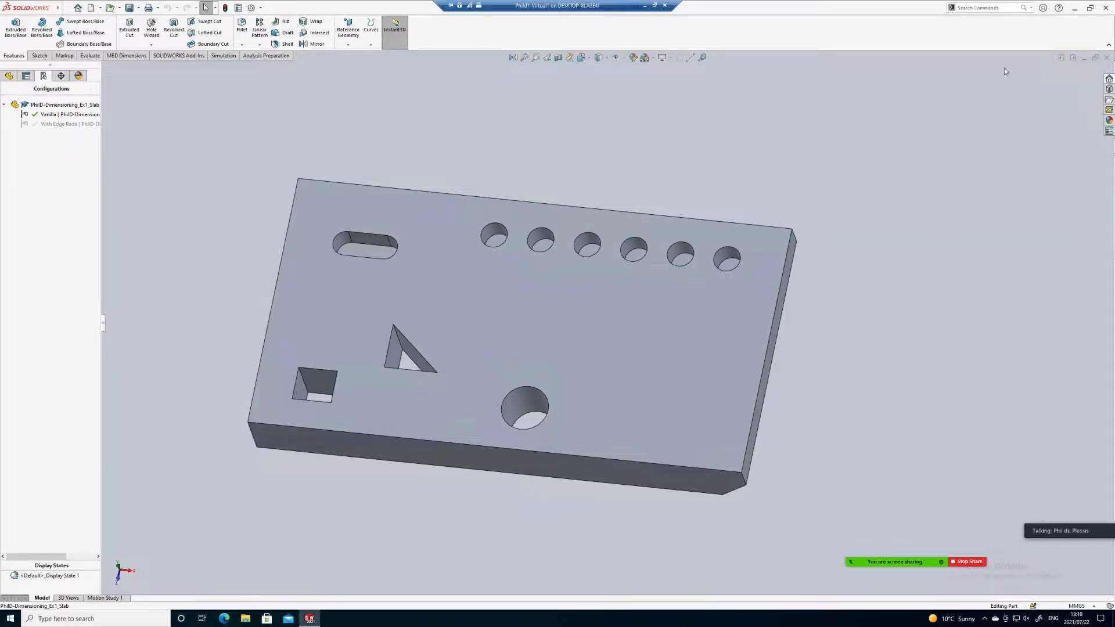
left_click(1043, 8)
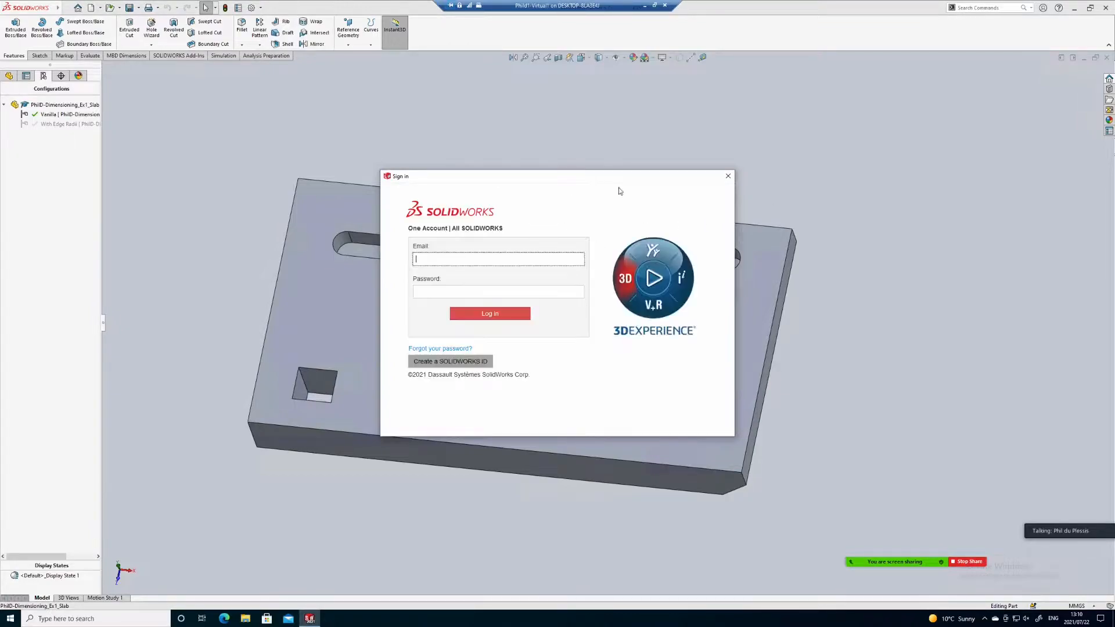
left_click(728, 177)
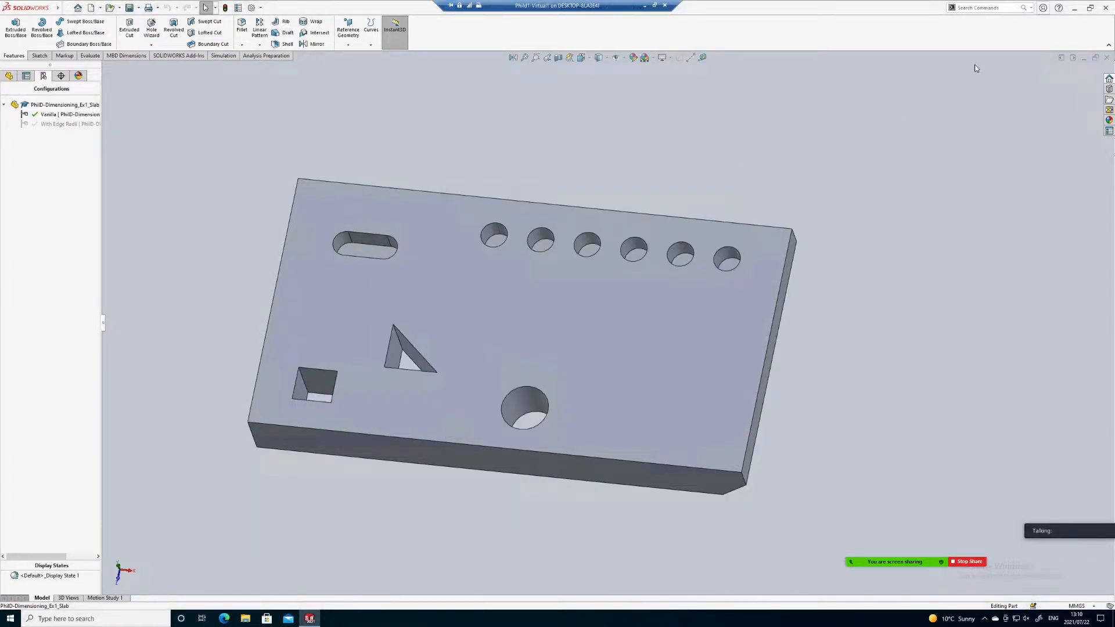
left_click(1059, 8)
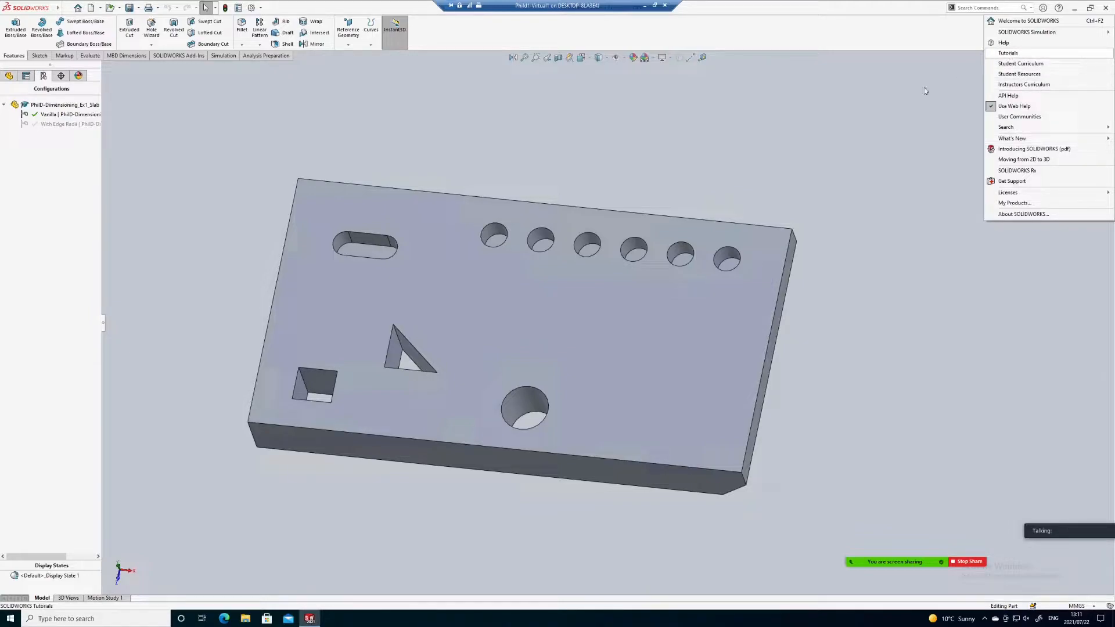
left_click(960, 75)
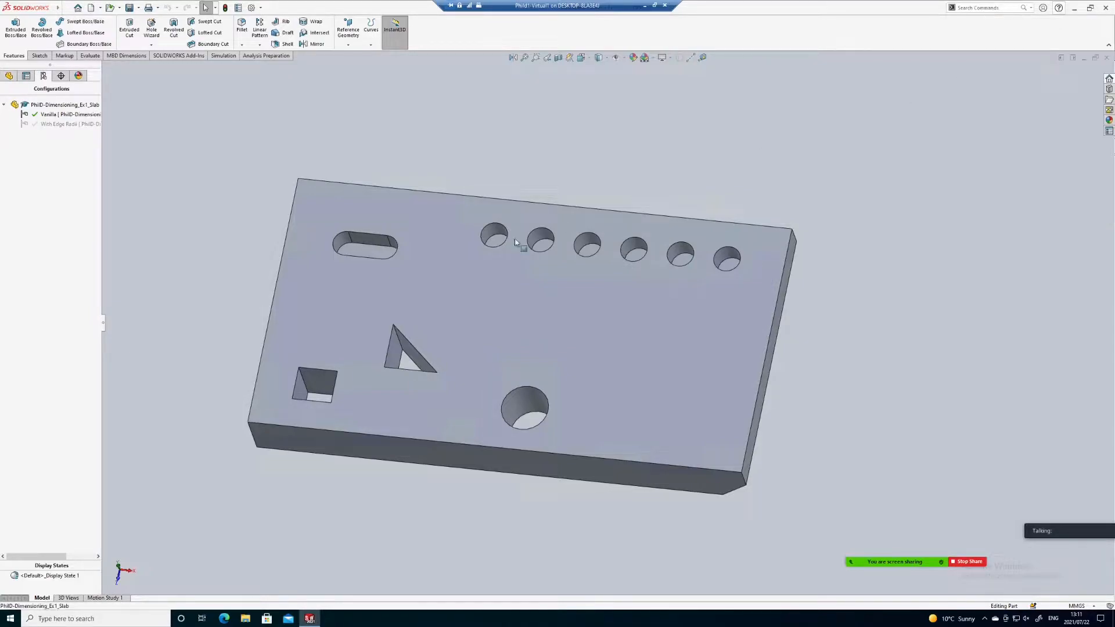
Step: Launch the SolidNetWork License Manager from the SOLIDWORKS Tools 2021 programs and allow it to make changes to the device
left_click(10, 620)
scroll(49, 516, "down", 5)
scroll(62, 495, "down", 4)
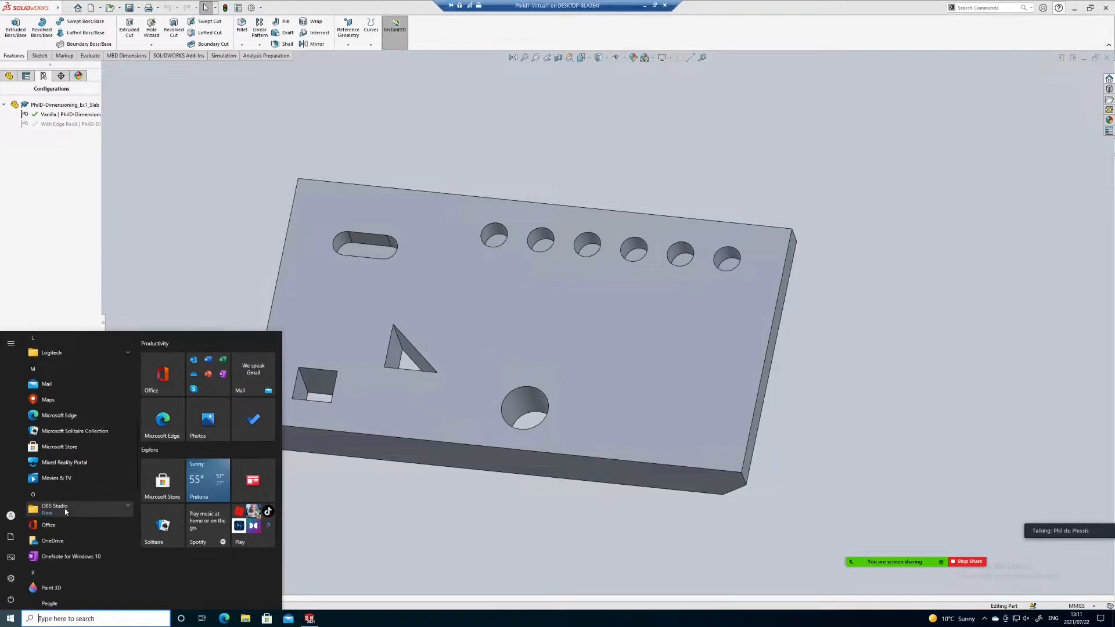
scroll(69, 465, "up", 2)
scroll(68, 500, "down", 3)
scroll(68, 511, "down", 5)
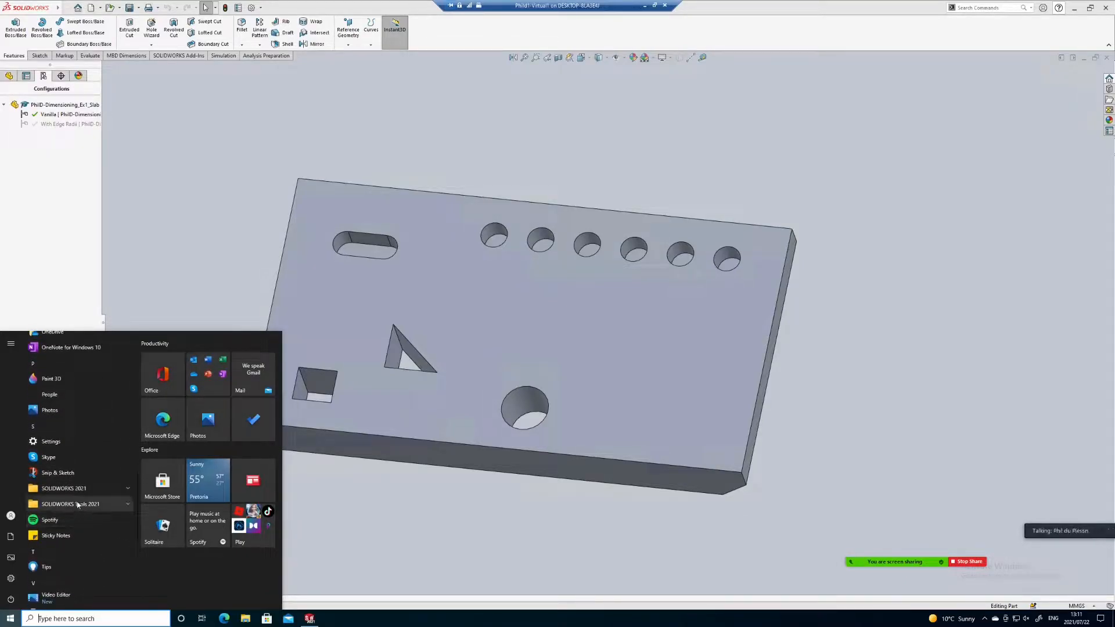
left_click(127, 504)
scroll(123, 521, "down", 3)
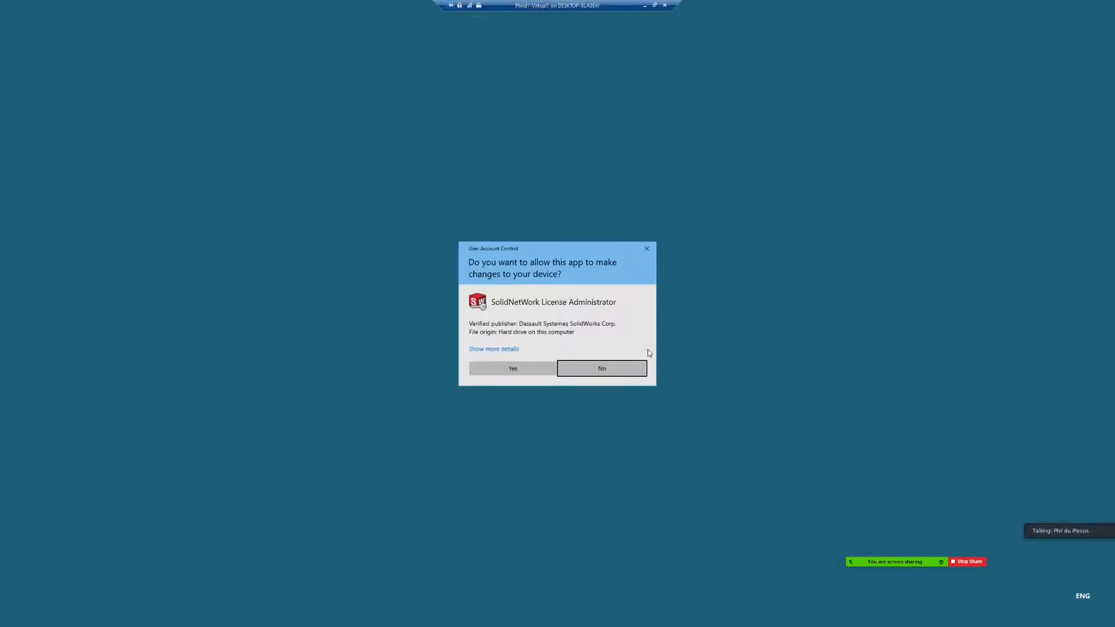
left_click(533, 369)
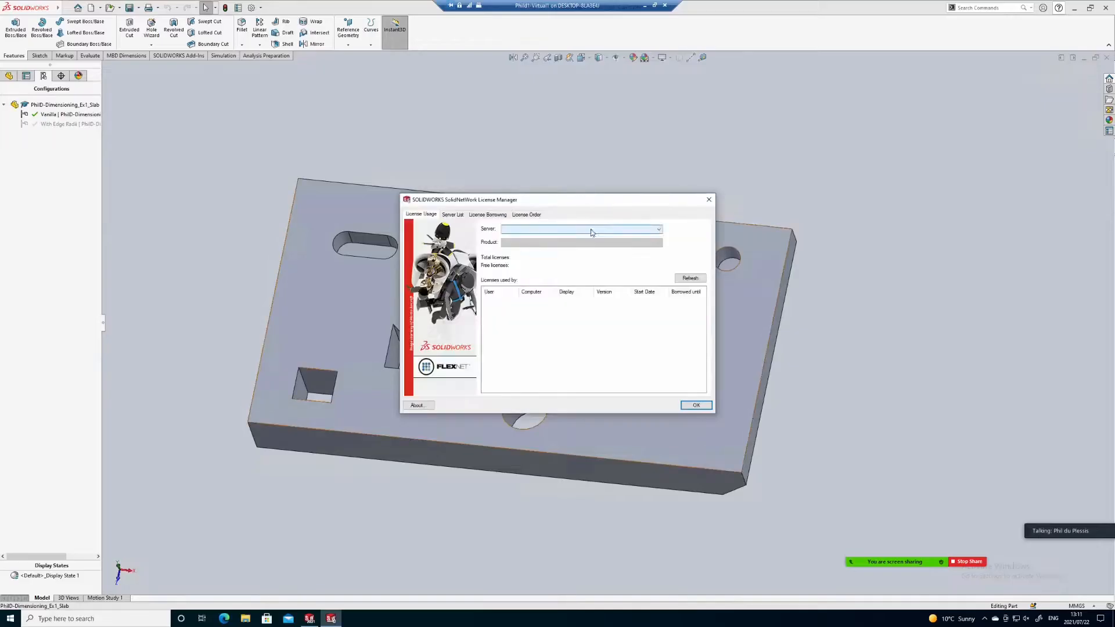
Step: Examine the list of license servers, decline entering a server, and close the license manager
left_click(452, 215)
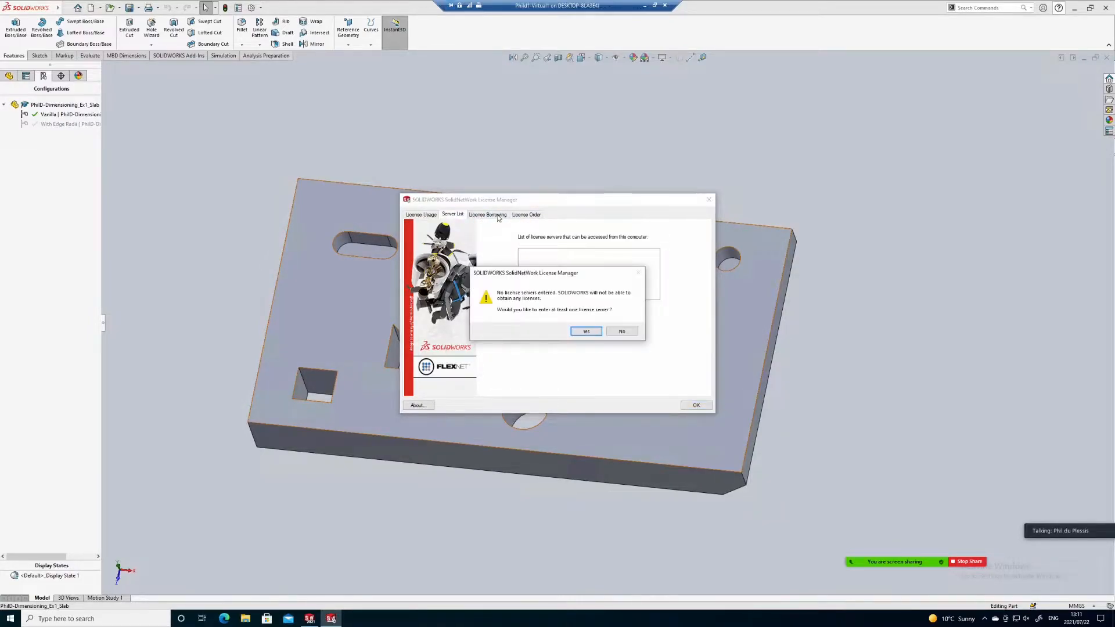
left_click(621, 332)
left_click(696, 405)
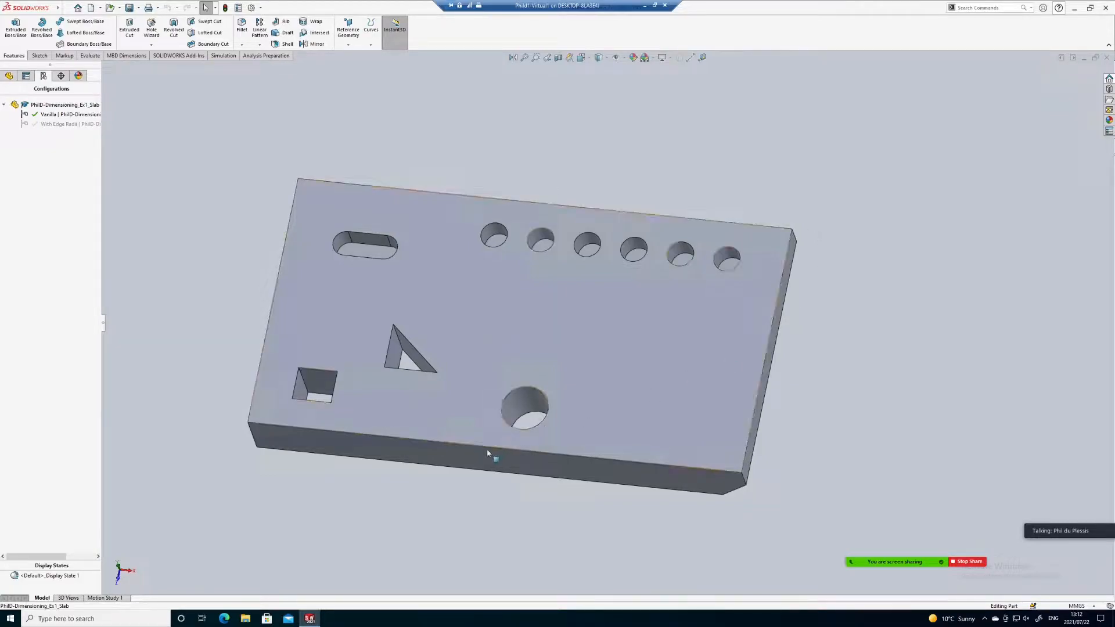
scroll(449, 466, "down", 1)
scroll(876, 287, "up", 1)
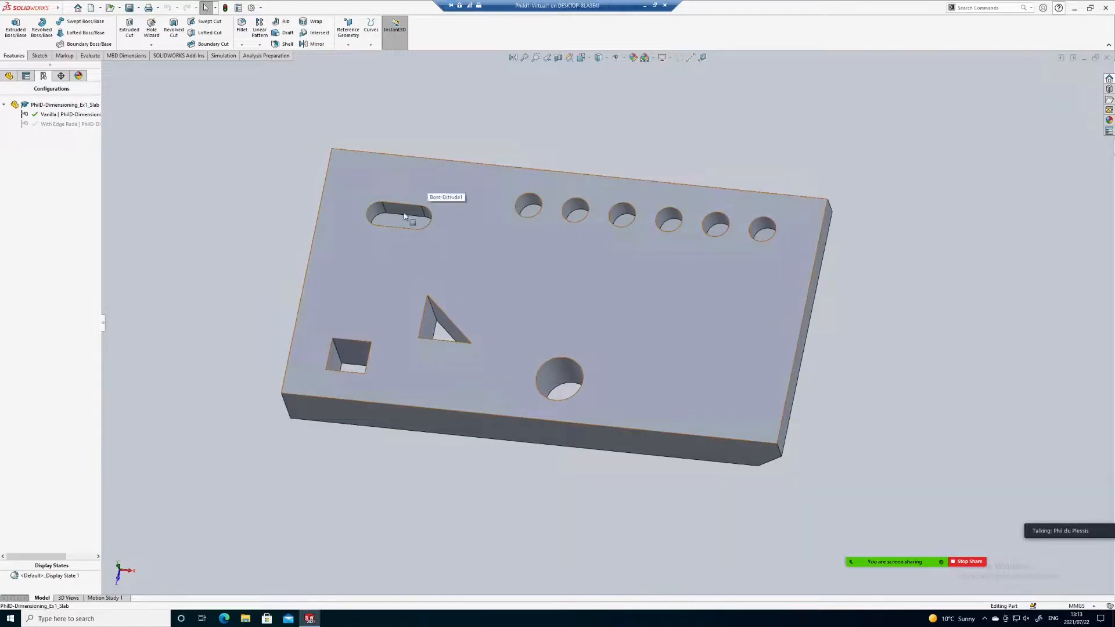
mouse_move(869, 308)
middle_mouse_down()
mouse_move(834, 340)
mouse_move(911, 331)
mouse_move(834, 227)
mouse_move(827, 368)
mouse_move(866, 219)
mouse_move(896, 216)
mouse_move(866, 328)
middle_mouse_up()
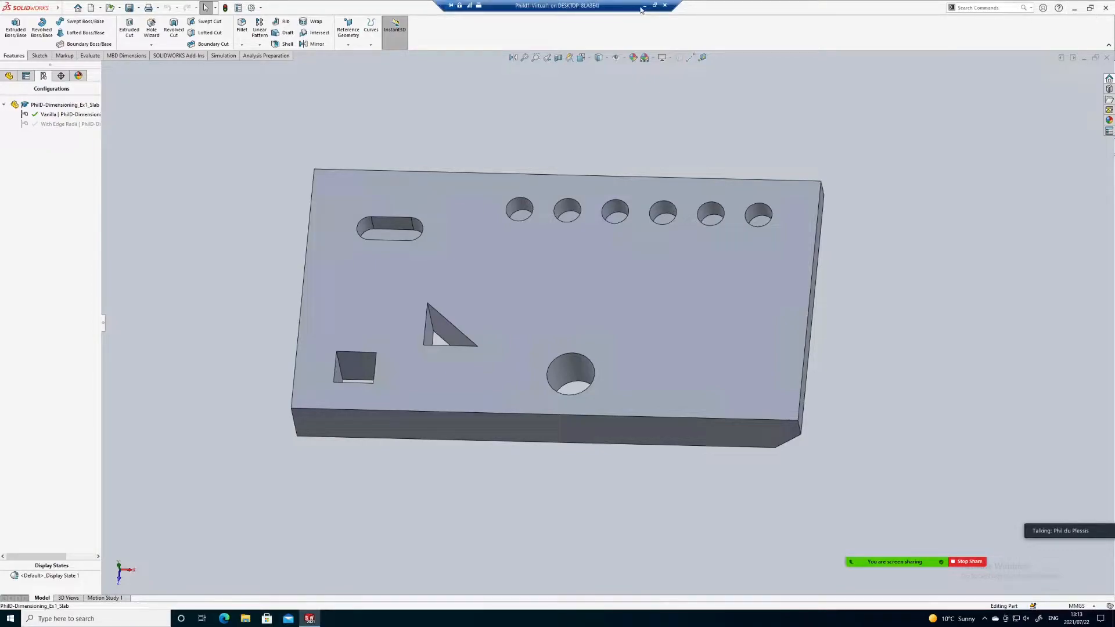
Step: Switch from the remote desktop to OBS Studio to check the recording, and minimize OBS Studio
left_click(644, 5)
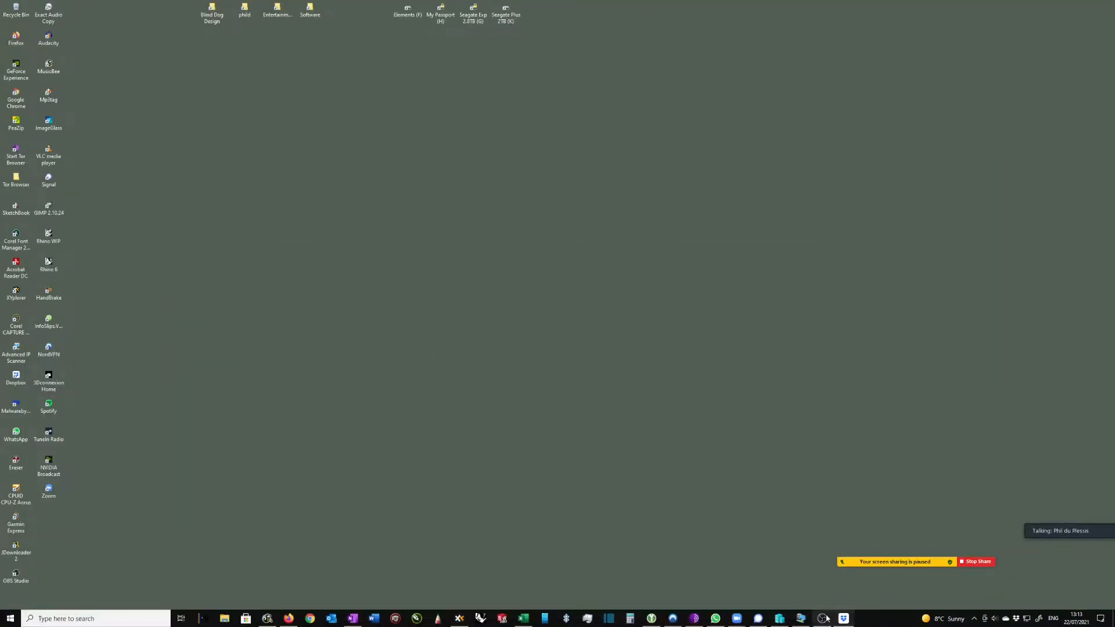
left_click(823, 619)
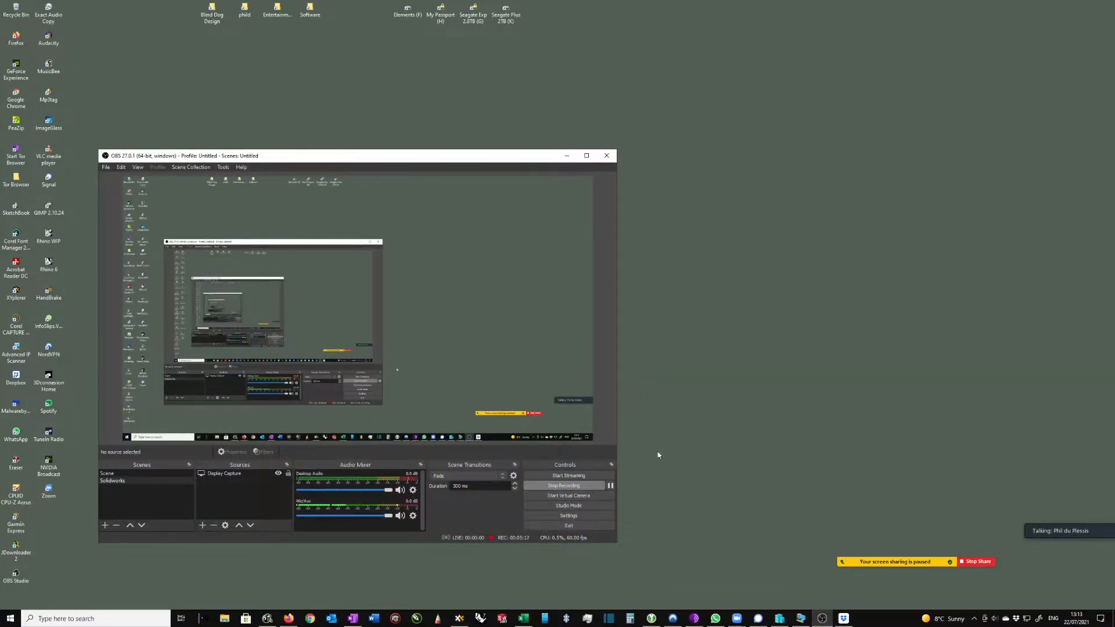
left_click(569, 157)
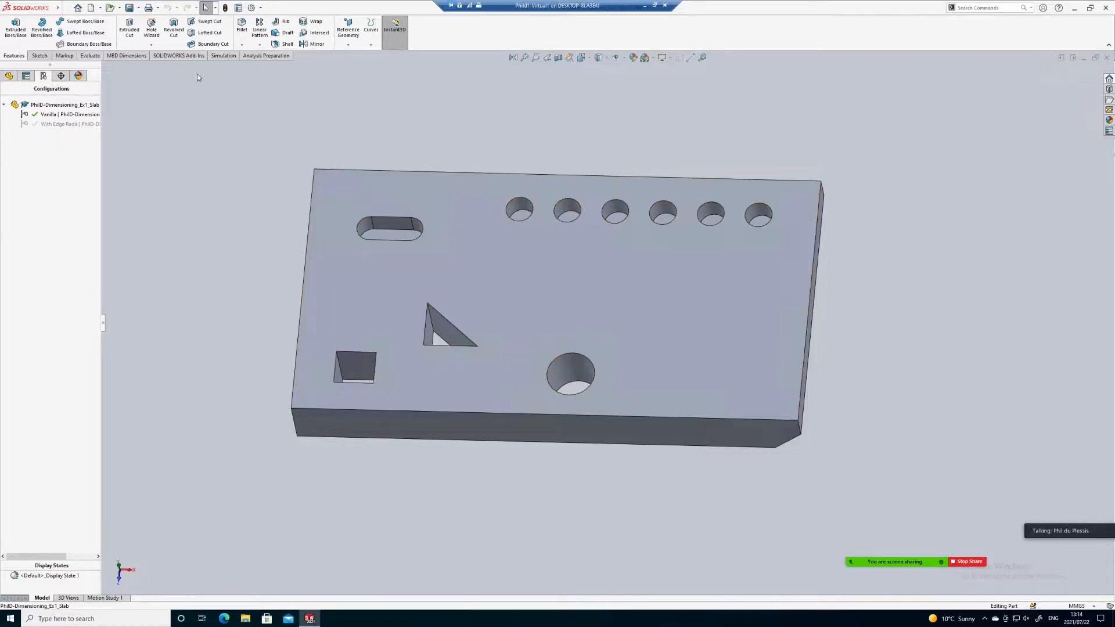
Step: Make a drawing from the slab part using the A2 - UJ 2021 sheet format with the sheet format displayed
left_click(160, 8)
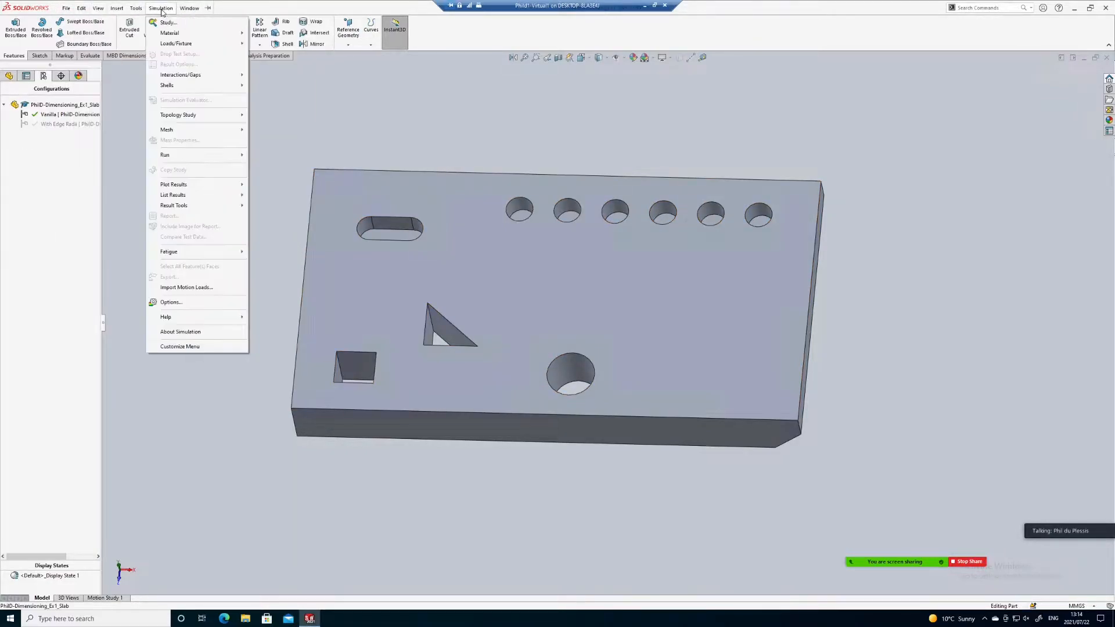
left_click(189, 9)
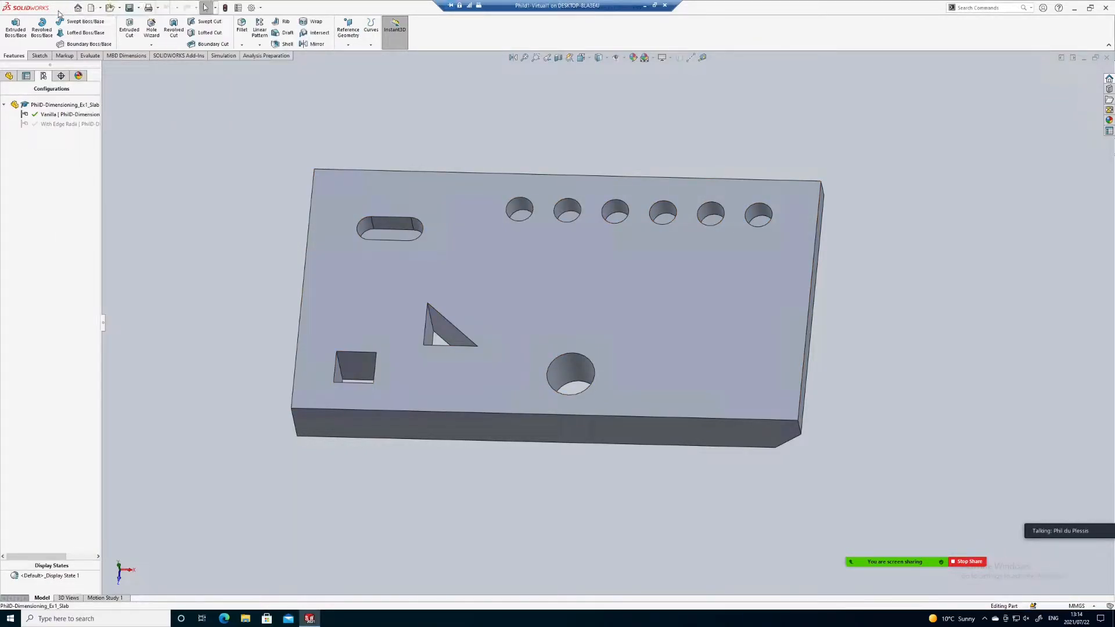
left_click(67, 9)
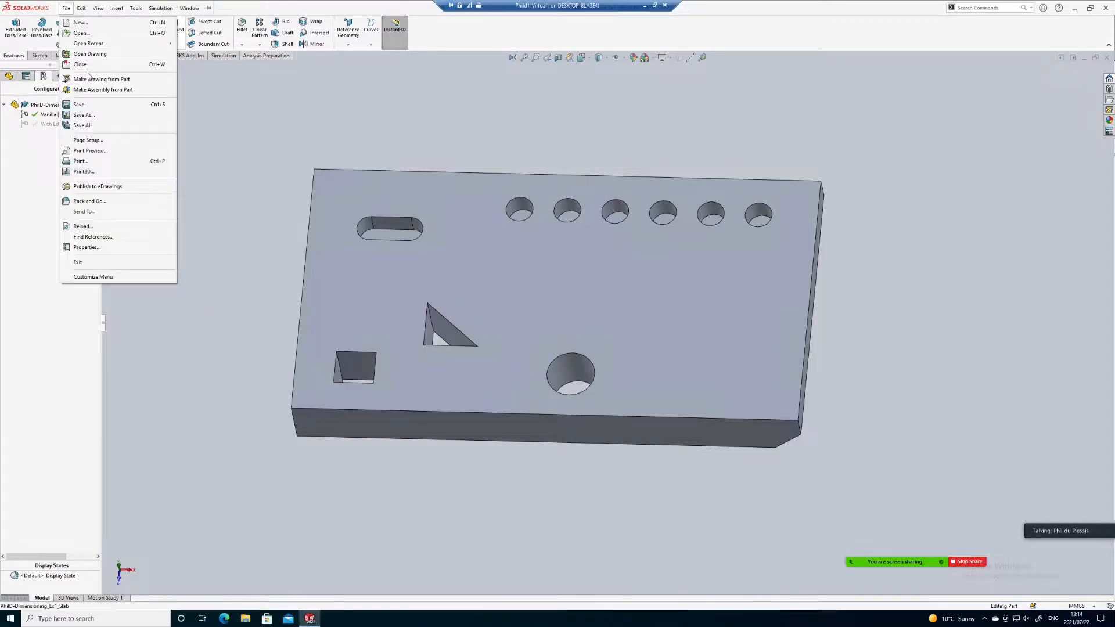
left_click(96, 79)
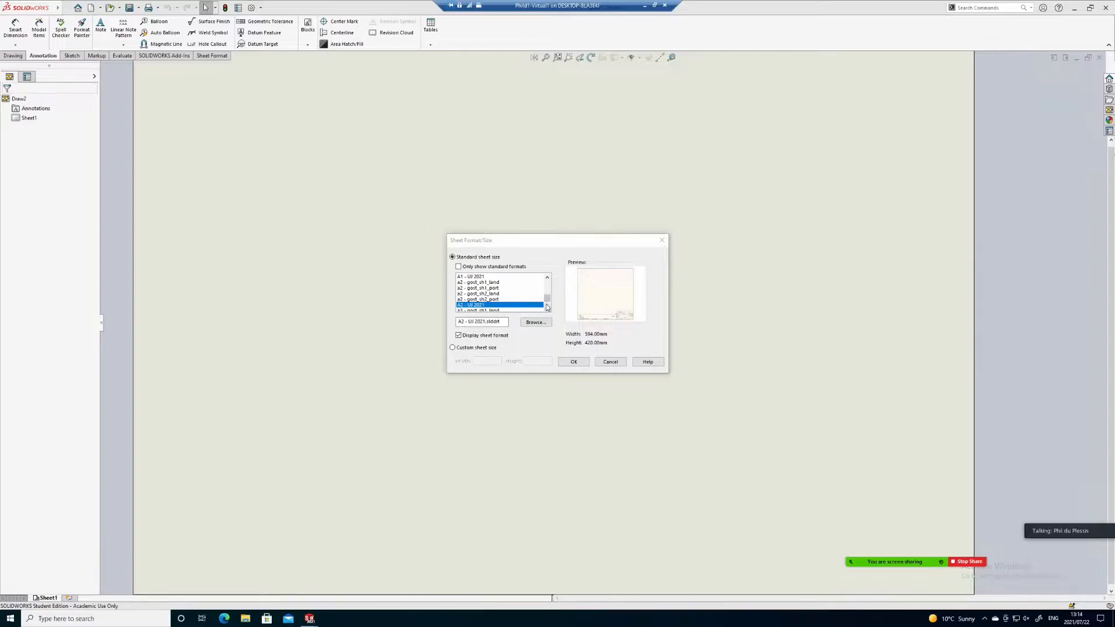
left_click_drag(549, 300, 548, 305)
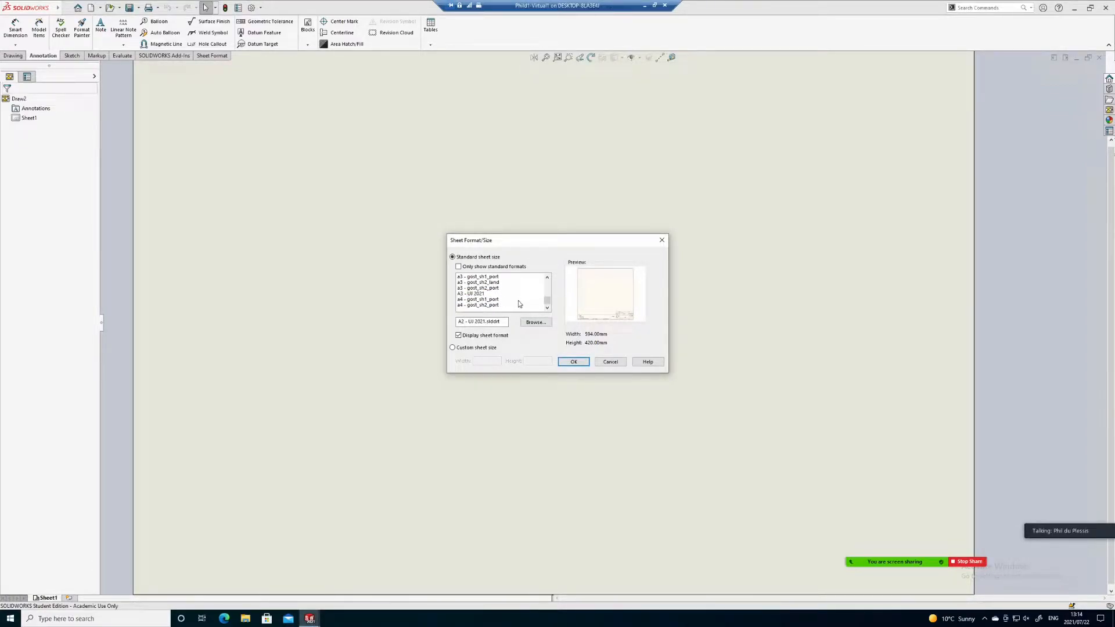
left_click_drag(547, 303, 547, 296)
left_click(547, 308)
left_click(547, 308)
left_click(547, 308)
left_click(547, 308)
left_click(547, 308)
left_click(547, 308)
left_click(547, 308)
left_click(547, 308)
left_click(547, 308)
left_click(547, 308)
left_click(547, 307)
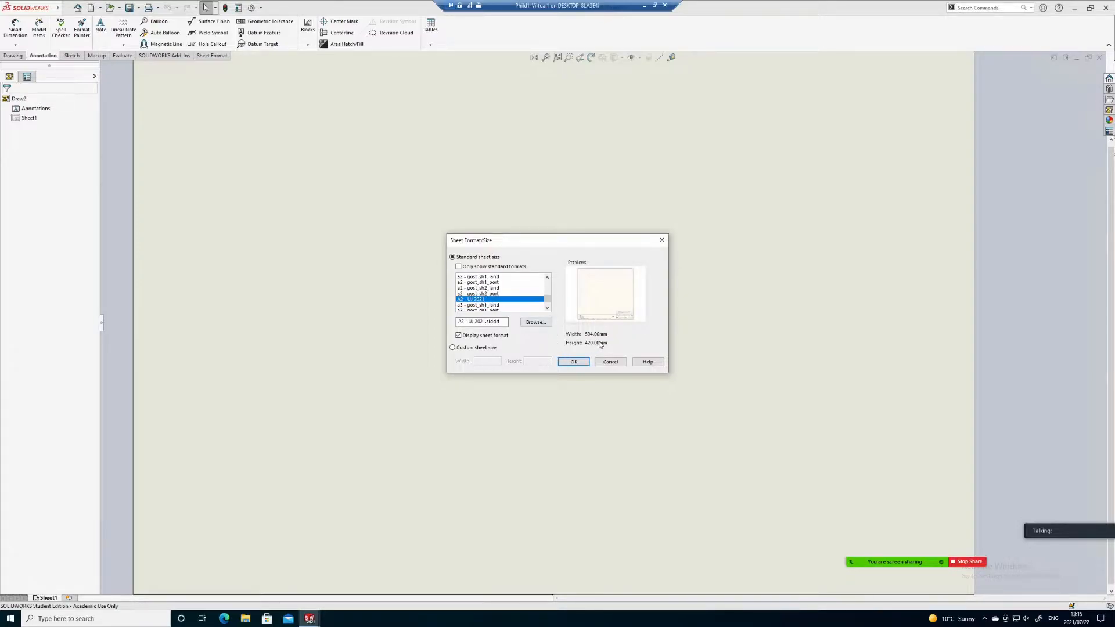
left_click(573, 361)
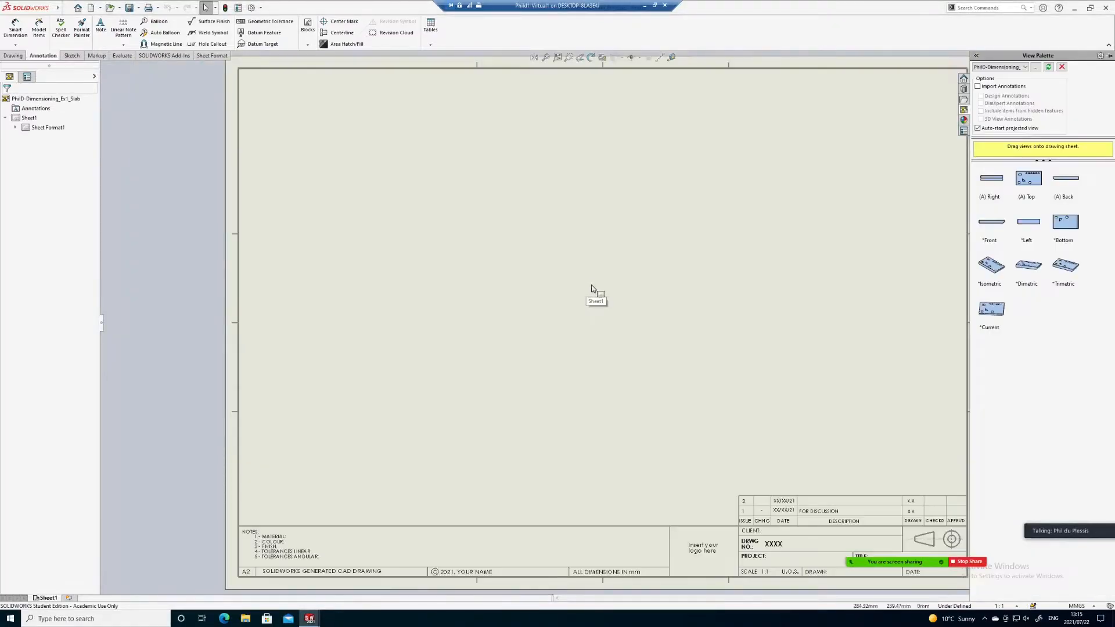
Step: Place the slab's top view on the left half of the sheet with a projected front view directly below it
left_click_drag(1028, 178, 436, 314)
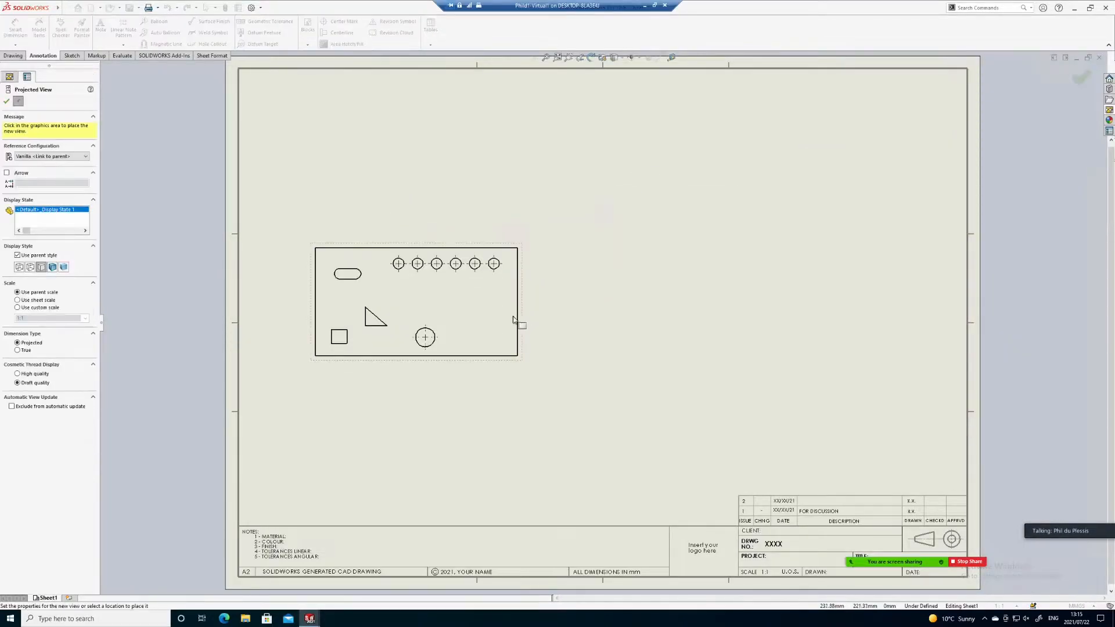
left_click(422, 416)
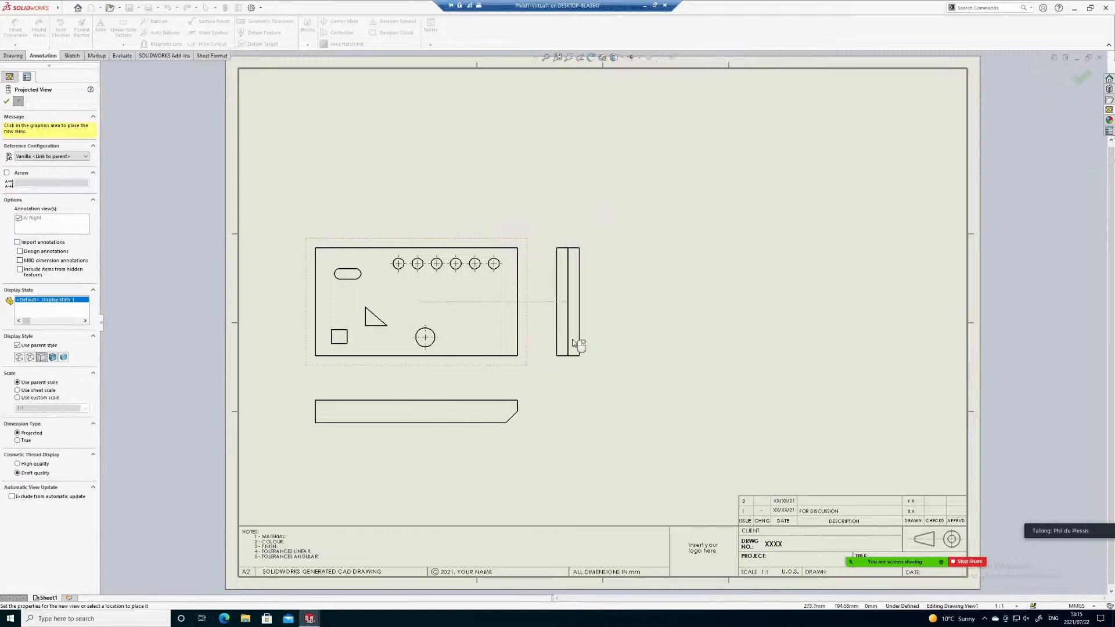
key("Escape")
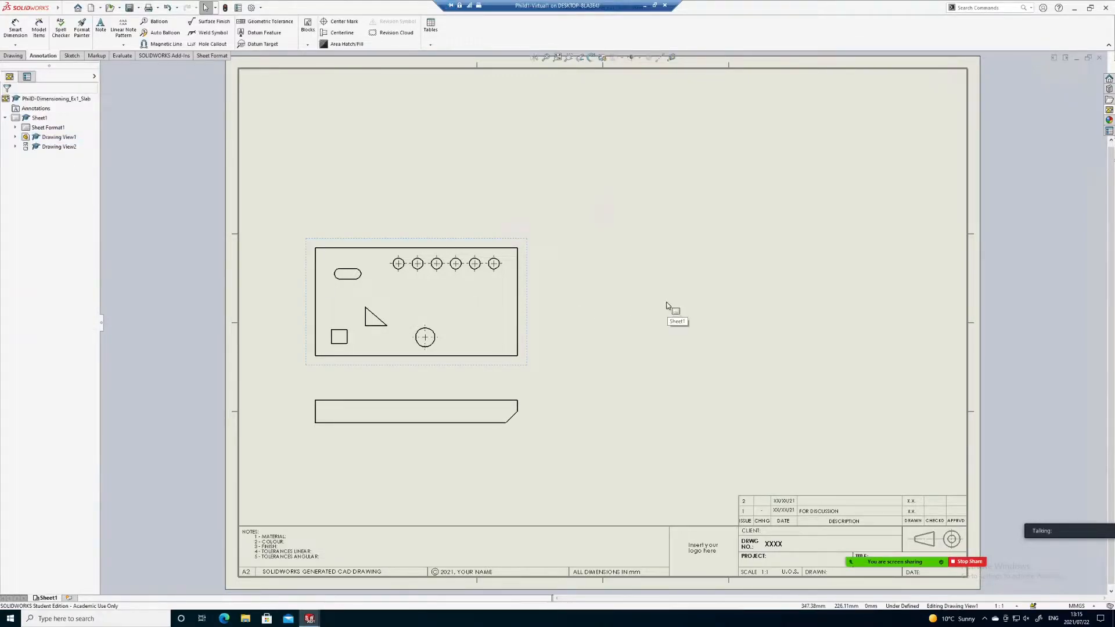
Step: Copy the top view to the right of the original and set the copy's reference configuration to With Edge Radii
left_click(528, 302)
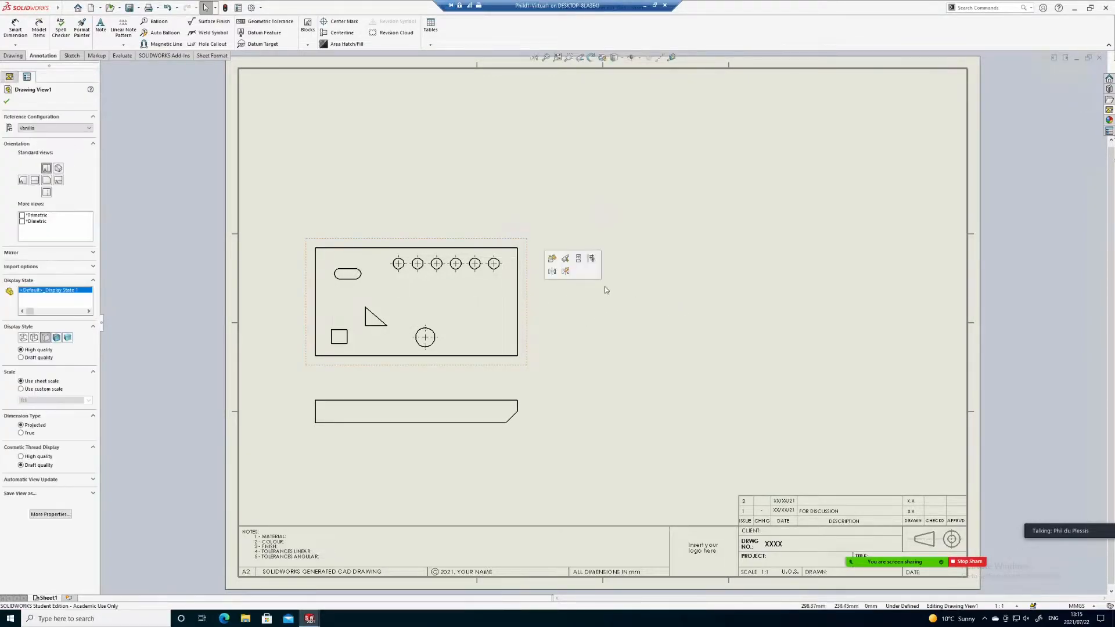
left_click(689, 298)
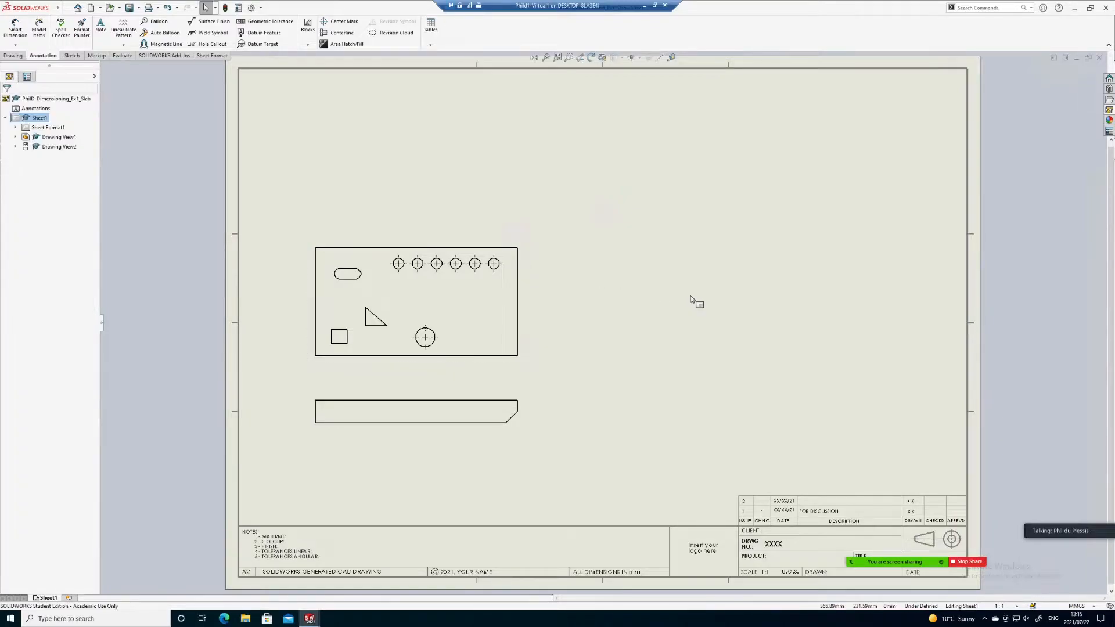
key("ctrl+v")
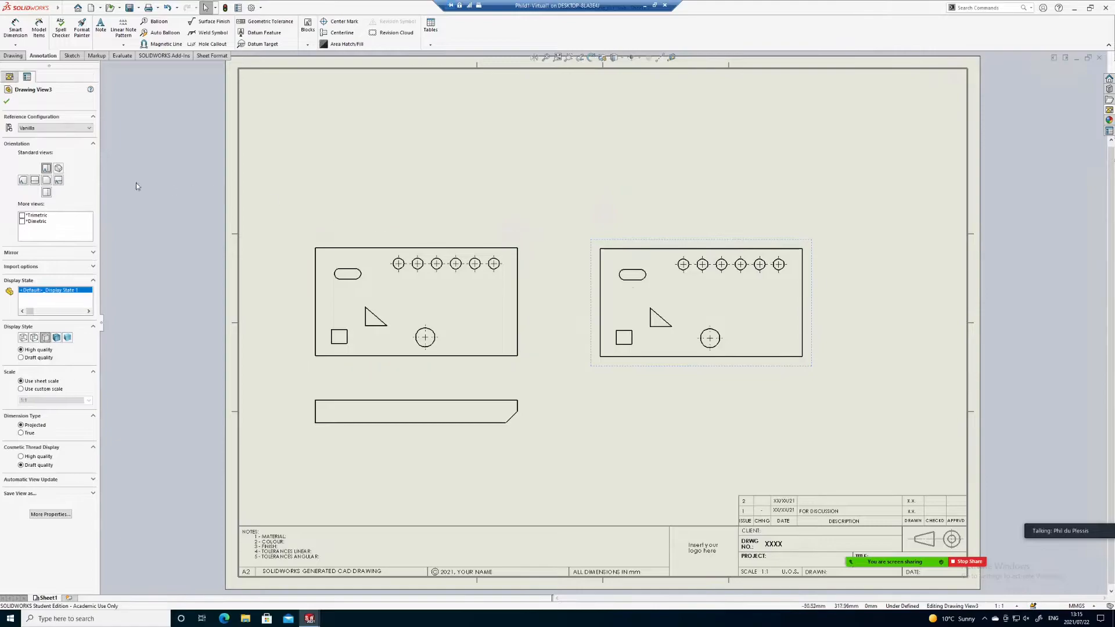
left_click(35, 127)
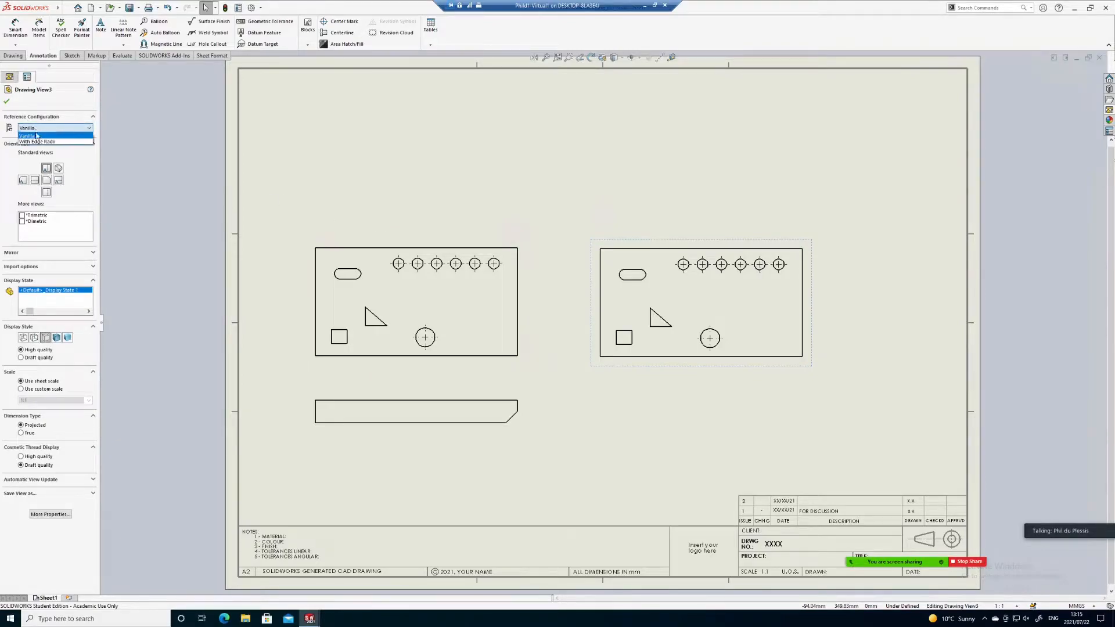
left_click(41, 145)
scroll(798, 316, "down", 1)
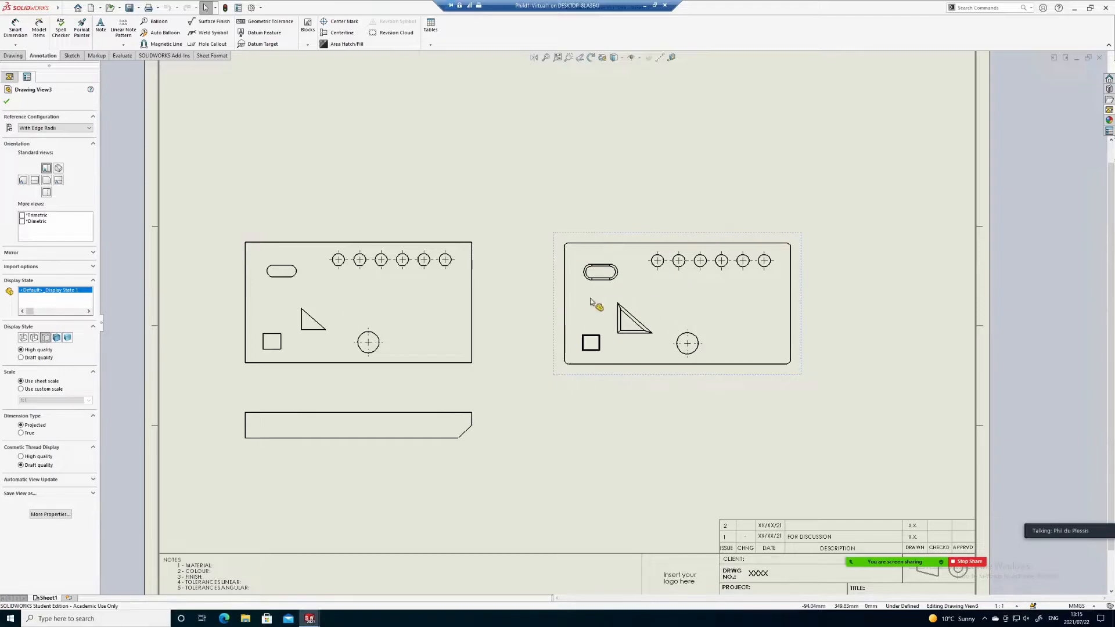
Step: Project a front view of the With Edge Radii configuration directly below the copied top view
left_click(672, 373)
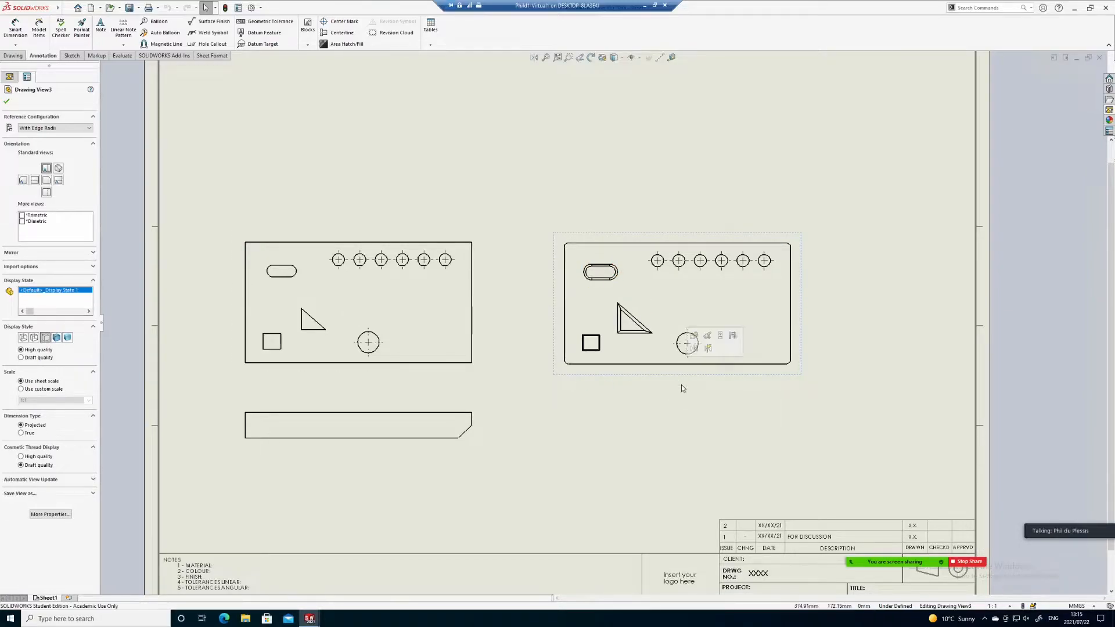
left_click(720, 336)
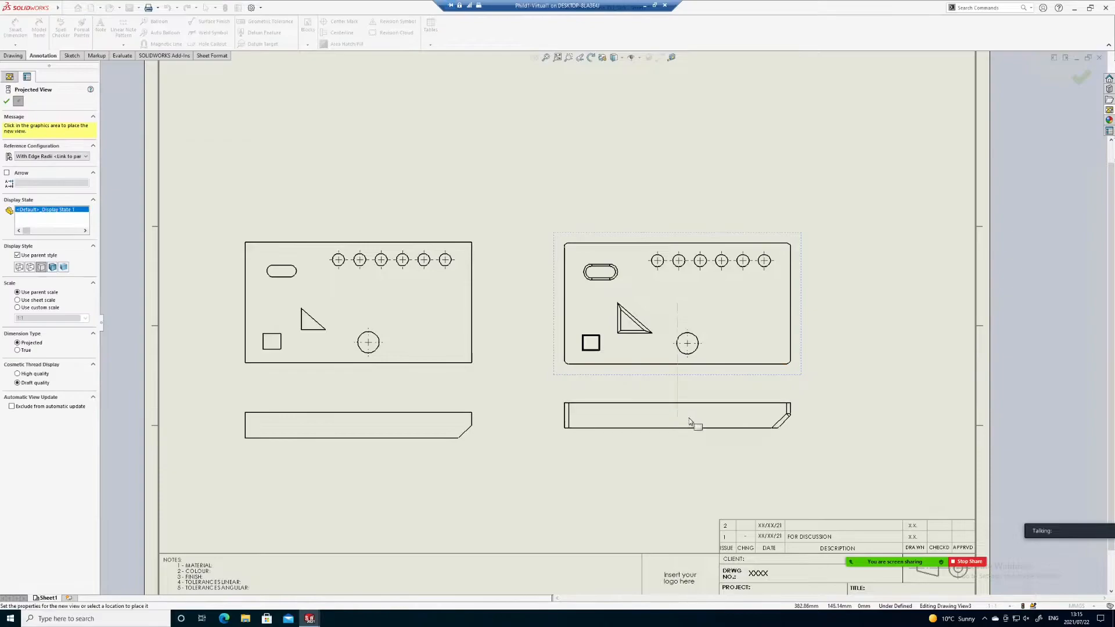
left_click(686, 430)
key("Escape")
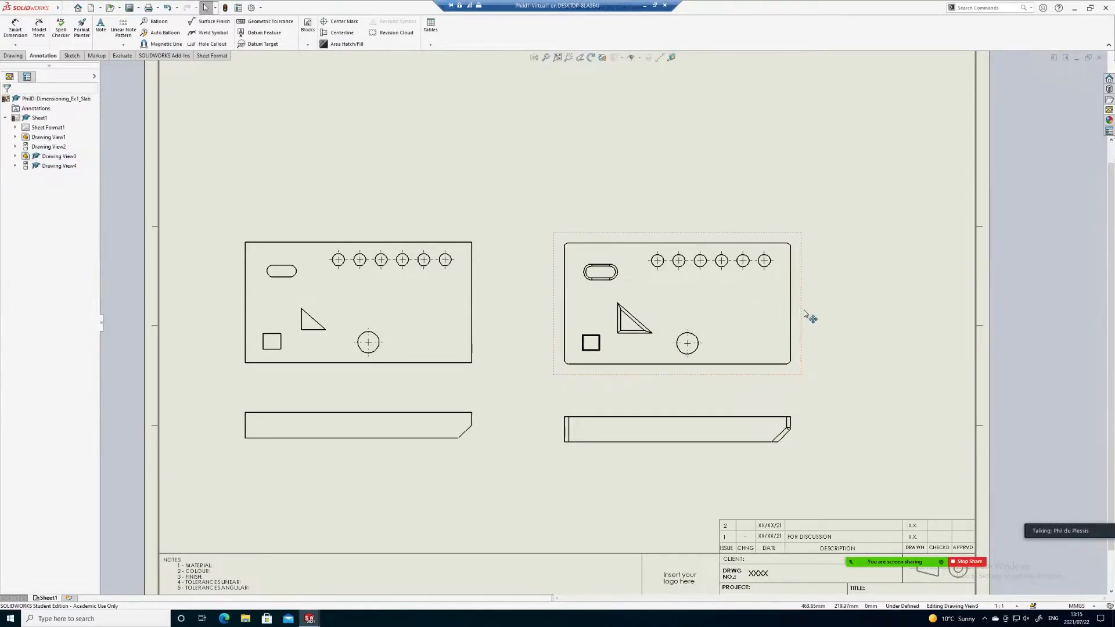
Step: Align the With Edge Radii top view horizontally by origin with the original top view
left_click(555, 299)
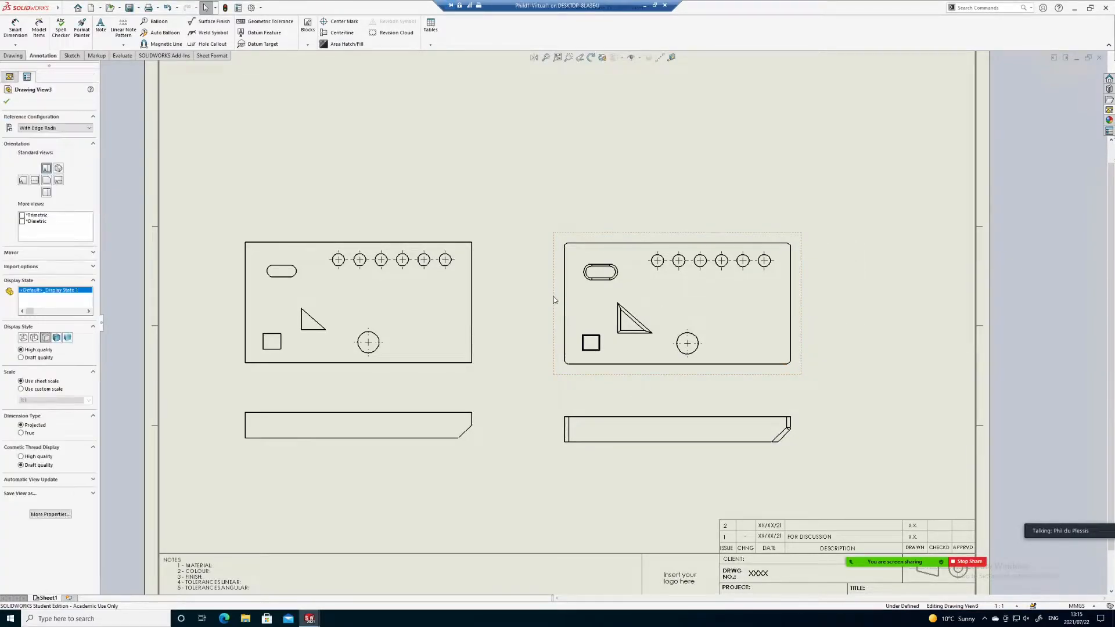
right_click(554, 299)
mouse_move(615, 378)
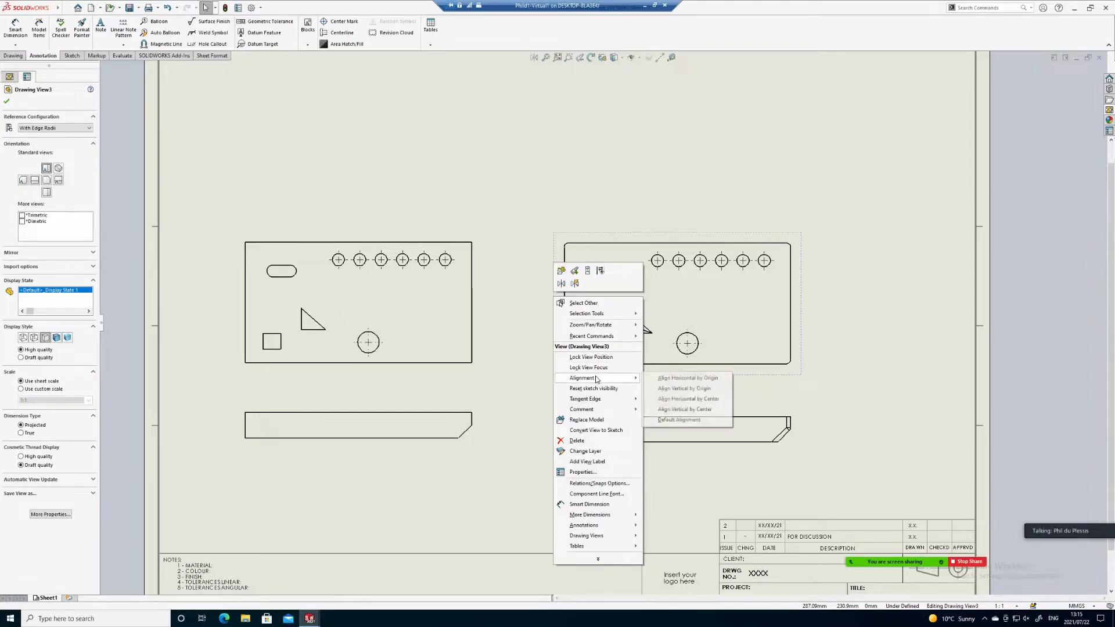
left_click(677, 379)
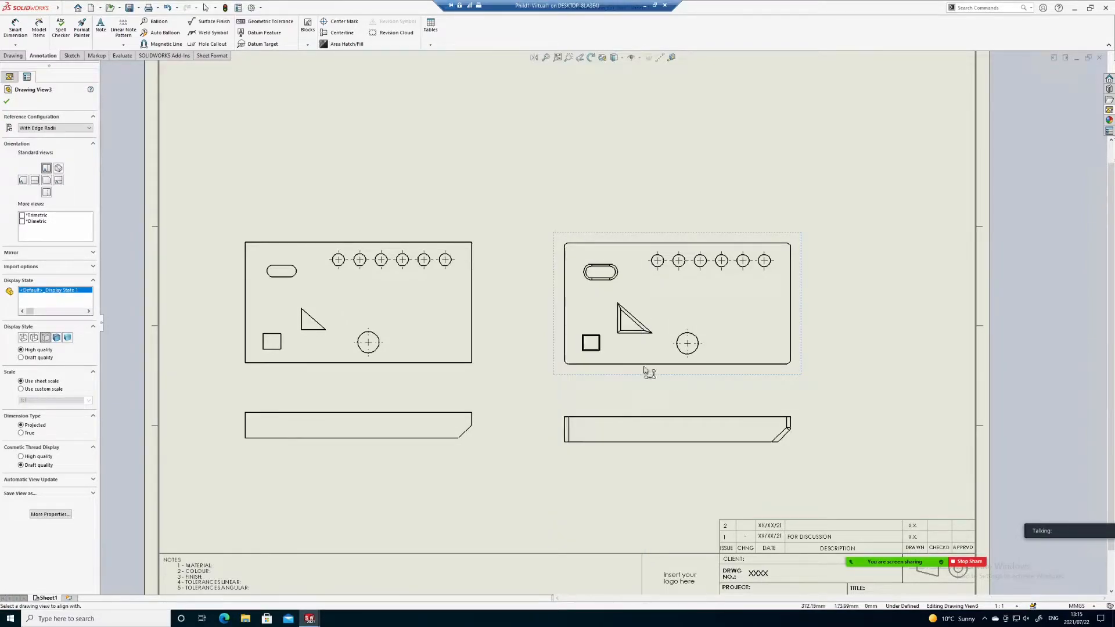
left_click(481, 326)
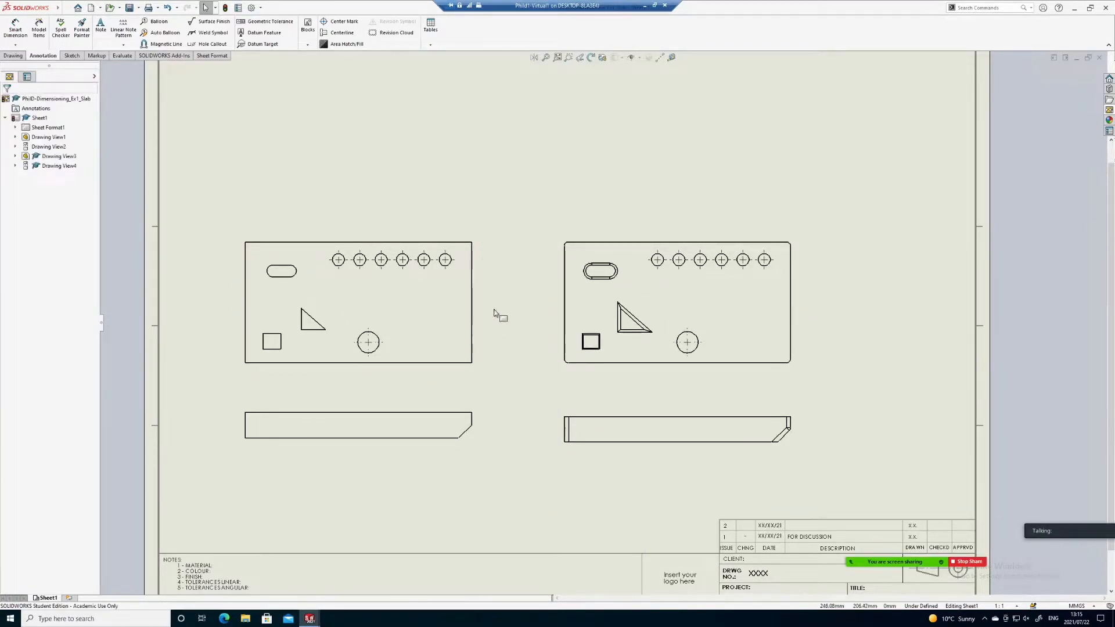
left_click(640, 410)
right_click(640, 410)
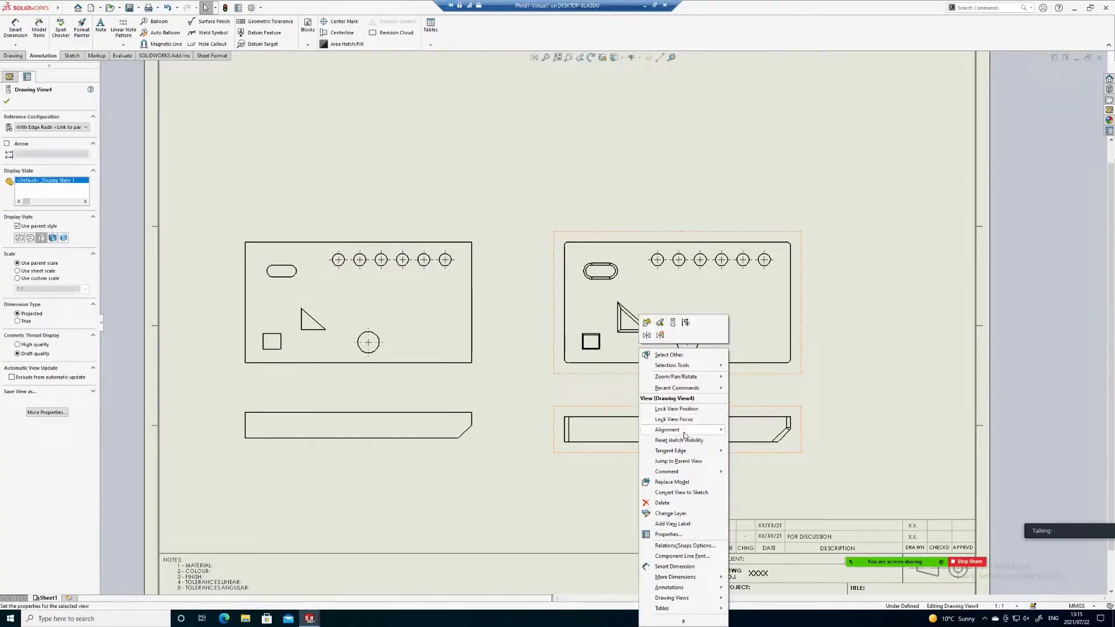
mouse_move(676, 430)
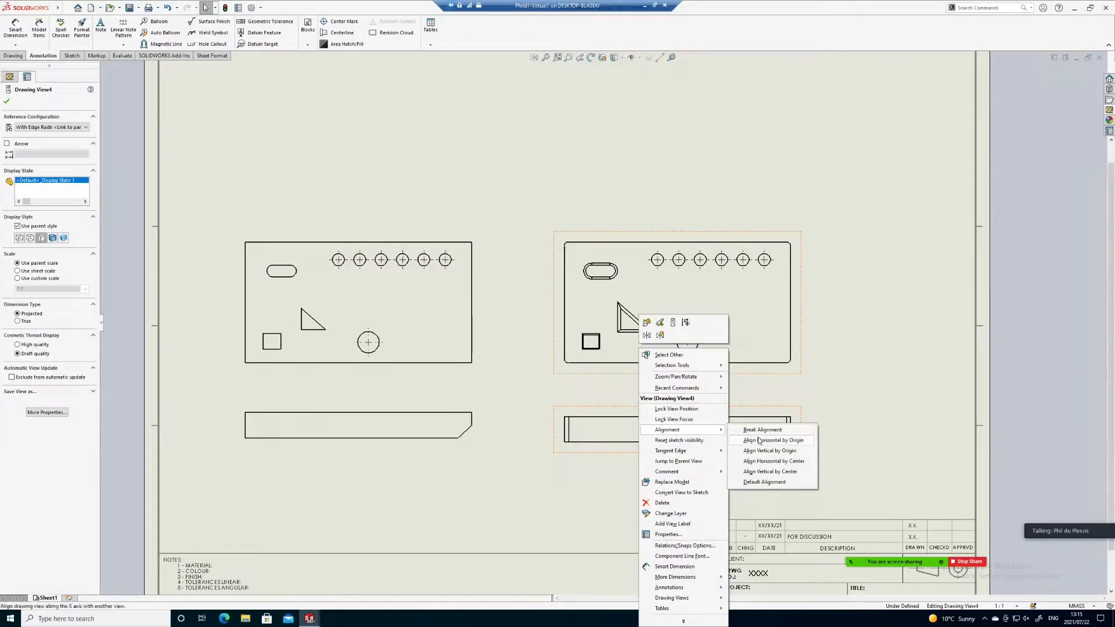
left_click(868, 354)
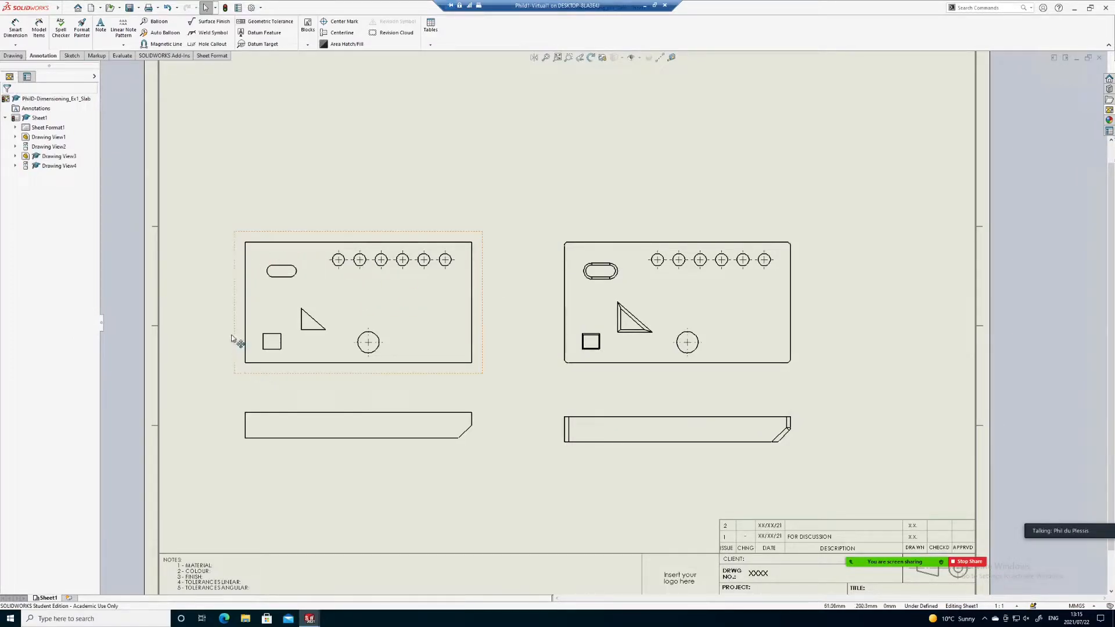
Step: Add a vertical and a horizontal centerline to the original top view, midway between its opposite outer edges
left_click(343, 33)
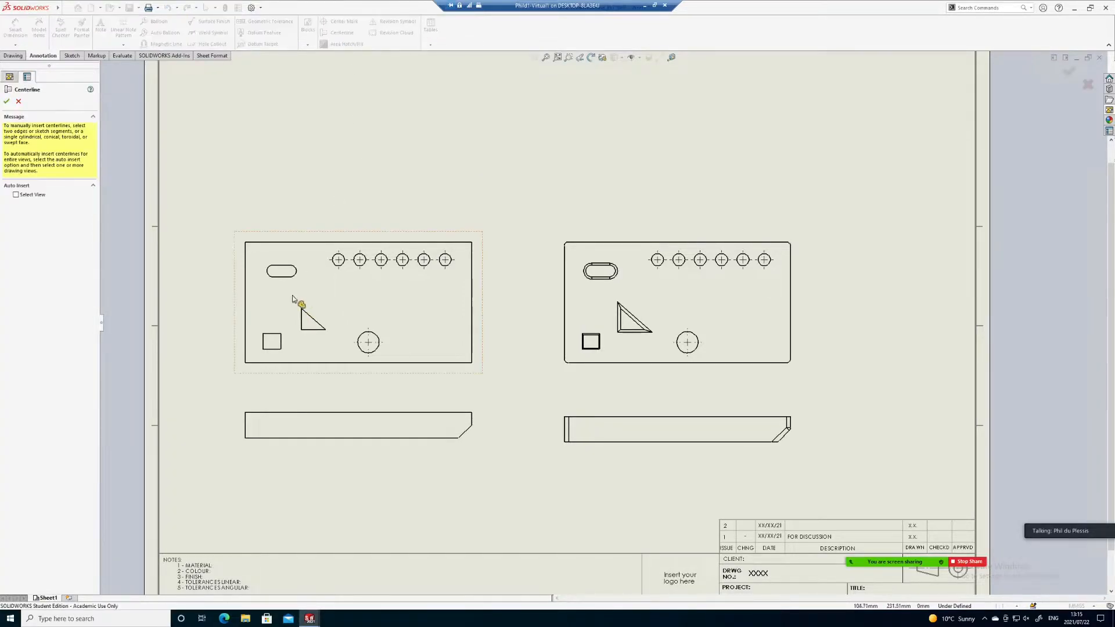
left_click(245, 296)
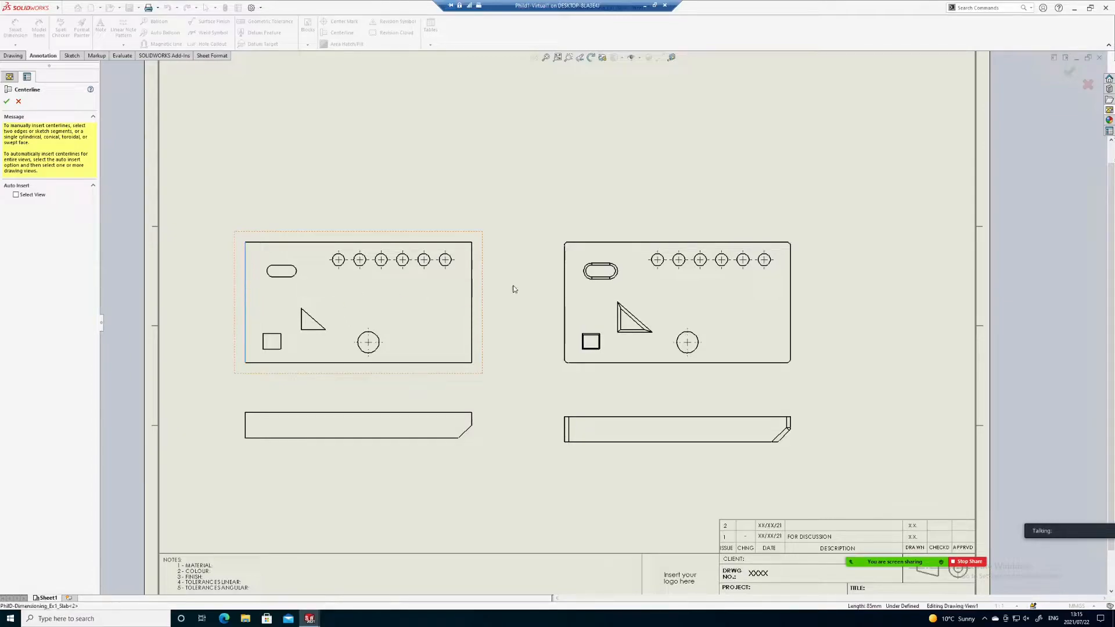
left_click(472, 299)
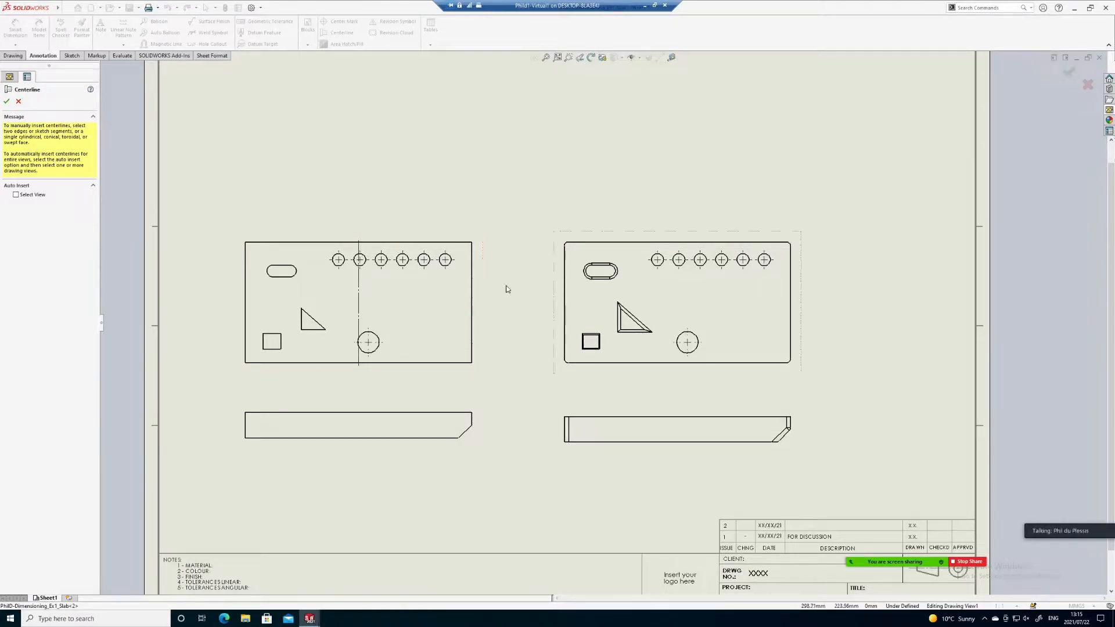
left_click(379, 243)
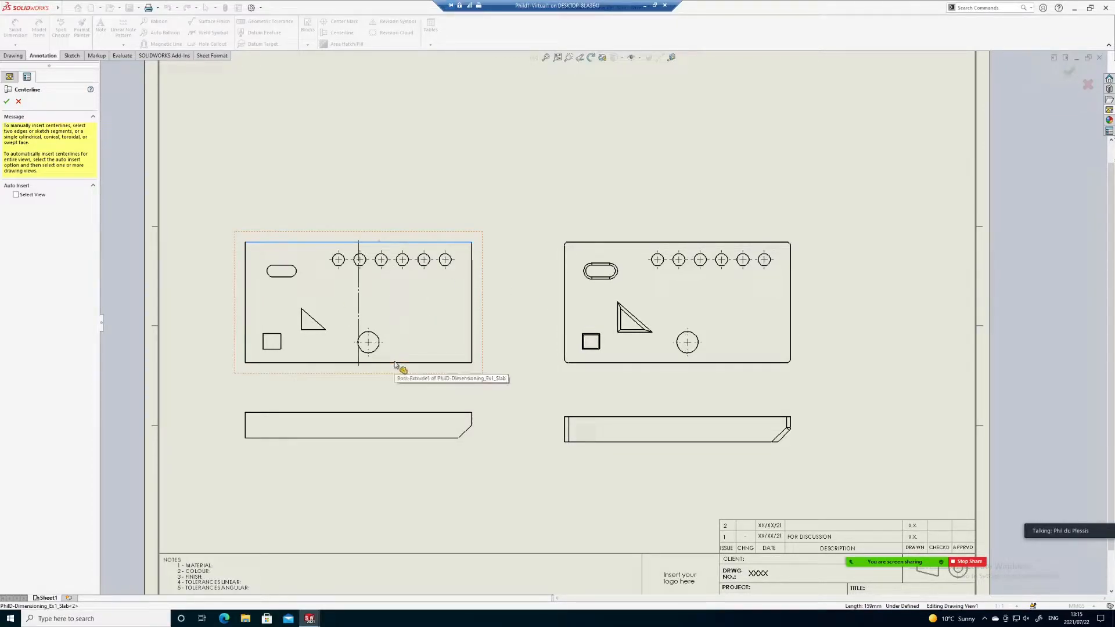
left_click(393, 362)
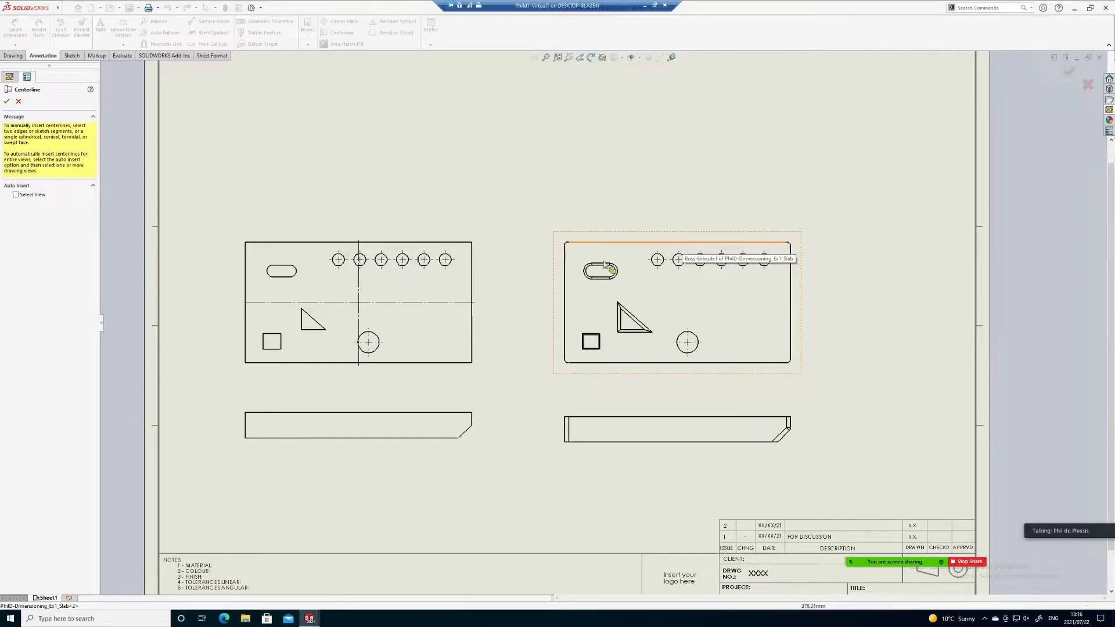
Step: Add a vertical centerline midway between the two short outer edges of the With Edge Radii top view
left_click(565, 298)
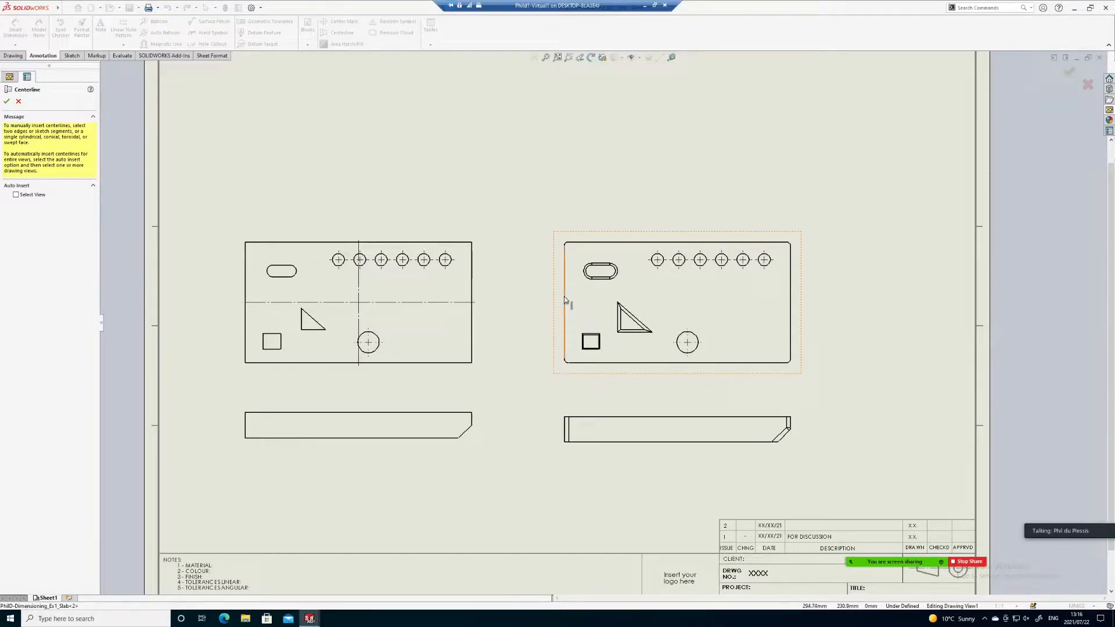
left_click(791, 302)
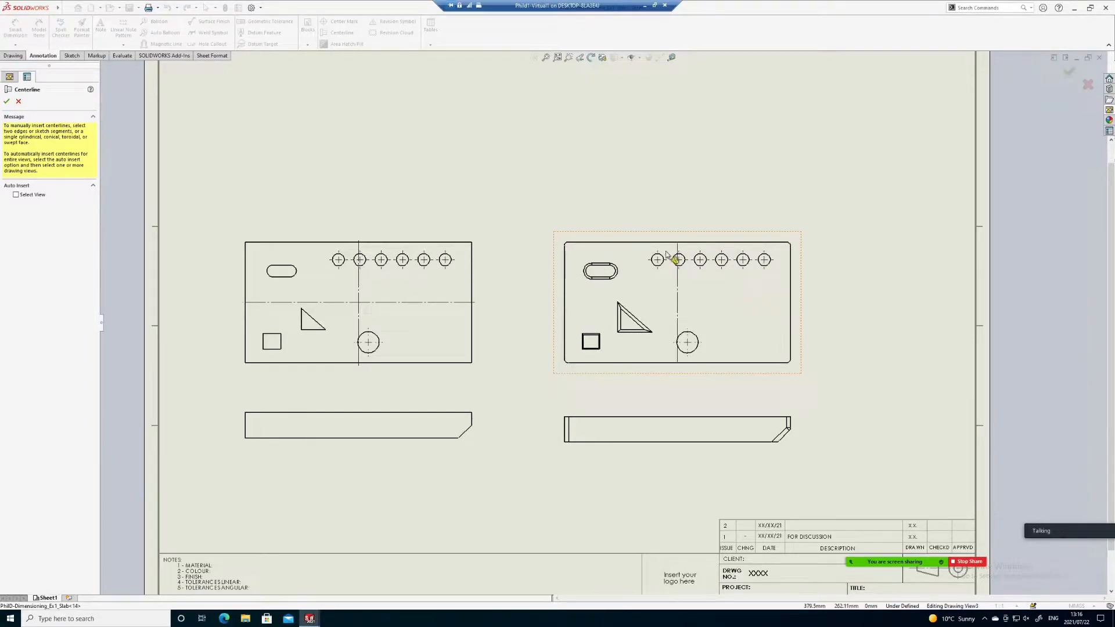
left_click(6, 102)
Step: Extend the horizontal centerline at both ends so it runs across both top views and past their outer edges
left_click(461, 302)
left_click_drag(474, 303, 827, 297)
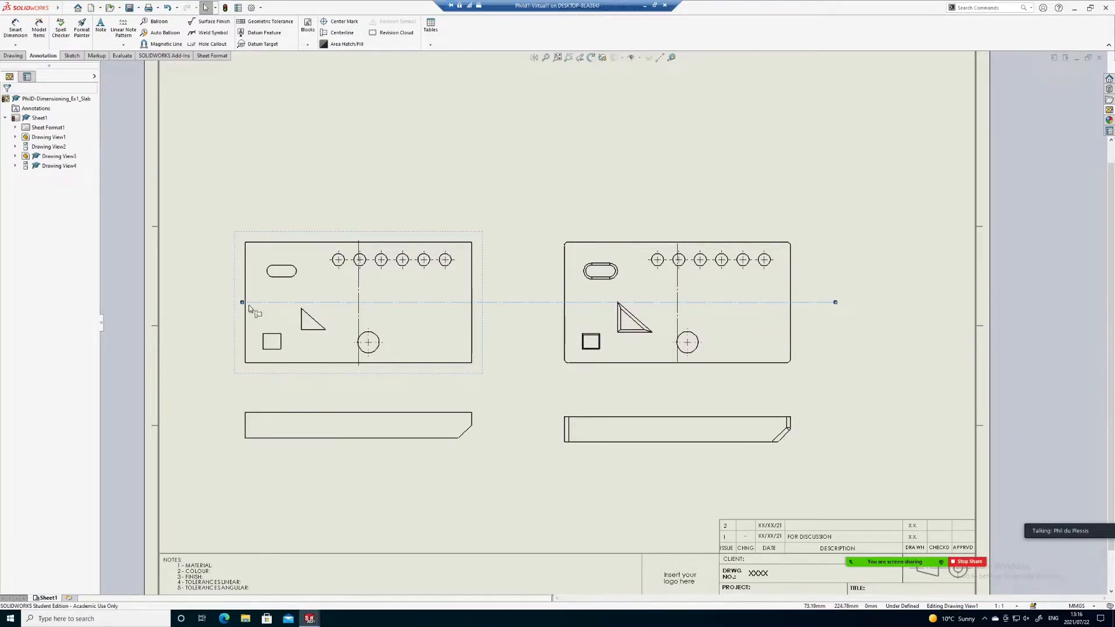
left_click_drag(243, 302, 183, 302)
Step: Extend the vertical centerlines of both top views down through their front views and up beyond the top edges
left_click(359, 314)
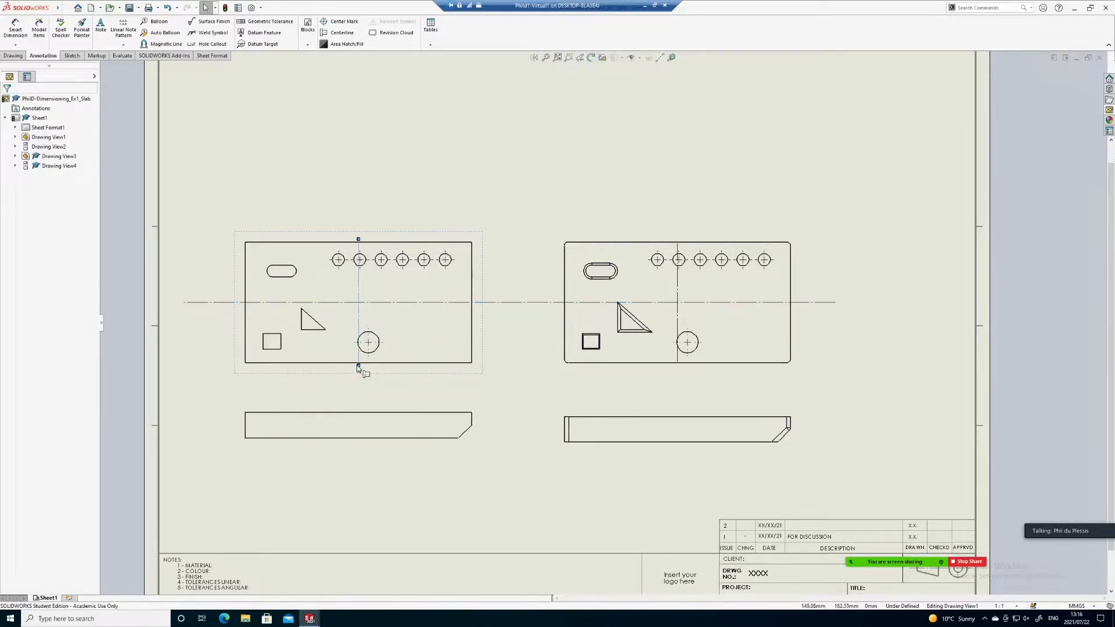
left_click_drag(359, 365, 364, 458)
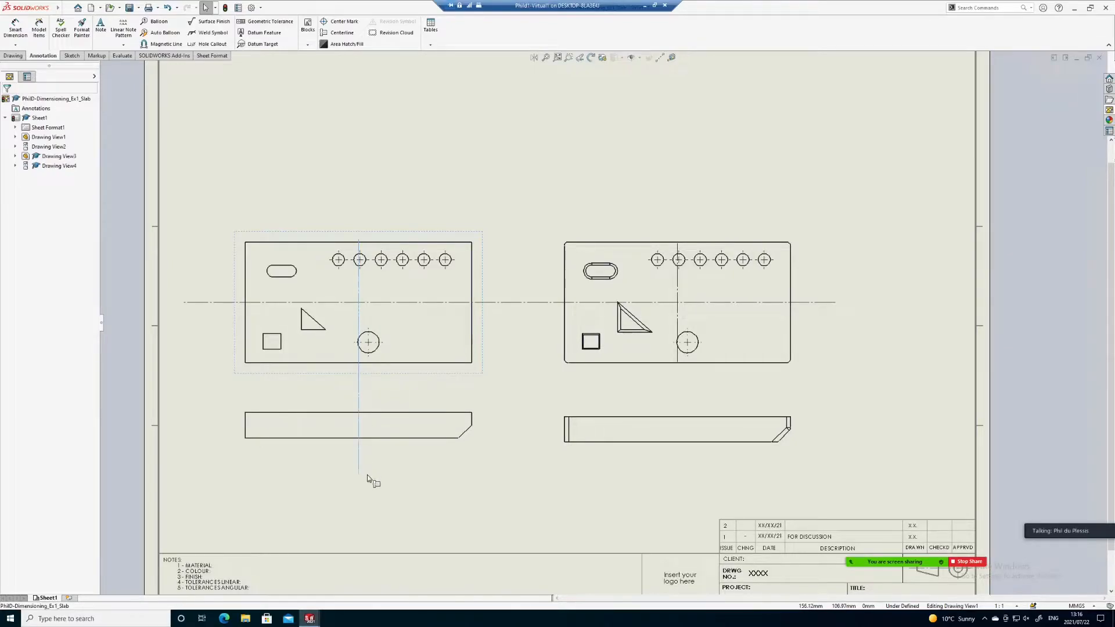
left_click_drag(359, 241, 352, 185)
left_click(678, 319)
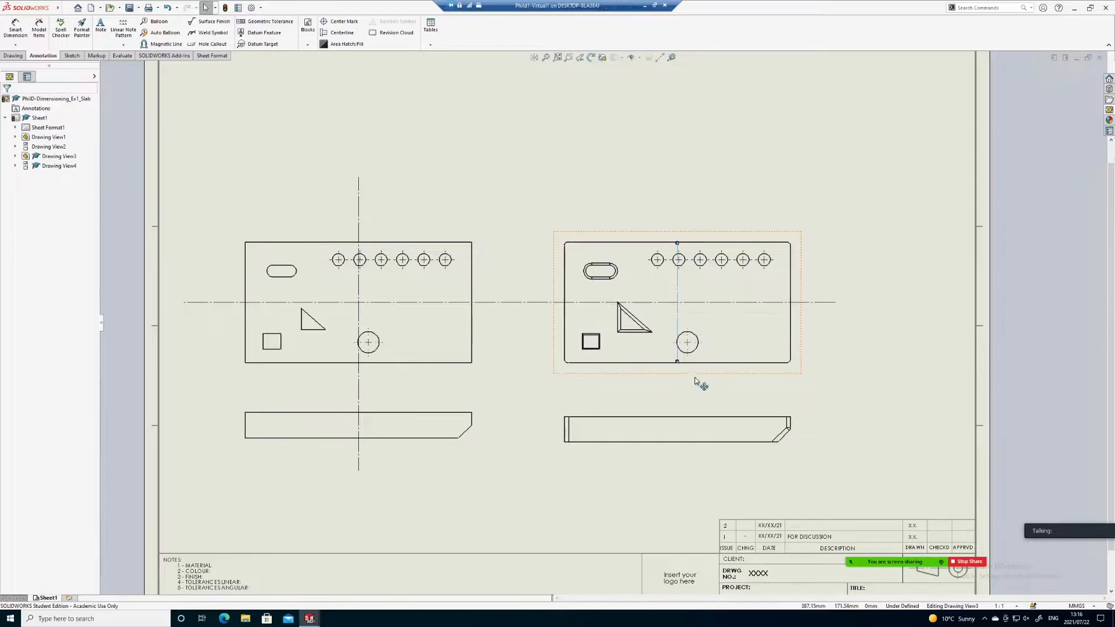
left_click_drag(677, 362, 686, 475)
left_click_drag(677, 243, 610, 177)
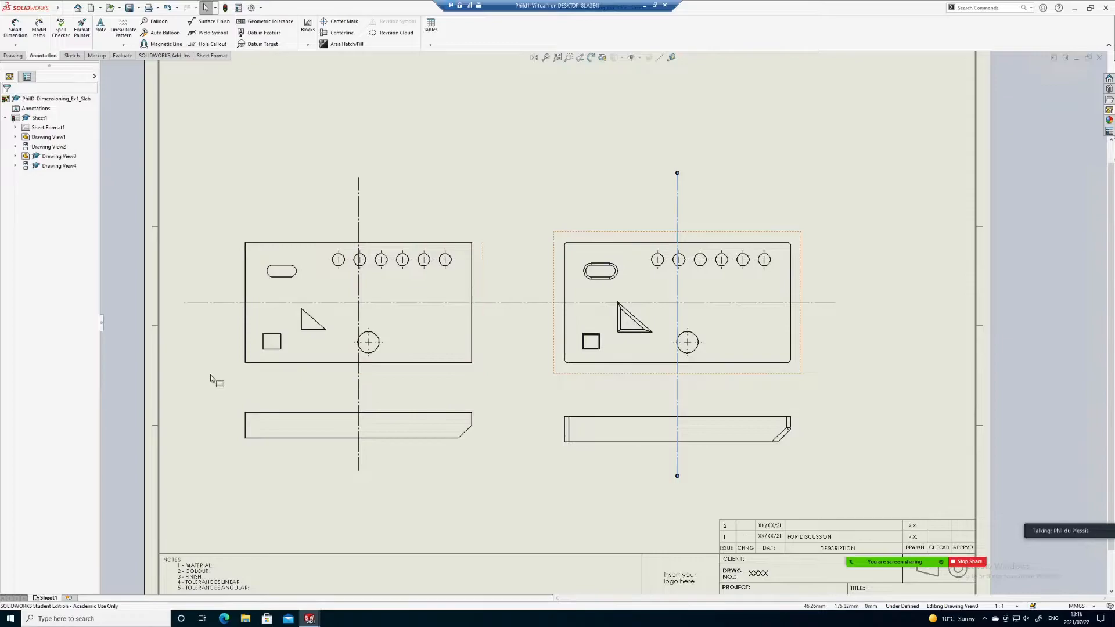
Step: Place a note above the original top view with the first line "1 position dimensions"
scroll(221, 371, "down", 1)
scroll(230, 329, "down", 3)
scroll(604, 325, "up", 1)
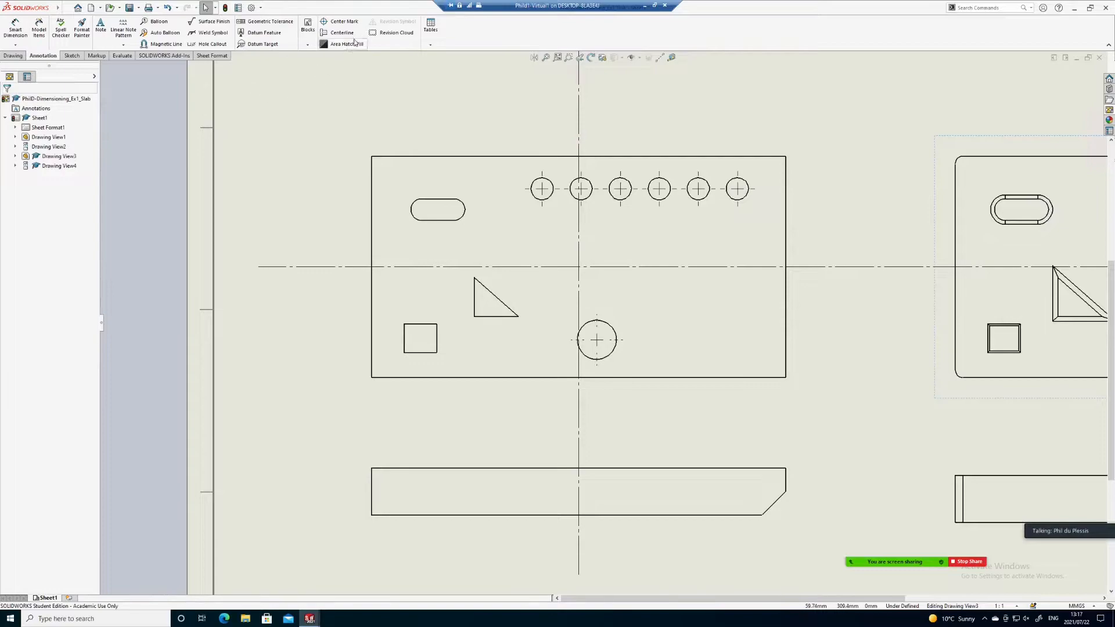
left_click(100, 26)
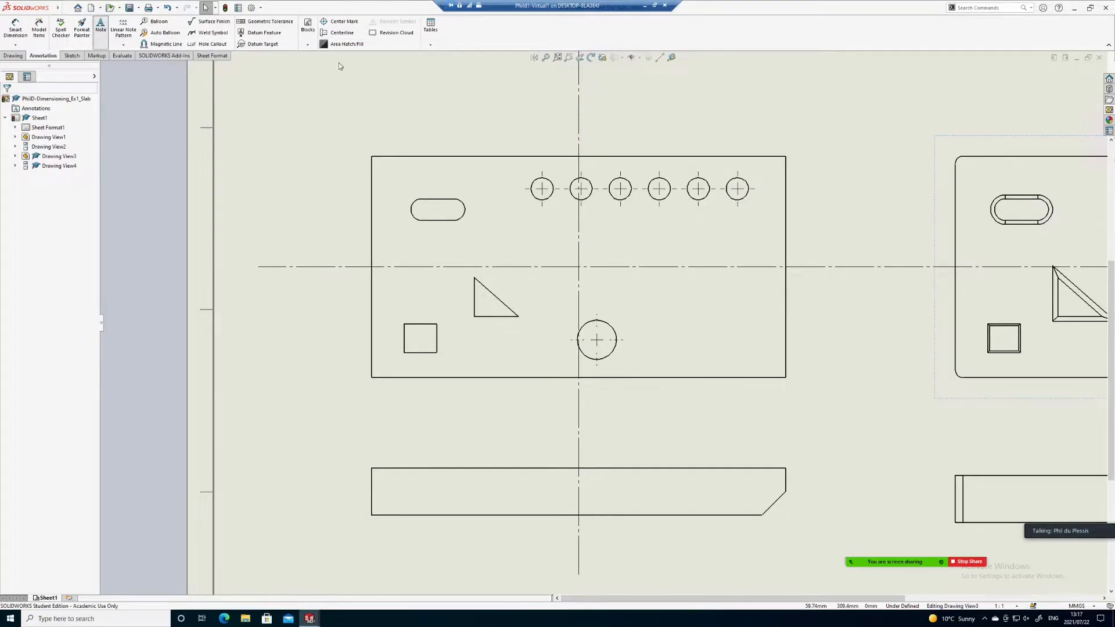
left_click(390, 94)
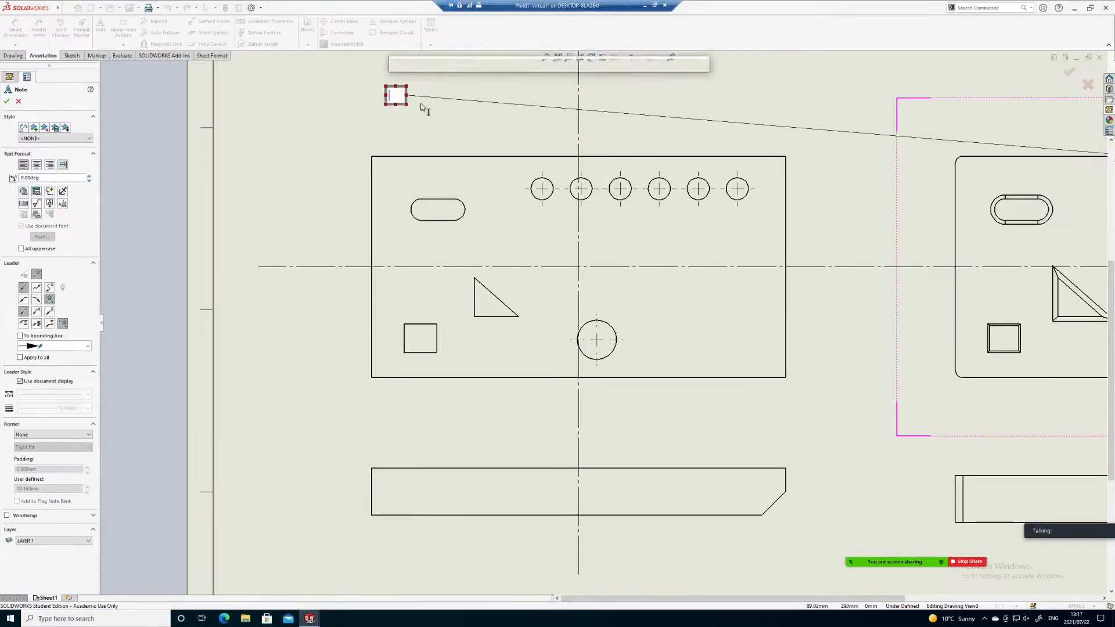
type("1 p")
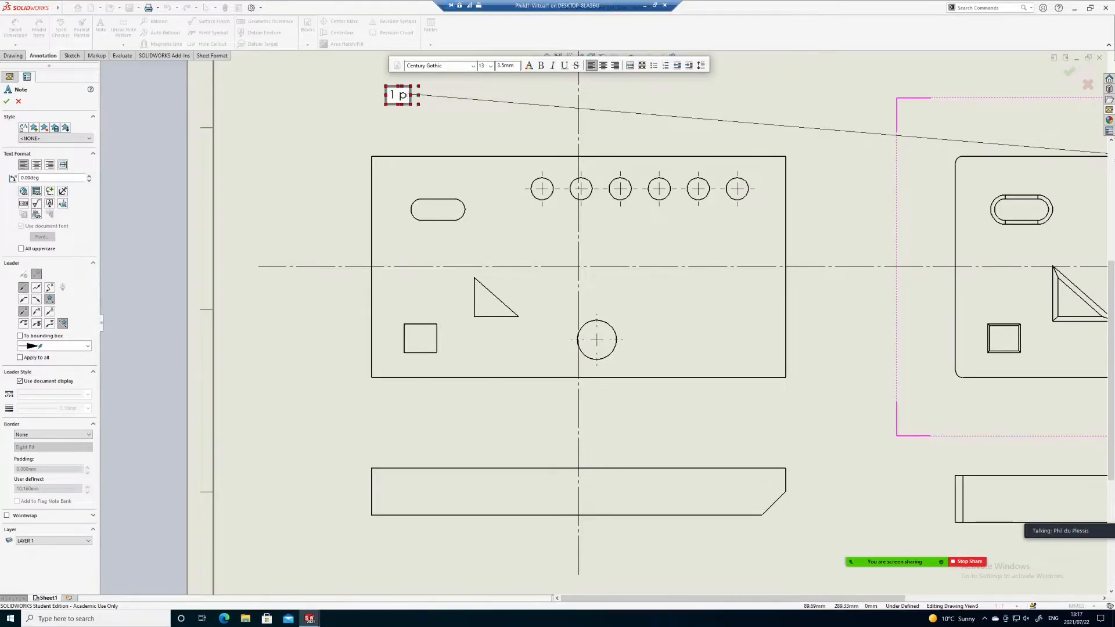
type("osition dim")
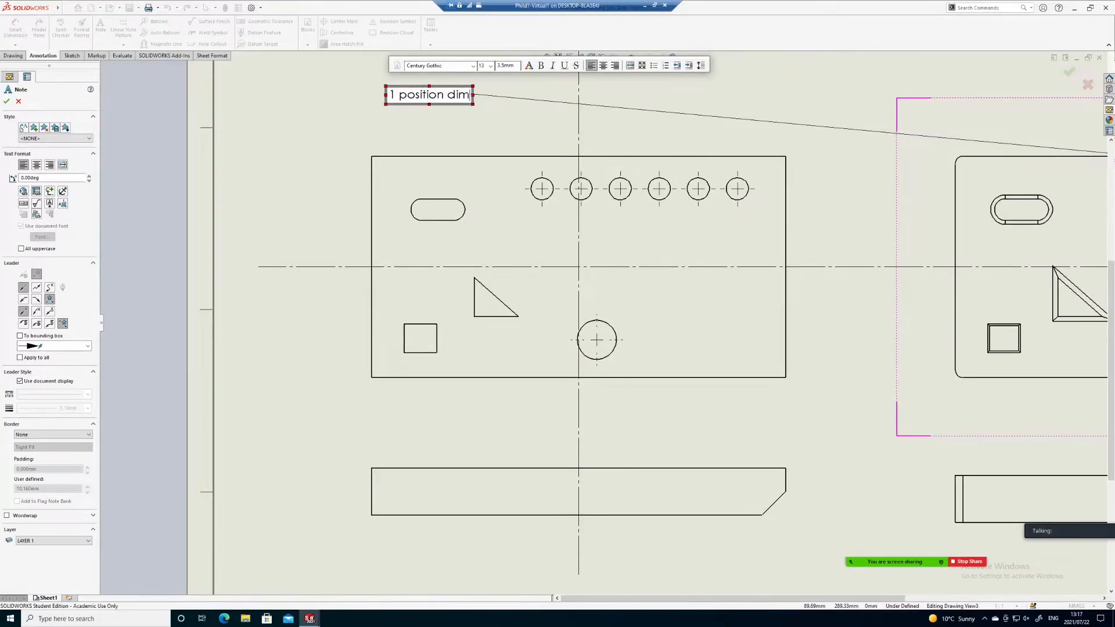
type("ensions")
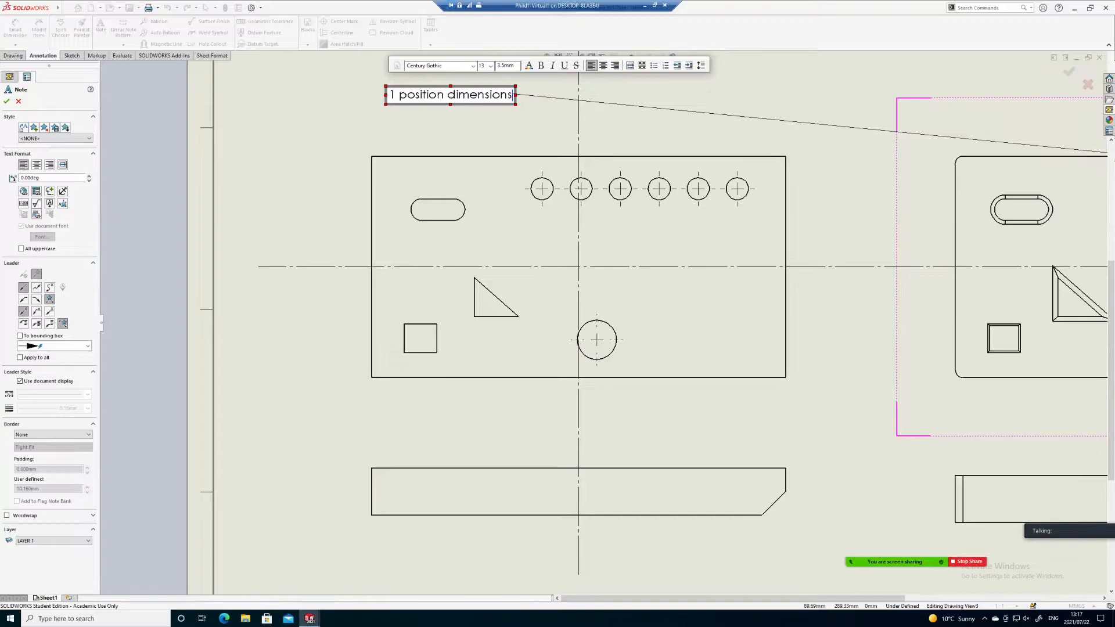
Step: Add the second line "2 gemometry dimension" to the note and finish the note
key("Return")
type("2")
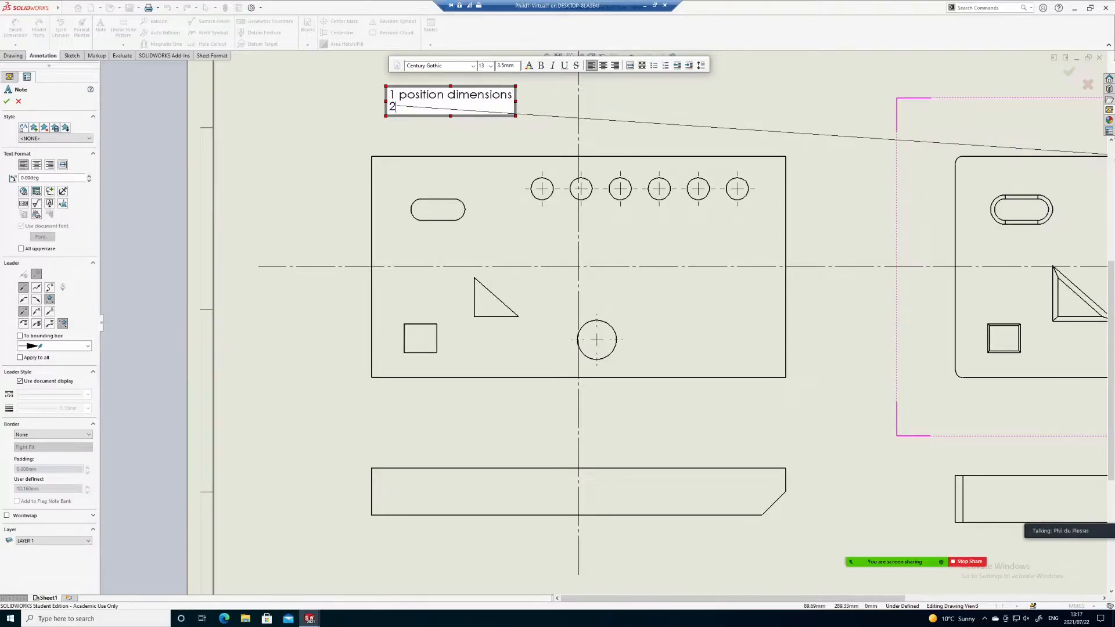
type(" gemometru")
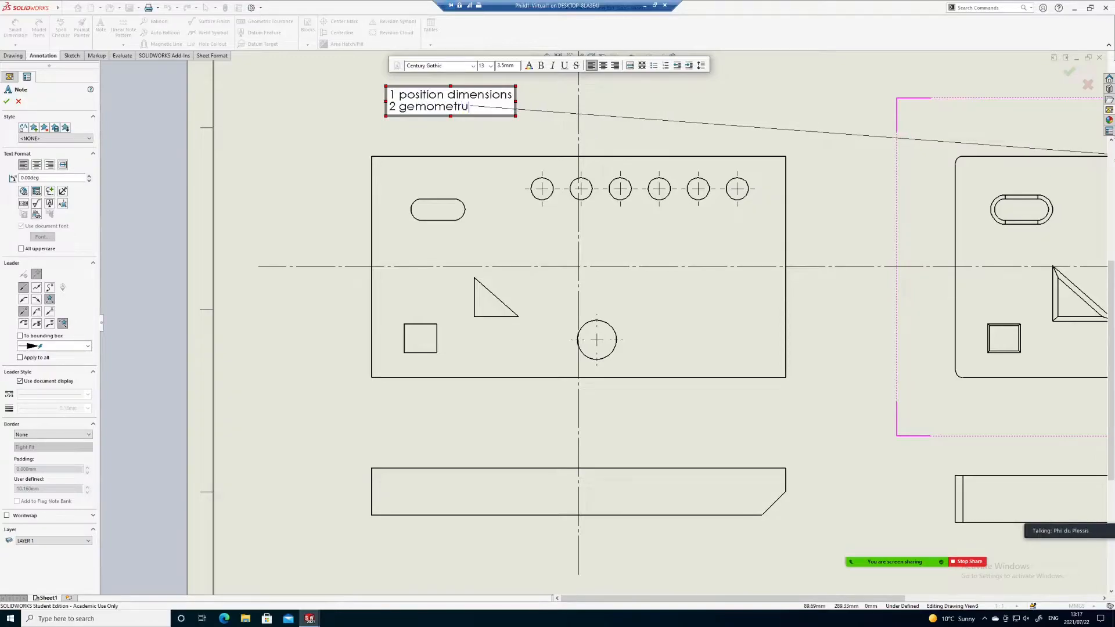
key("BackSpace")
type("y dimension")
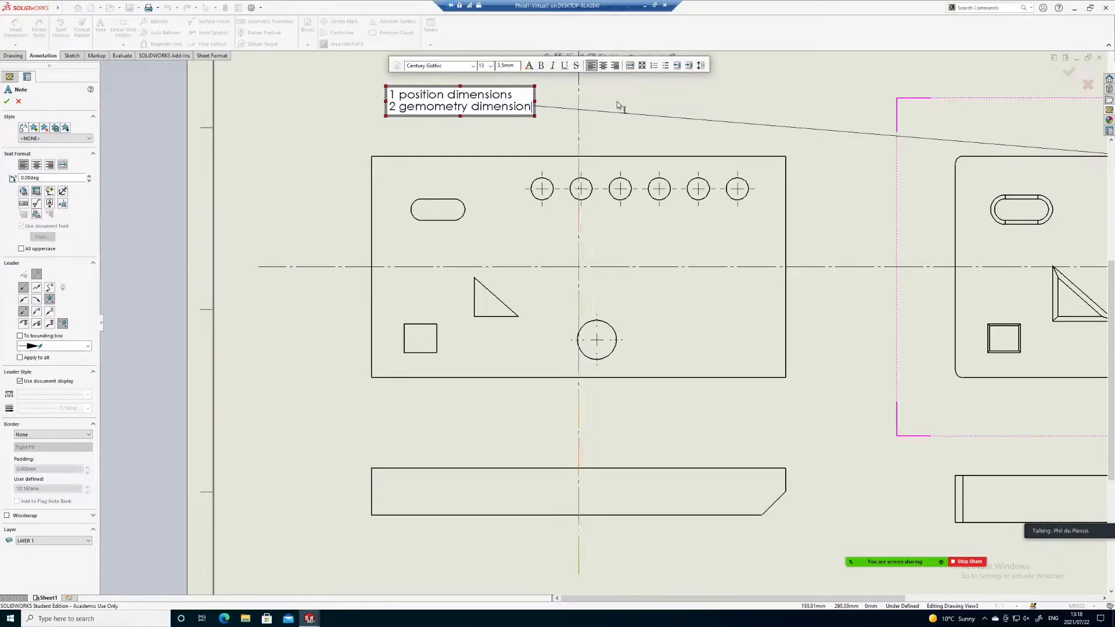
left_click(638, 105)
key("Escape")
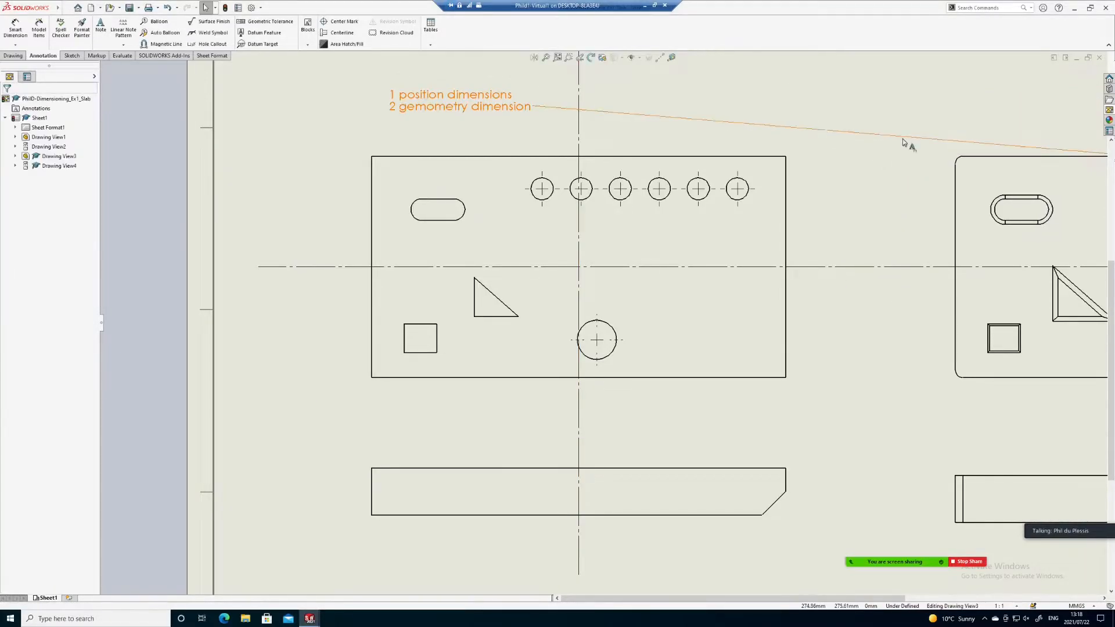
Step: Move the note's leader arrow tip from the With Edge Radii view to just beside the note text
key("z")
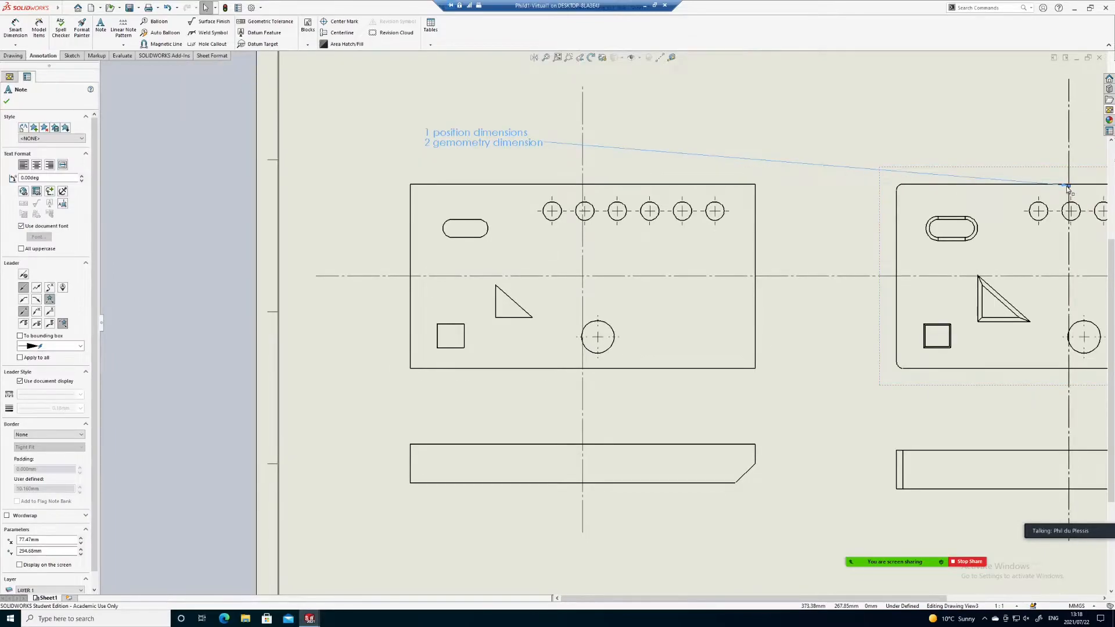
mouse_move(1045, 187)
left_mouse_down()
mouse_move(841, 142)
mouse_move(566, 138)
left_mouse_up()
Step: Correct the note's second line to read "2 geometry dimension"
scroll(497, 150, "down", 1)
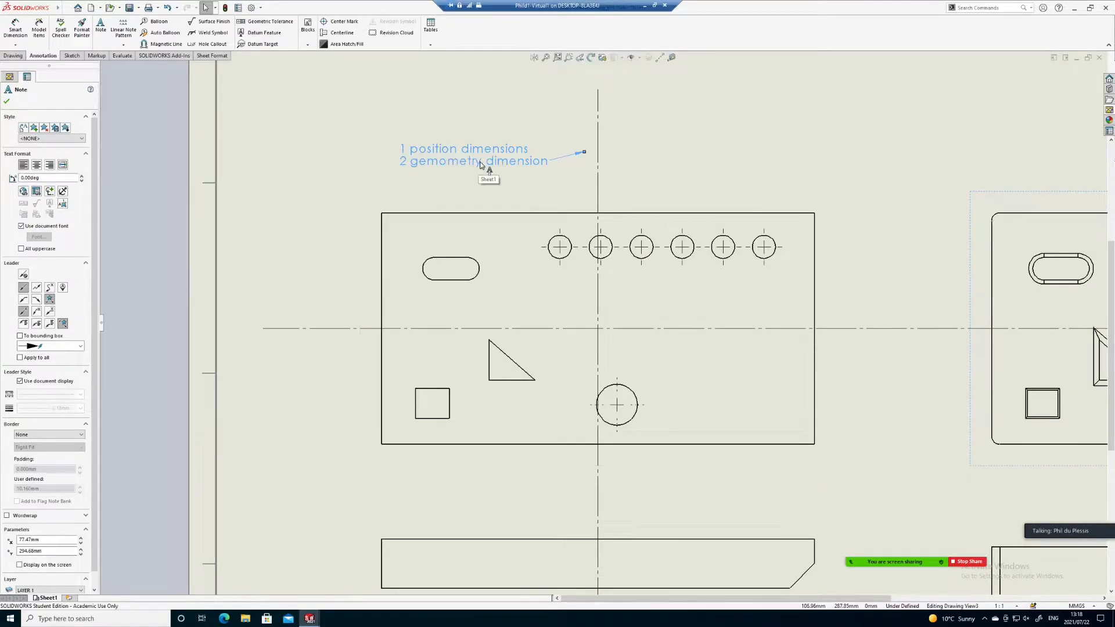
double_click(434, 162)
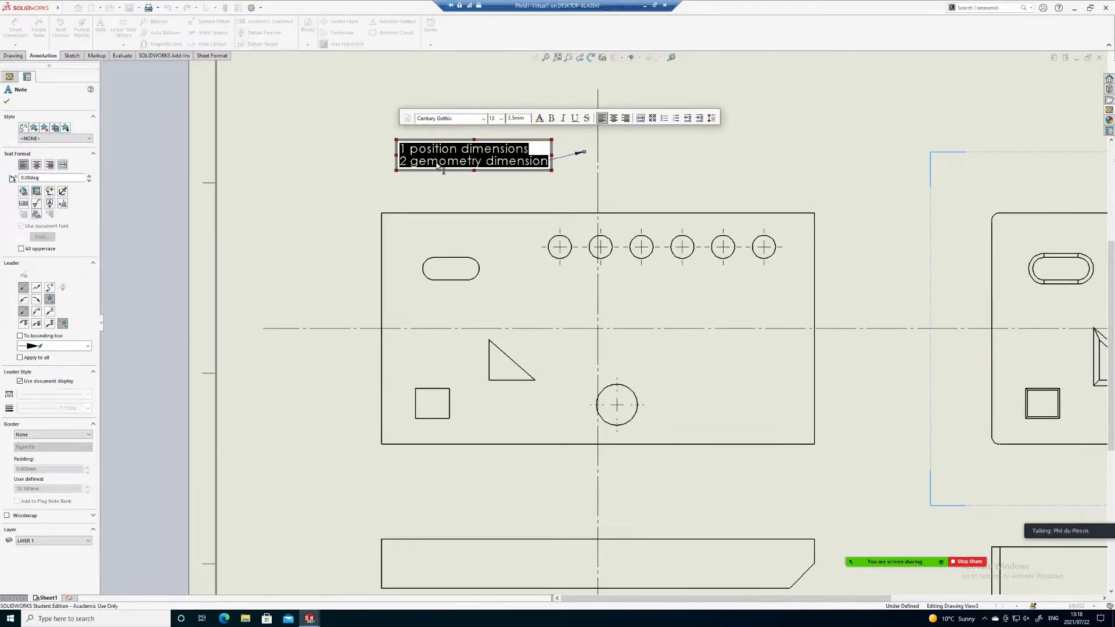
left_click(440, 164)
key("BackSpace")
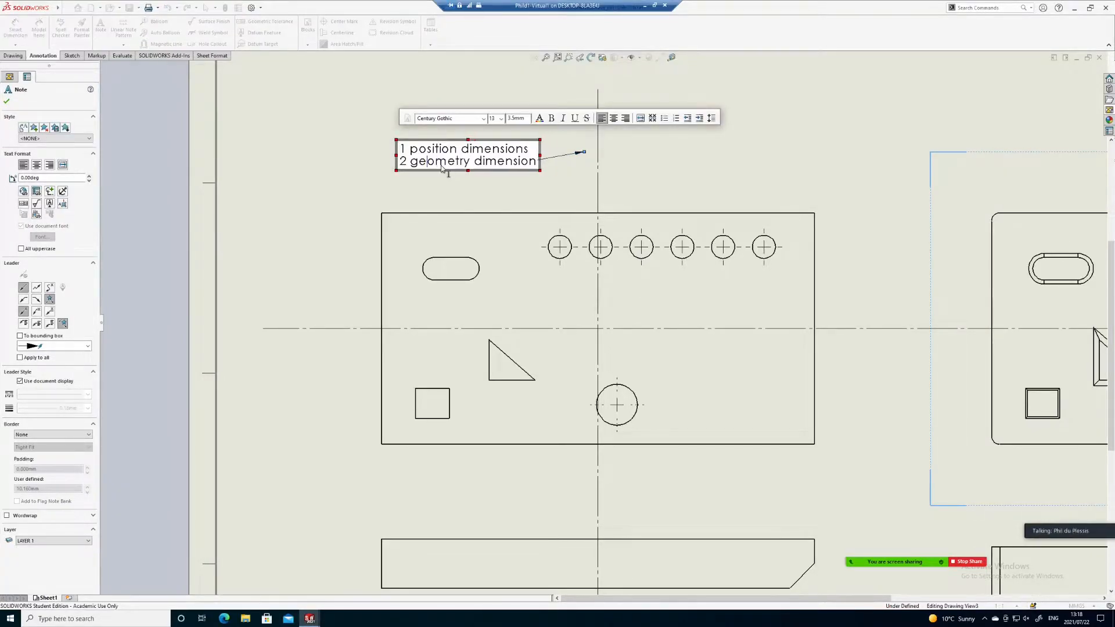
left_click(684, 164)
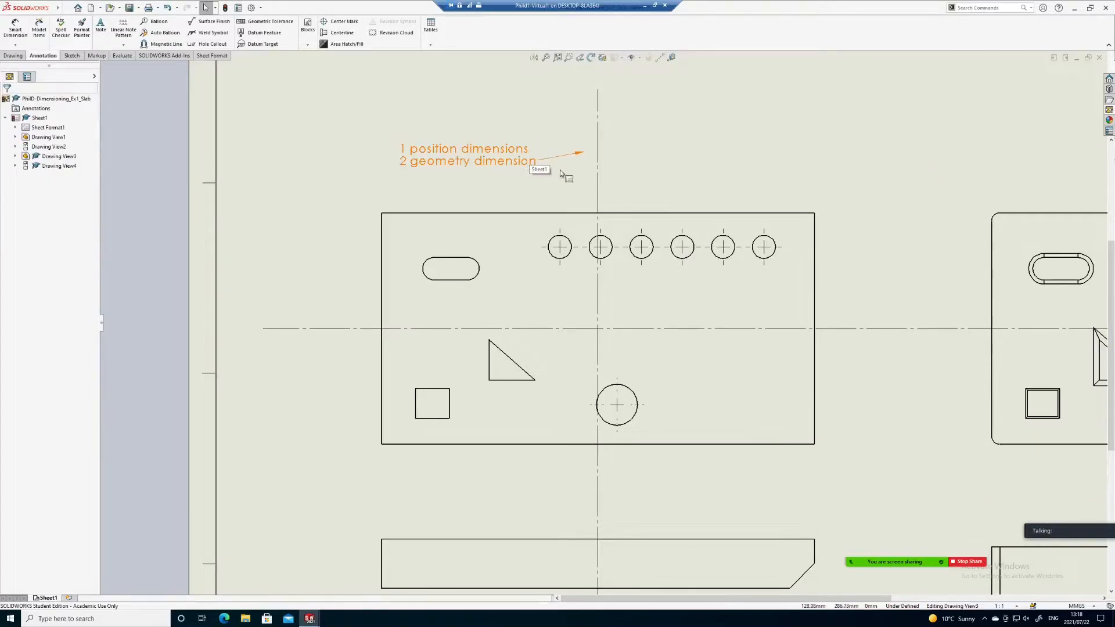
Step: Remove the leader from the dimensions note and move the note higher above the original top view
left_click(577, 156)
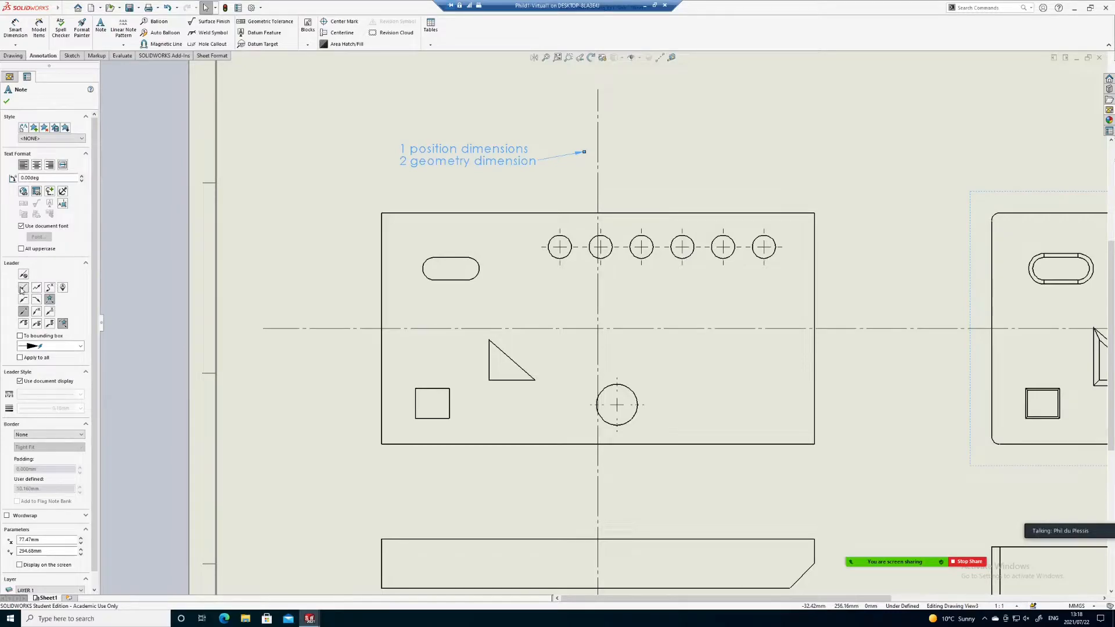
left_click(24, 274)
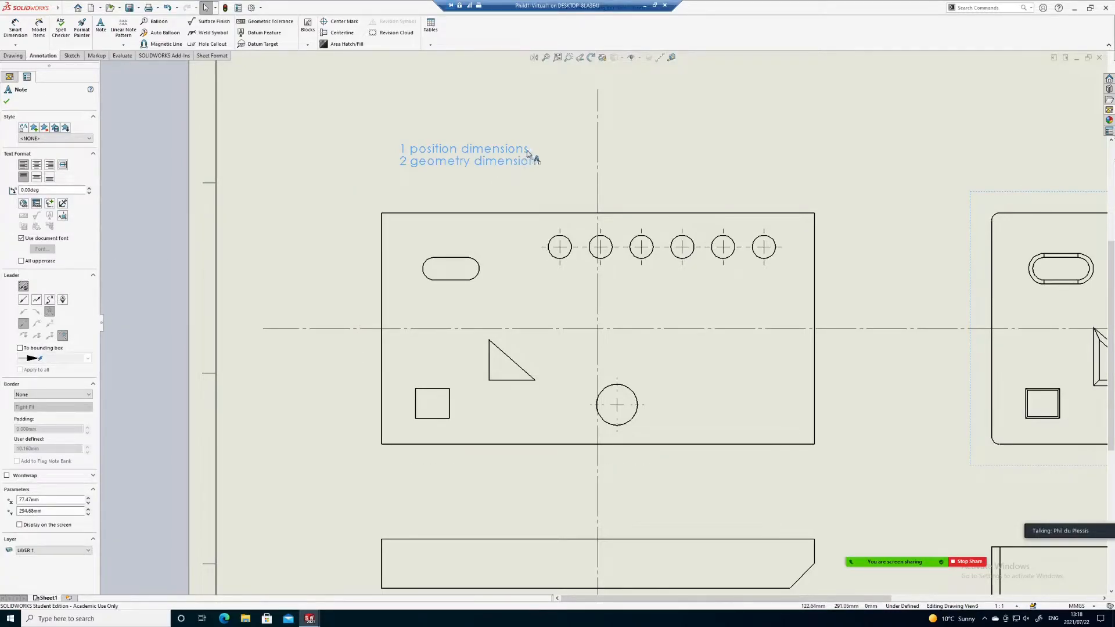
scroll(525, 155, "up", 3)
scroll(520, 218, "down", 1)
scroll(817, 404, "down", 1)
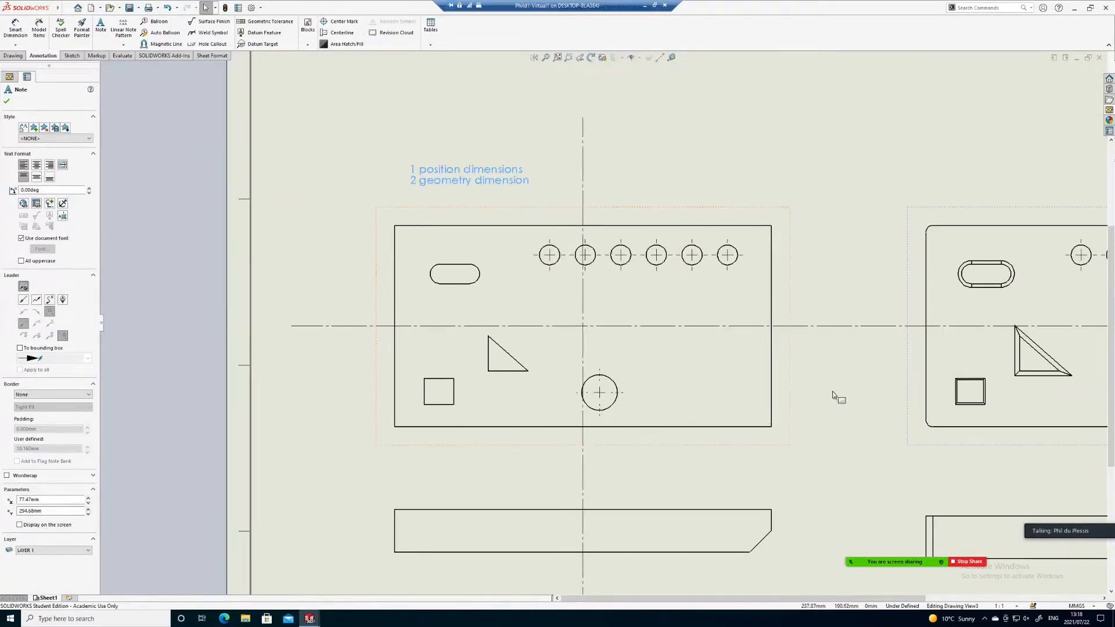
key("z")
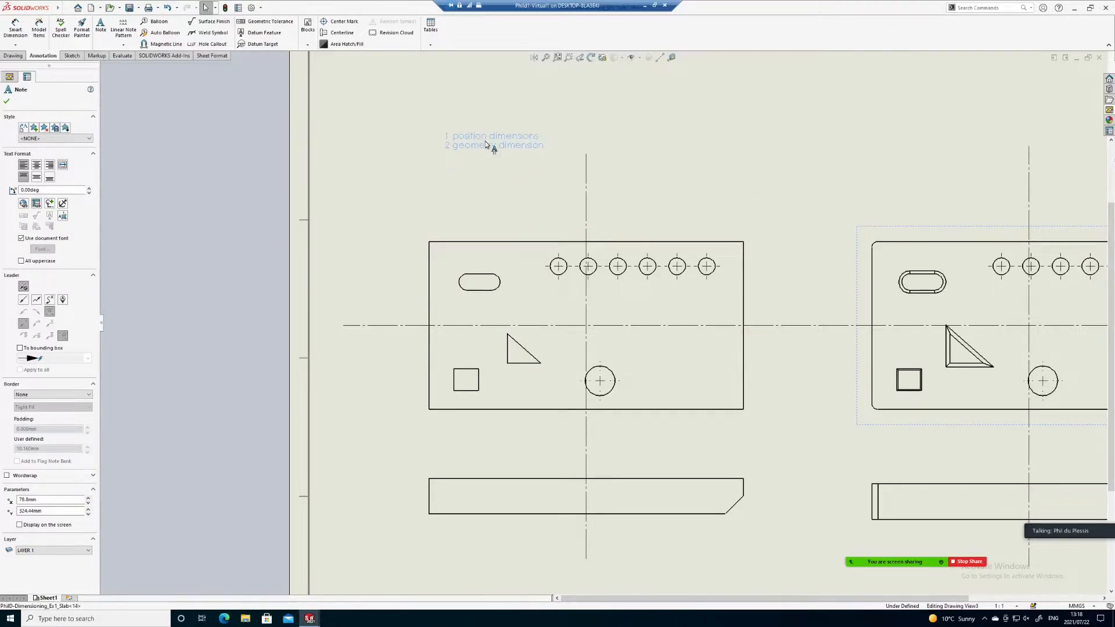
Step: Add the third line "3 point = co-ordinates" to the note and finish editing it
double_click(487, 145)
left_click(549, 149)
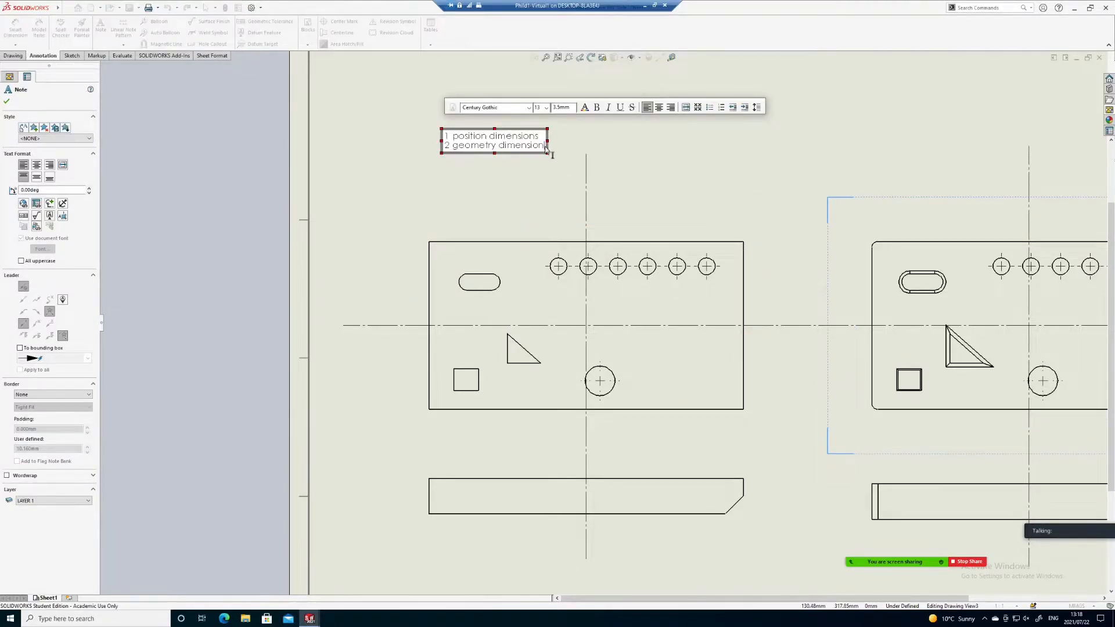
key("Return")
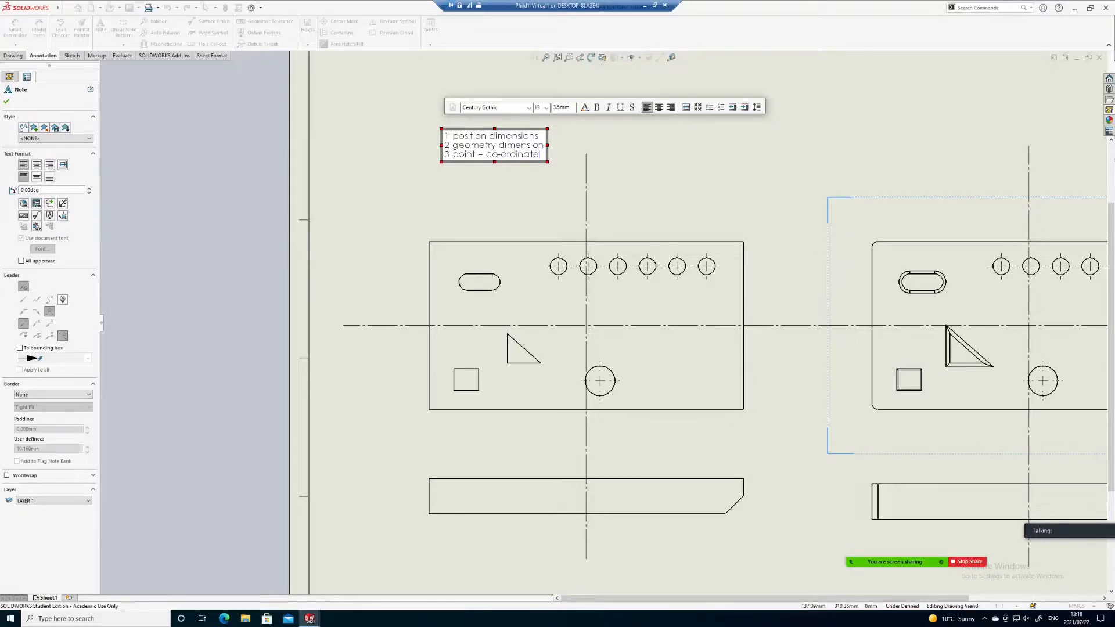
scroll(587, 138, "down", 1)
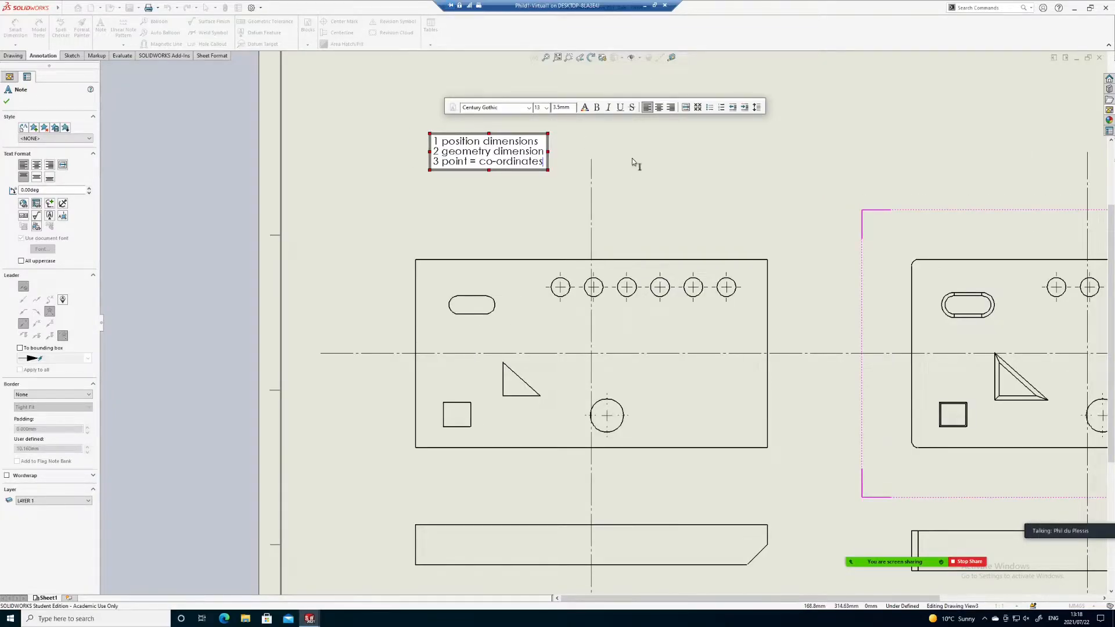
key("Escape")
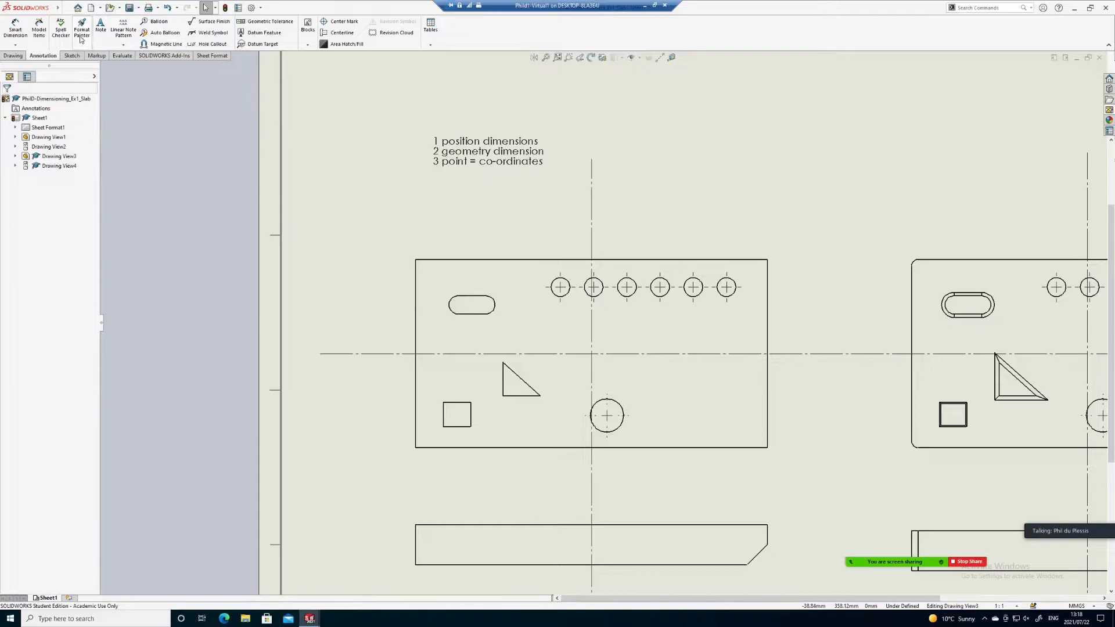
Step: Sketch a point inside the original top view, between the square and the triangular cutout
left_click(71, 56)
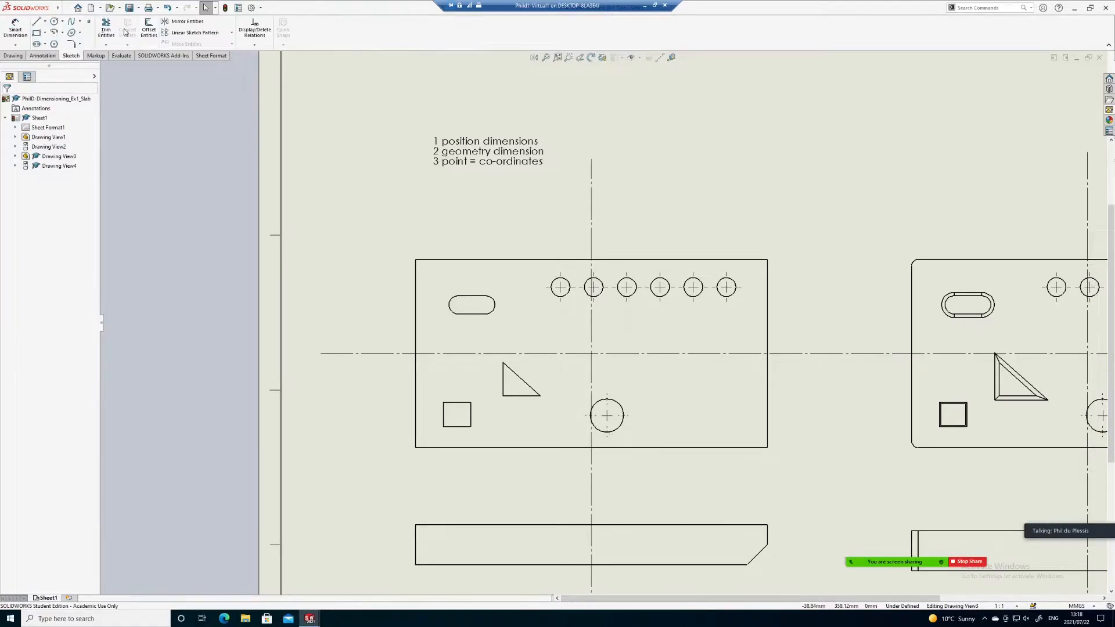
left_click(86, 23)
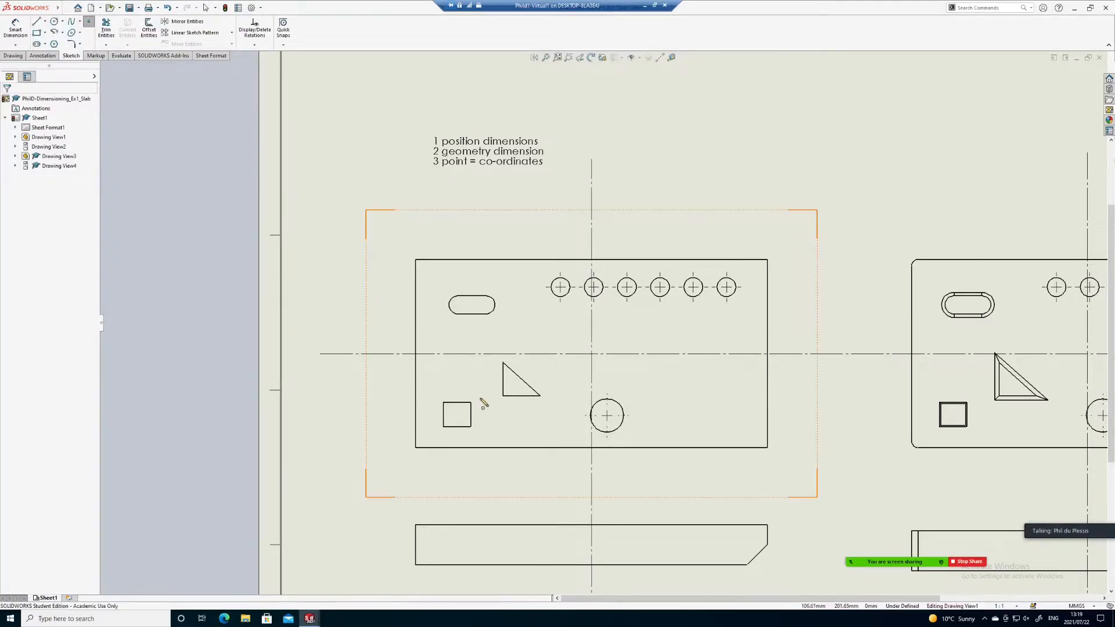
left_click(479, 385)
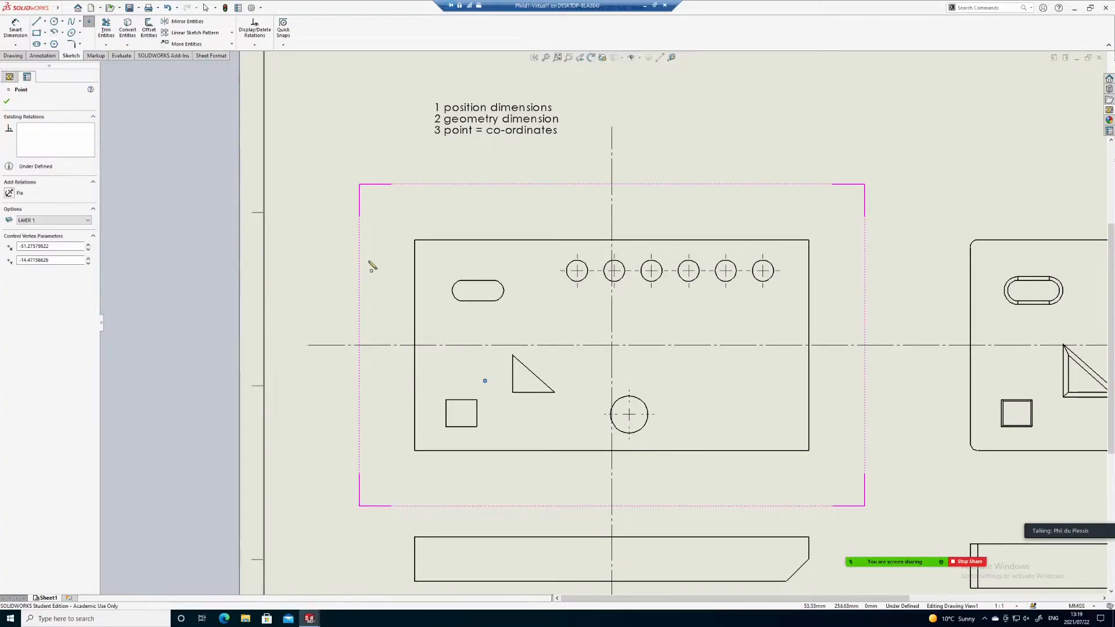
key("Escape")
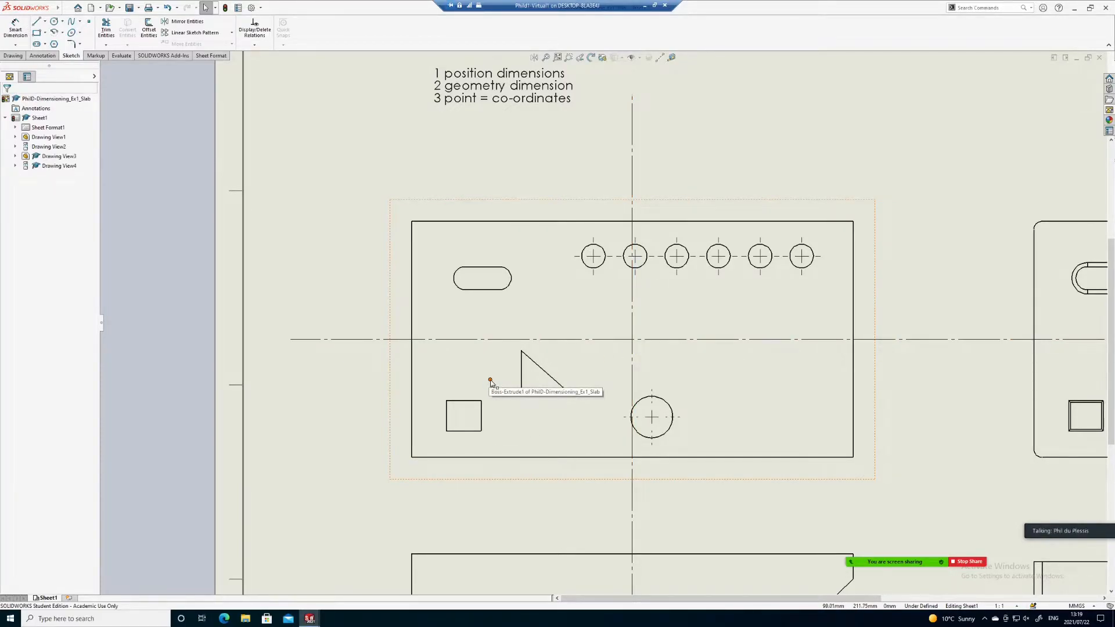
Step: Dimension the sketched point horizontally from the vertical centerline and set the distance to 52 mm
right_click_drag(308, 374, 309, 318)
left_click(632, 343)
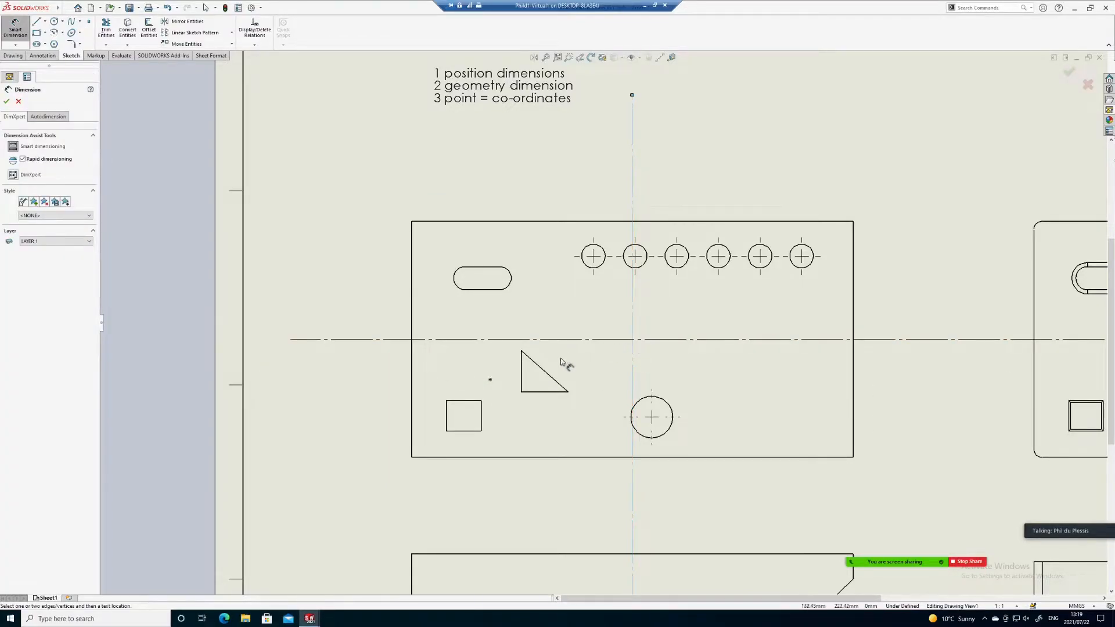
left_click(491, 382)
left_click(568, 496)
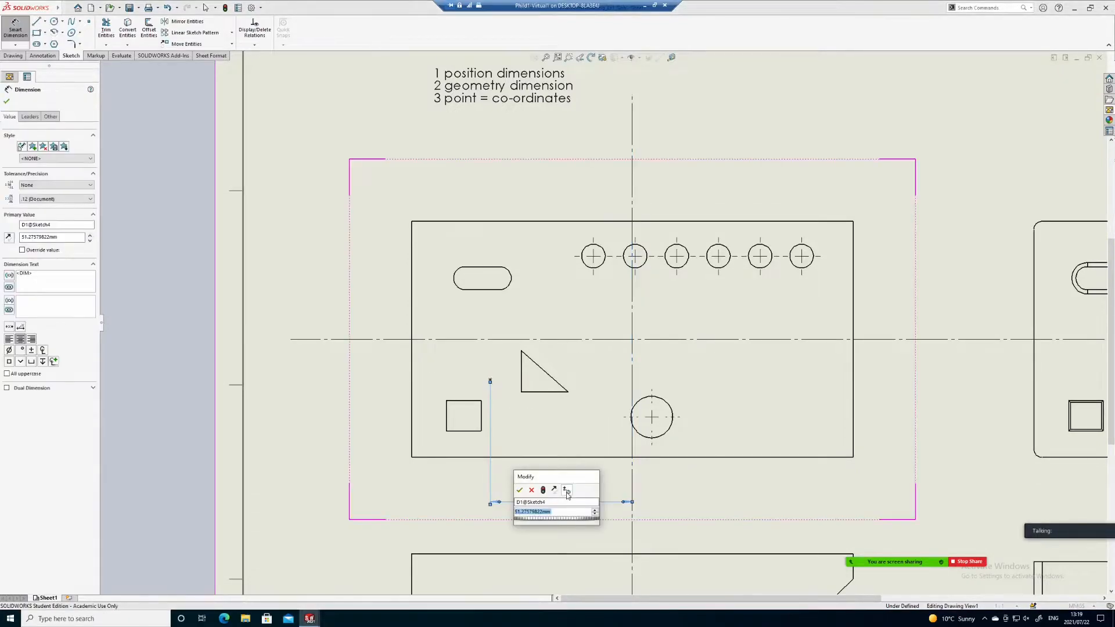
type("52")
key("Return")
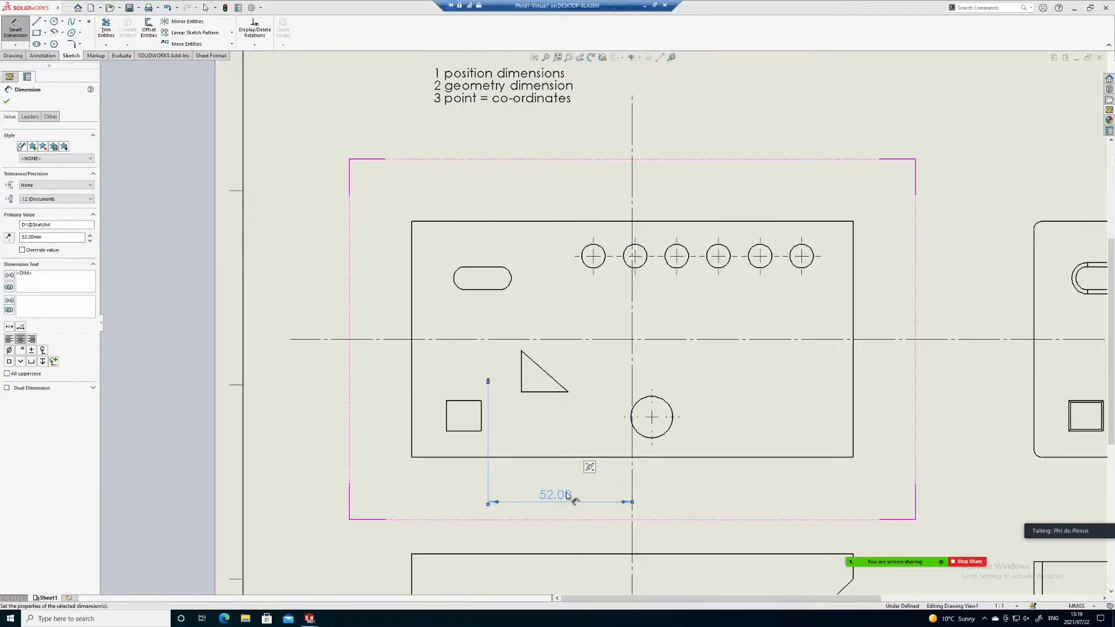
Step: Dimension the point vertically from the horizontal centerline, set it to 15 mm and shift the dimension text slightly lower
left_click(471, 340)
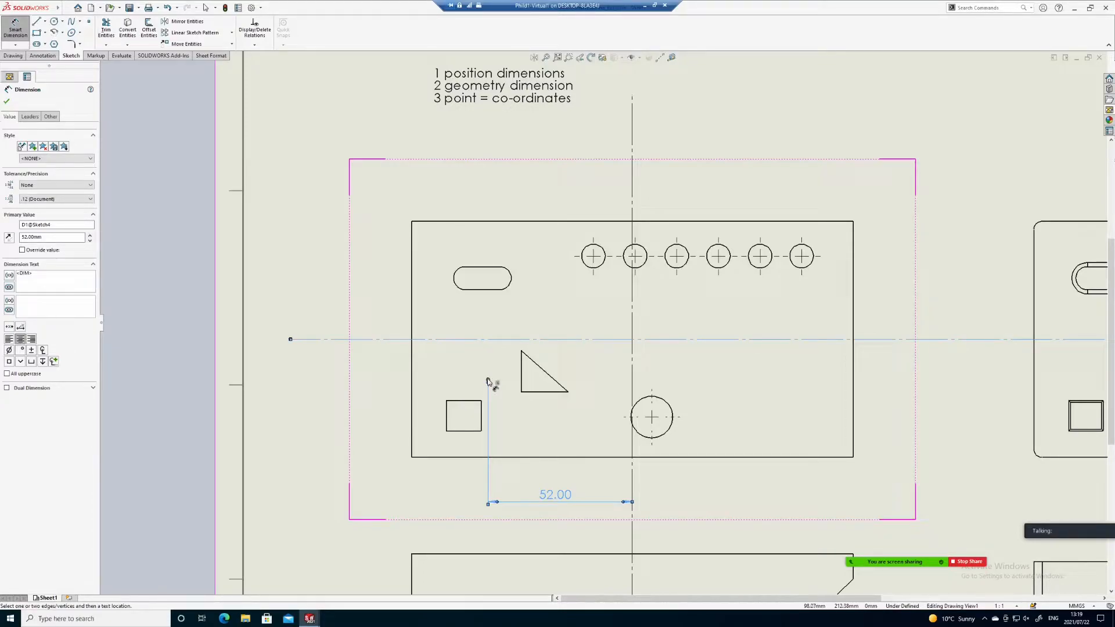
left_click(488, 381)
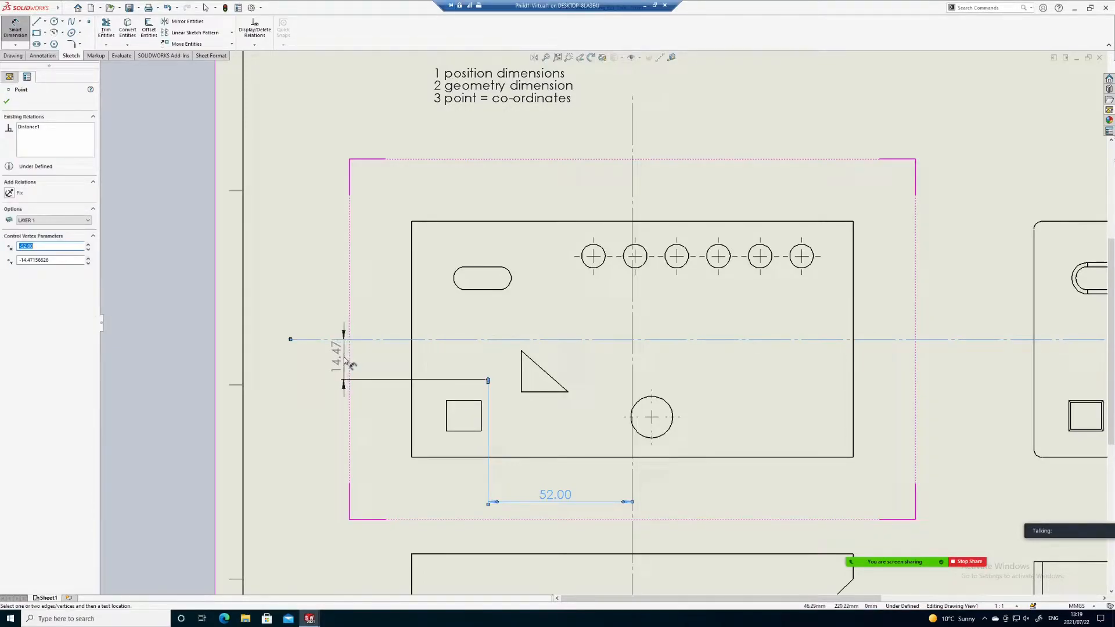
left_click(353, 364)
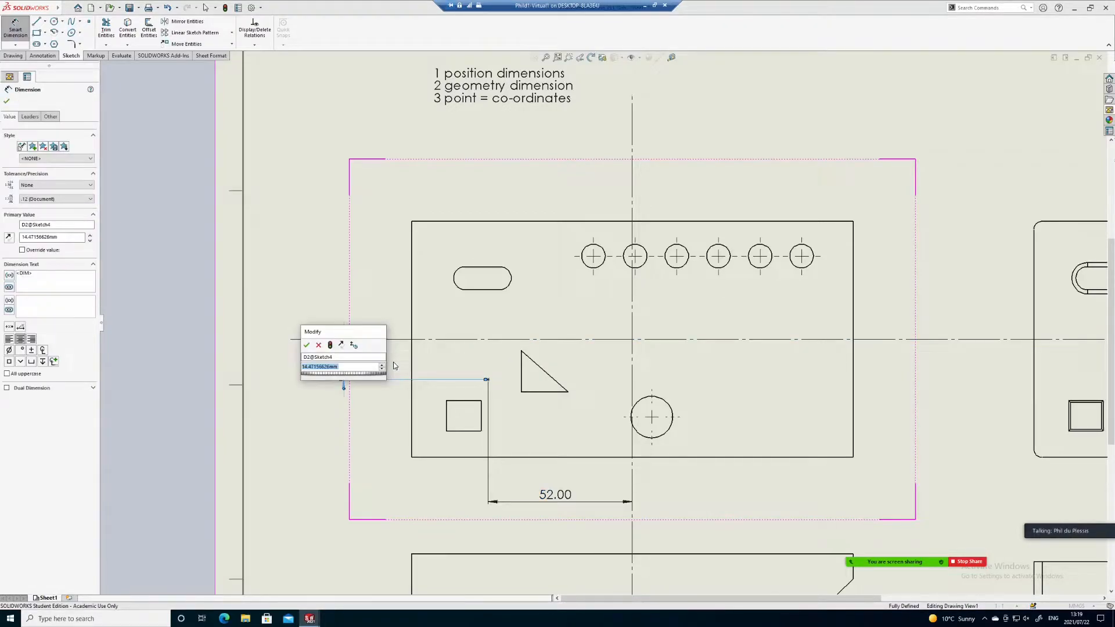
type("15")
key("Return")
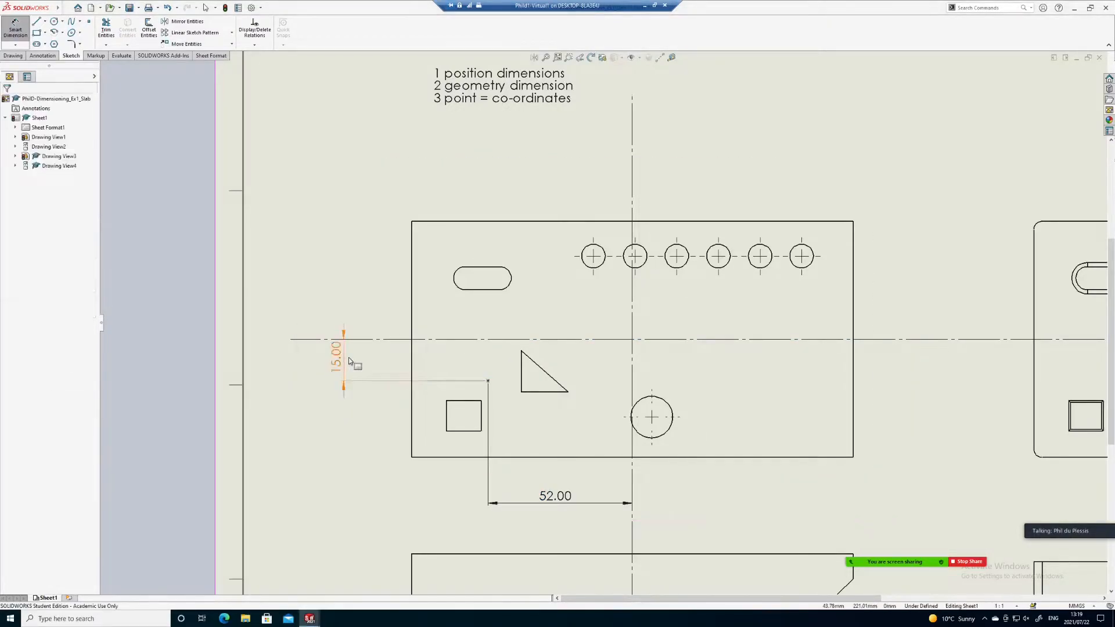
key("Escape")
left_click_drag(344, 365, 350, 384)
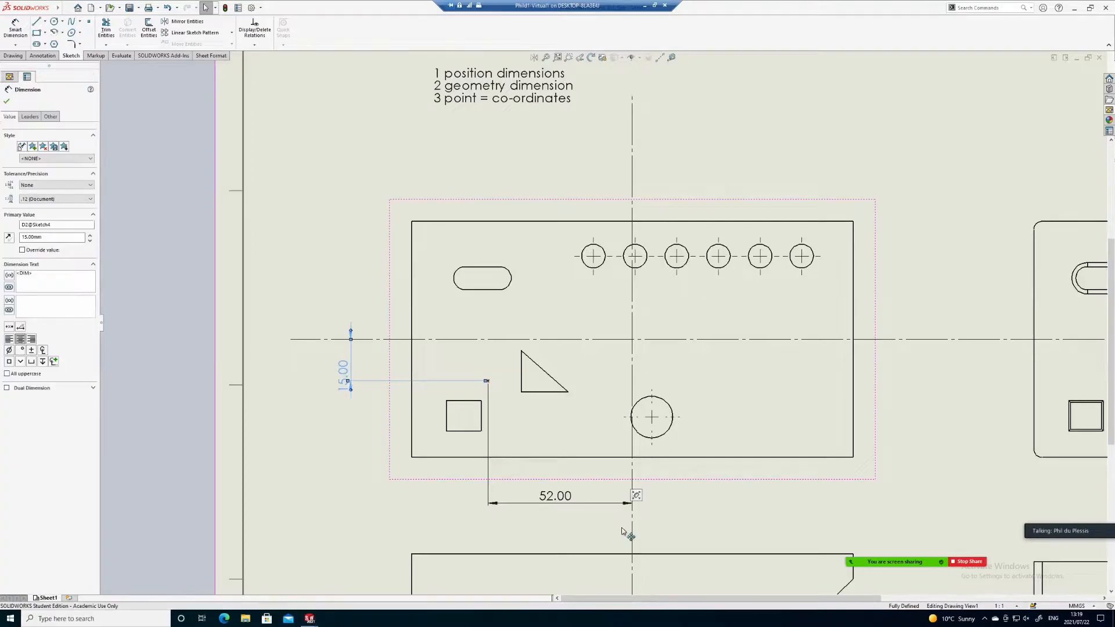
Step: Delete the 52 mm and 15 mm dimensions and the sketched point from the original top view
left_click(556, 495)
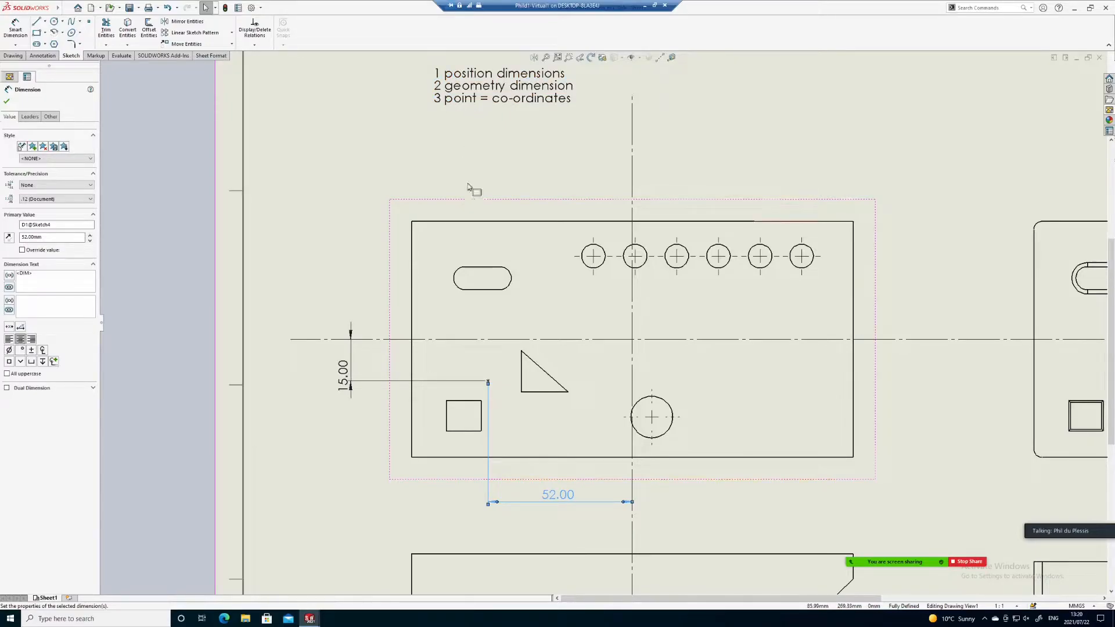
left_click(574, 515)
left_click(552, 496)
key("Delete")
left_click(349, 374)
key("Delete")
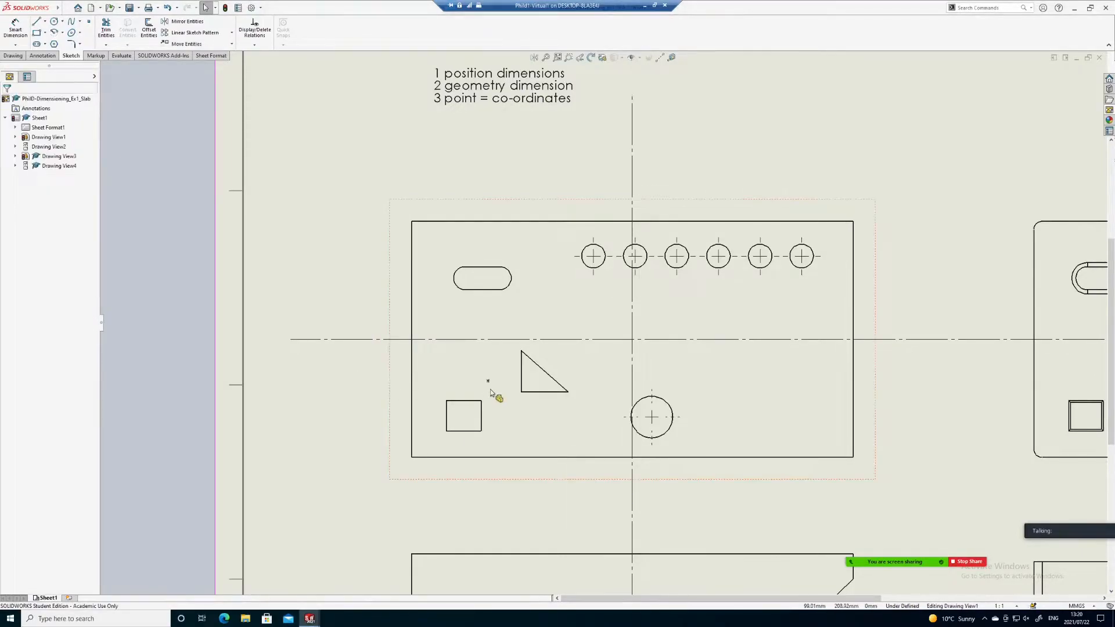
left_click(489, 381)
key("Delete")
Step: Create a note containing the centerline symbol and place it at the upper end of the original views' vertical centerline
scroll(679, 351, "up", 2)
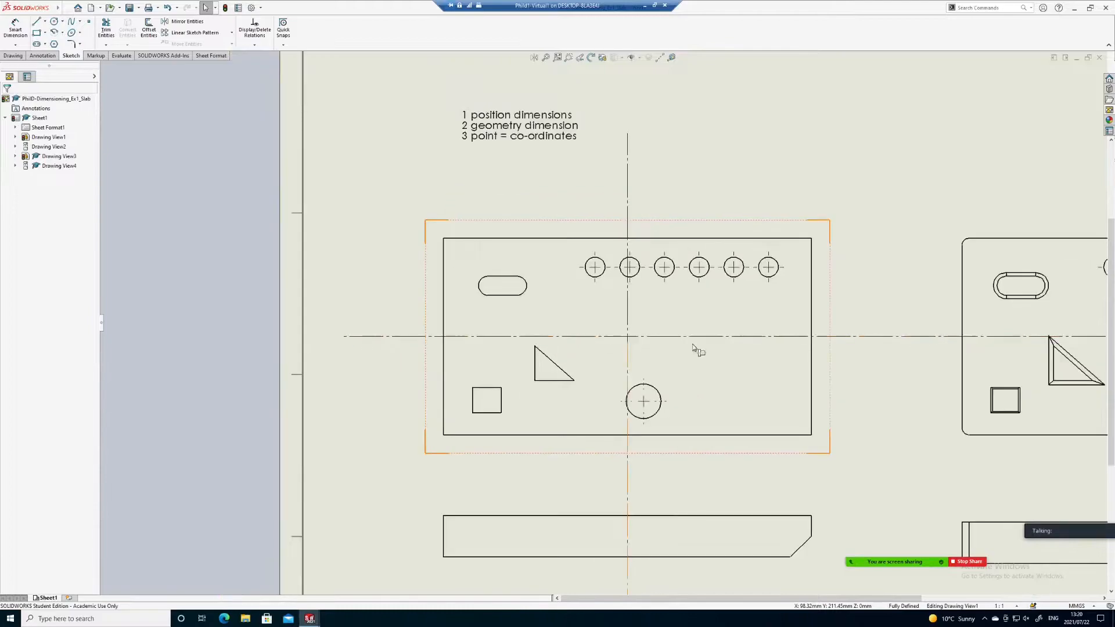
scroll(650, 321, "down", 1)
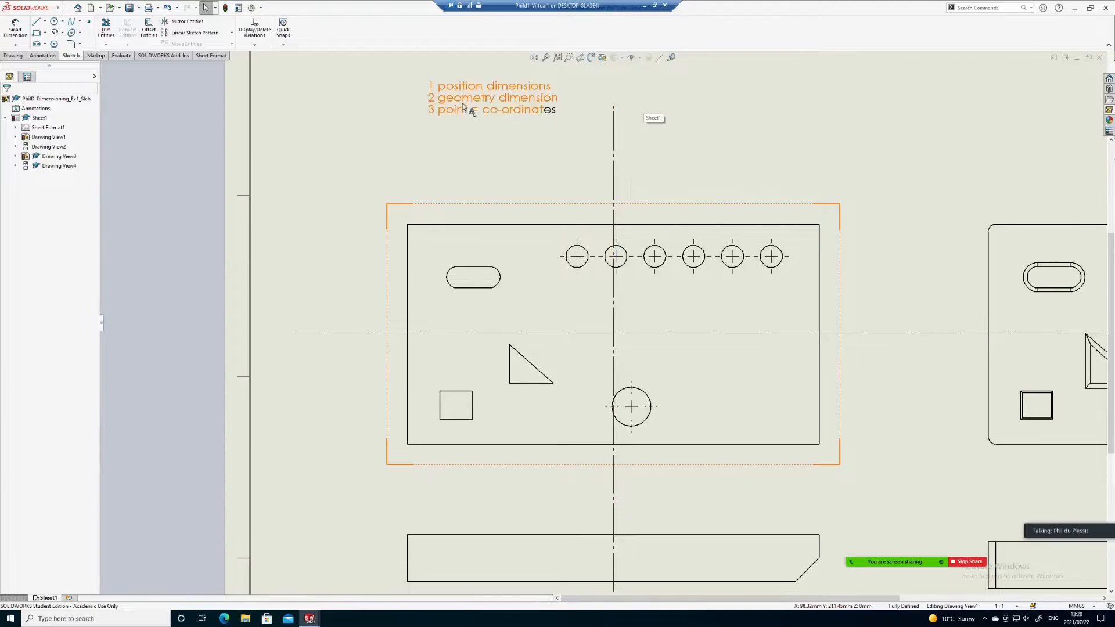
right_click(712, 126)
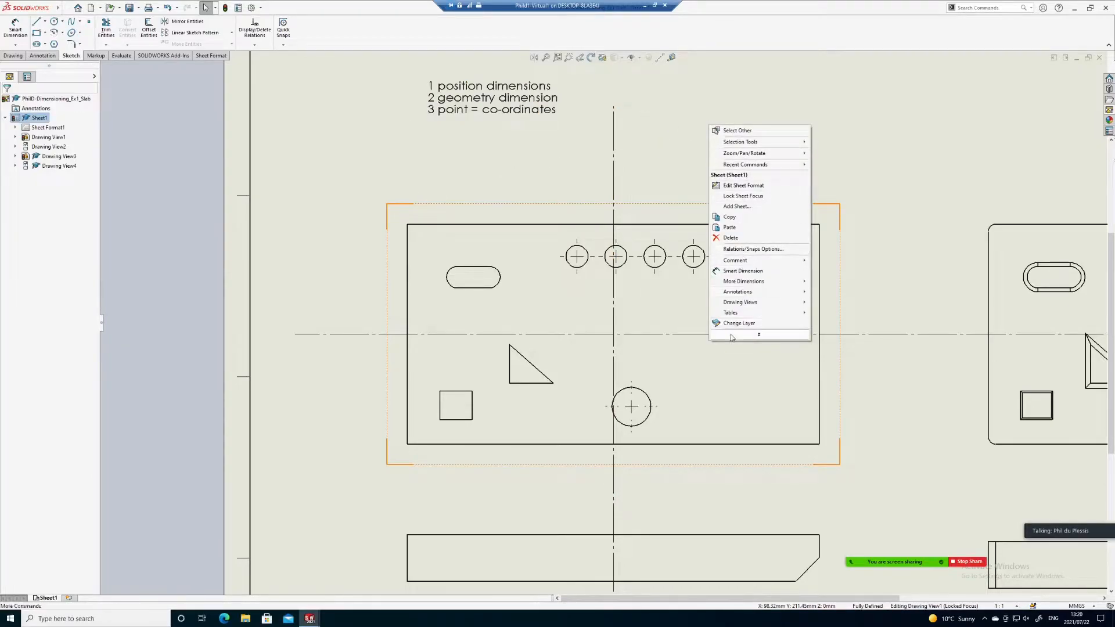
left_click(843, 174)
right_click_drag(842, 170, 890, 174)
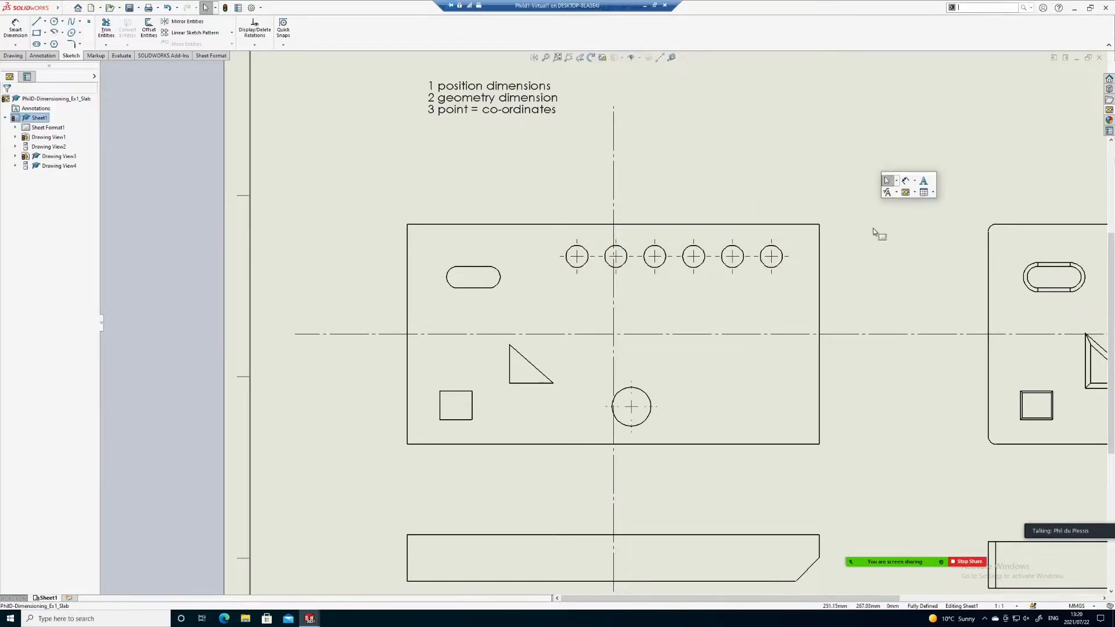
left_click(927, 181)
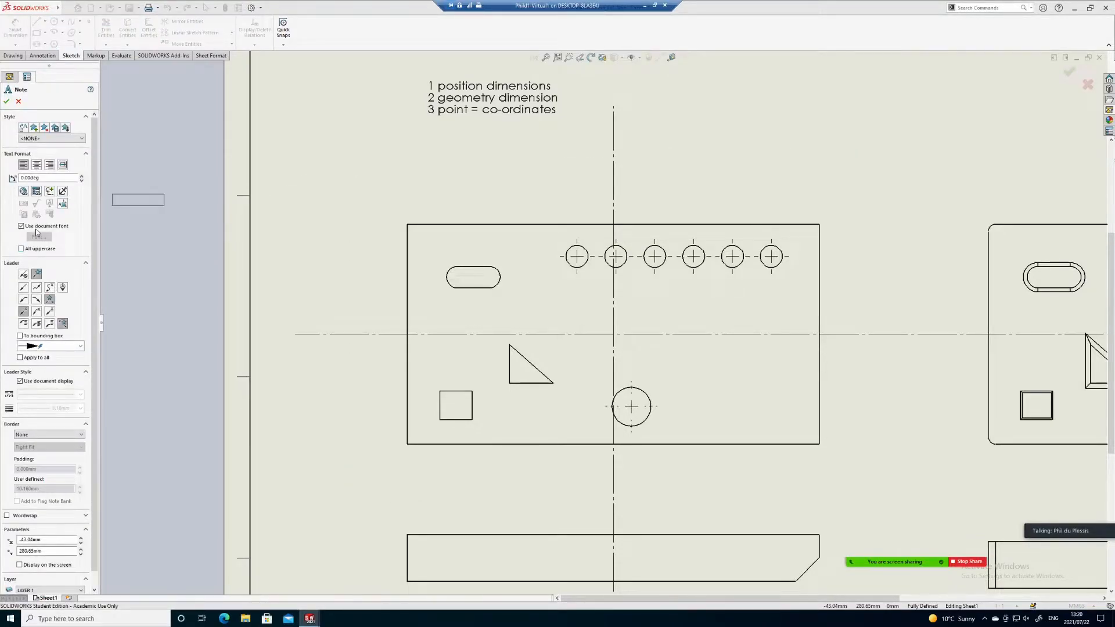
left_click(50, 192)
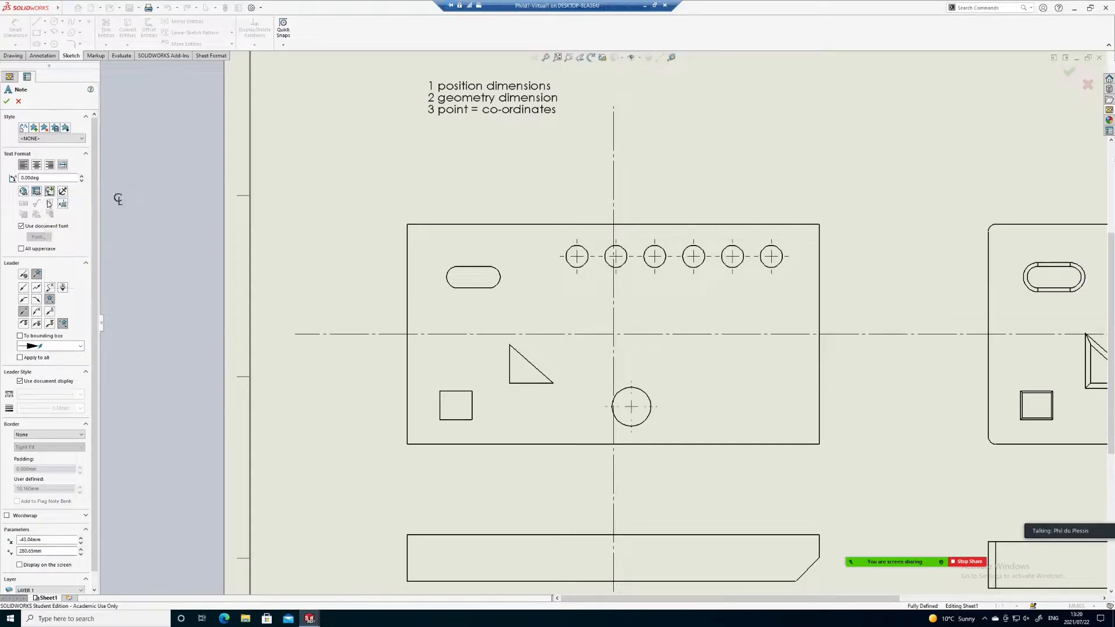
left_click(611, 92)
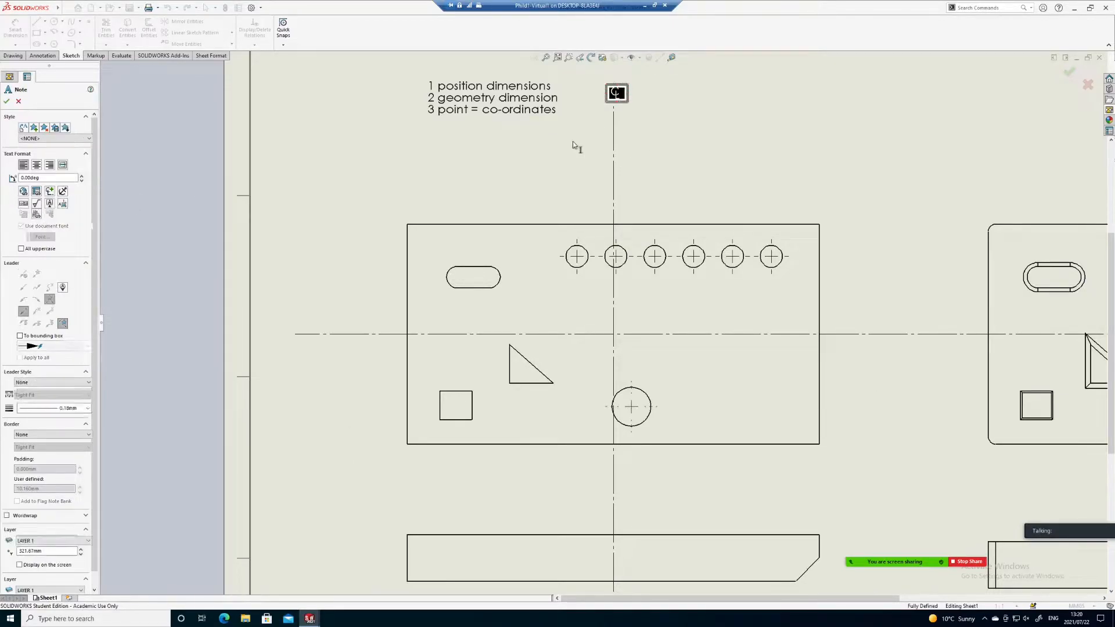
Step: Place centerline symbols at the left end of the horizontal centerline and the lower end of the original views' vertical centerline
left_click(286, 340)
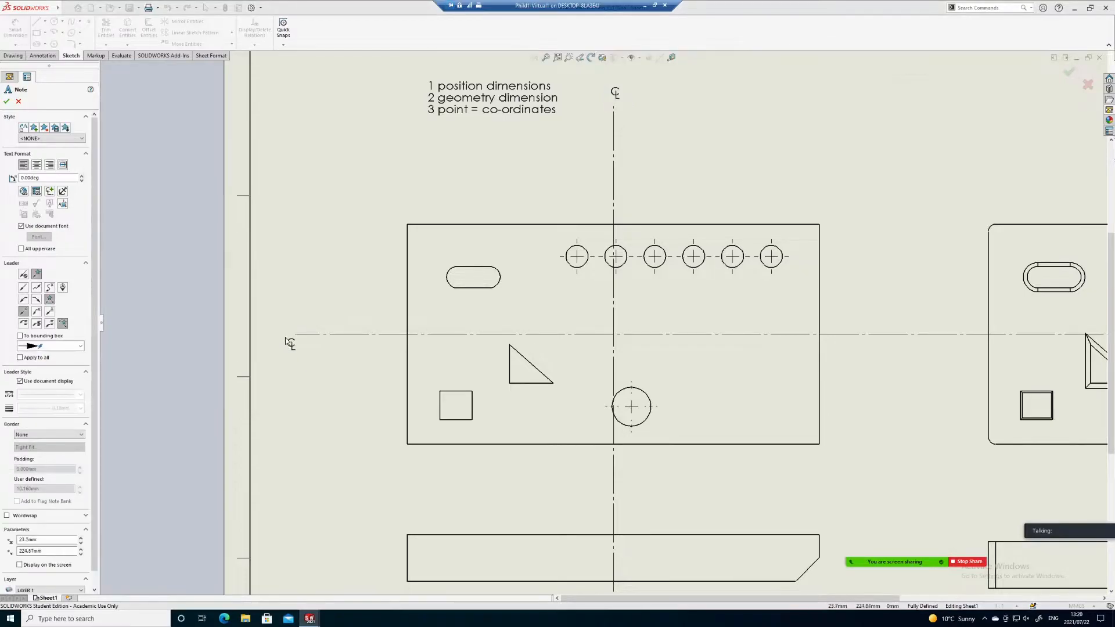
left_click(284, 333)
scroll(606, 327, "down", 3)
scroll(636, 510, "up", 1)
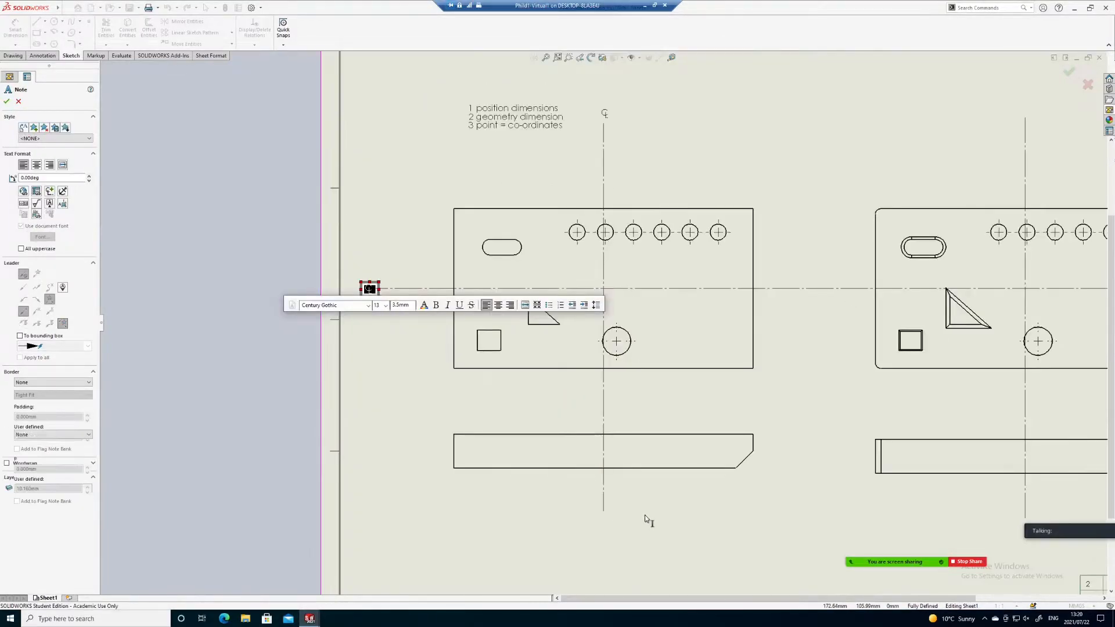
left_click(649, 520)
left_click(609, 517)
scroll(638, 499, "up", 2)
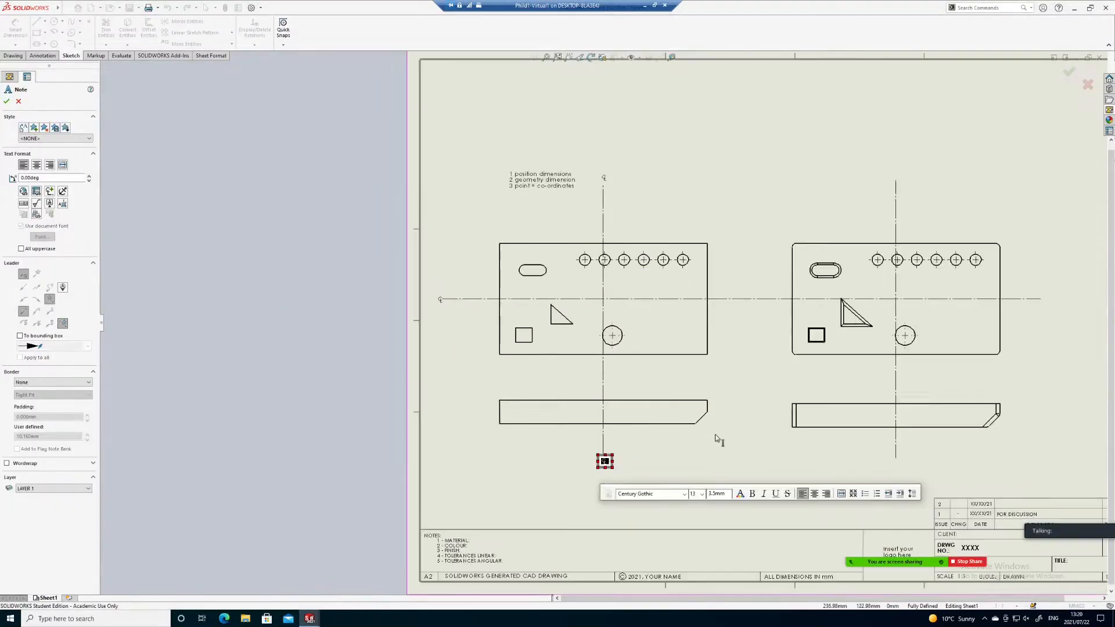
Step: Place a centerline symbol at the right end of the horizontal centerline, beyond the With Edge Radii top view
scroll(1040, 305, "down", 3)
left_click(1005, 294)
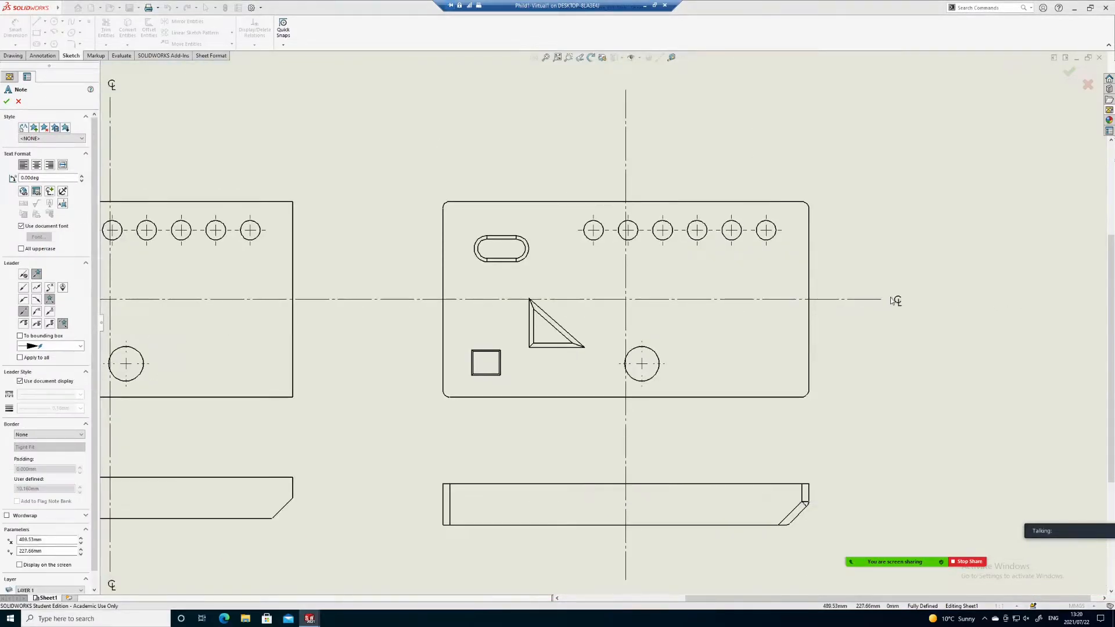
left_click(891, 297)
Step: Place centerline symbols at the upper and lower ends of the With Edge Radii views' vertical centerline
scroll(818, 230, "up", 2)
left_click(776, 173)
scroll(619, 157, "down", 1)
left_click(618, 157)
scroll(627, 244, "up", 2)
scroll(650, 408, "down", 1)
left_click(587, 522)
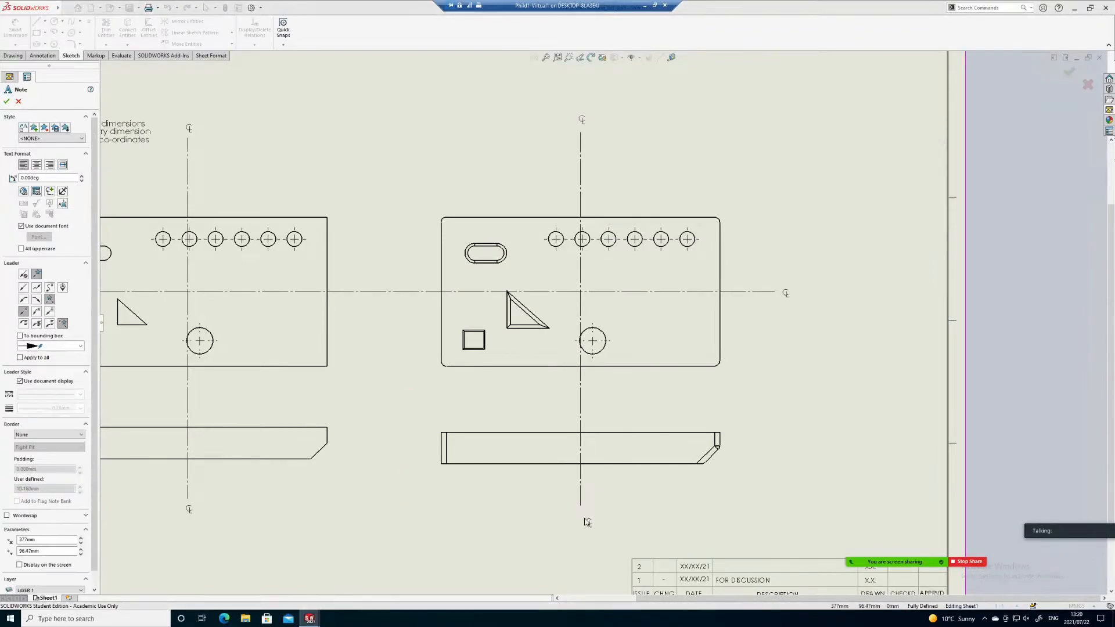
left_click(581, 518)
scroll(348, 472, "down", 1)
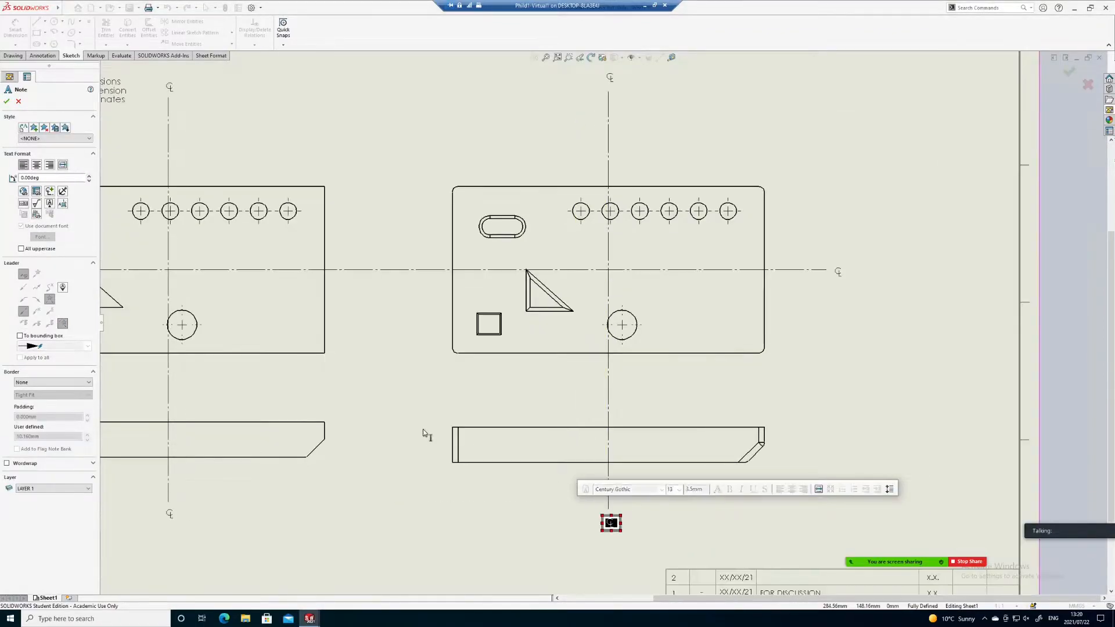
Step: Finish placing centerline symbols and move the three-line dimensioning note away from the Vanilla views' vertical centerline
middle_click_drag(343, 372, 597, 365)
left_click(582, 380)
scroll(592, 334, "up", 3)
scroll(598, 278, "down", 1)
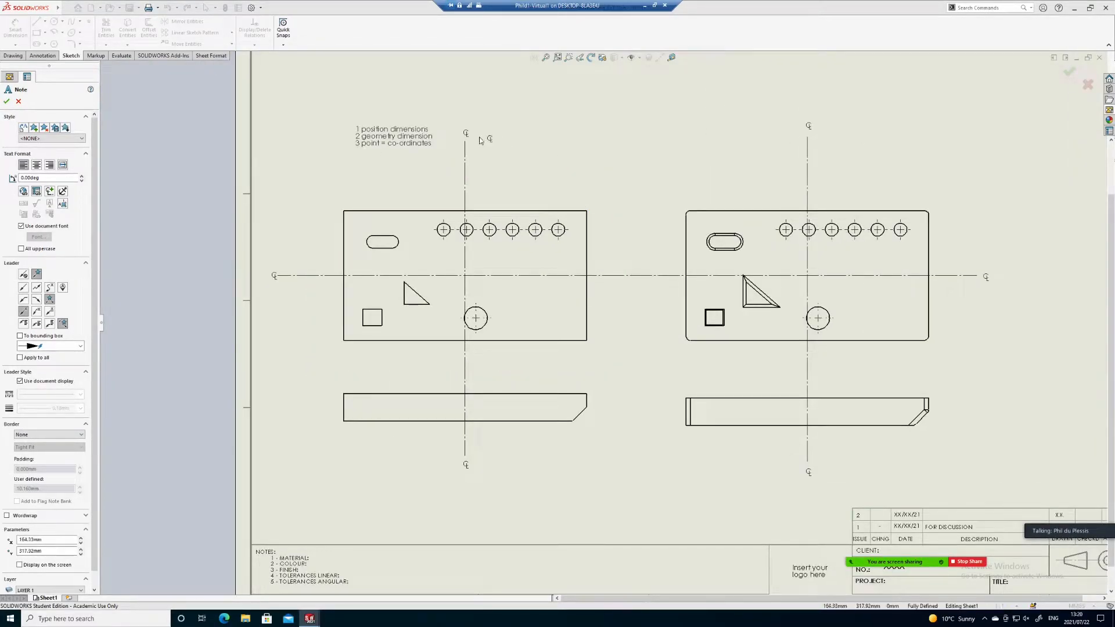
key("Escape")
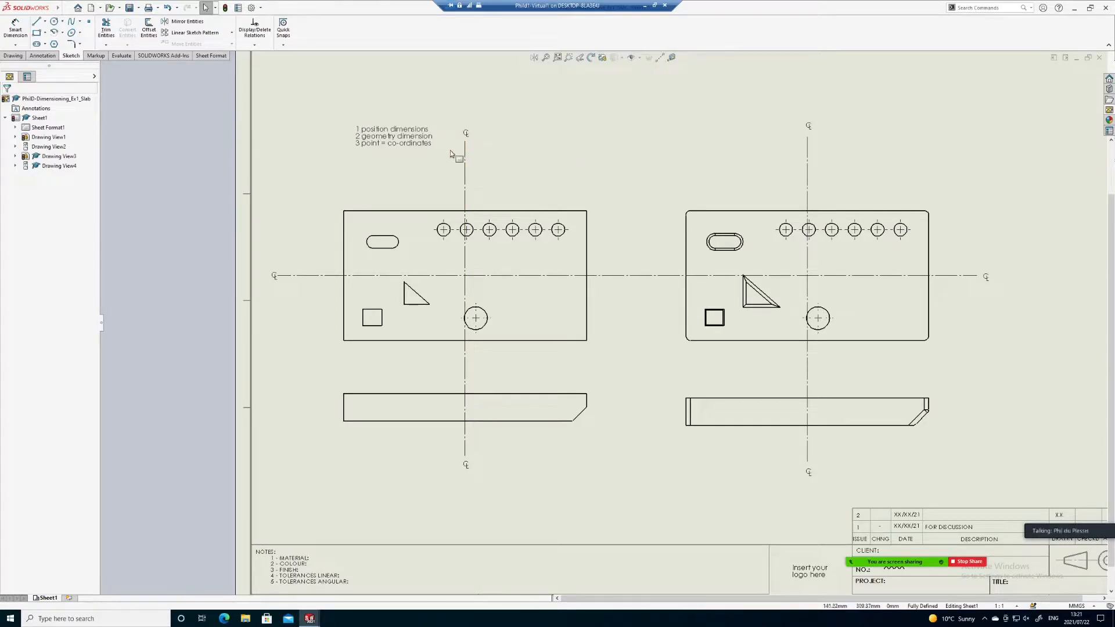
scroll(487, 288, "down", 2)
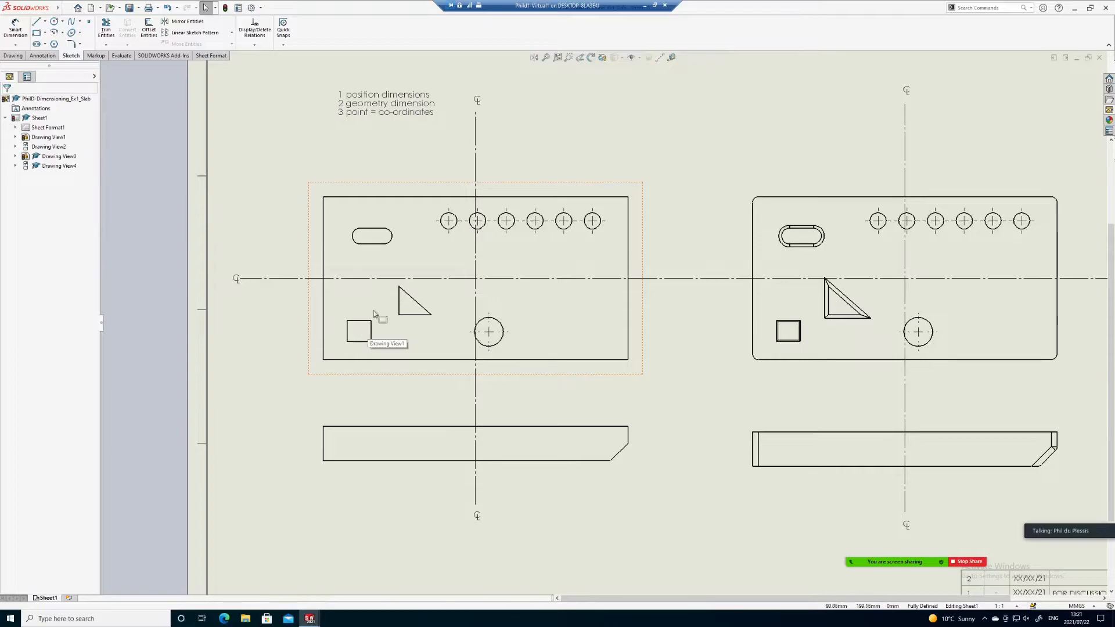
left_click_drag(381, 101, 351, 105)
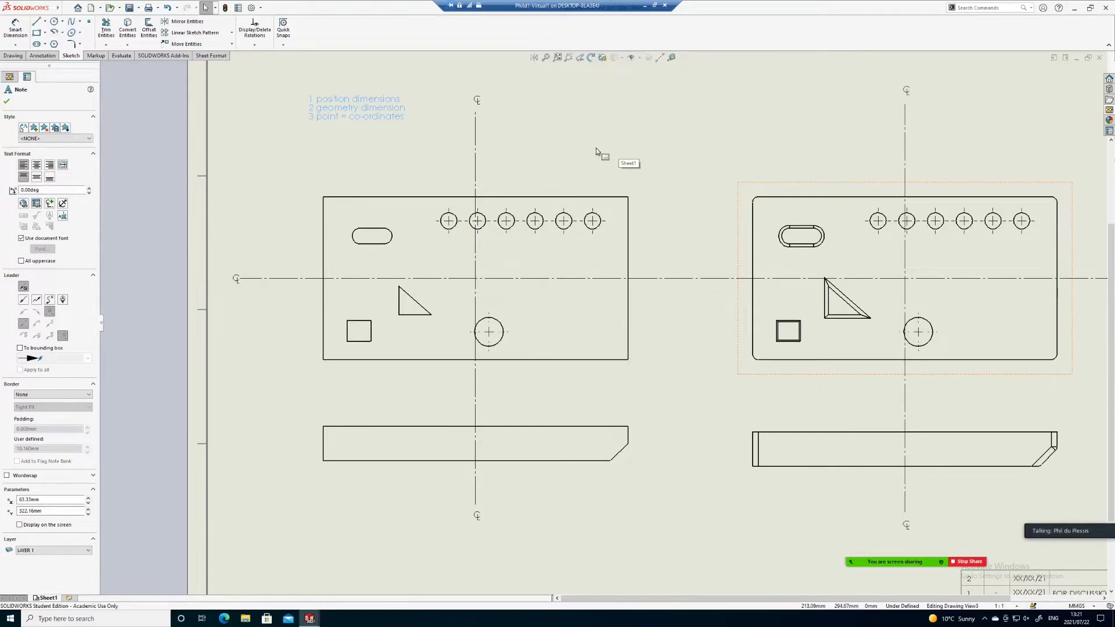
Step: Dimension the lower-left corner of the Vanilla top view's square cutout from the vertical and horizontal centerlines
right_click_drag(588, 149, 589, 97)
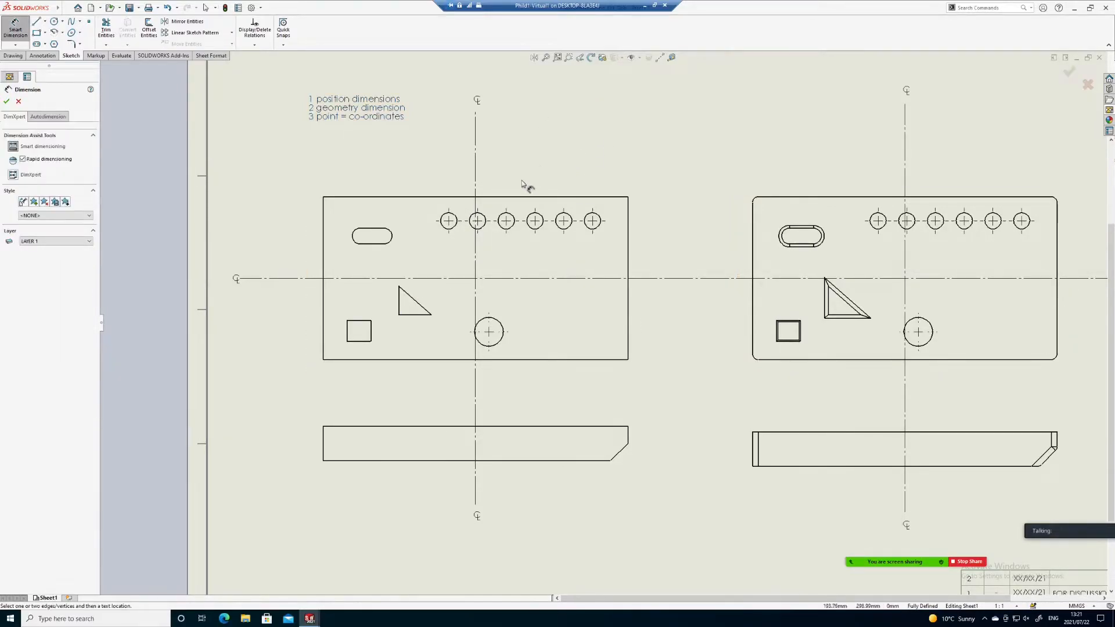
left_click(476, 261)
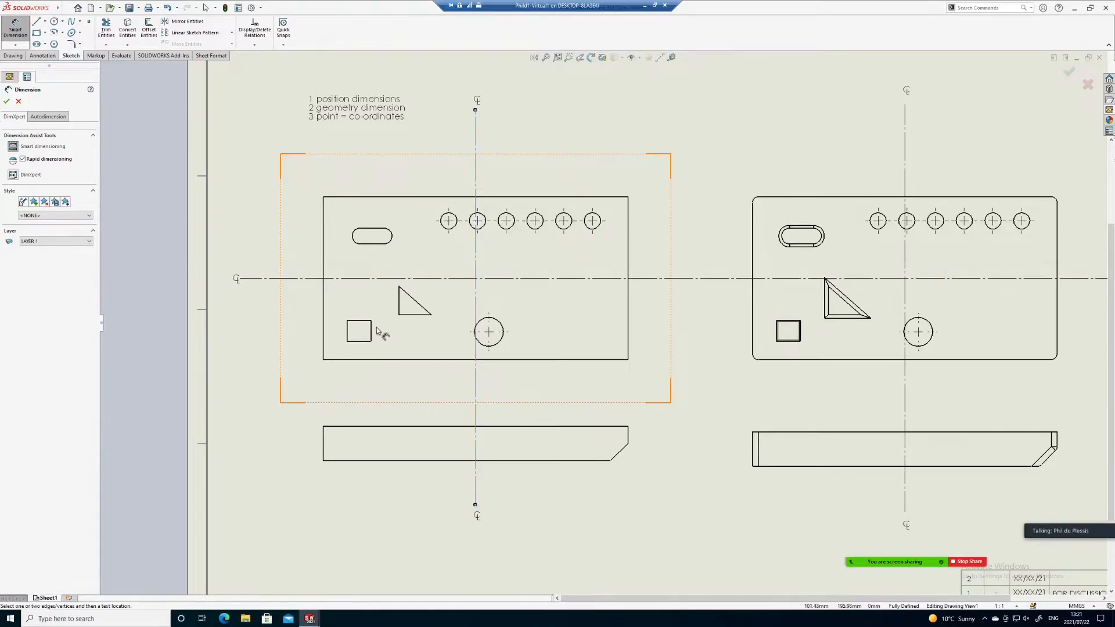
left_click(348, 342)
left_click(397, 378)
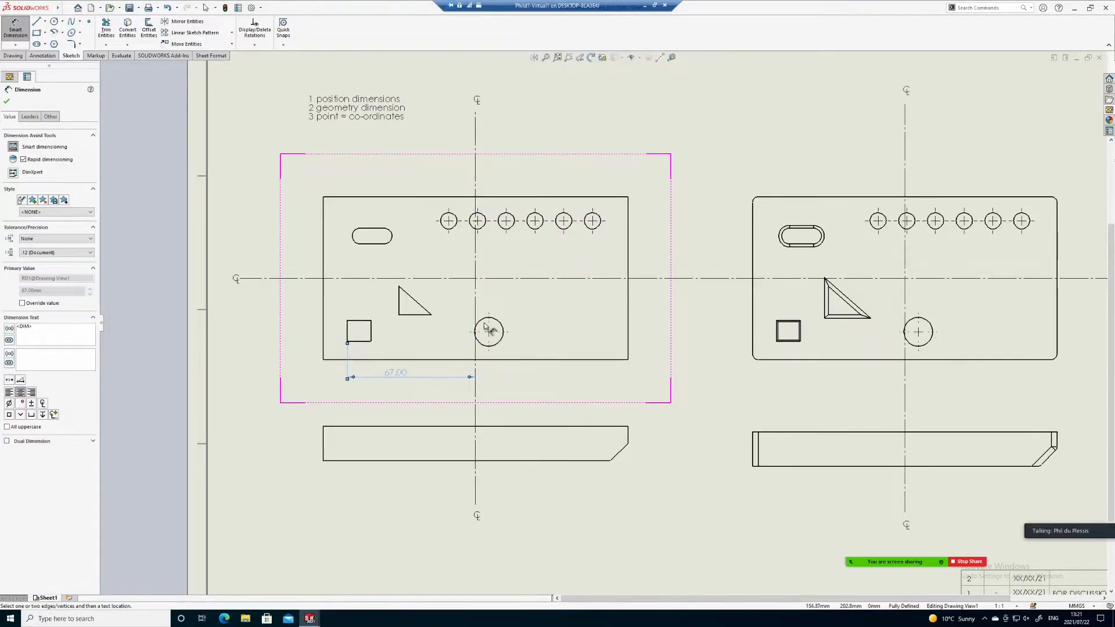
left_click(452, 279)
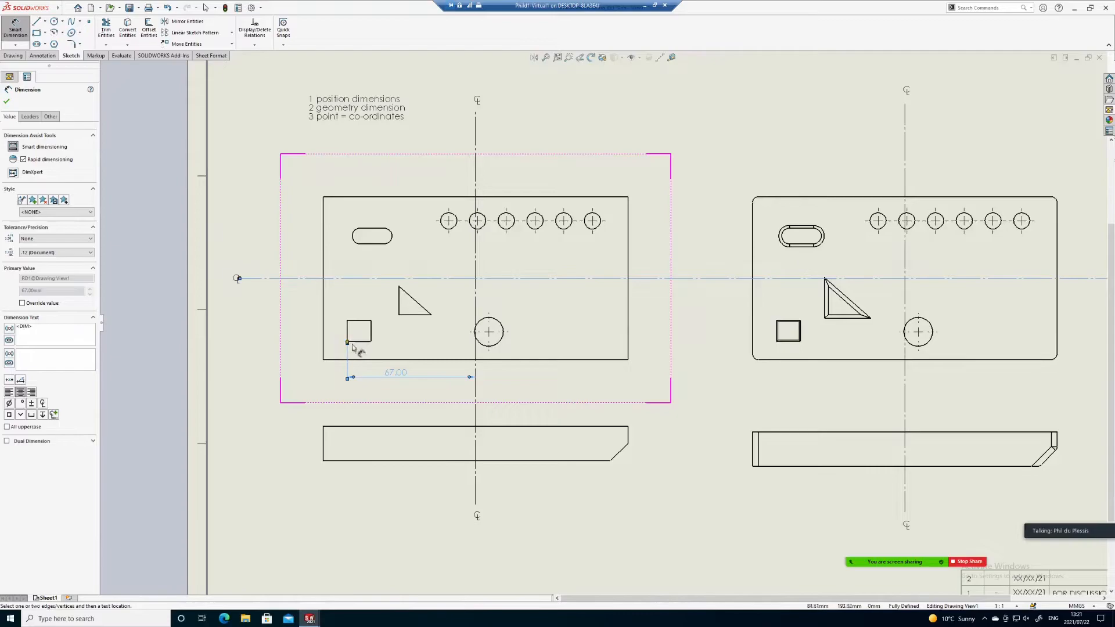
left_click(348, 343)
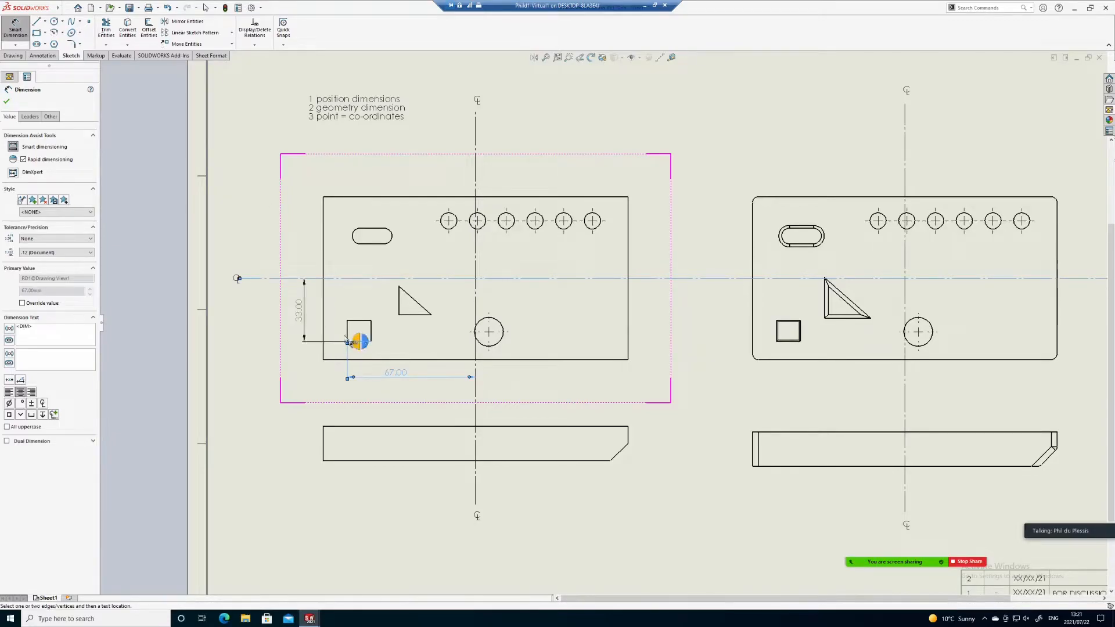
left_click(309, 317)
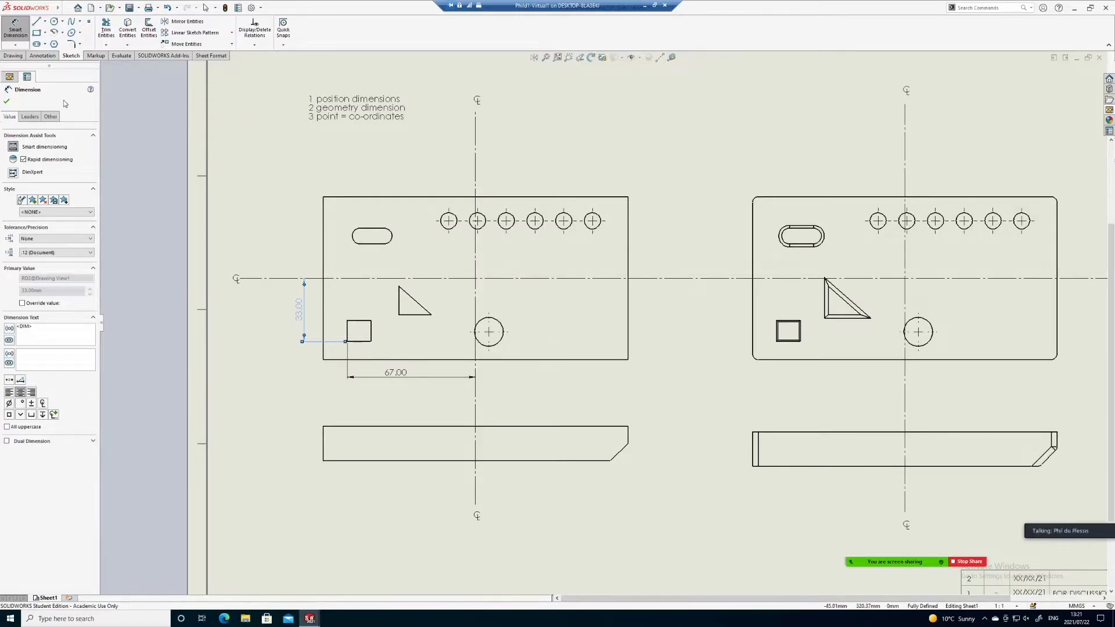
left_click(6, 101)
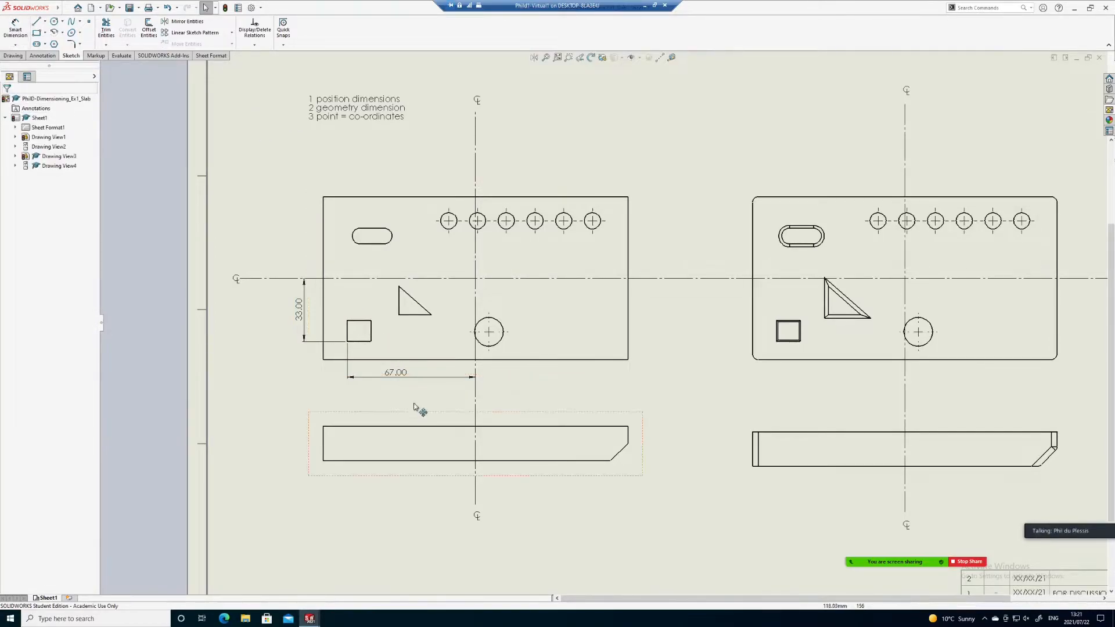
Step: Reposition the square cutout's horizontal position dimension just below the Vanilla top view
scroll(427, 386, "down", 1)
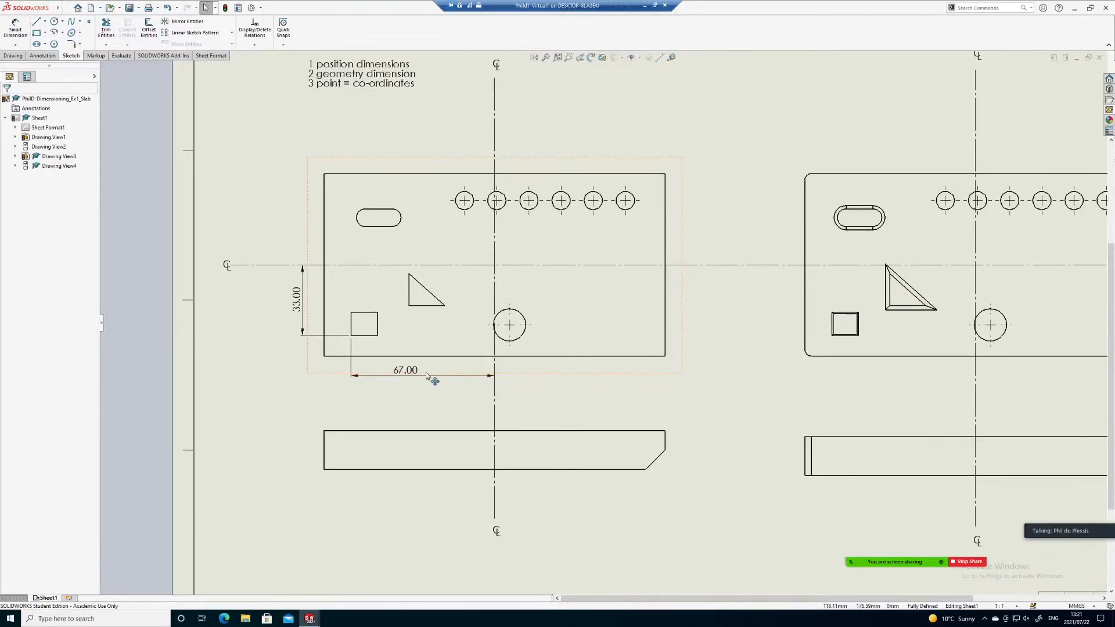
left_click(304, 302)
left_click_drag(408, 375, 428, 369)
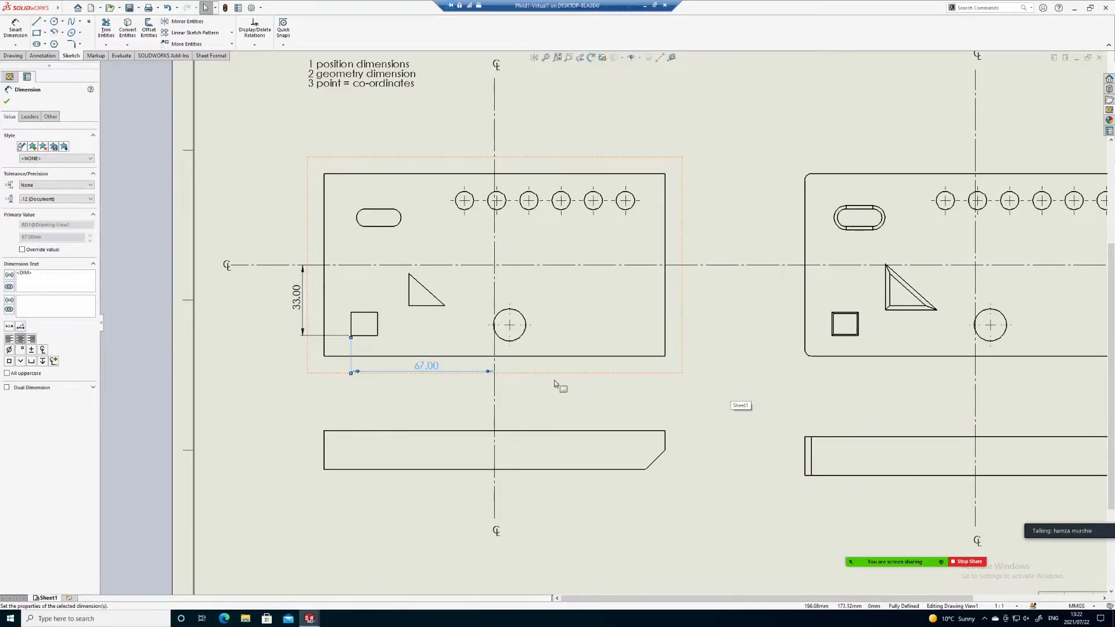
scroll(466, 376, "down", 1)
scroll(493, 378, "up", 1)
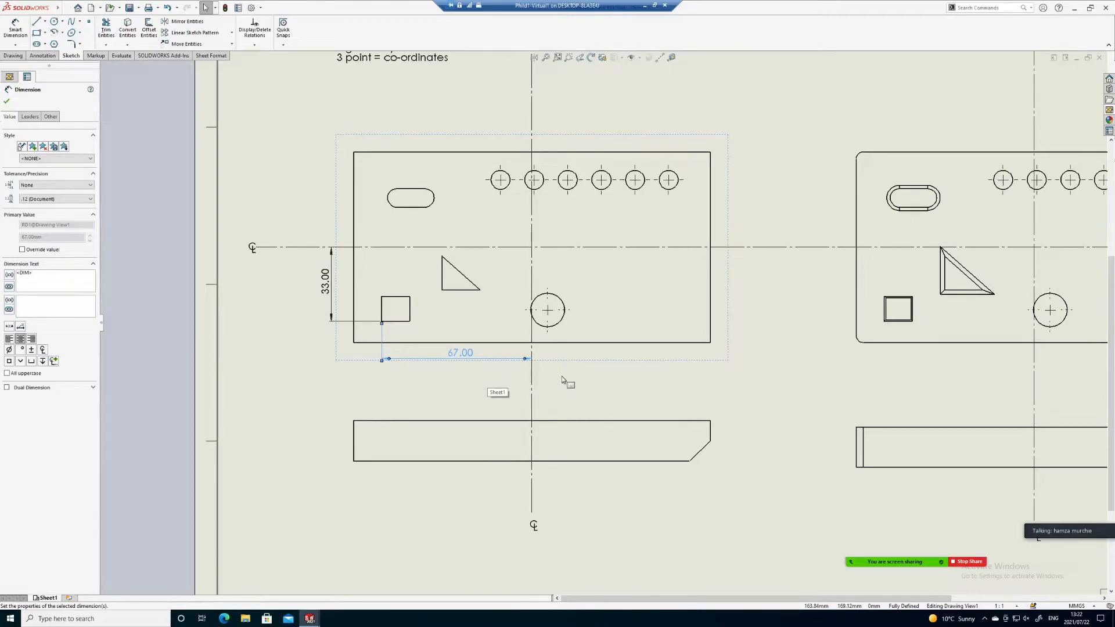
left_click_drag(463, 354, 463, 361)
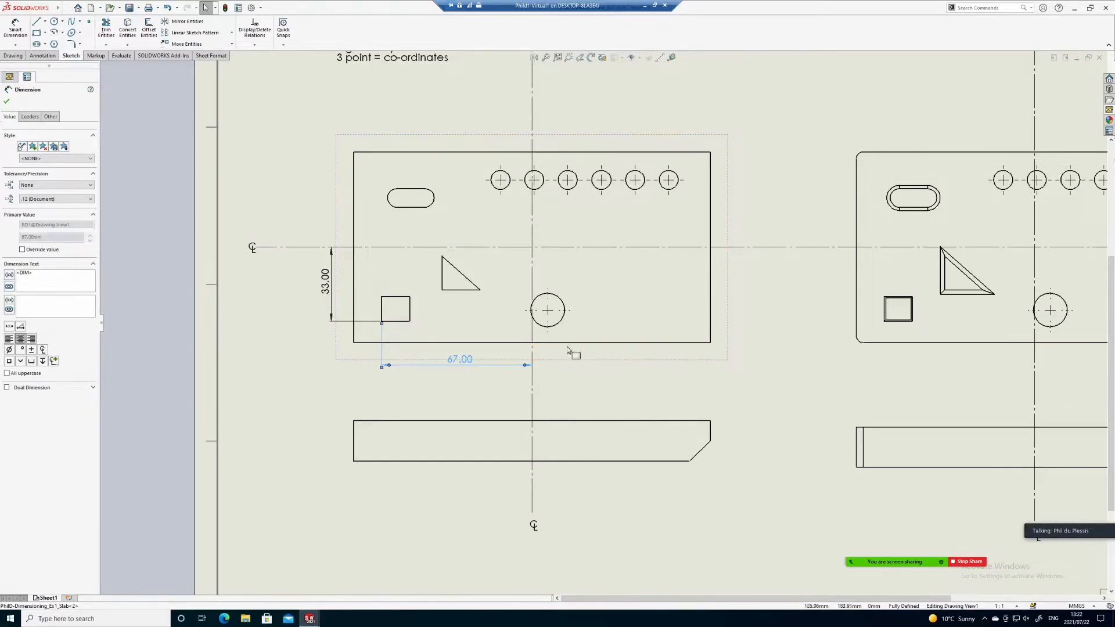
left_click(779, 342)
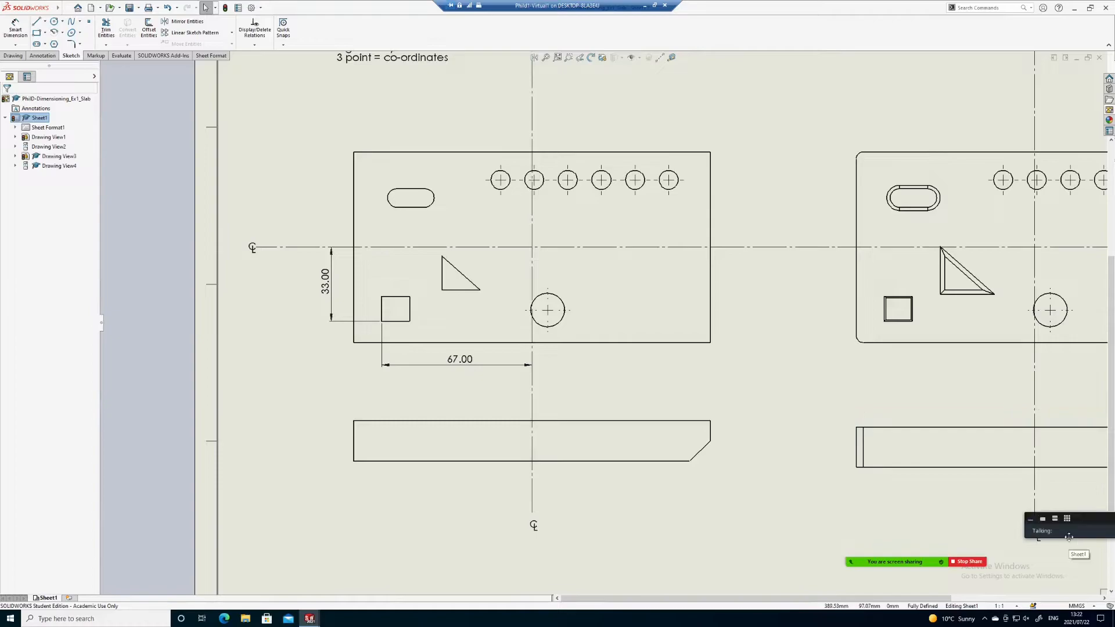
left_click_drag(1081, 521, 985, 511)
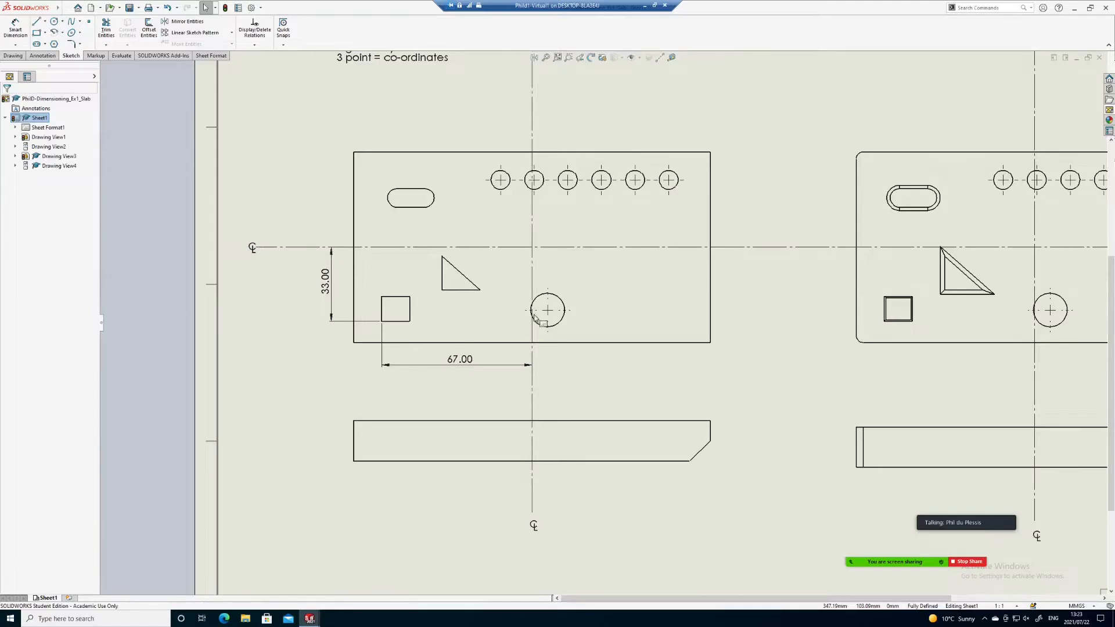
Step: Load the drafting standard ISO-MODIFIED - SW2021.sldstd into the drawing's document properties and apply it
left_click(251, 7)
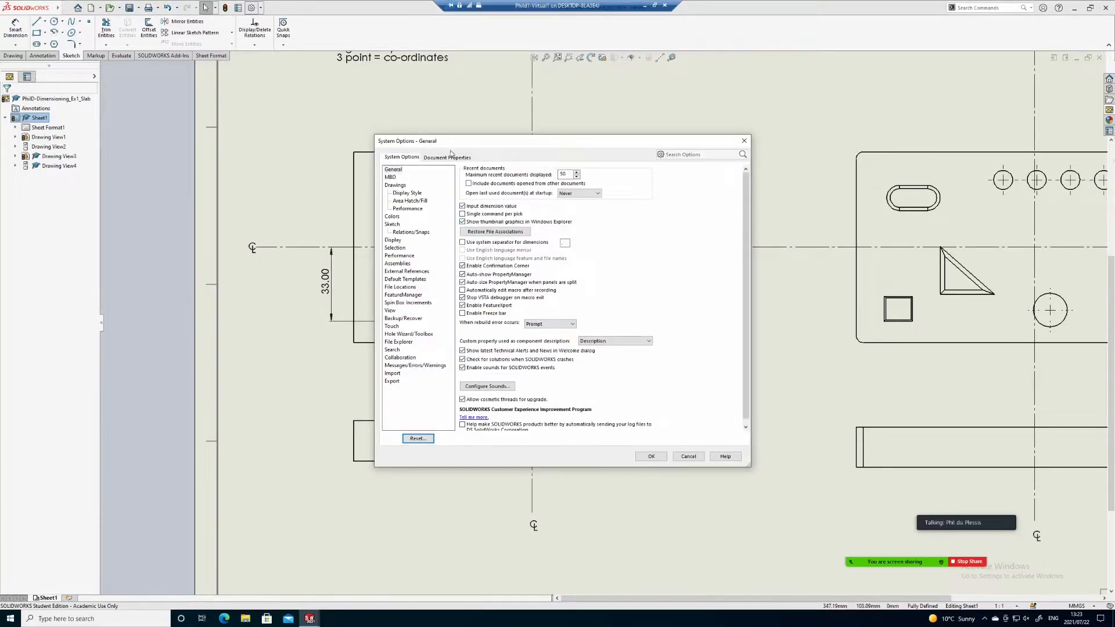
left_click(446, 158)
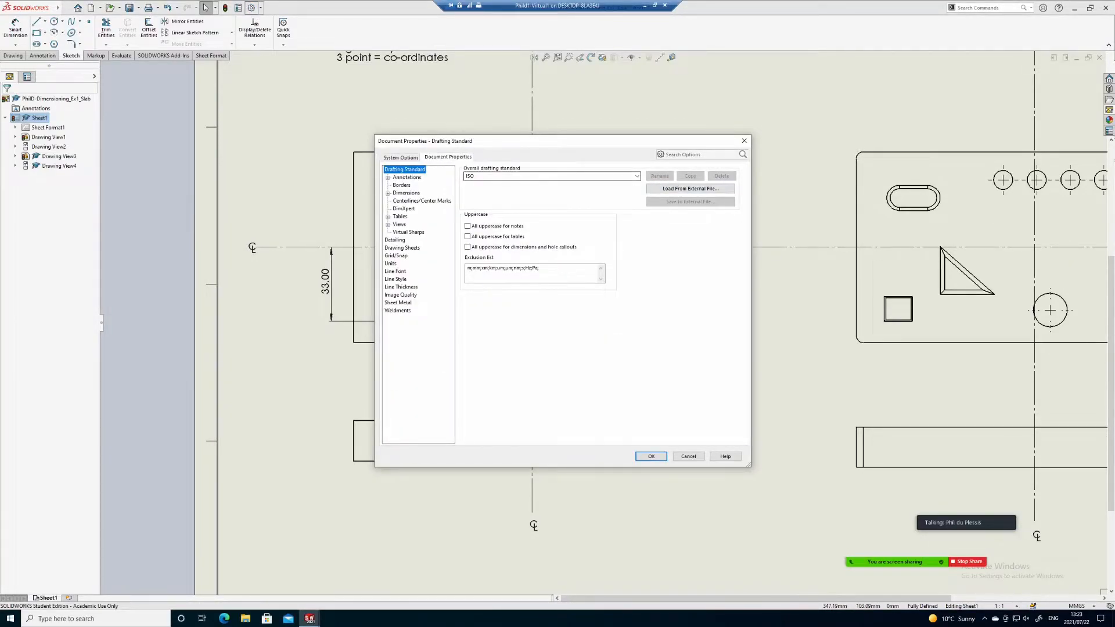
left_click(637, 176)
left_click(686, 191)
left_click(686, 189)
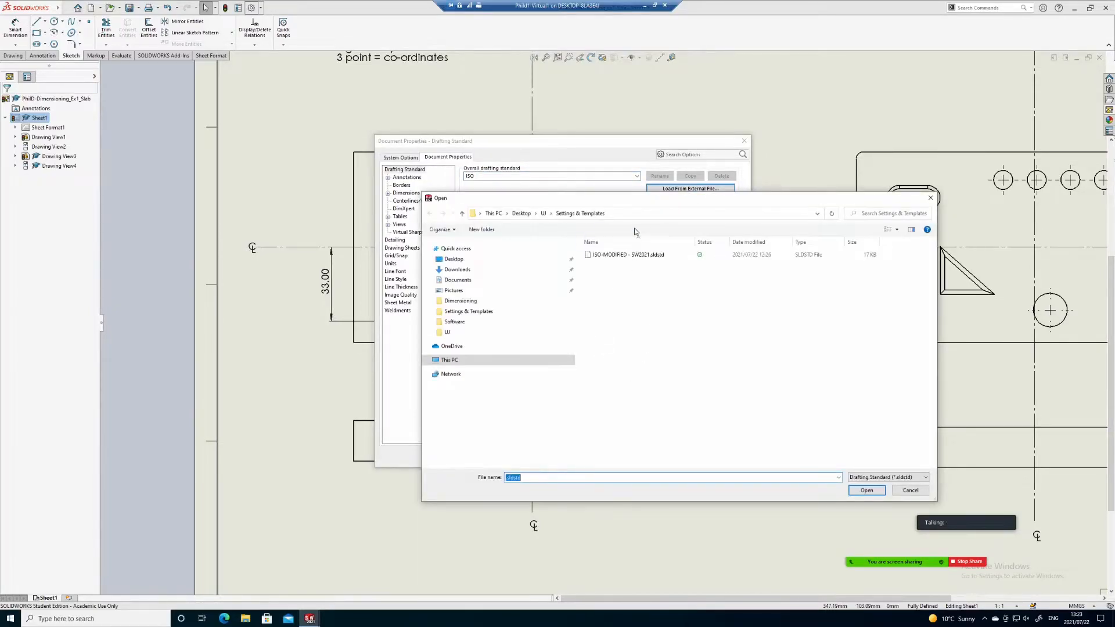
double_click(628, 254)
left_click(651, 456)
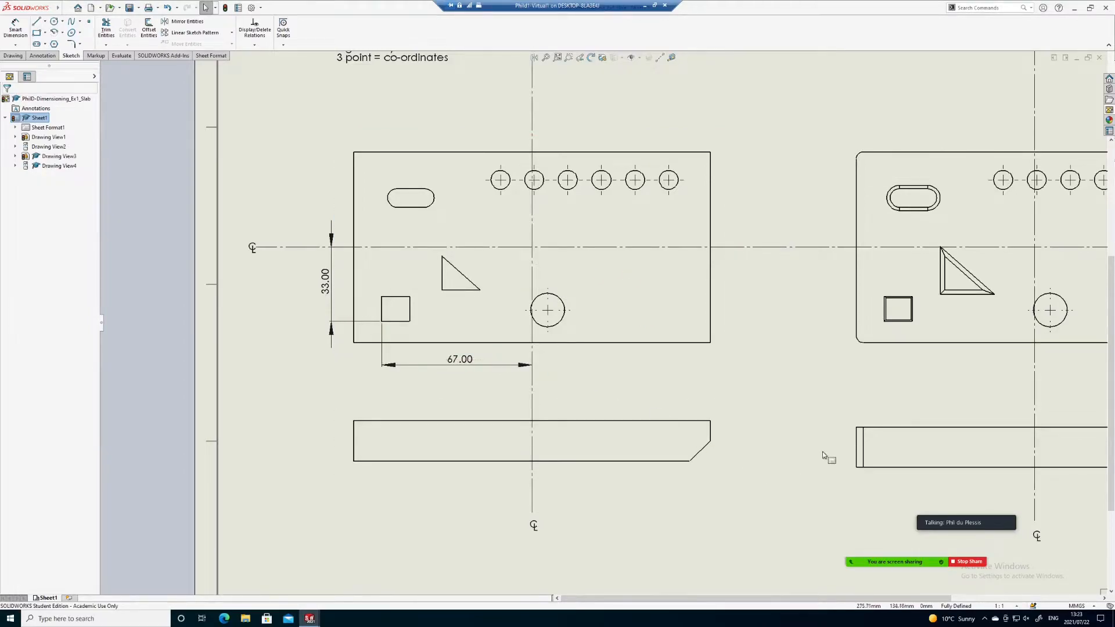
Step: Switch to the class register workbook in Excel and enter p in the 22-Jul column at U14
left_click(646, 7)
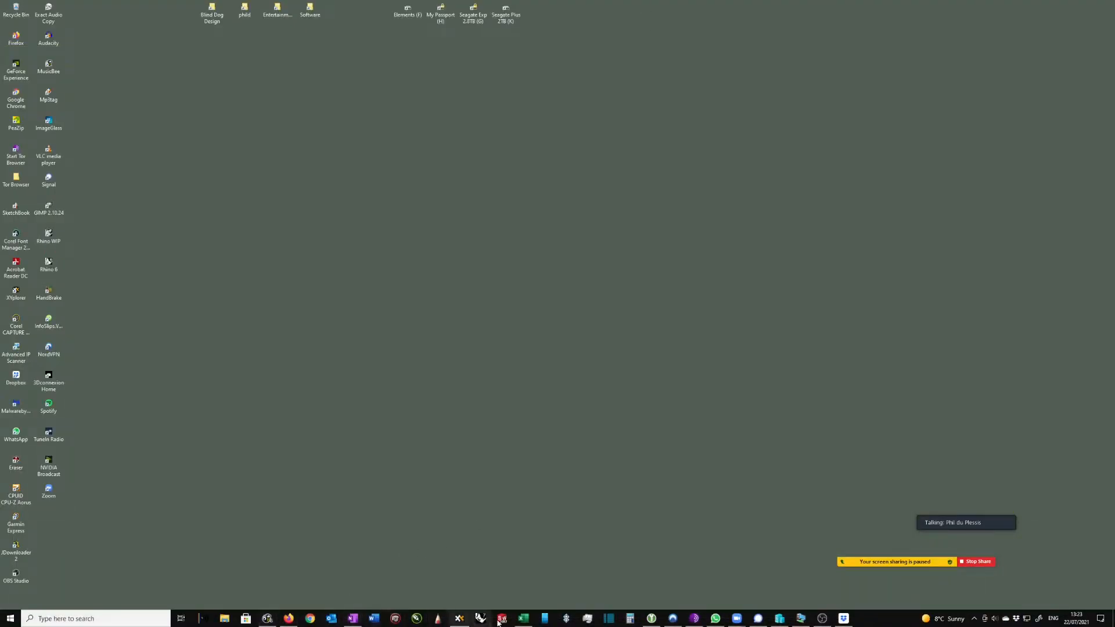
left_click(523, 618)
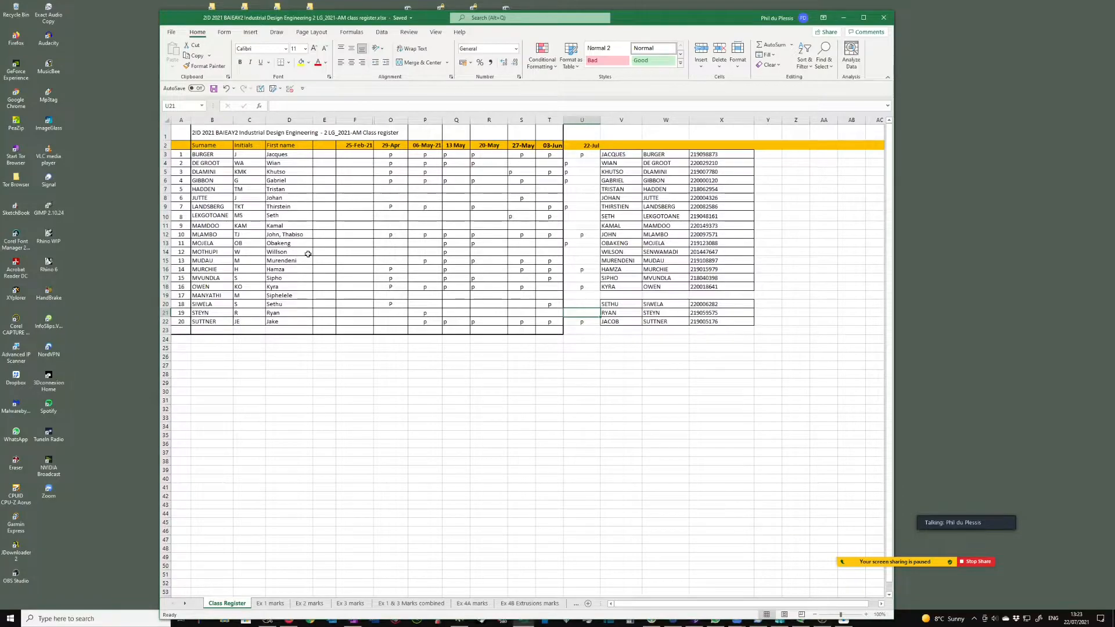
left_click(579, 252)
type("p")
Step: Show the Zoom meeting's participant thumbnails and look through the list of attendees
mouse_move(979, 516)
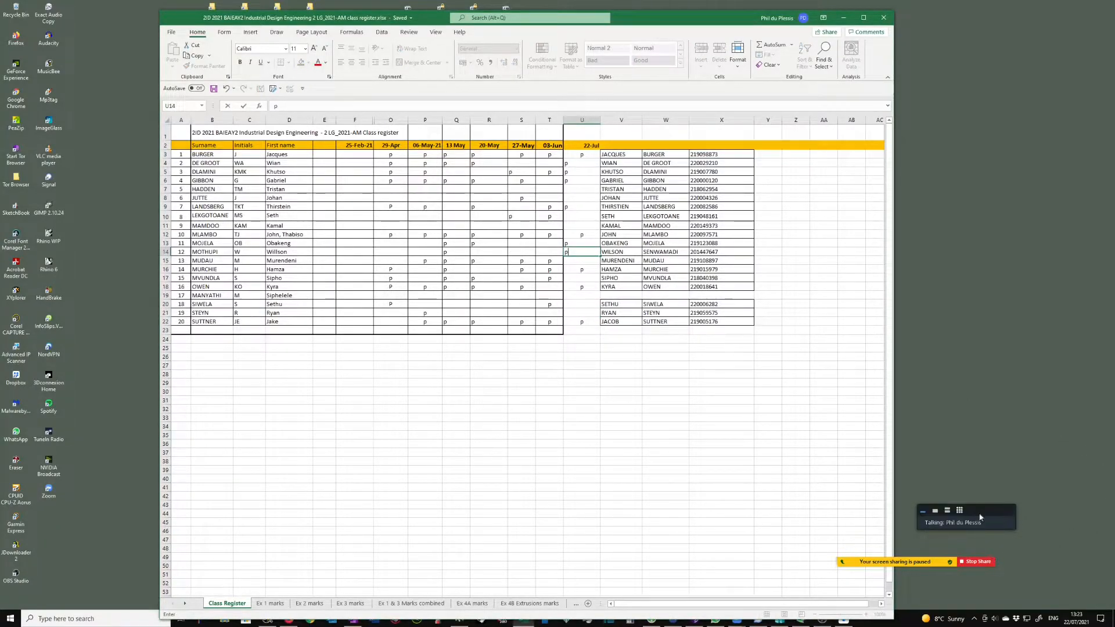
left_click_drag(927, 520, 943, 441)
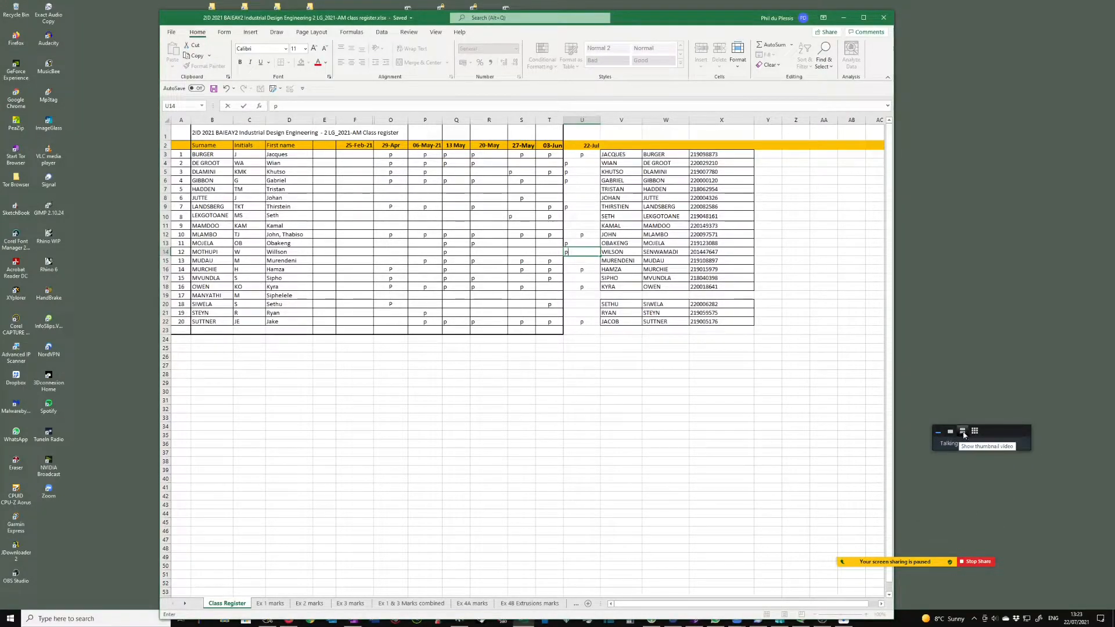
left_click(963, 433)
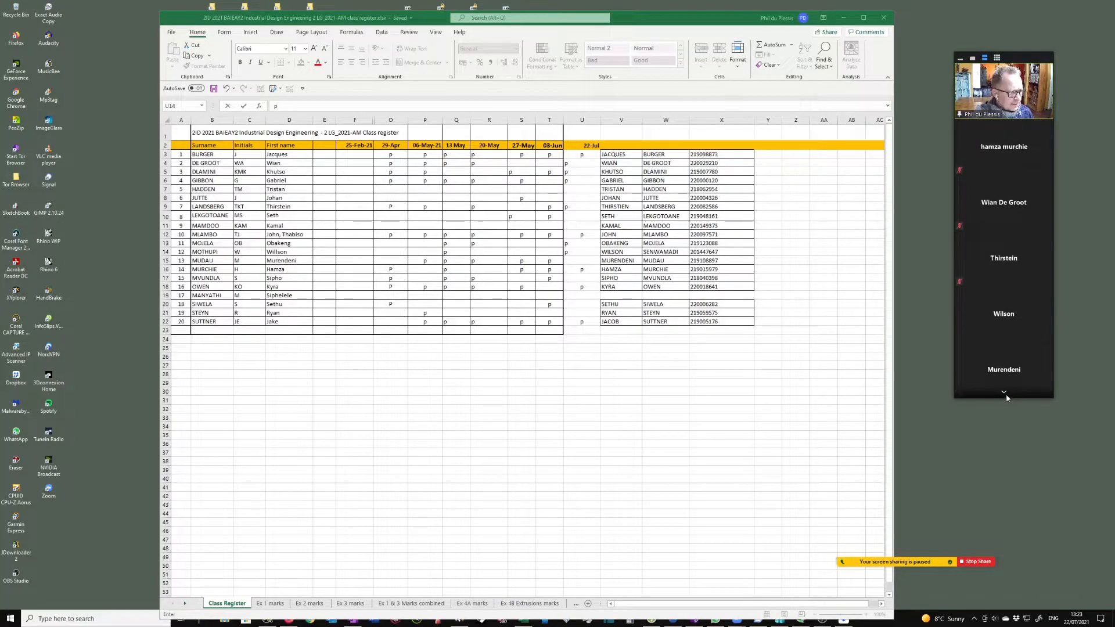
left_click(1006, 394)
left_click(1003, 394)
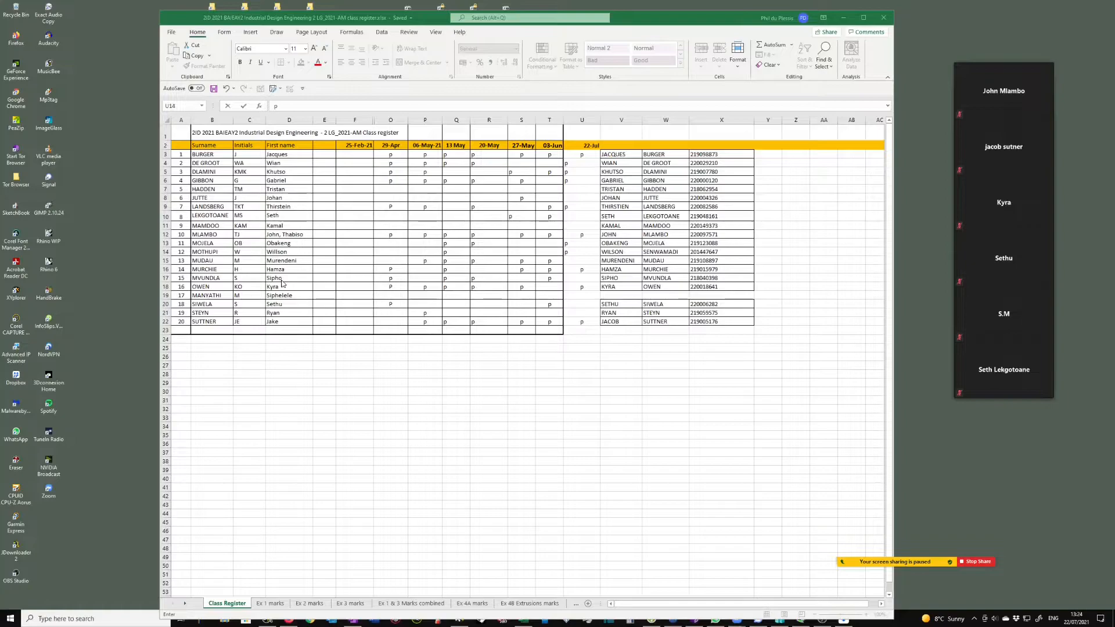
Step: Enter p in cells U17 and U19 of the register's 22-Jul column
left_click(584, 278)
left_click(584, 278)
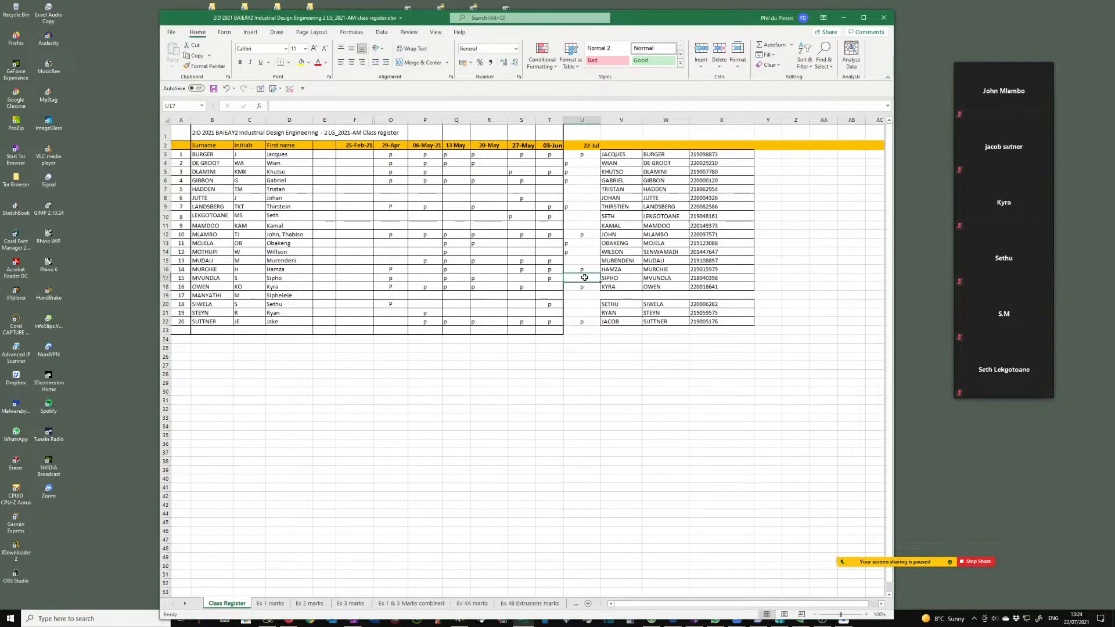
type("p")
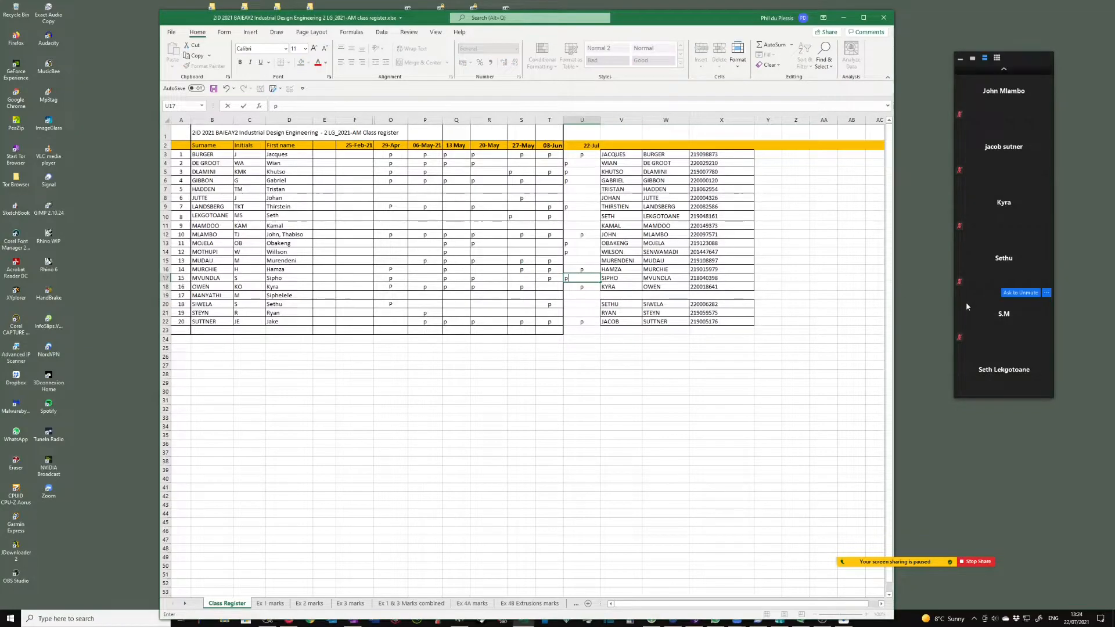
mouse_move(1050, 360)
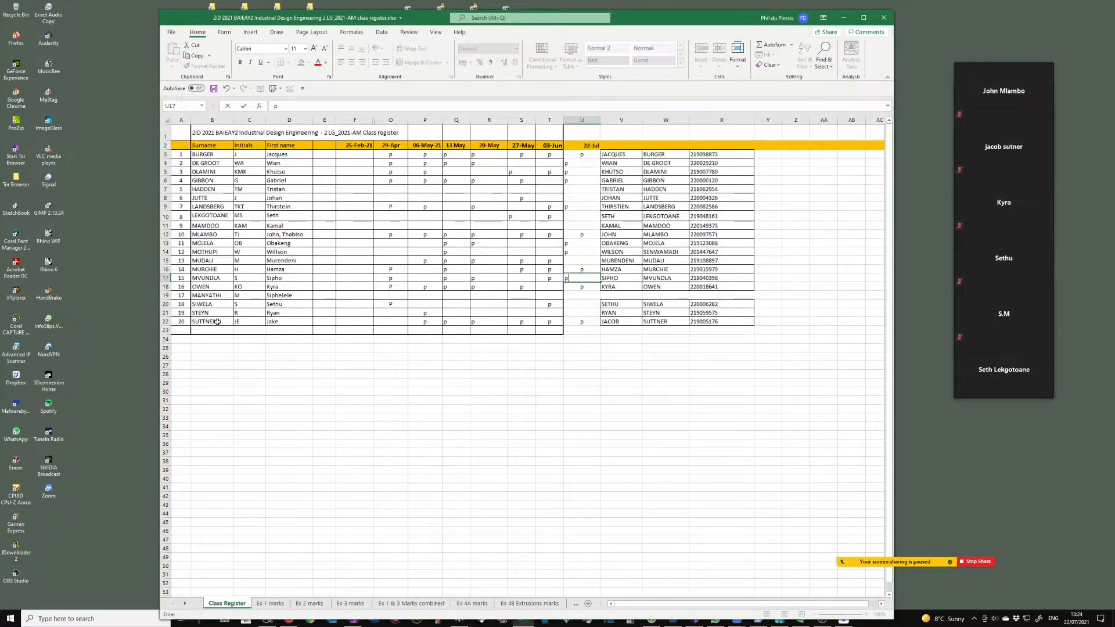
left_click(584, 297)
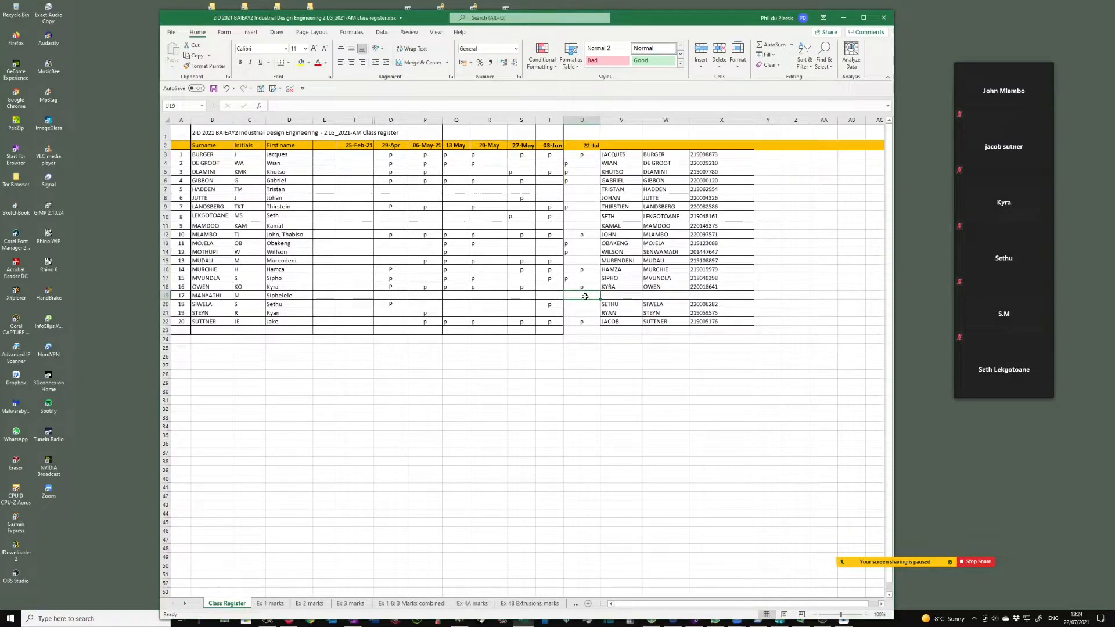
type("p")
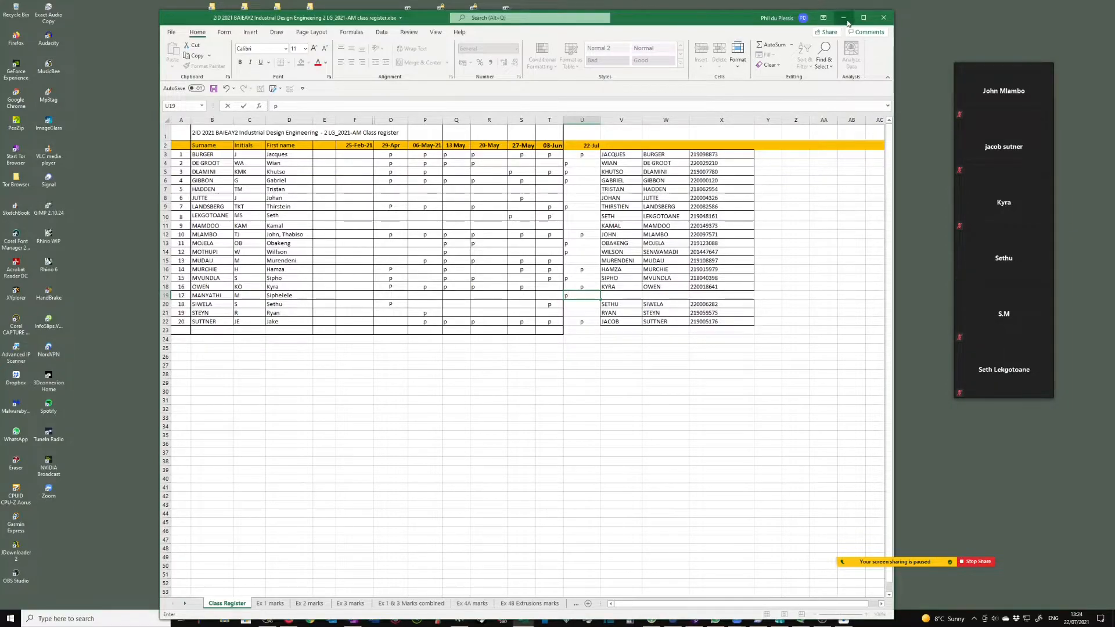
Step: Save the class register and switch back to the slab drawing in SOLIDWORKS
key("ctrl+s")
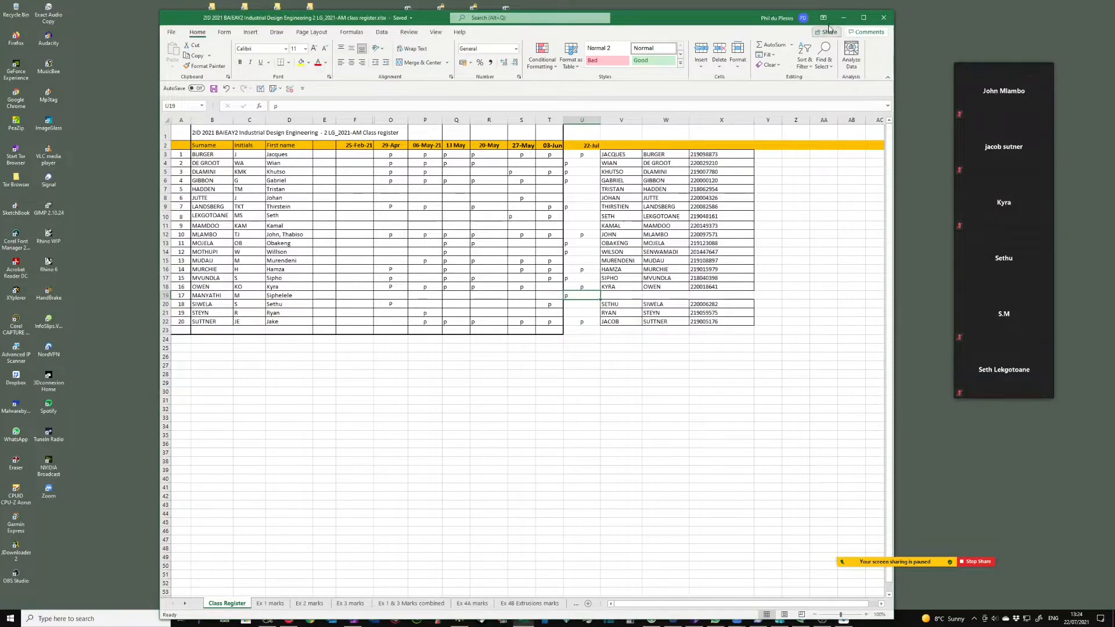
left_click(845, 18)
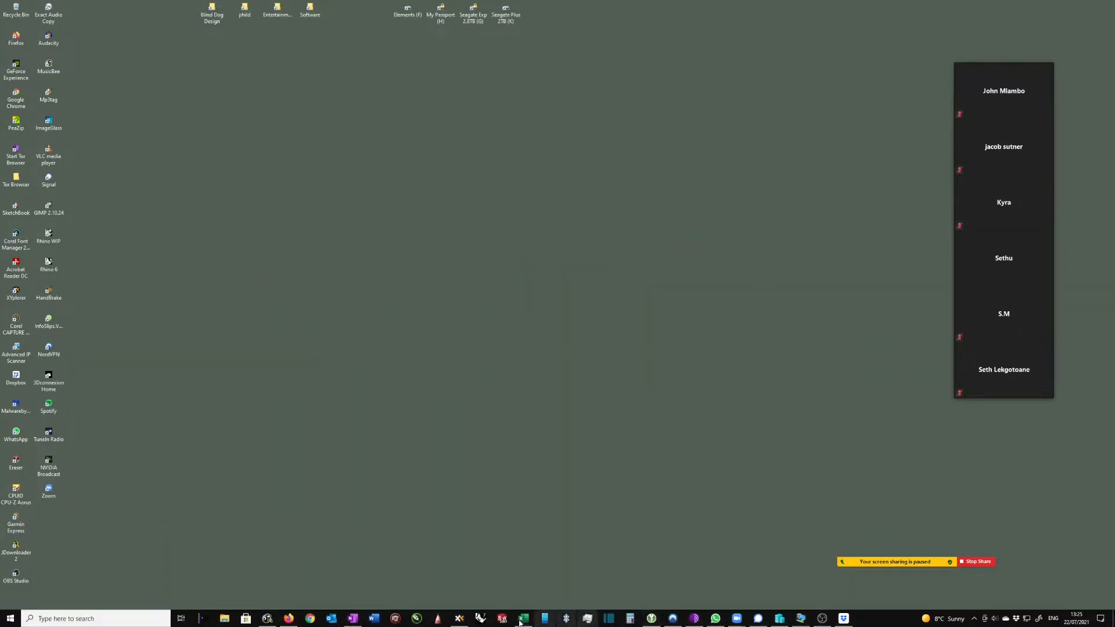
left_click(801, 618)
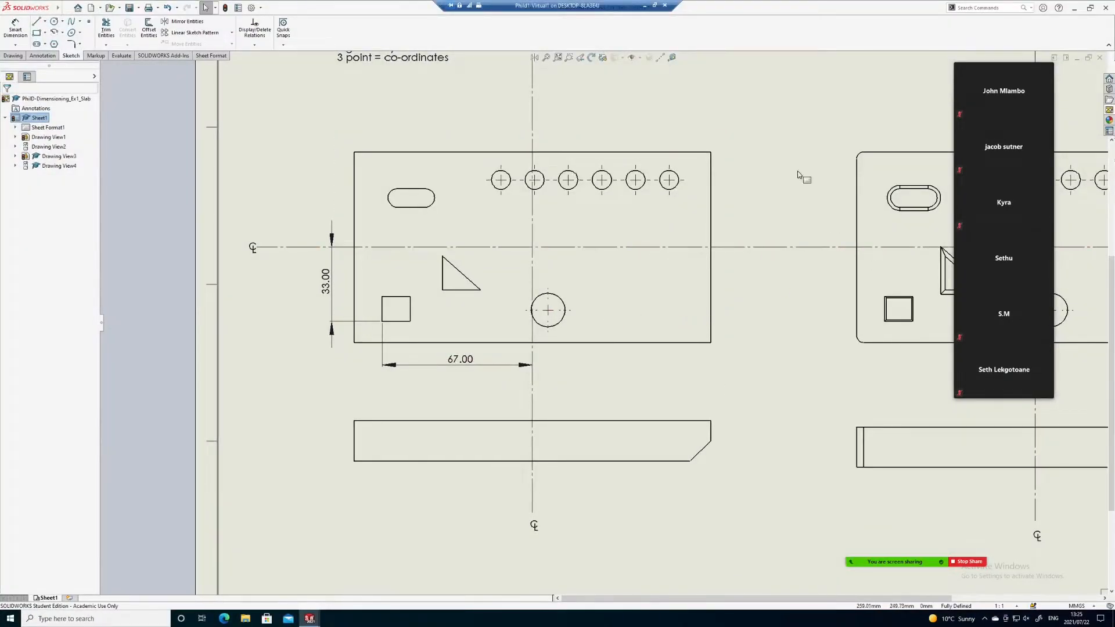
Step: Clear the Zoom thumbnails and pop-up off the drawing, and nudge the square's horizontal position dimension closer to the Vanilla plan view
left_click(961, 59)
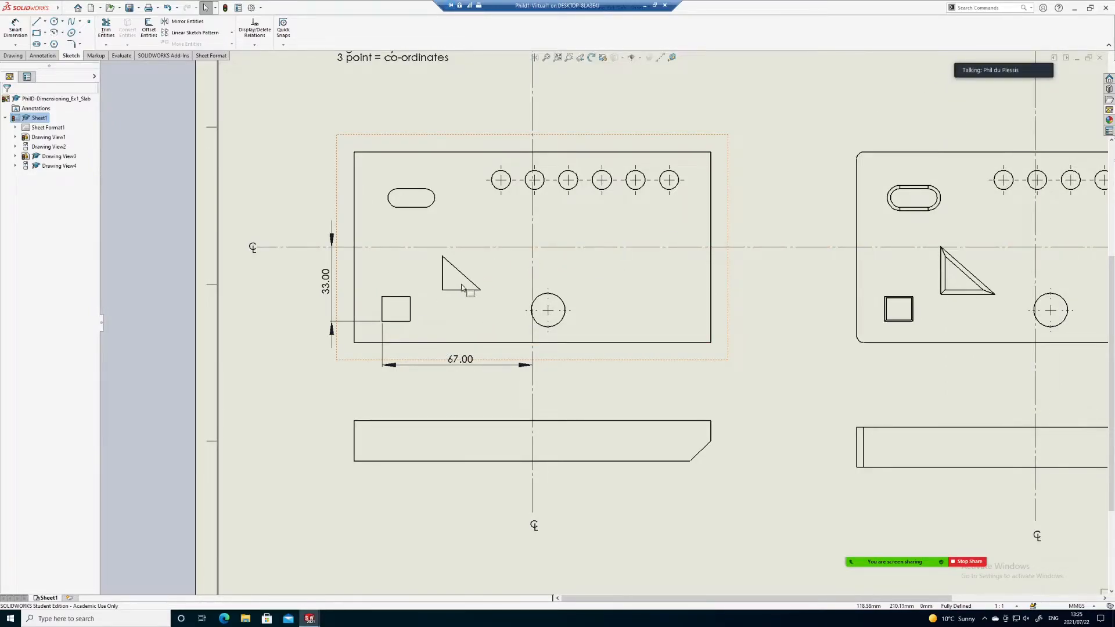
left_click(463, 362)
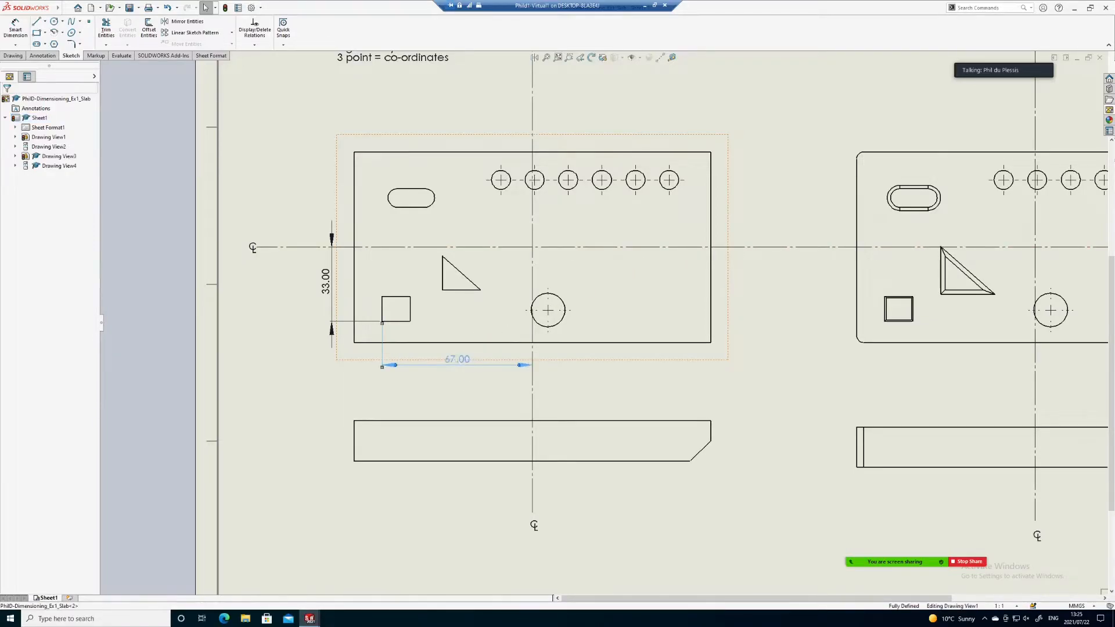
left_click(330, 278)
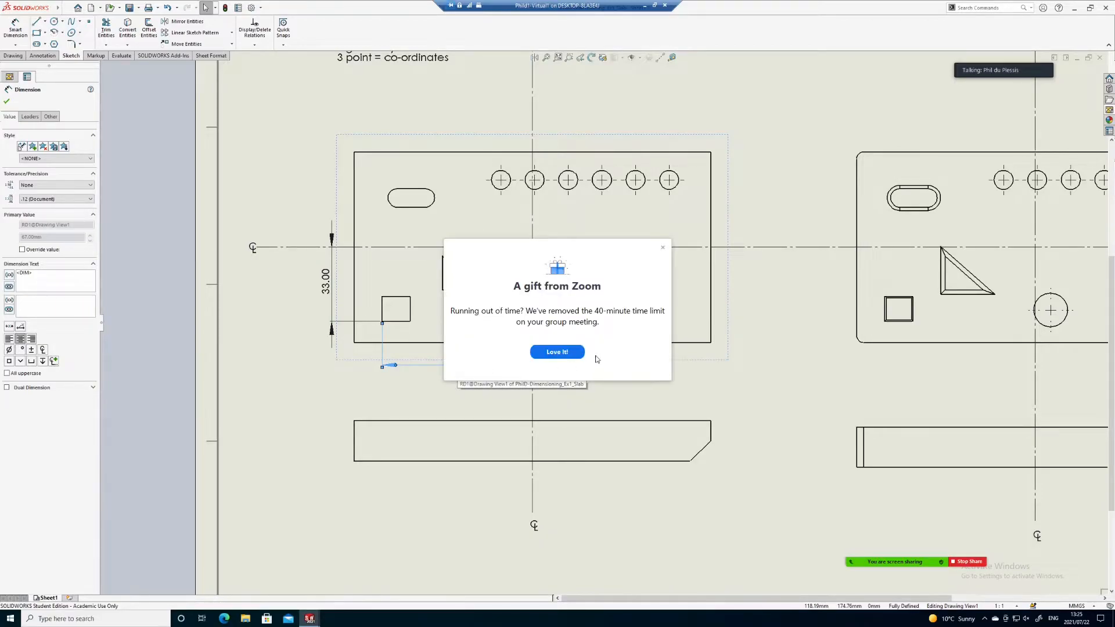
left_click(663, 248)
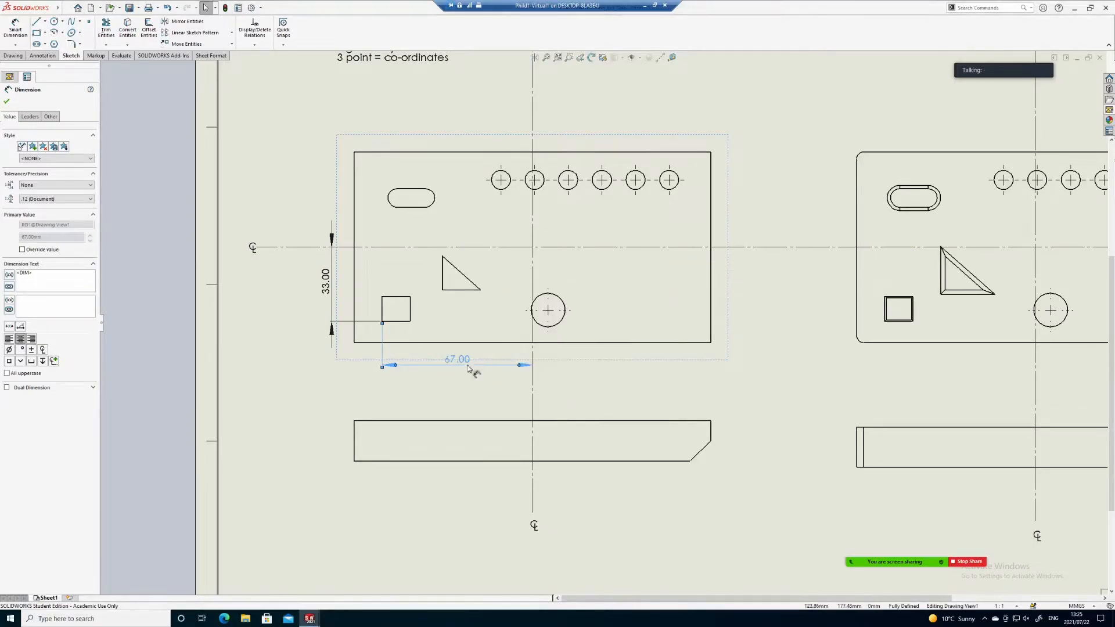
scroll(452, 361, "down", 1)
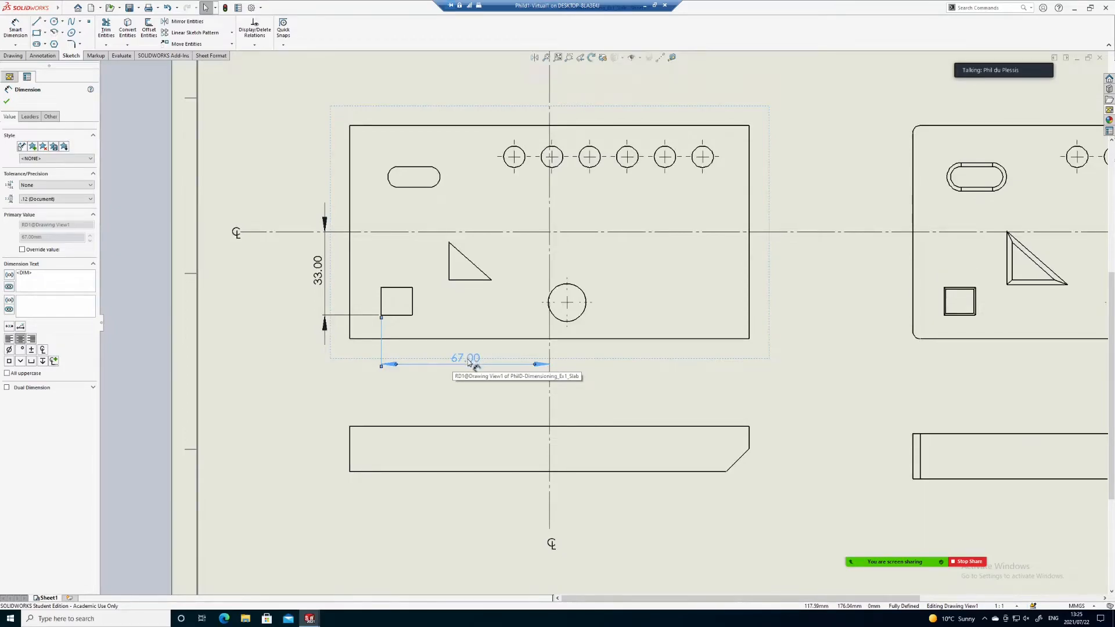
left_click_drag(471, 362, 462, 358)
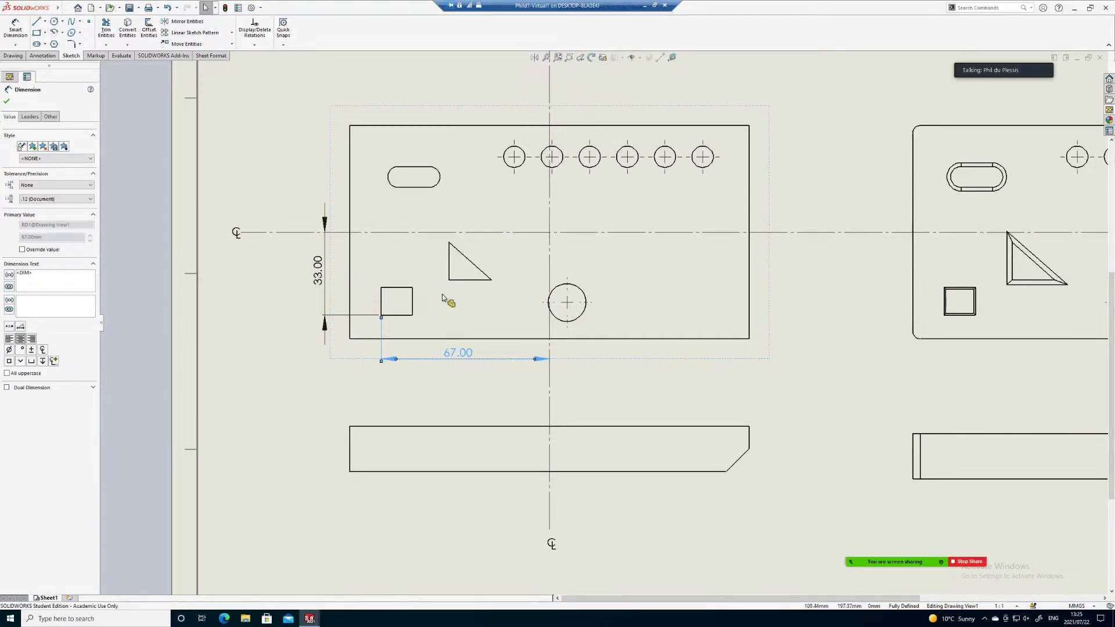
Step: Dimension the height and width of the square cutout in the Vanilla plan view, placing them outside the plate outline
right_click_drag(309, 391, 313, 341)
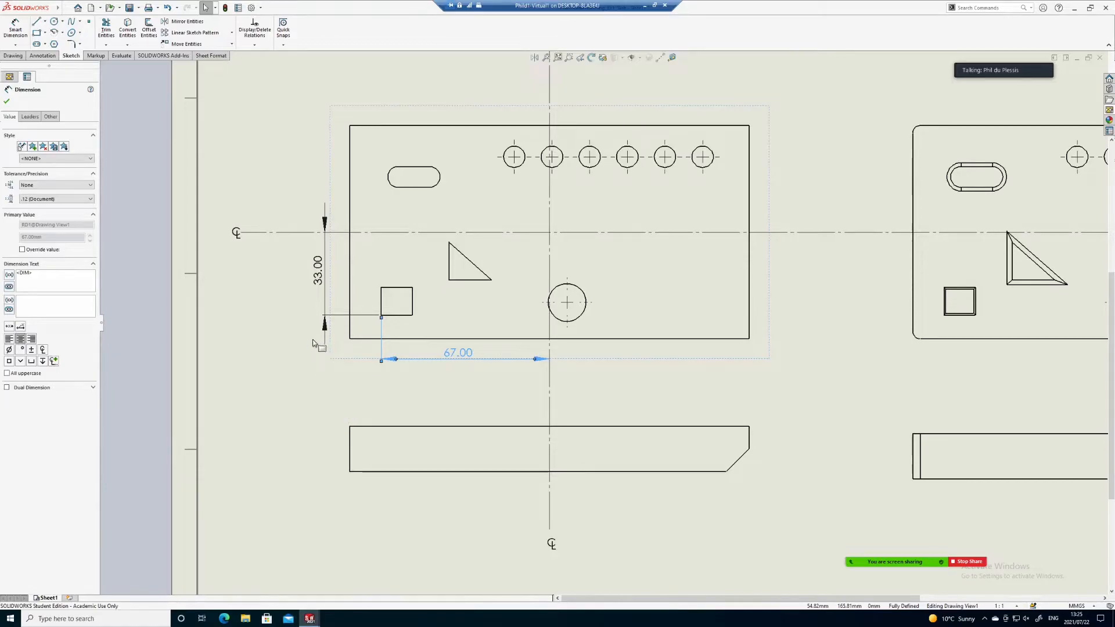
left_click(381, 302)
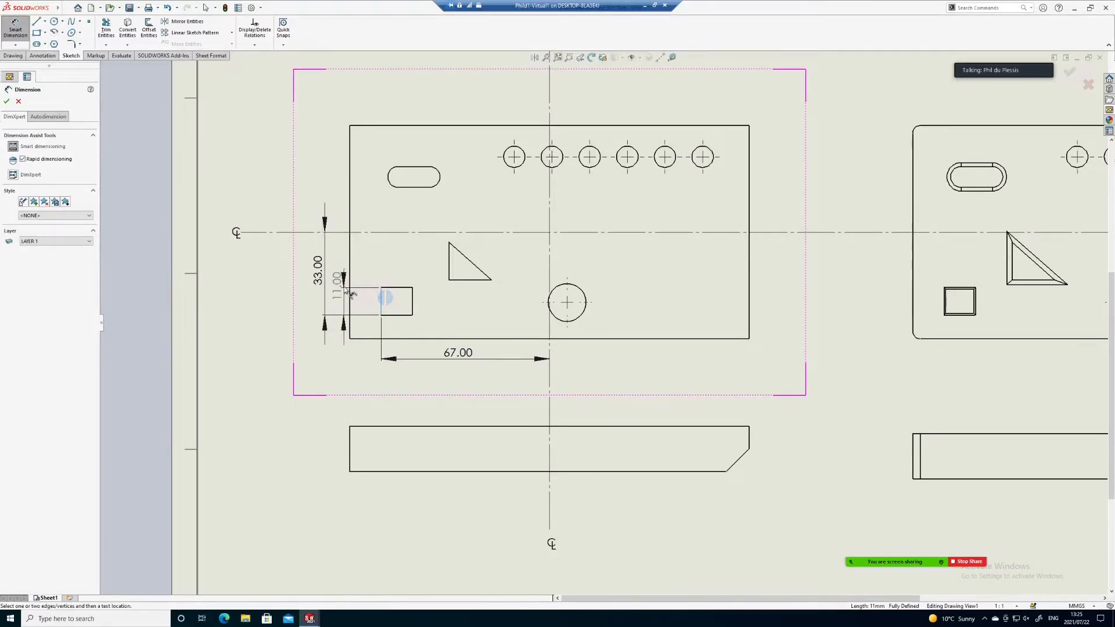
left_click(336, 270)
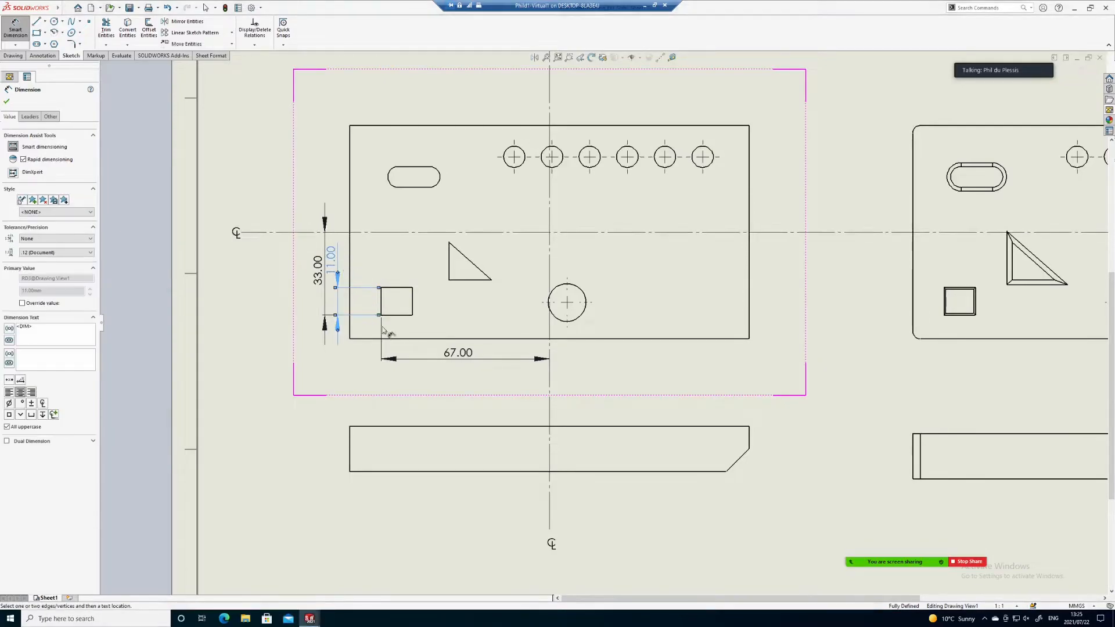
left_click(395, 316)
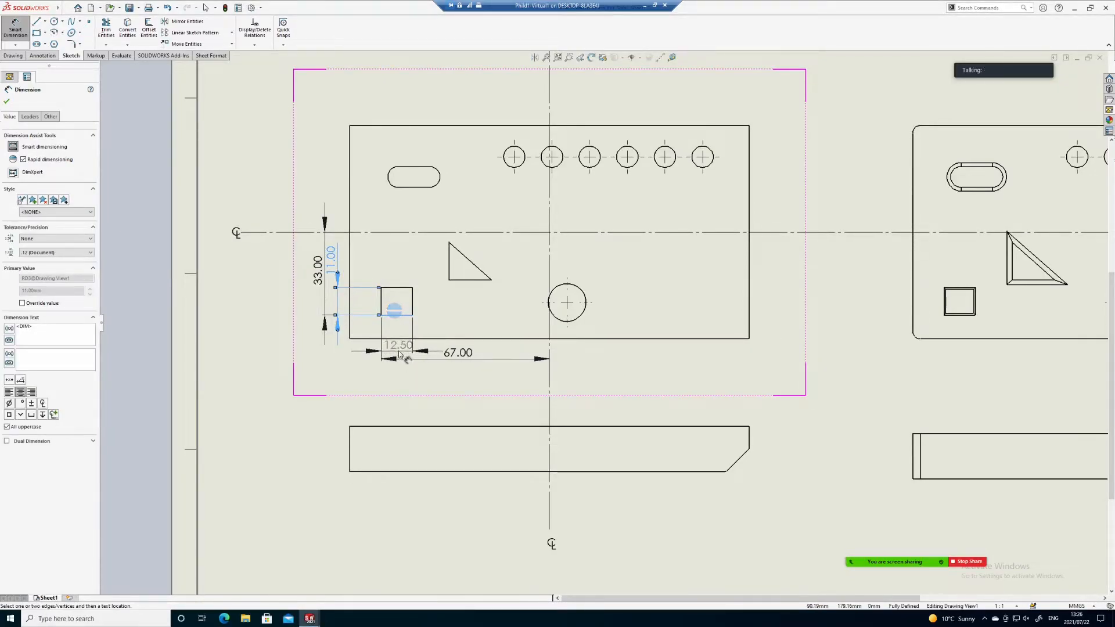
left_click(400, 351)
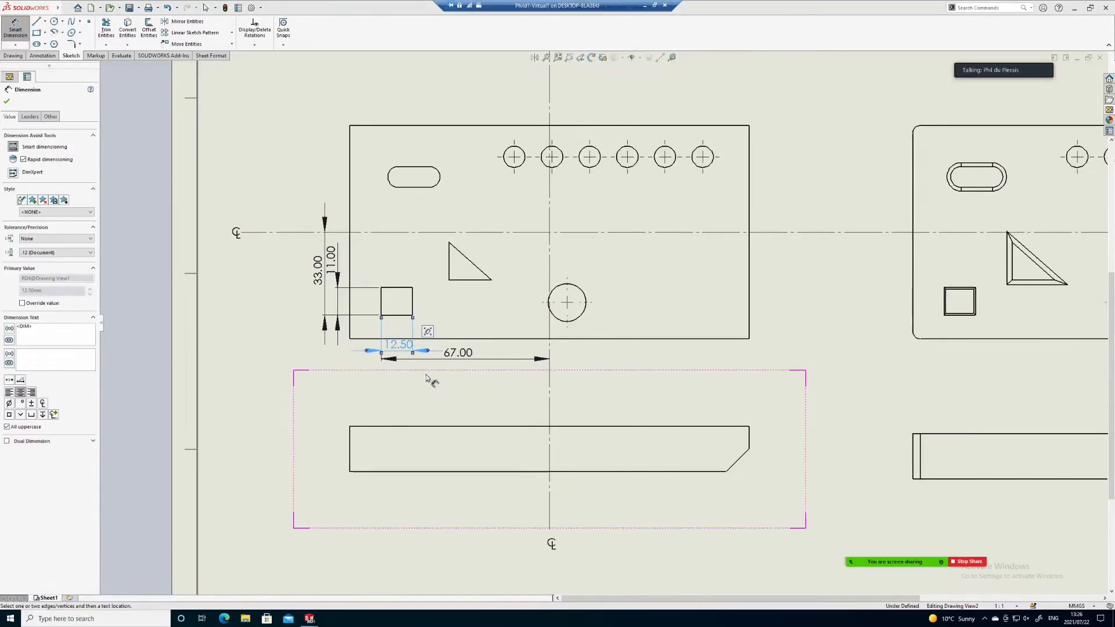
key("Escape")
Step: Space out the square's position and size dimensions, moving the position ones farther from the plate than the size ones
left_click_drag(468, 361, 468, 380)
left_click_drag(400, 347, 400, 360)
left_click_drag(317, 269, 310, 269)
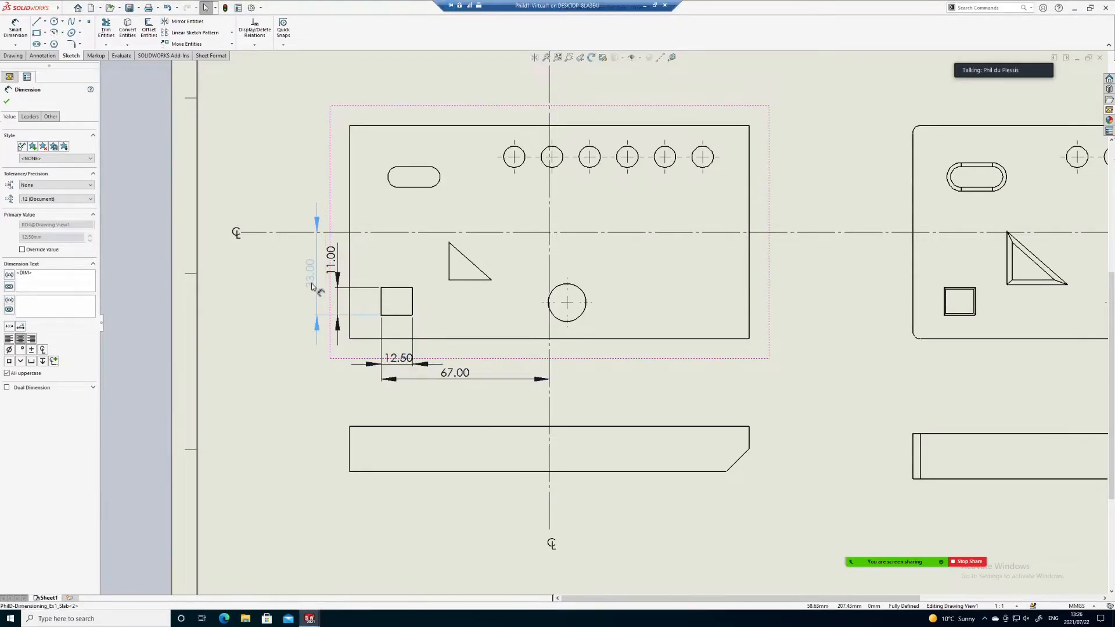
left_click(331, 258)
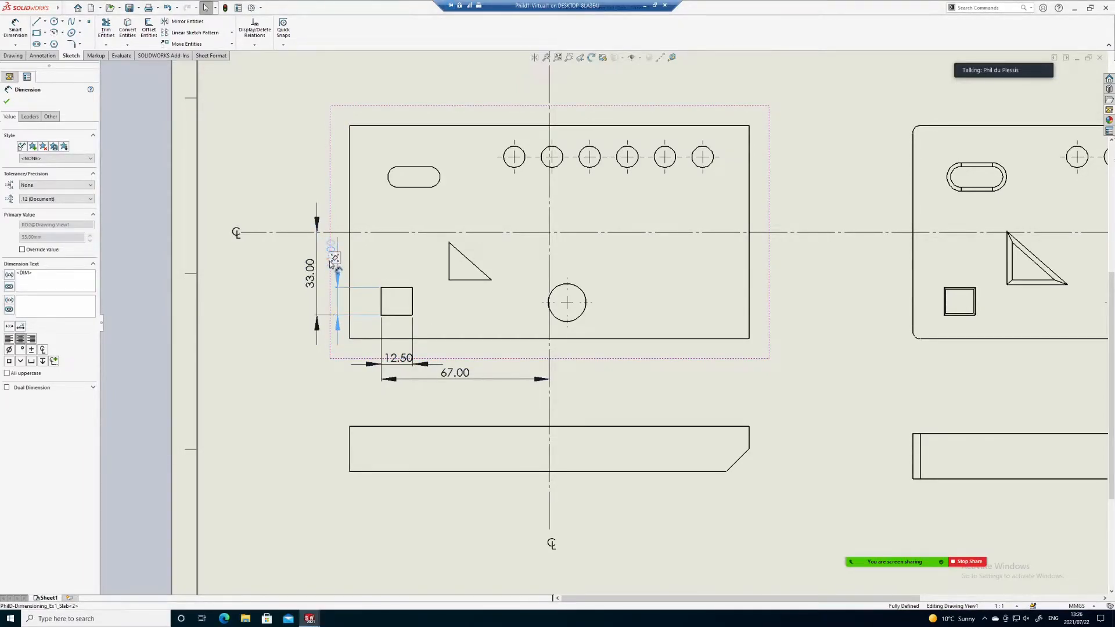
Step: Extend the note above the plan view with "- location" after position dimensions and "- size" after geometry dimension
scroll(531, 215, "up", 3)
scroll(530, 165, "down", 2)
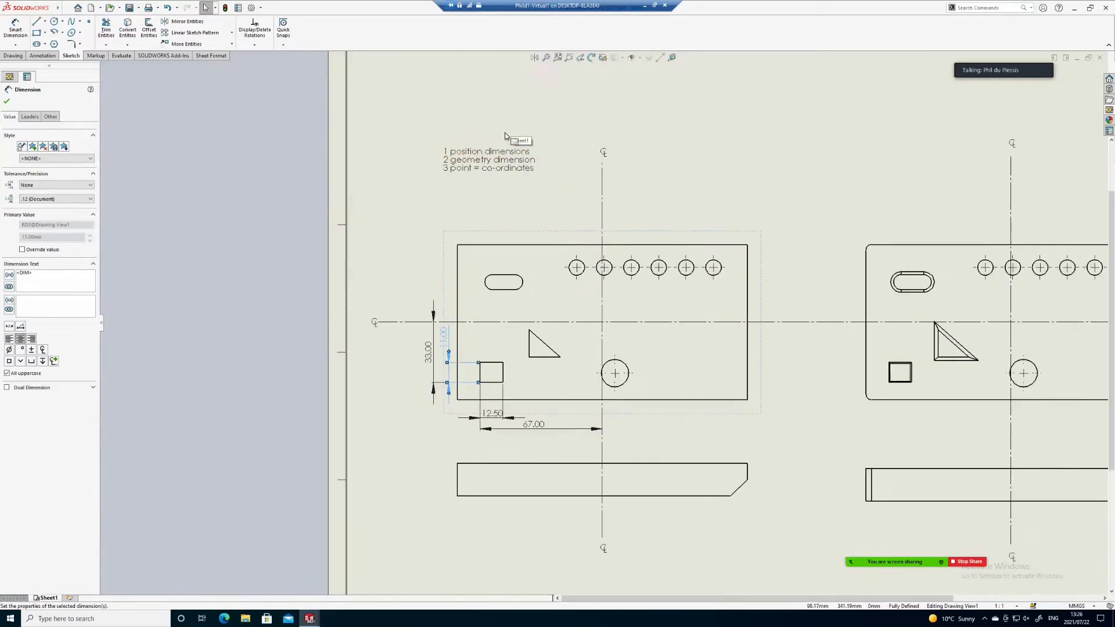
double_click(498, 170)
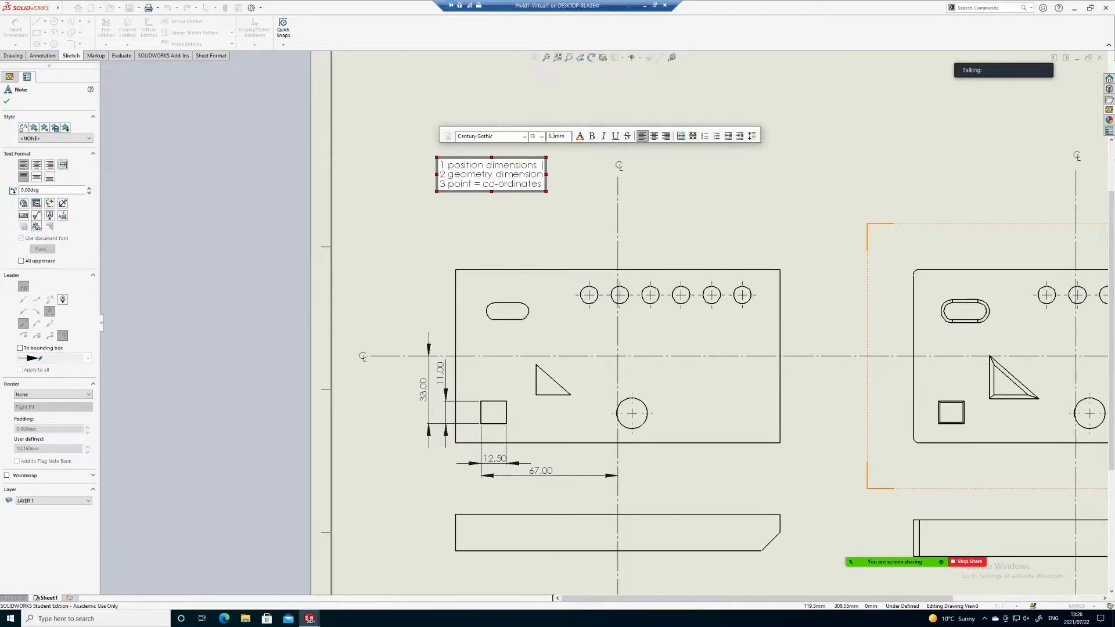
type("location")
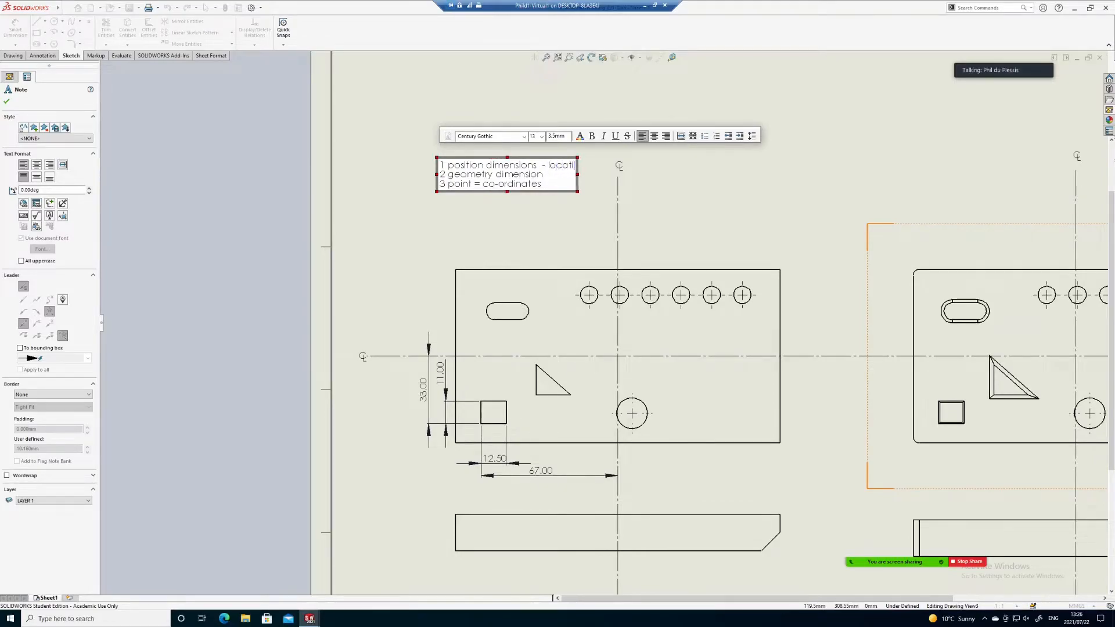
double_click(543, 175)
left_click(545, 177)
left_click(601, 187)
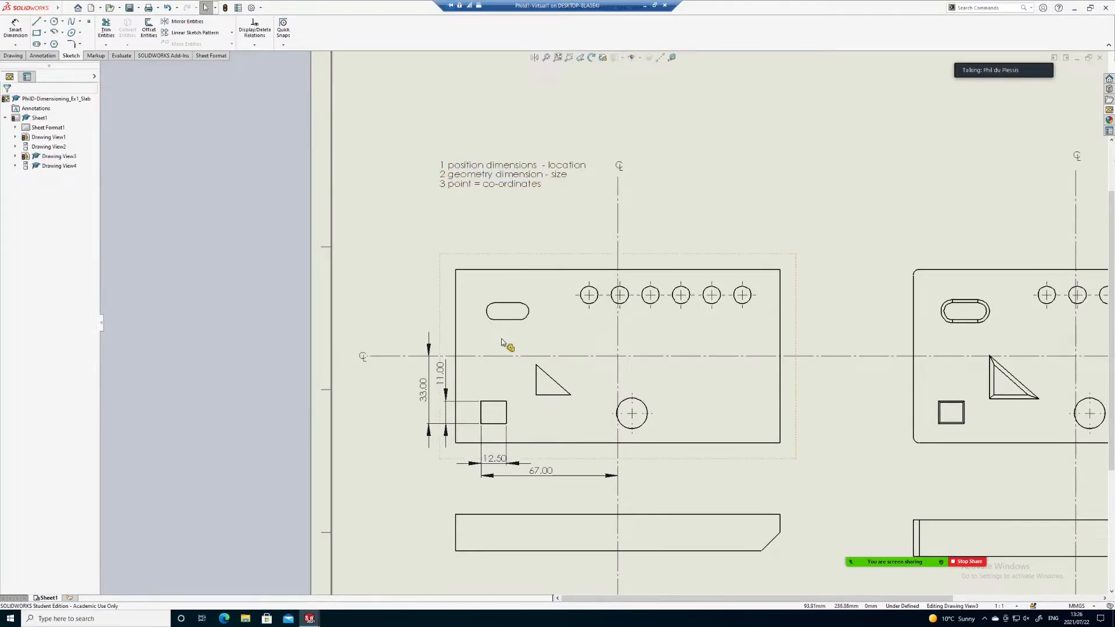
Step: Dimension the triangle's lower corner position from the vertical and horizontal centerlines in the Vanilla plan view
scroll(532, 477, "down", 2)
left_click_drag(557, 460, 553, 466)
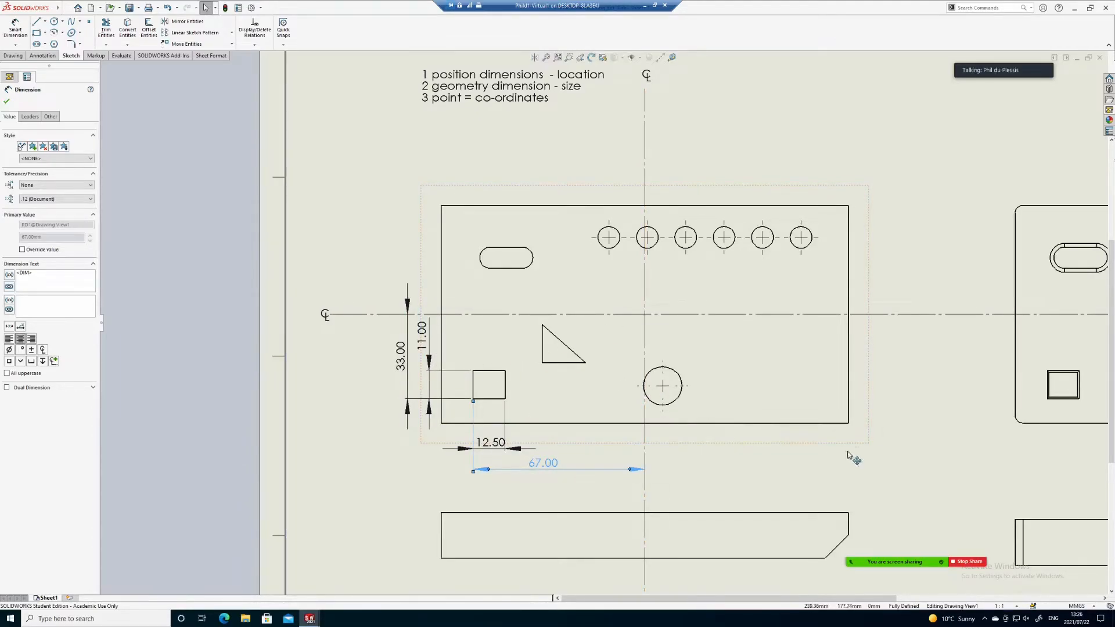
right_click_drag(749, 488, 749, 447)
left_click(544, 353)
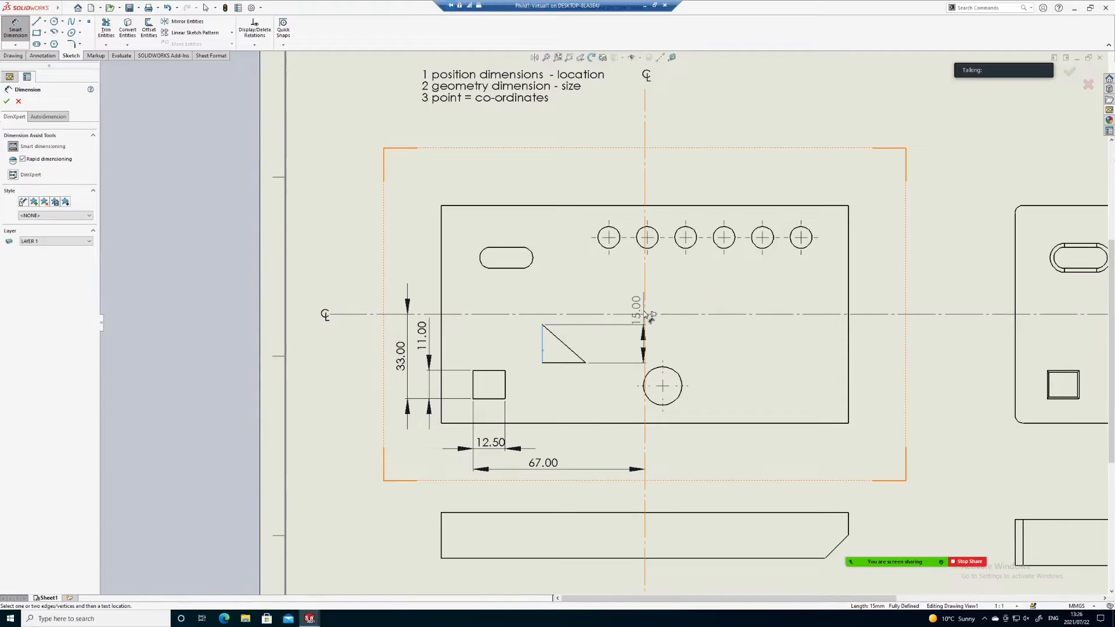
left_click(646, 313)
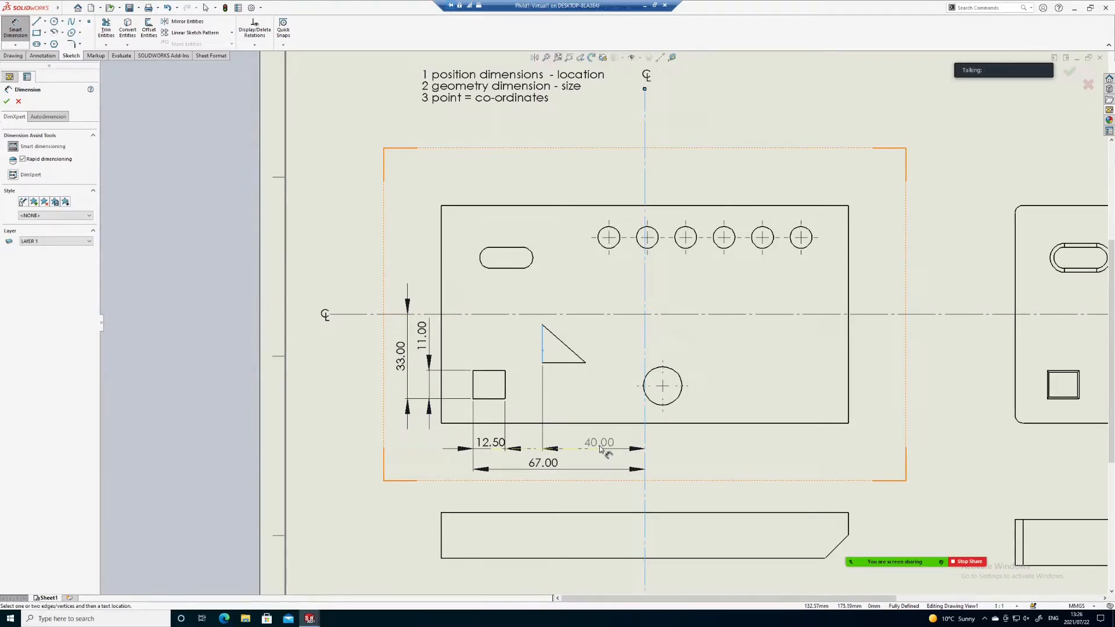
left_click(601, 450)
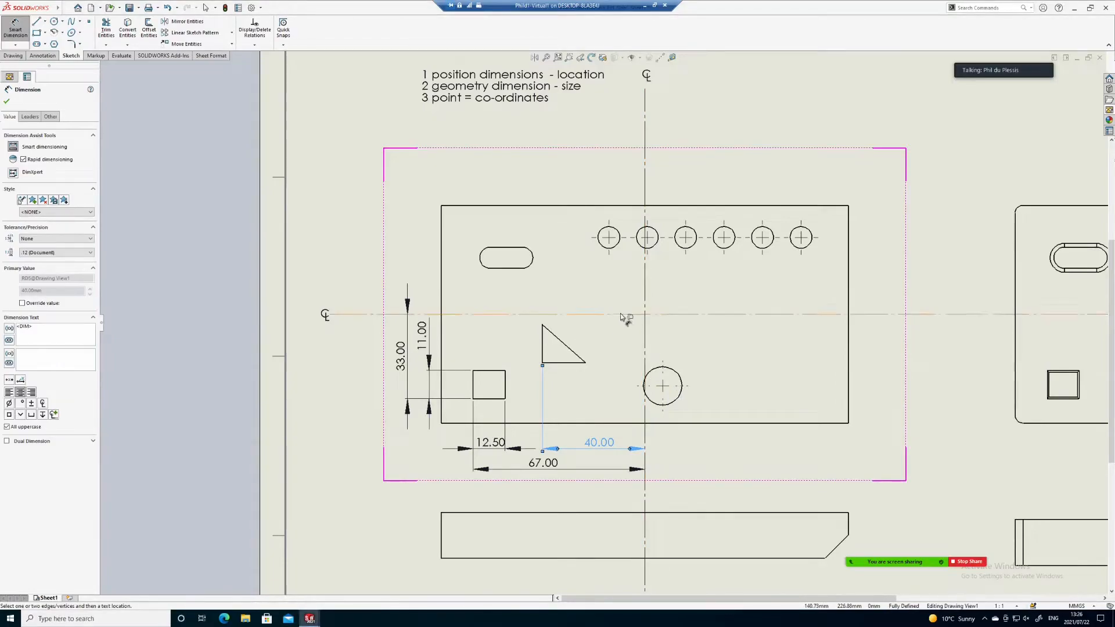
left_click(543, 364)
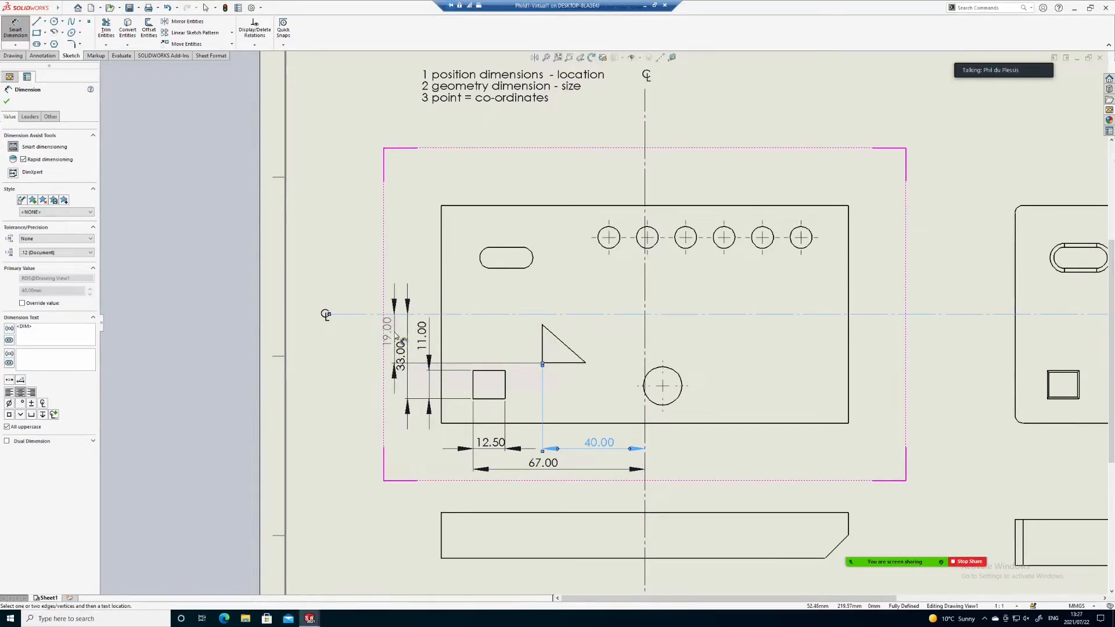
left_click(371, 335)
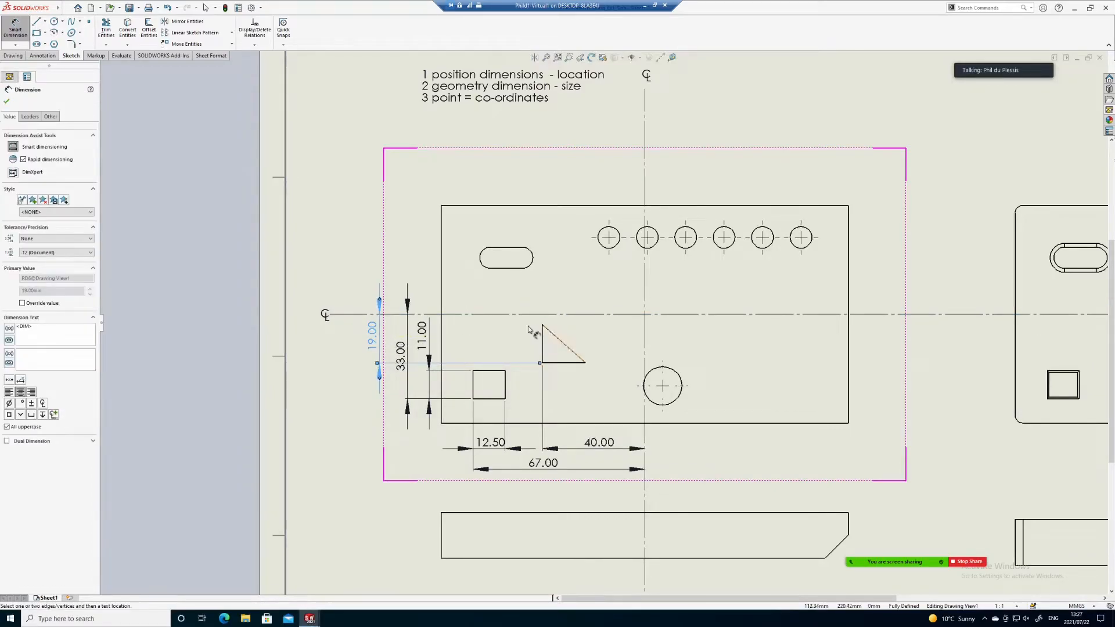
Step: Dimension the length of the triangle's vertical edge, placing it beside the triangle's vertical position dimension
left_click(543, 338)
left_click(399, 349)
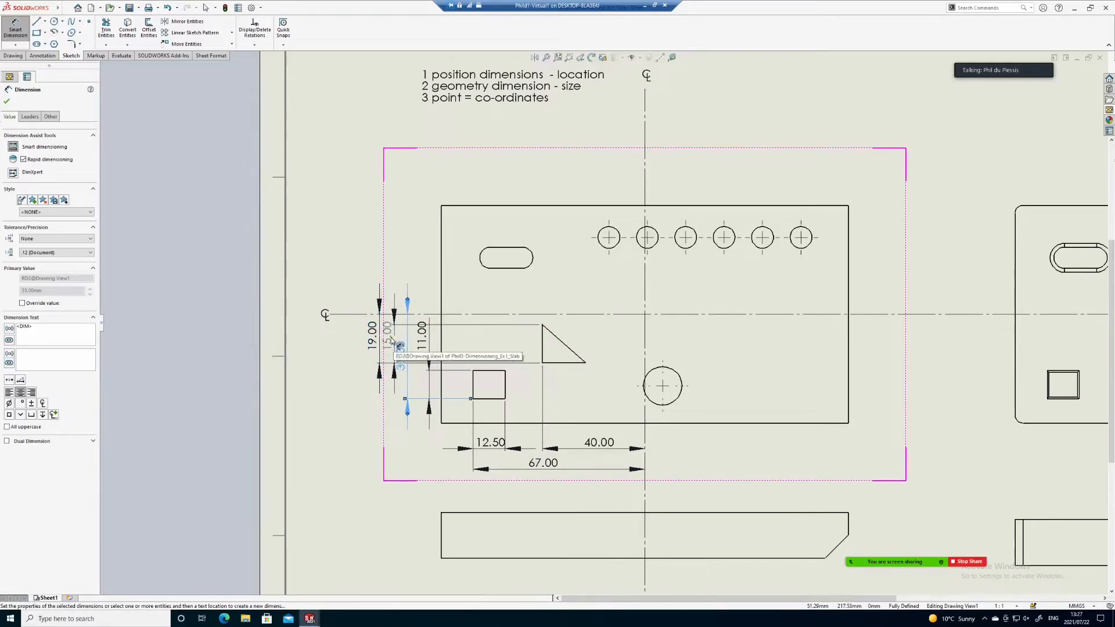
left_click(386, 342)
left_click(562, 363)
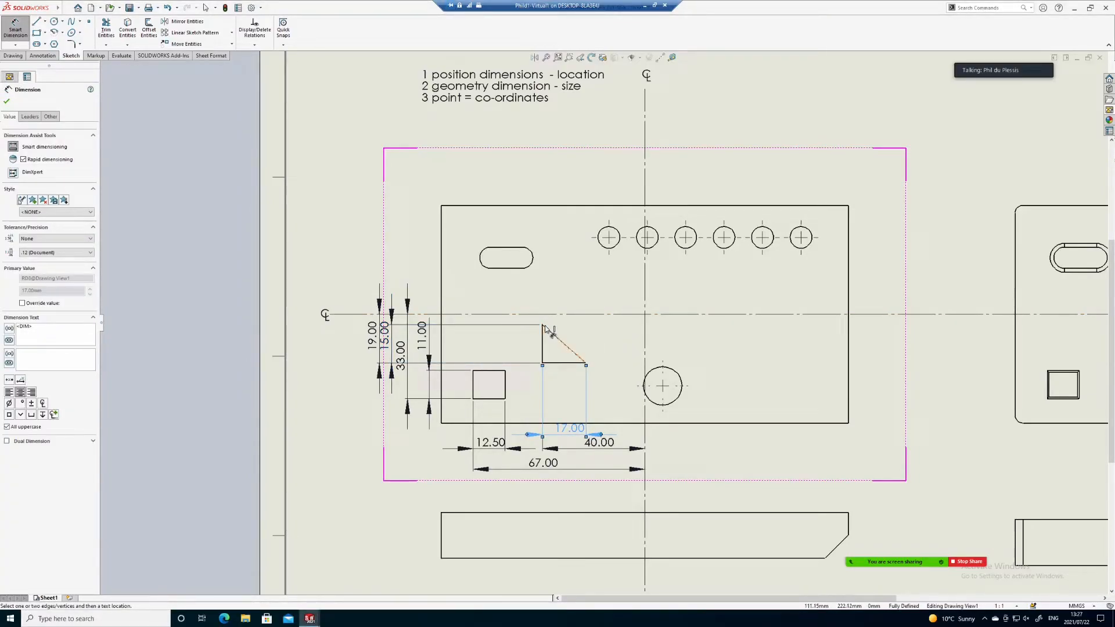
key("Escape")
left_click(577, 433)
key("Delete")
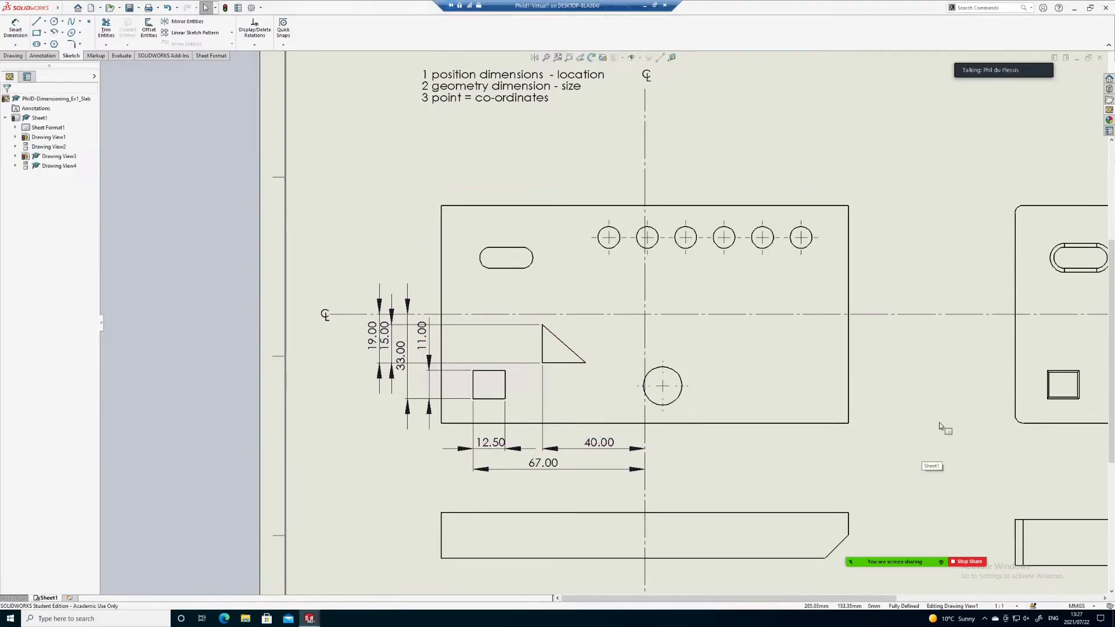
Step: Add an angular dimension between the triangle's sloping edge and the horizontal through its upper corner
right_click_drag(913, 385, 912, 344)
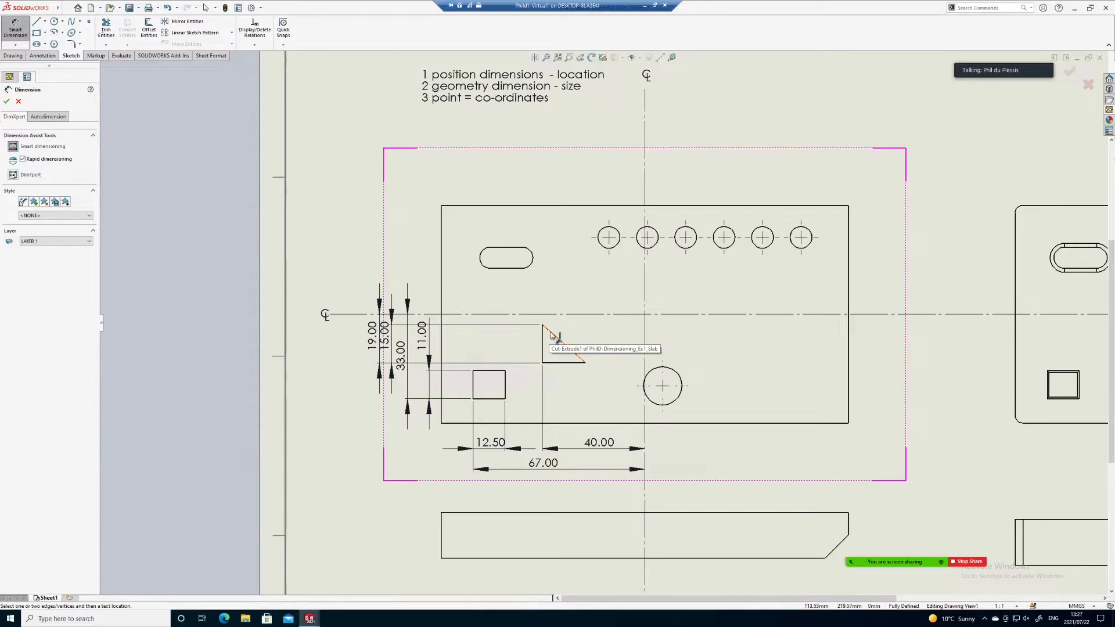
left_click(553, 335)
scroll(551, 320, "down", 3)
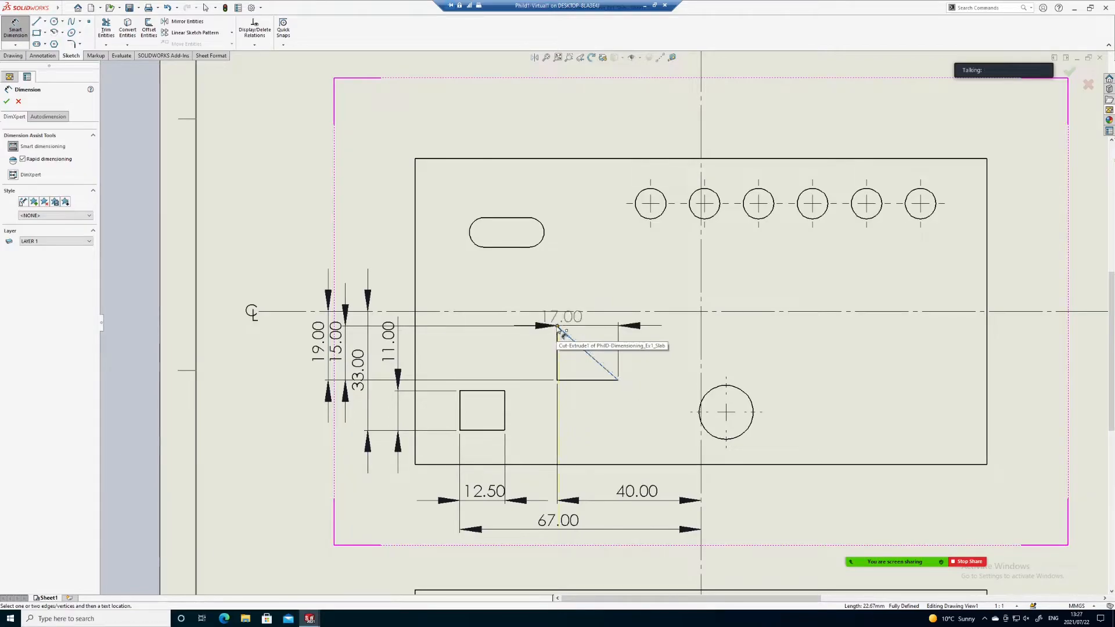
left_click(557, 327)
left_click(574, 327)
left_click(677, 384)
Step: Move the triangle's angular dimension out beyond the plate's edge, clear of the plan view outline
scroll(673, 381, "up", 2)
mouse_move(672, 380)
left_mouse_down()
mouse_move(853, 421)
mouse_move(958, 421)
mouse_move(935, 399)
left_mouse_up()
scroll(716, 361, "up", 3)
scroll(897, 368, "down", 1)
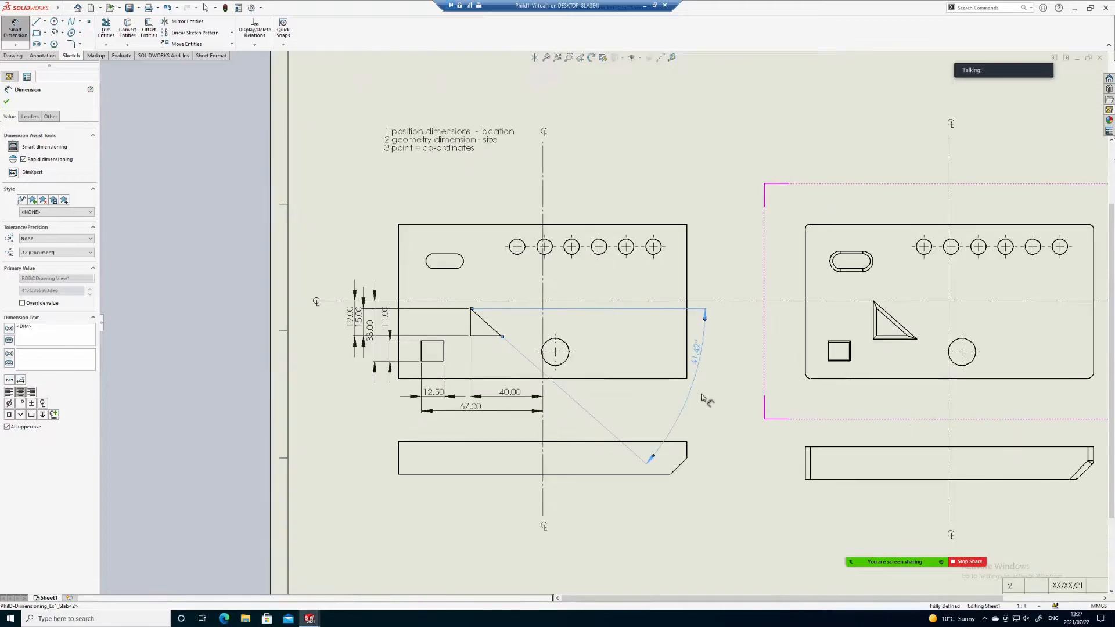
left_click(707, 398)
scroll(642, 349, "up", 1)
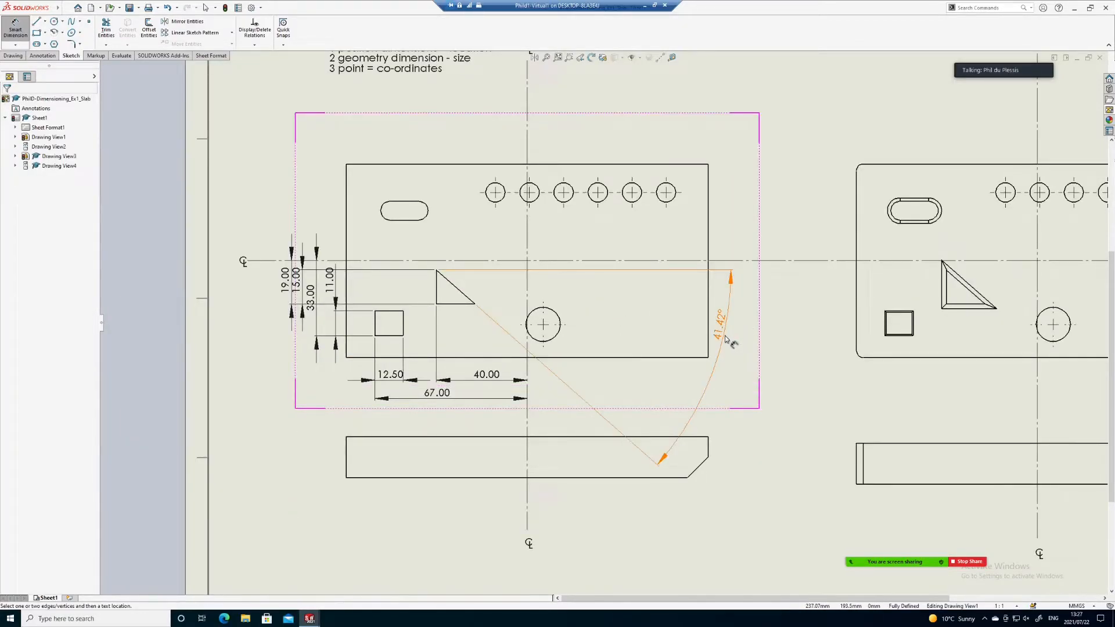
left_click_drag(725, 336, 734, 352)
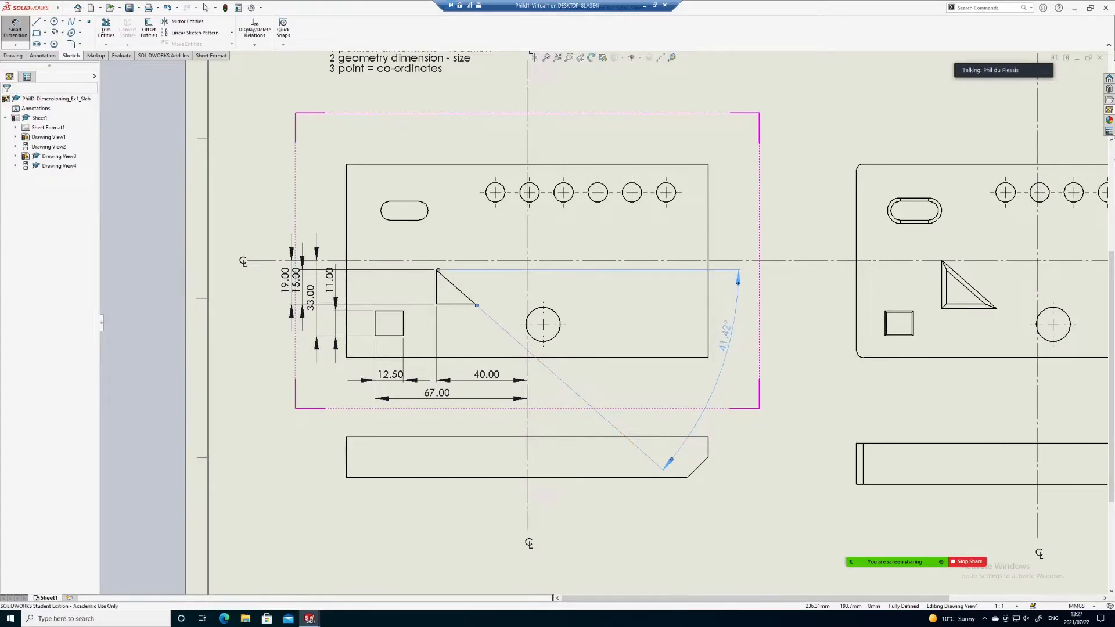
scroll(644, 453, "down", 2)
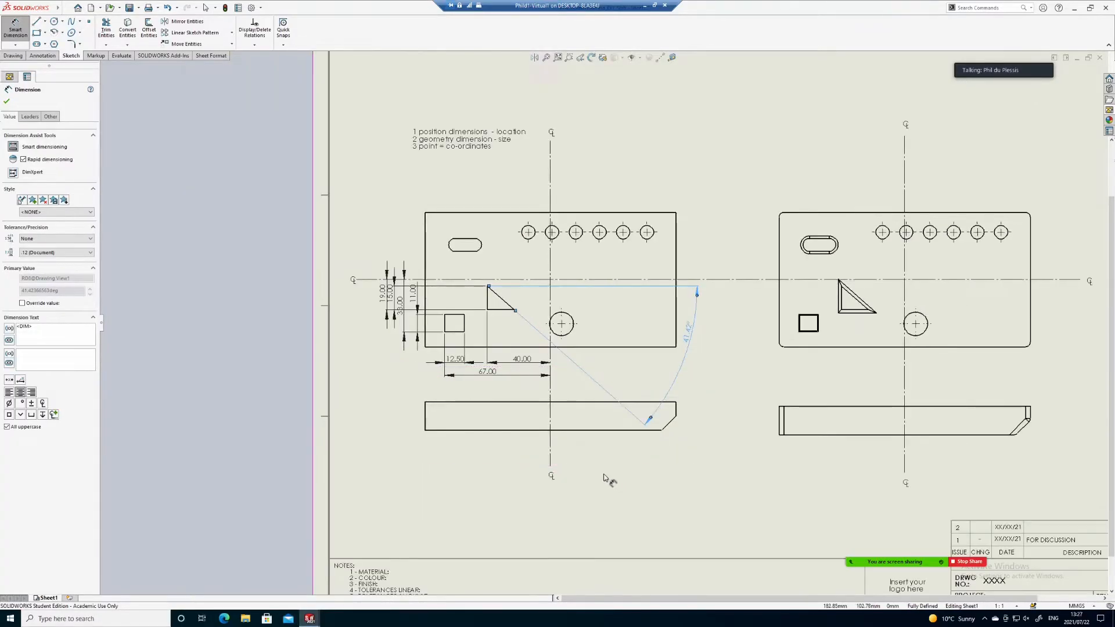
Step: Make room below the Vanilla plan view by moving its lower view, the 67 mm dimension and the centerline end with its label down
left_click(553, 481)
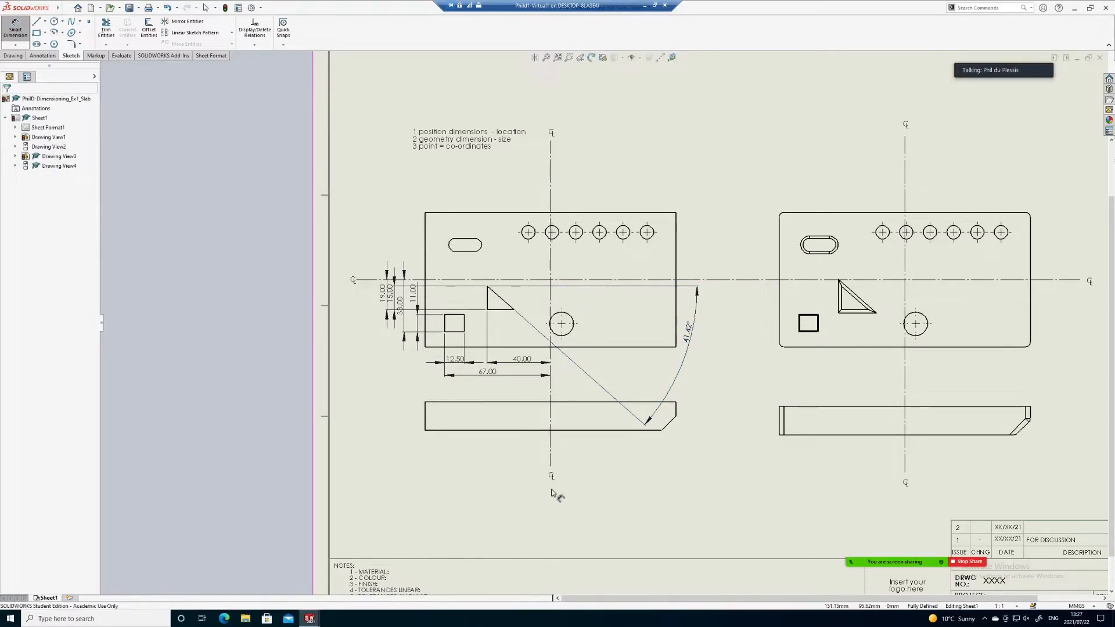
scroll(548, 481, "down", 1)
key("Escape")
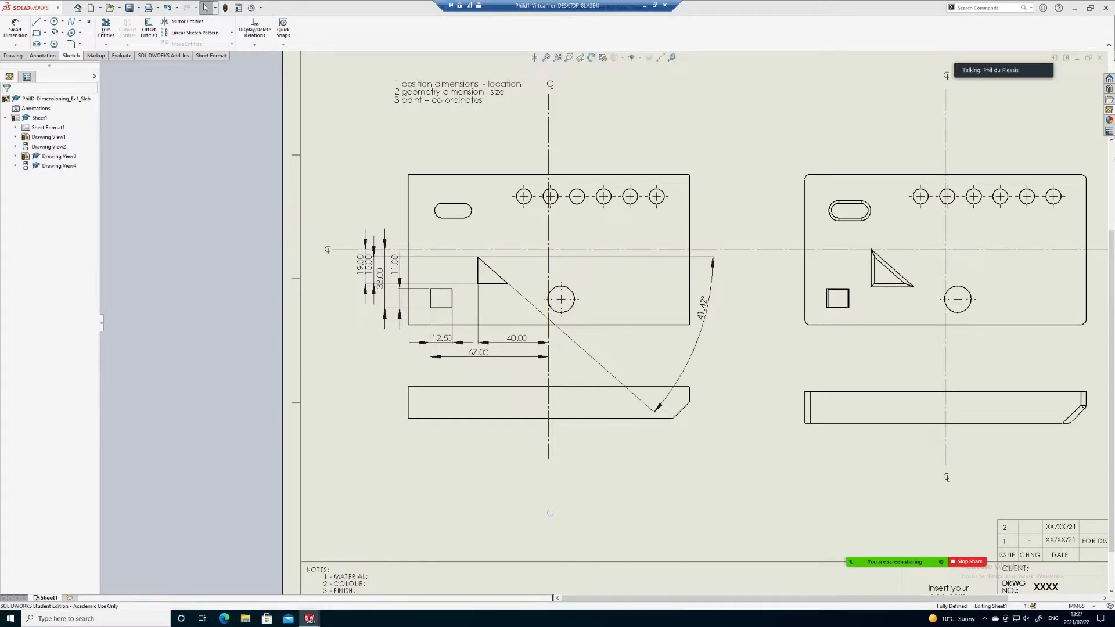
left_click(552, 505)
mouse_move(567, 435)
left_mouse_down()
mouse_move(572, 493)
mouse_move(550, 463)
mouse_move(550, 501)
left_mouse_up()
left_click(548, 457)
left_click(720, 366)
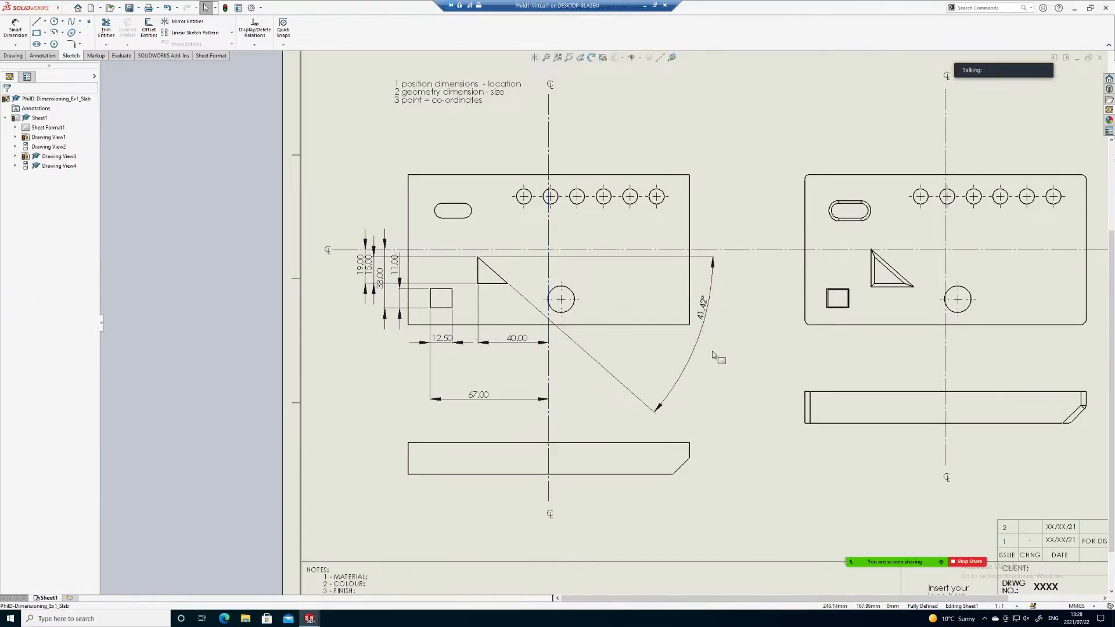
Step: Dimension the large circle's centre from the vertical and horizontal centerlines in the Vanilla plan view, placing both dimensions outside the plate
scroll(715, 356, "down", 2)
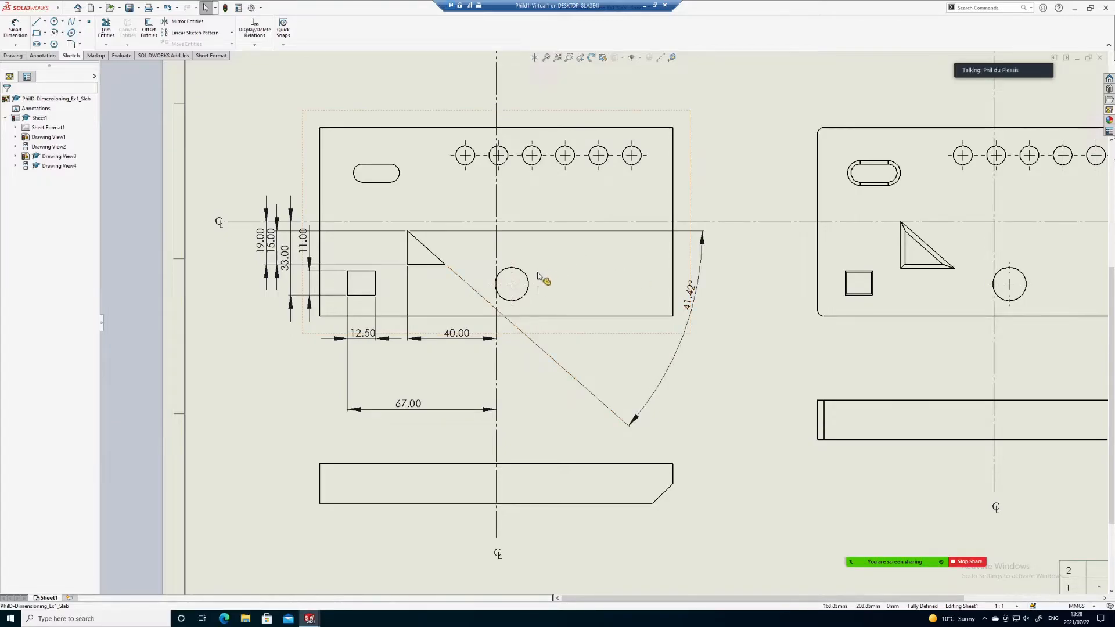
scroll(528, 294, "down", 2)
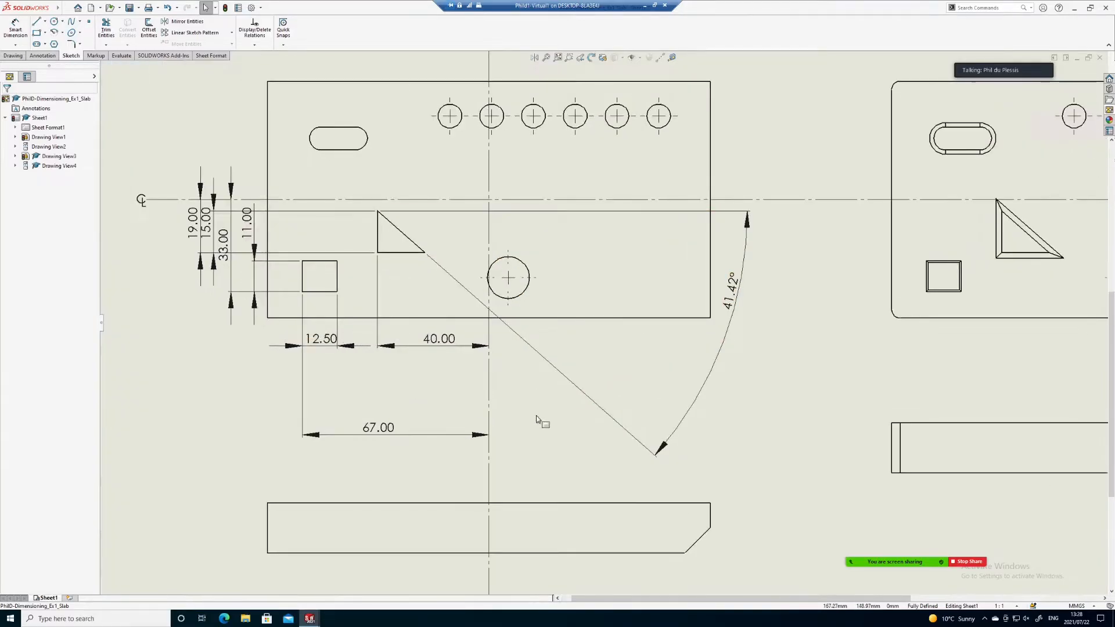
right_click_drag(536, 414, 533, 370)
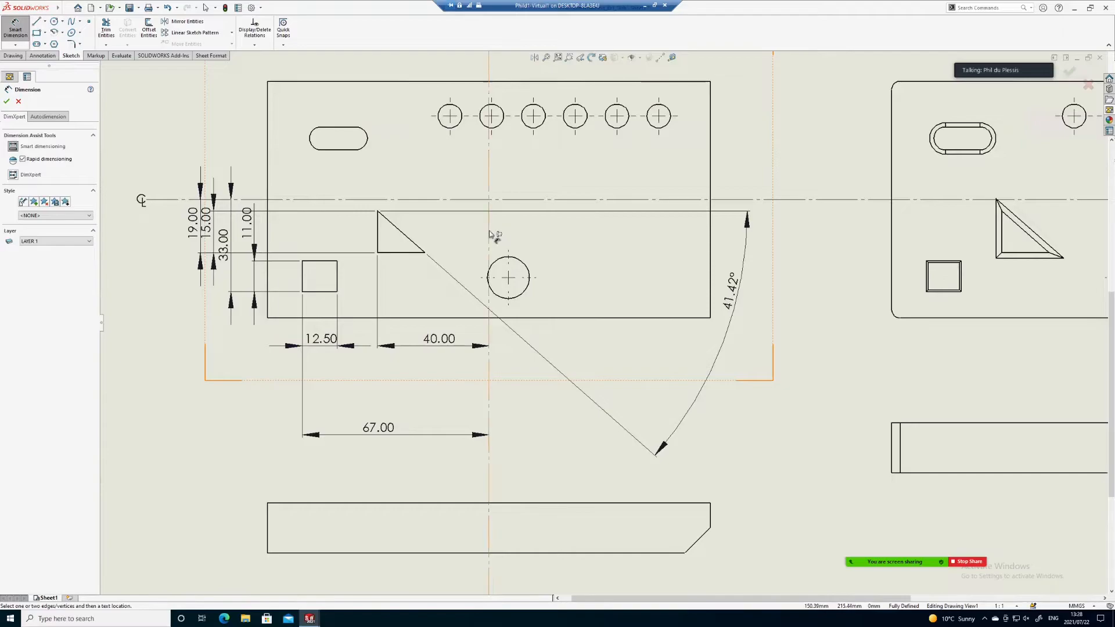
left_click(491, 209)
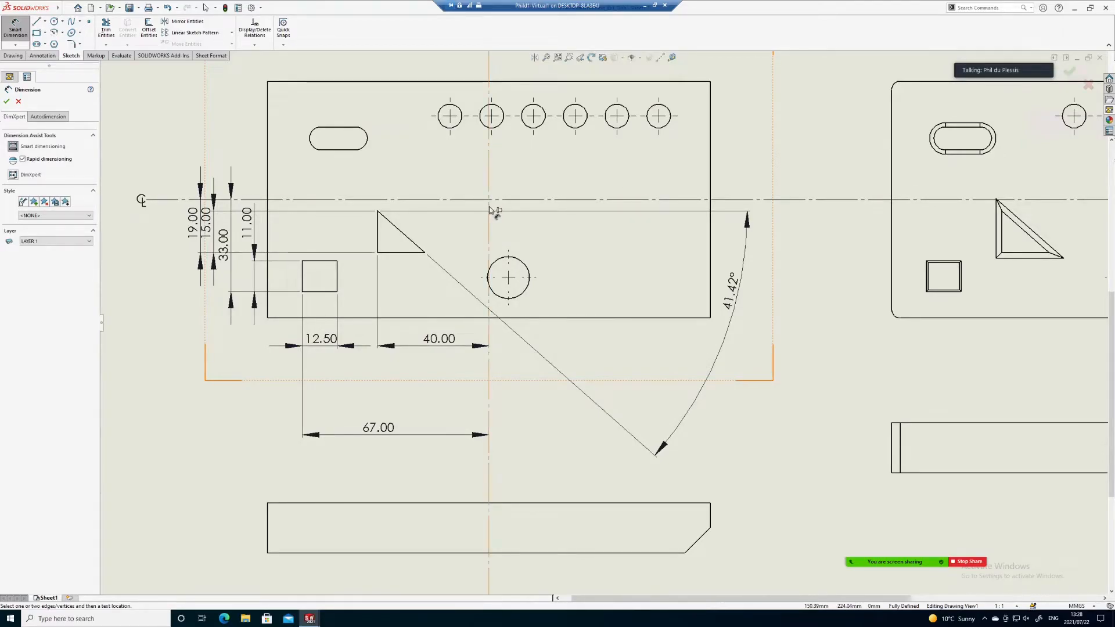
left_click(508, 289)
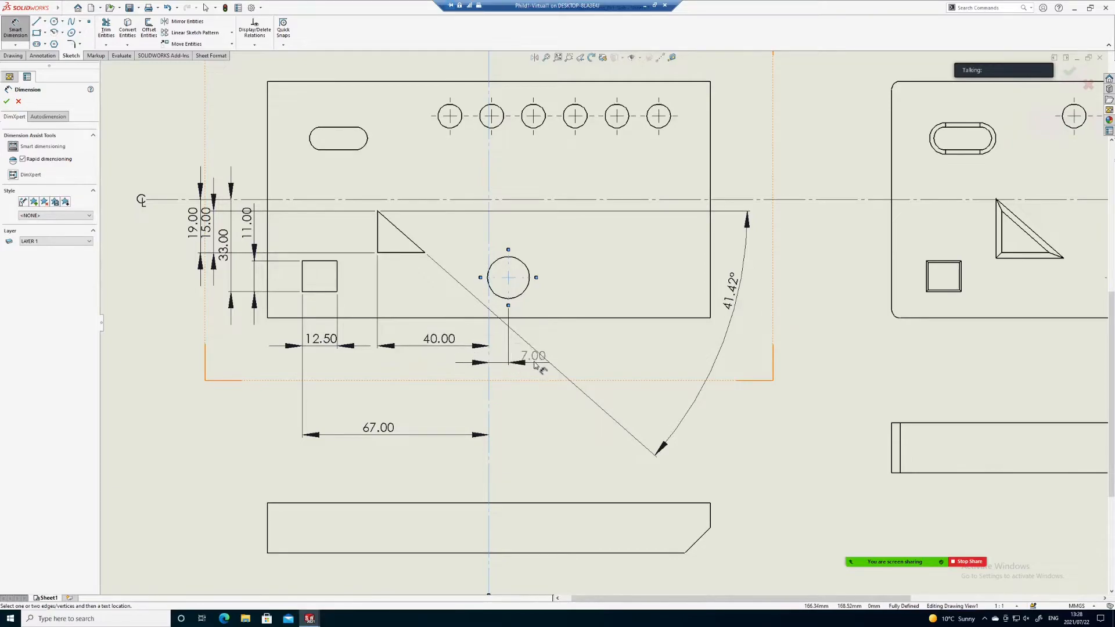
left_click(537, 367)
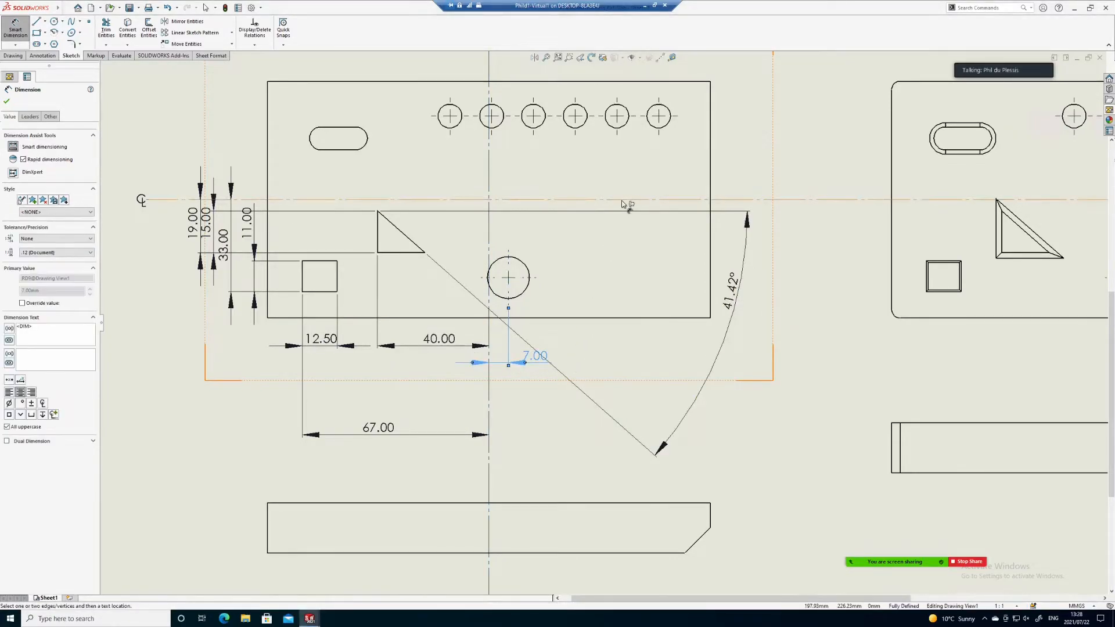
left_click(530, 280)
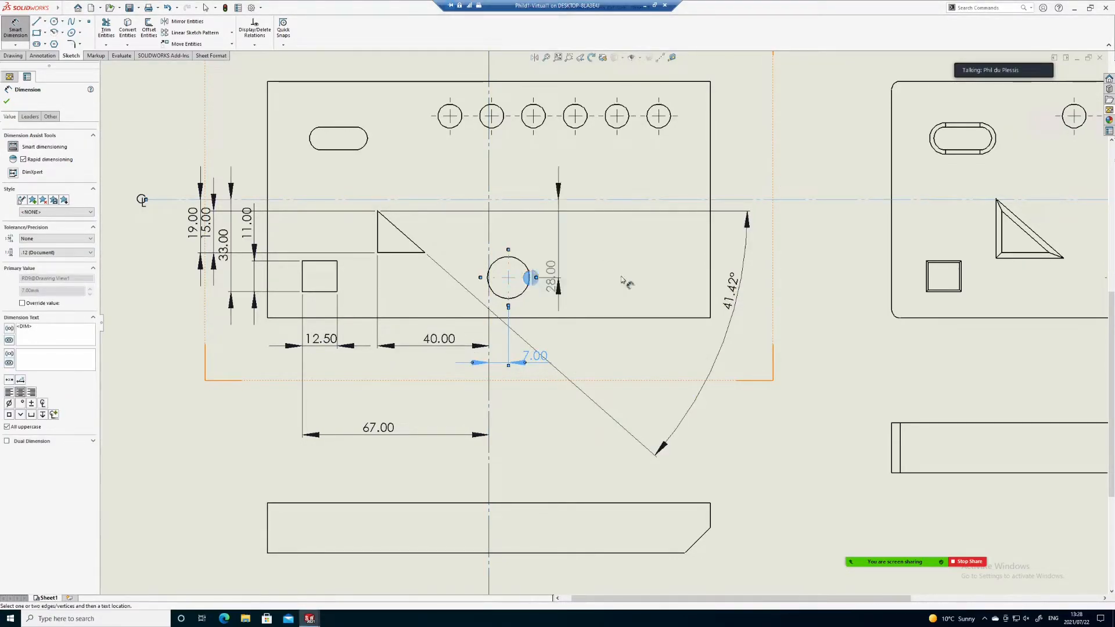
left_click(766, 249)
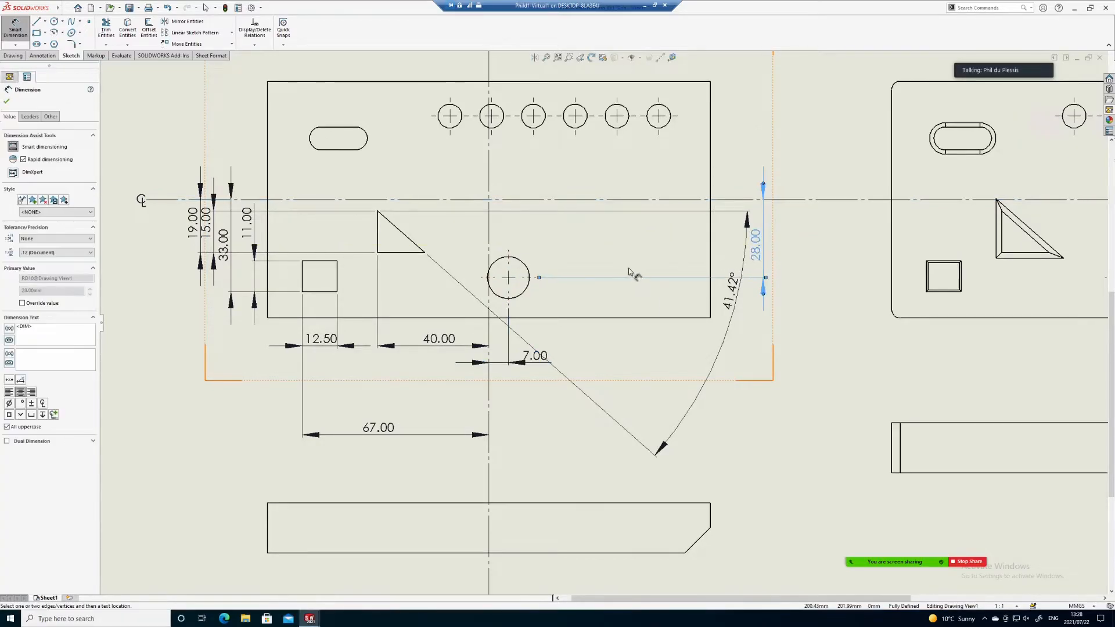
Step: Dimension the large circle's diameter and the lower-left corner radius of the With Edge Radii plate, with both texts clear of the outlines
left_click(527, 293)
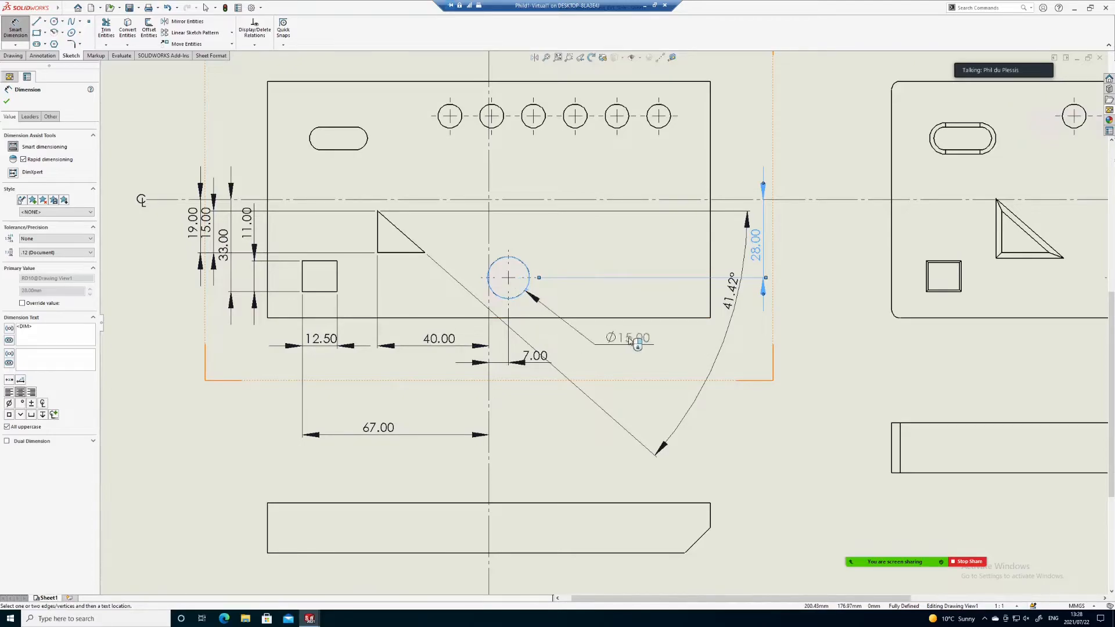
left_click(642, 331)
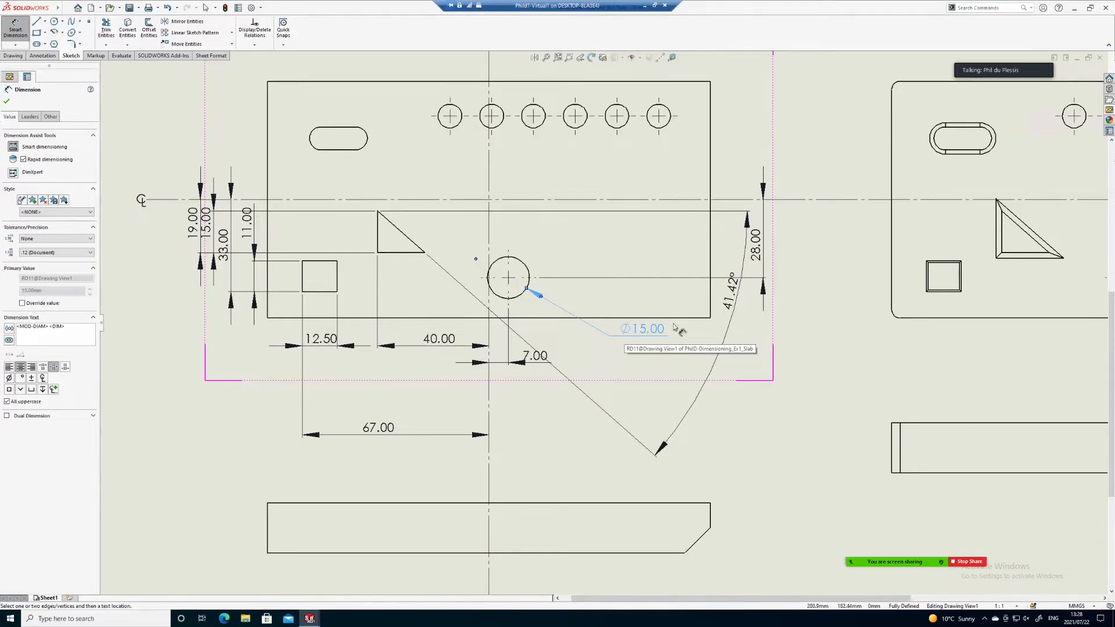
left_click(892, 316)
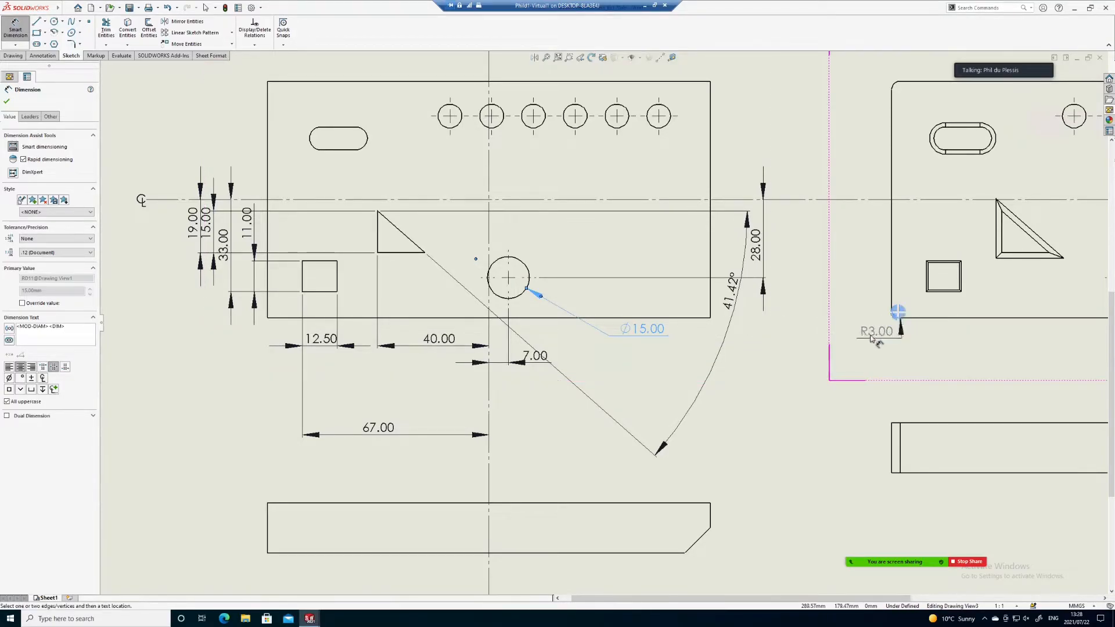
left_click(815, 336)
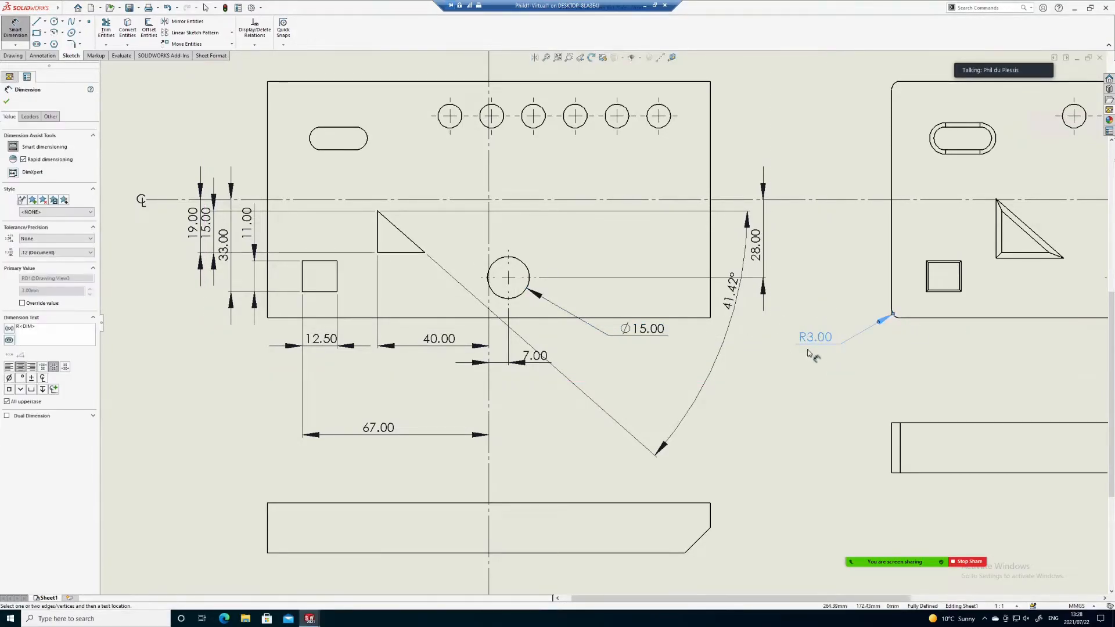
left_click_drag(643, 327, 645, 340)
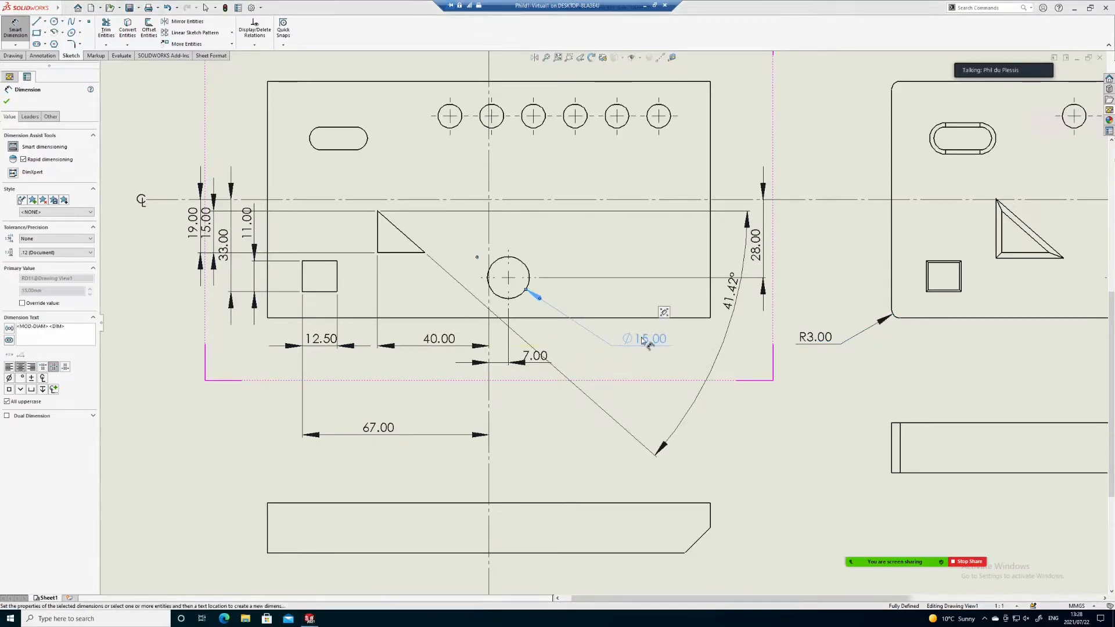
left_click(648, 340)
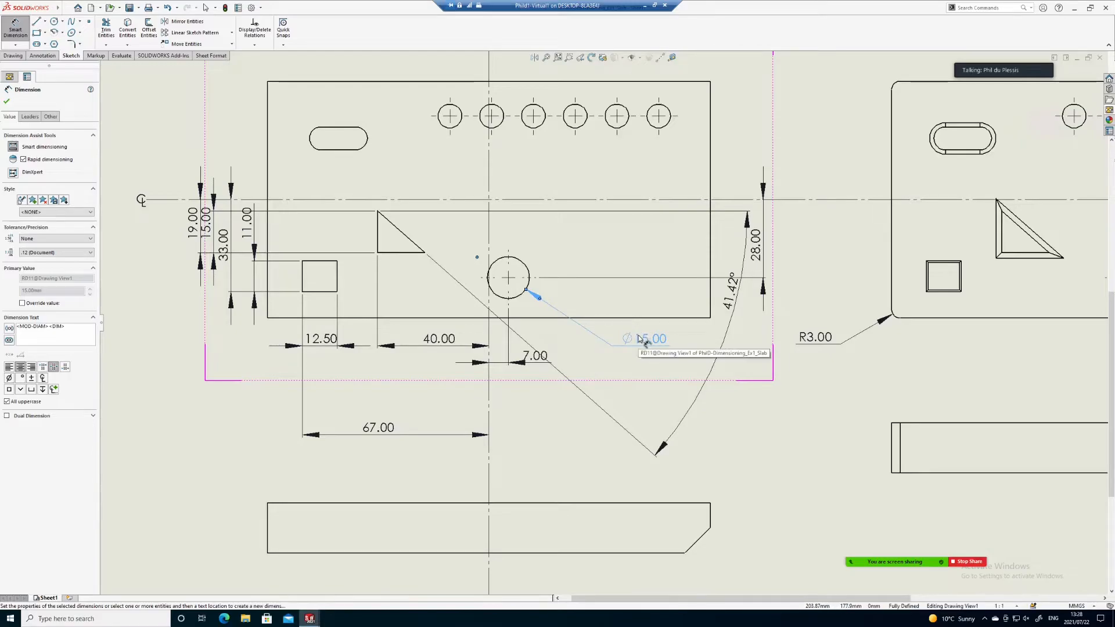
left_click_drag(640, 338, 625, 339)
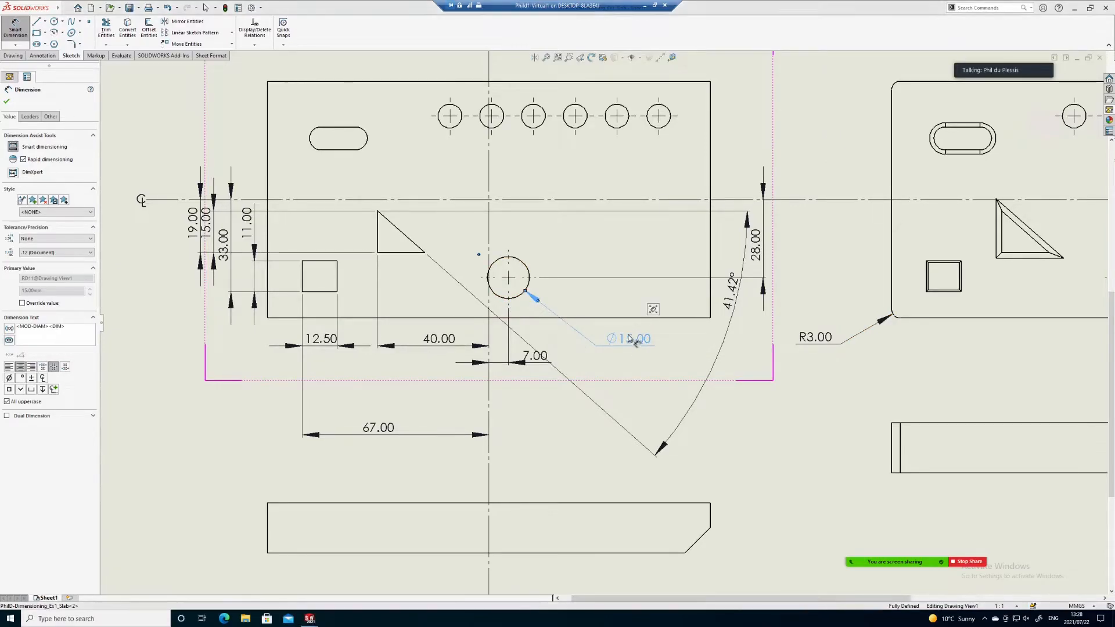
Step: Try displaying the large circle's dimension as a radius, and return it to a diameter display
left_click(30, 116)
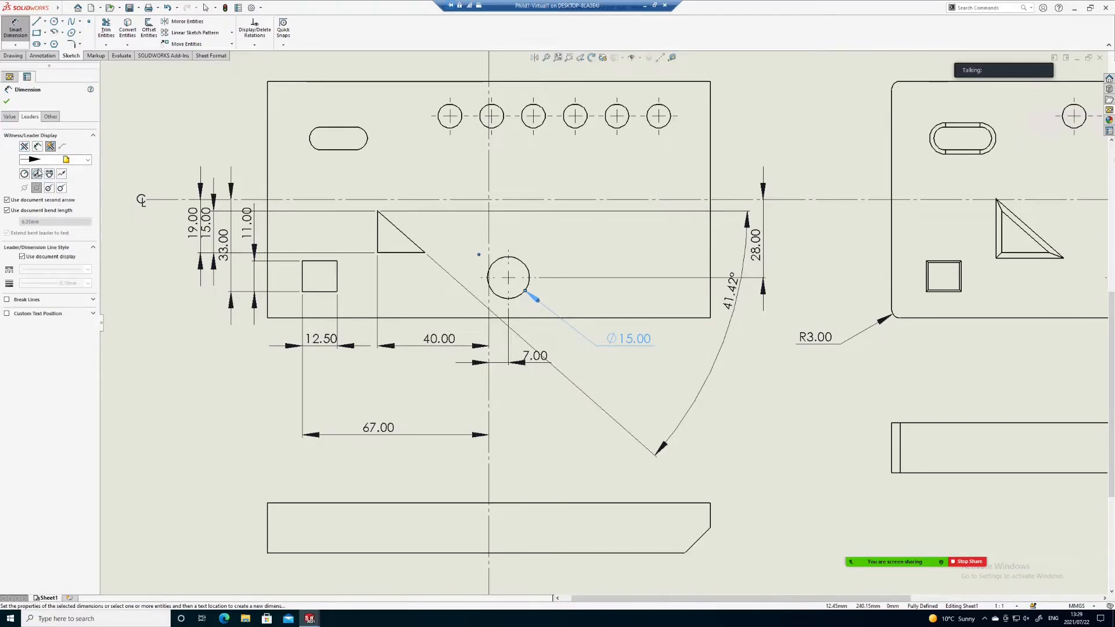
left_click(50, 117)
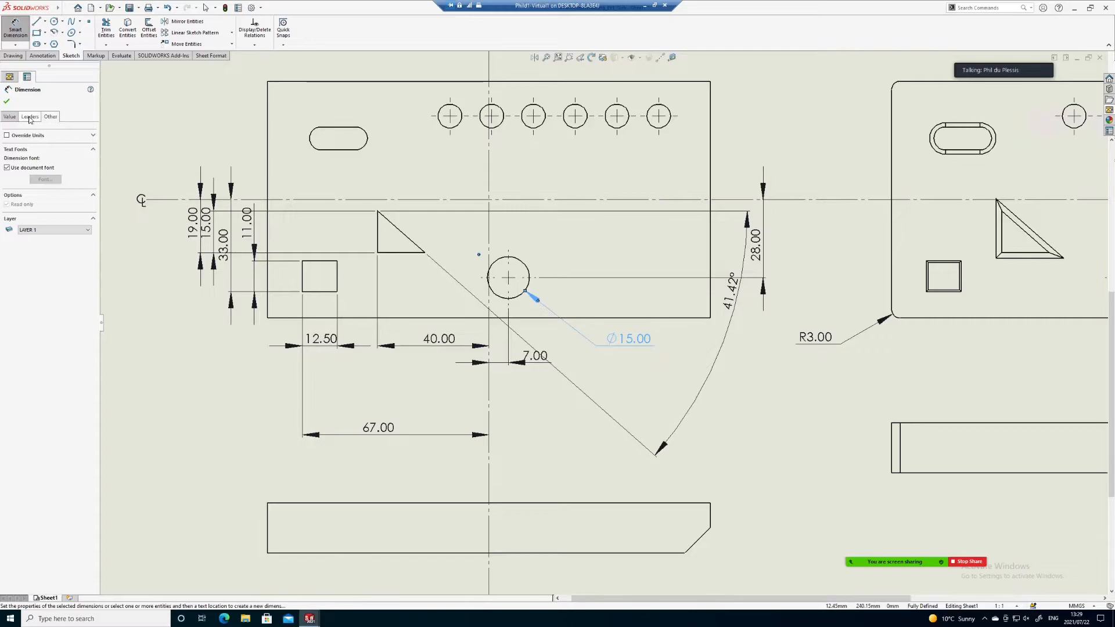
left_click(30, 117)
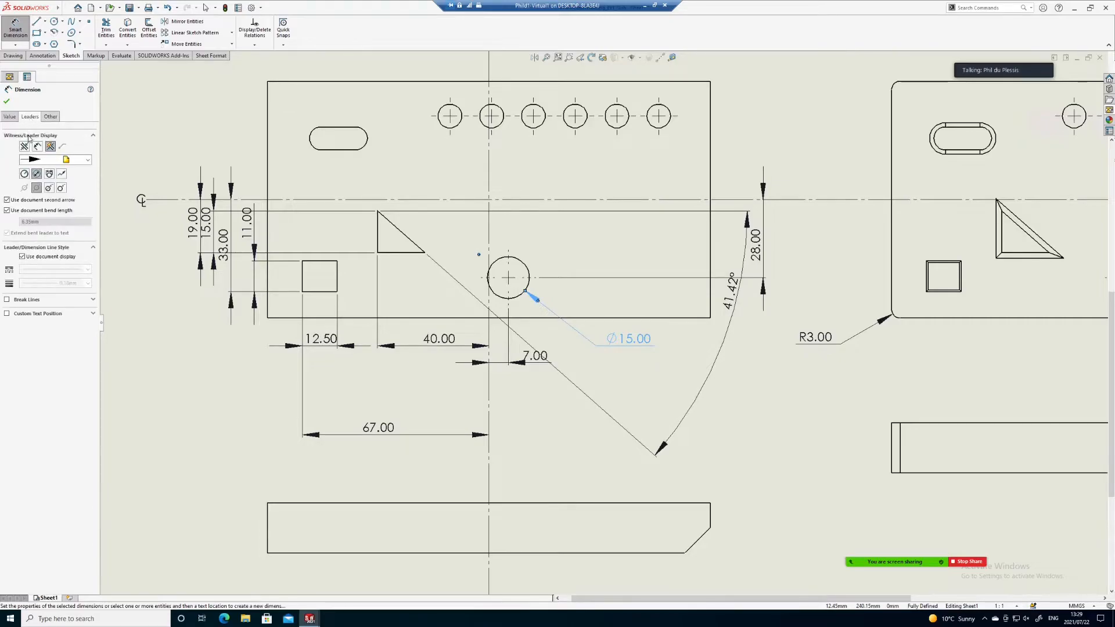
left_click(24, 174)
left_click_drag(638, 346, 668, 352)
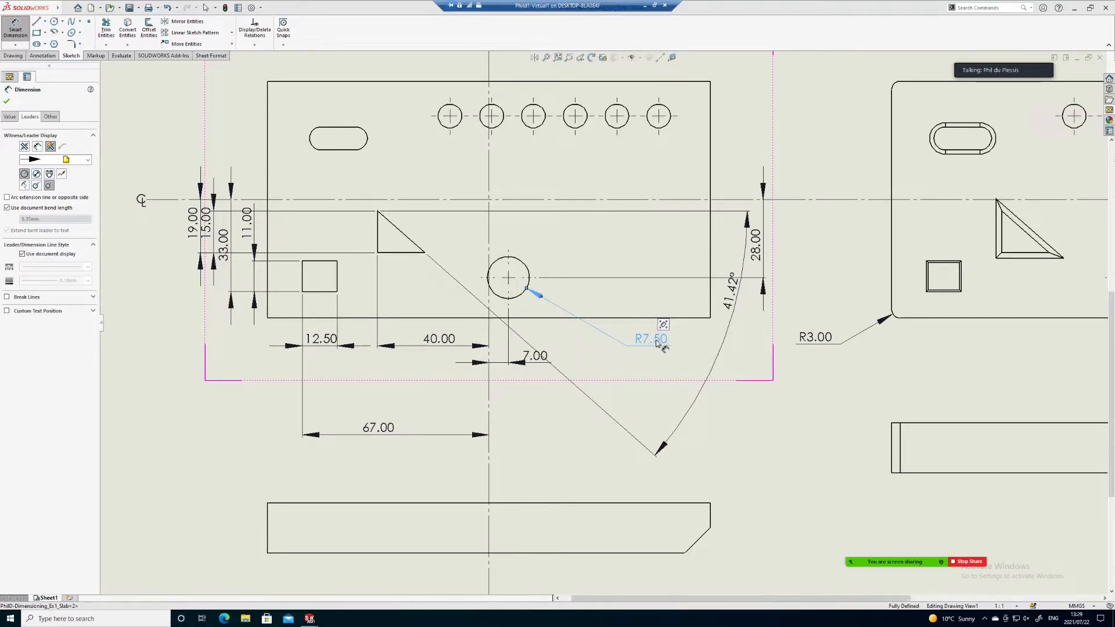
left_click_drag(655, 346, 643, 347)
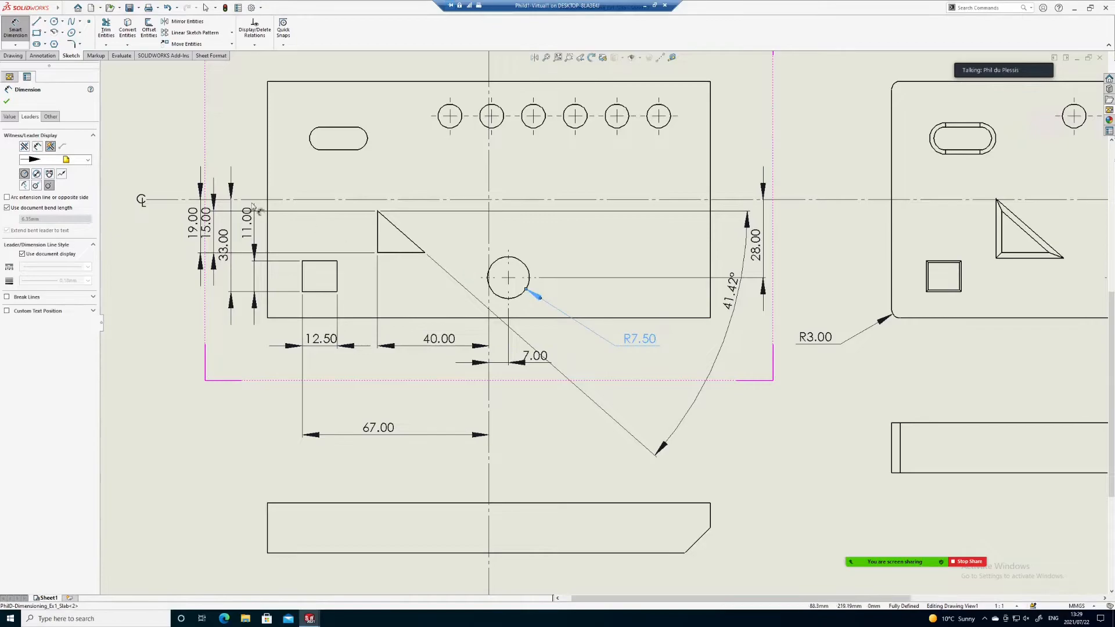
left_click(37, 173)
Step: Move the large circle's diameter dimension and the With Edge Radii corner radius dimension slightly further below the plates
left_click_drag(639, 345, 636, 353)
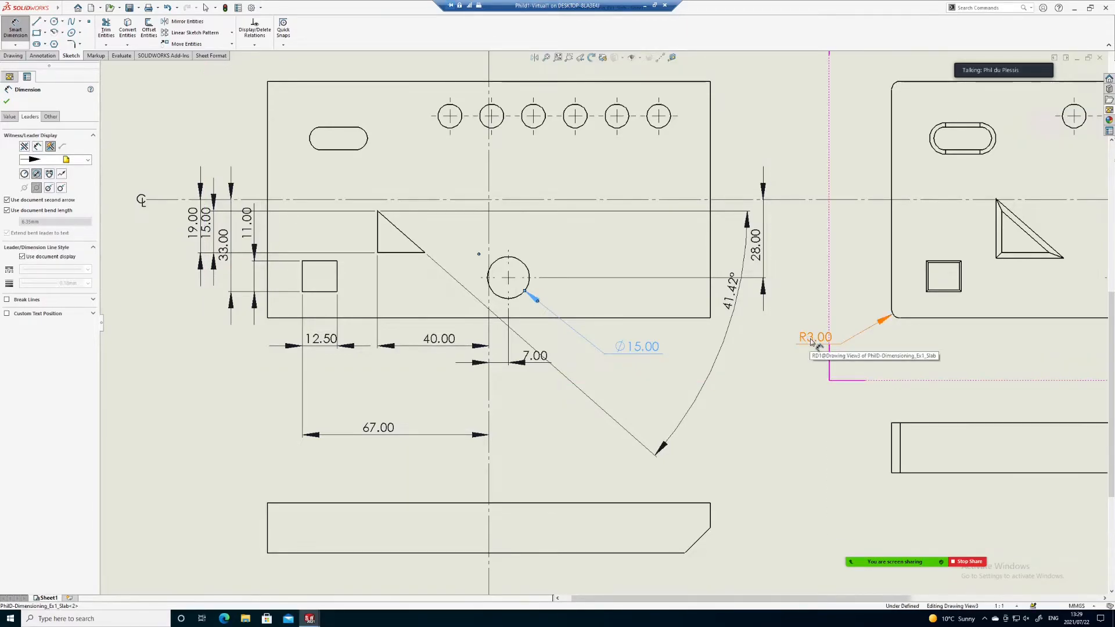
left_click_drag(811, 339, 815, 352)
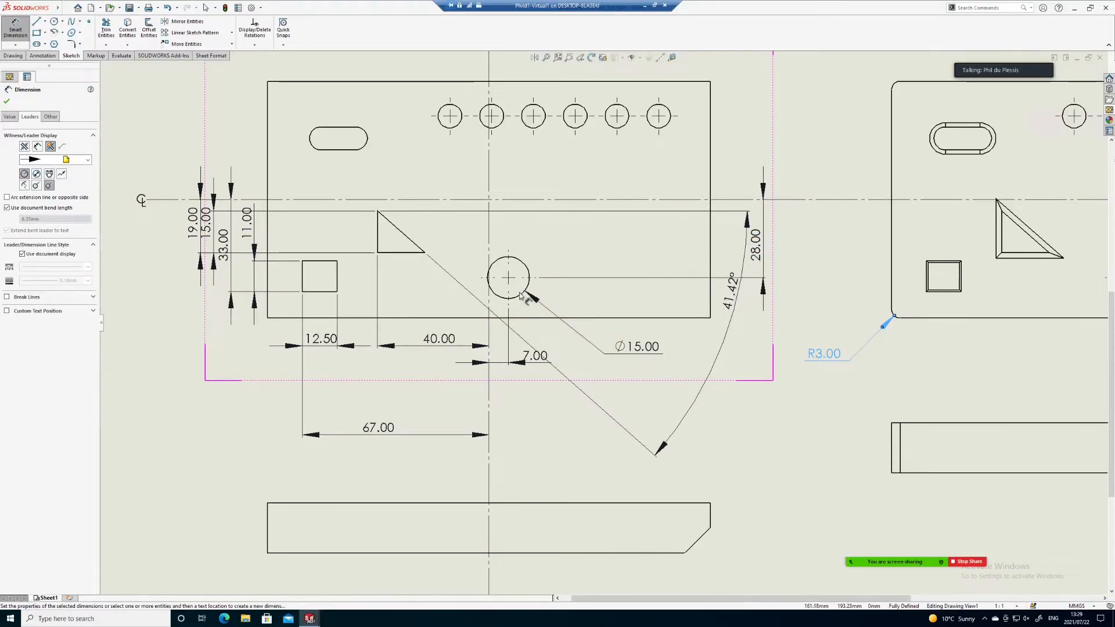
Step: Try a single centre mark at the middle of the Vanilla view's slot, and delete it
scroll(511, 278, "up", 3)
scroll(431, 182, "down", 2)
scroll(538, 125, "up", 2)
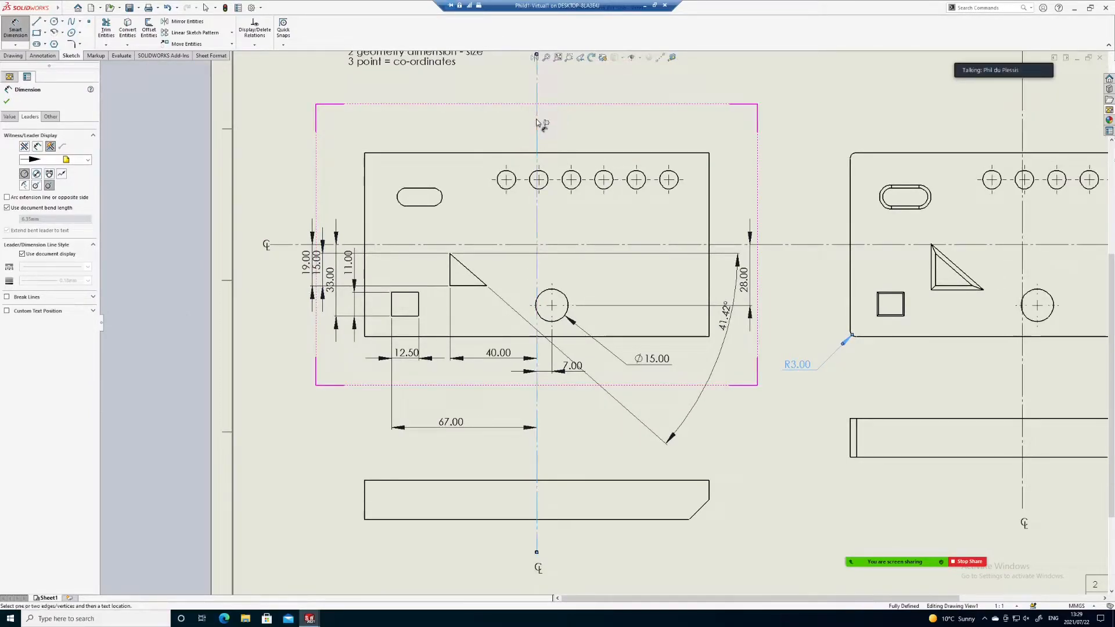
scroll(430, 205, "down", 1)
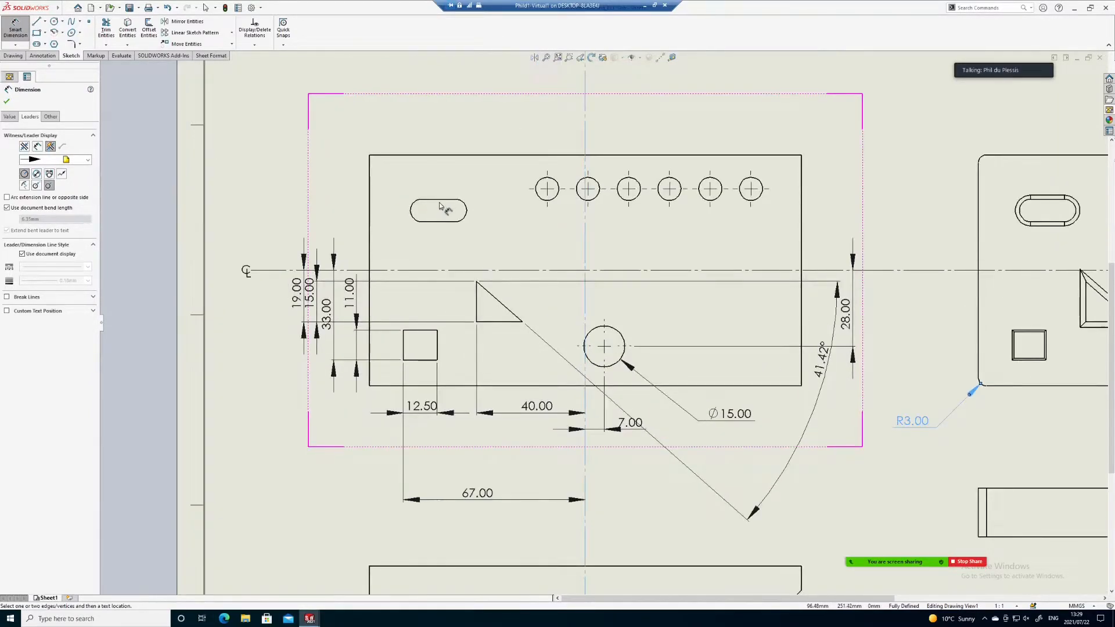
key("Escape")
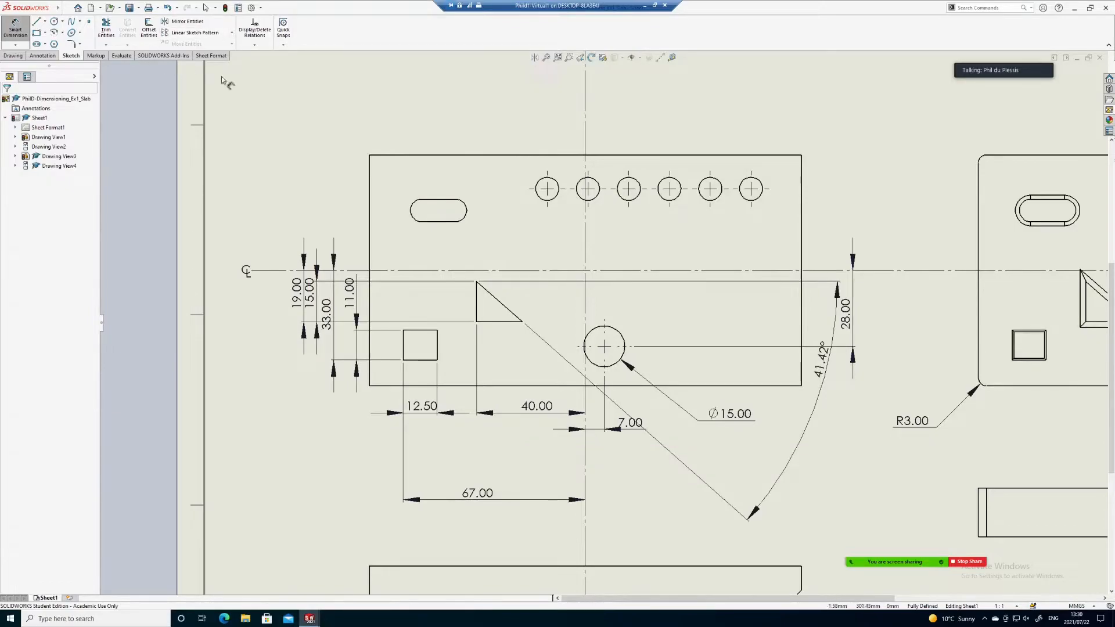
left_click(430, 199)
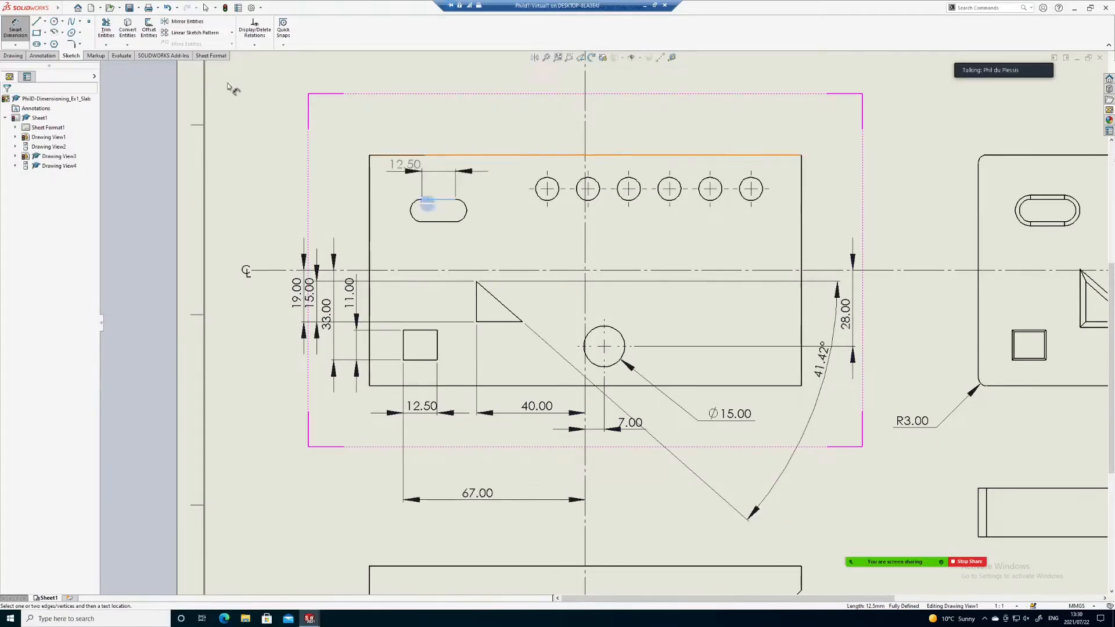
left_click(41, 55)
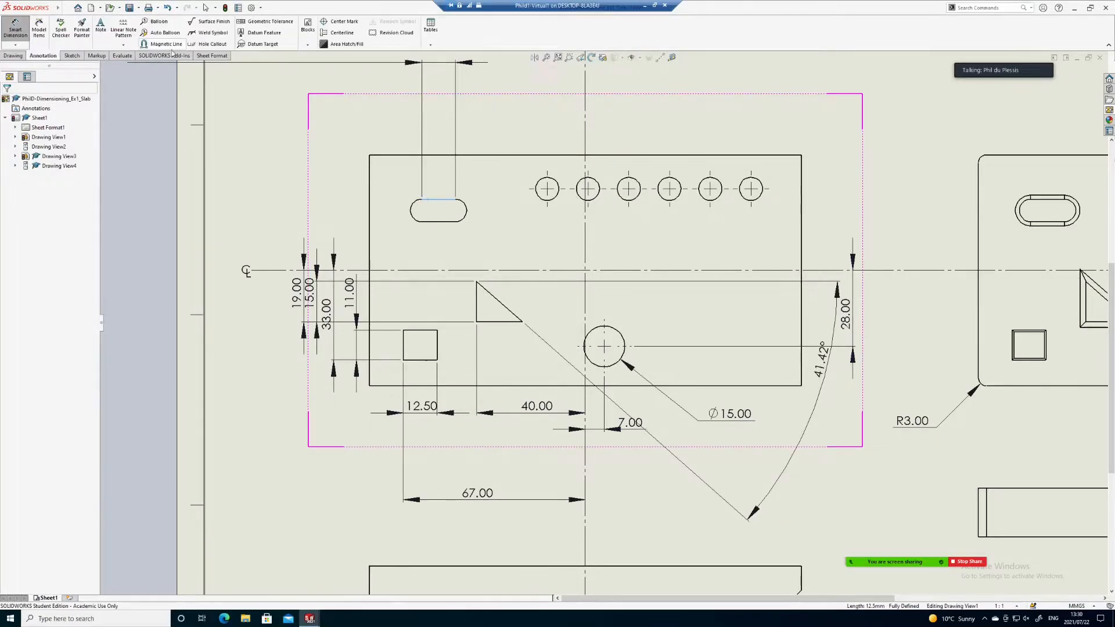
left_click(345, 22)
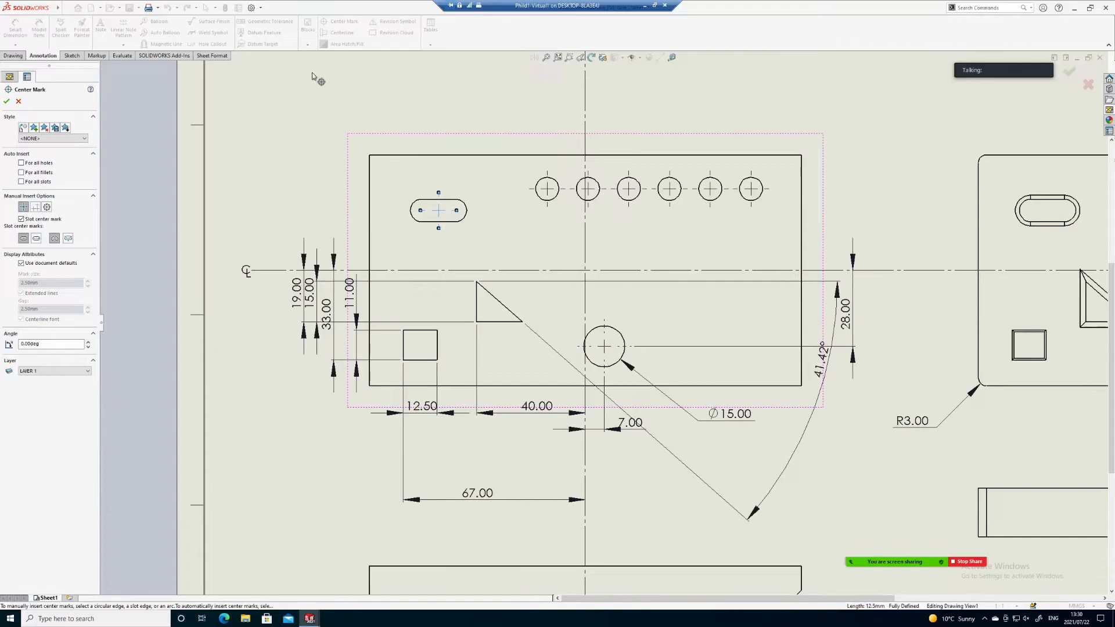
key("Escape")
left_click(438, 213)
key("Delete")
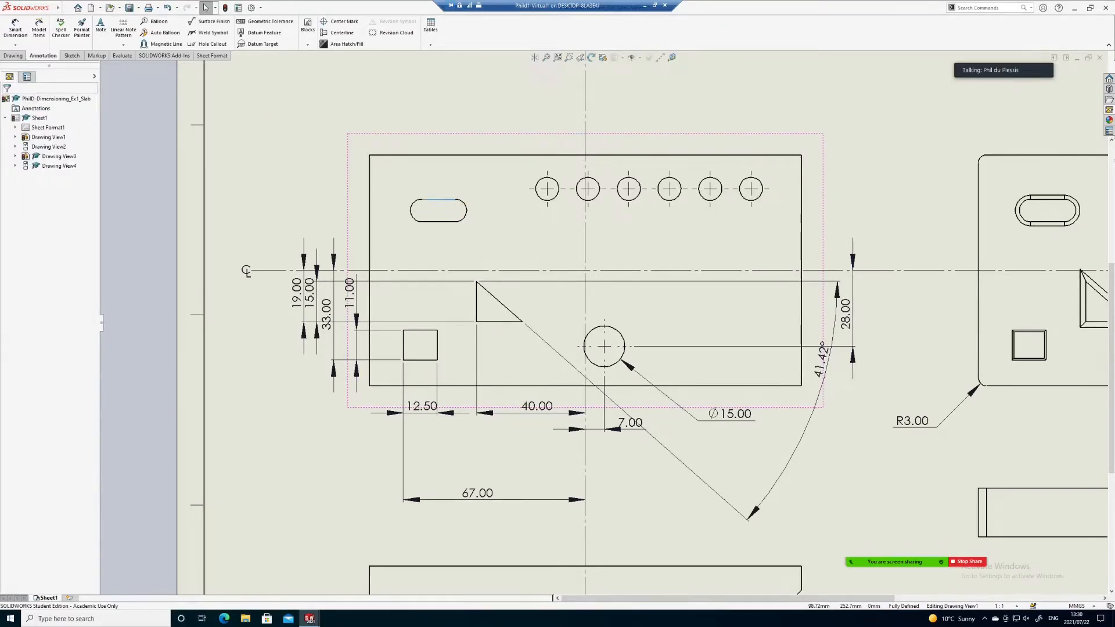
Step: Add centre marks at the centres of both rounded ends of the Vanilla view's slot, using the slot ends option
left_click(439, 200)
left_click(341, 22)
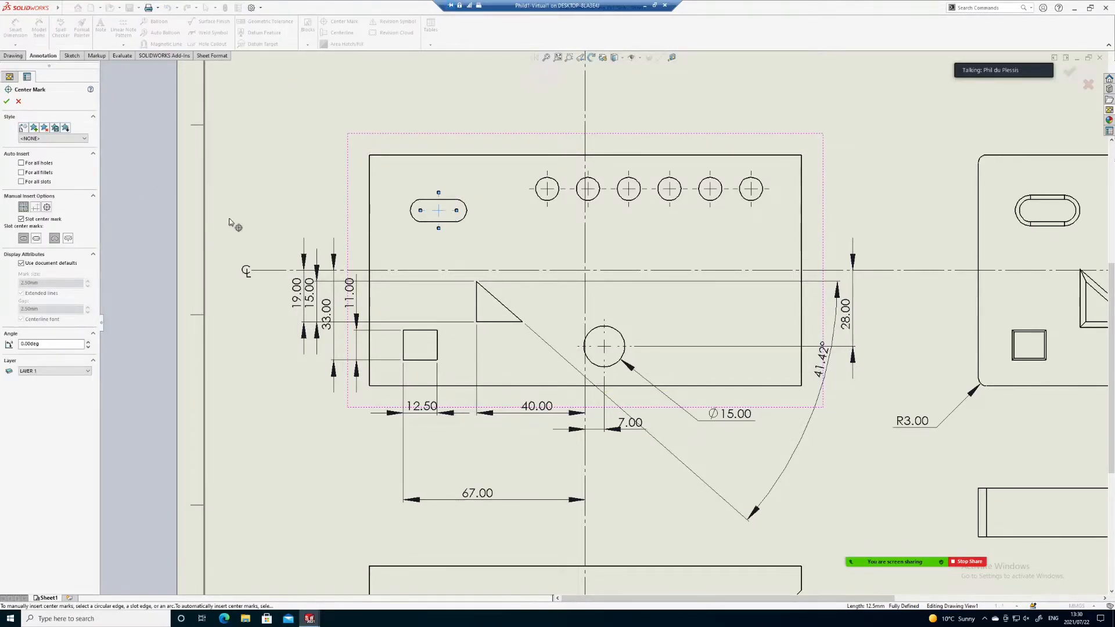
left_click(36, 240)
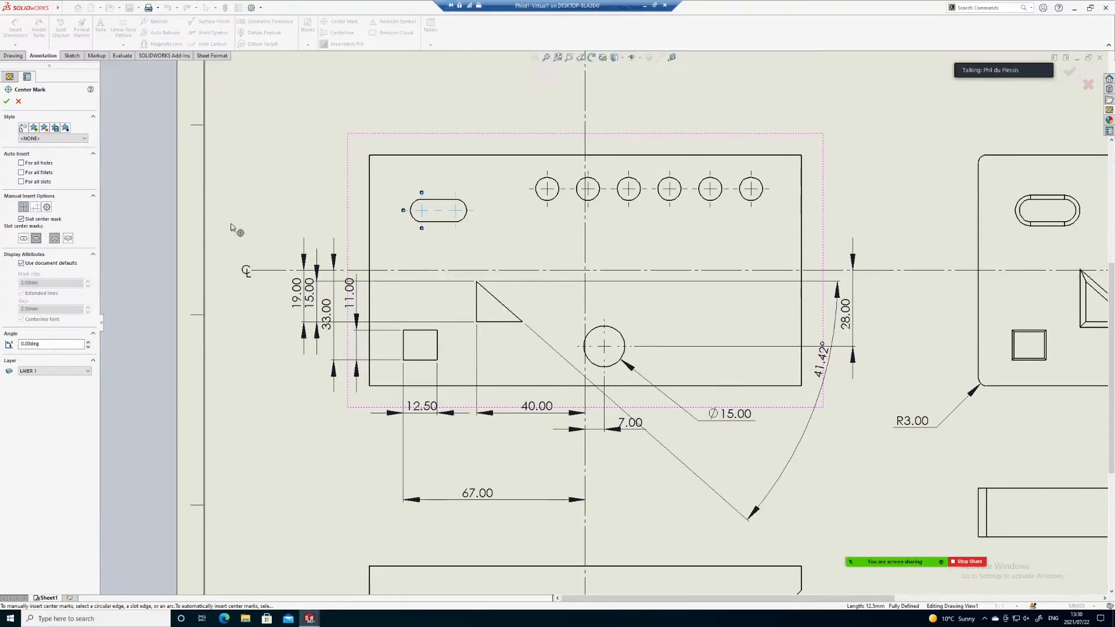
left_click(456, 216)
left_click(6, 102)
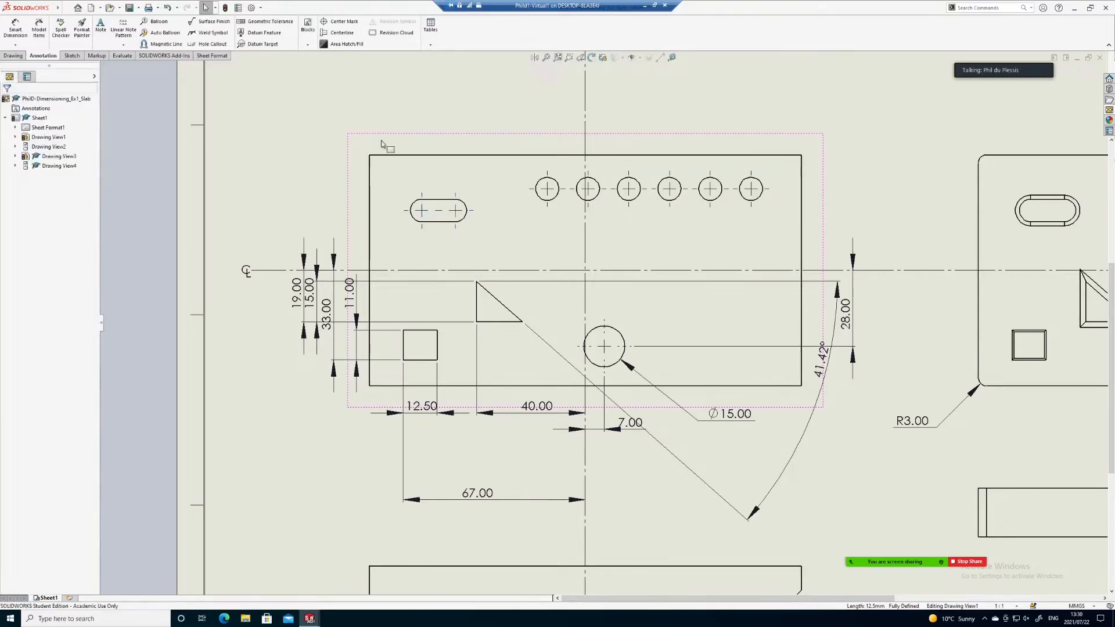
right_click_drag(446, 110, 446, 76)
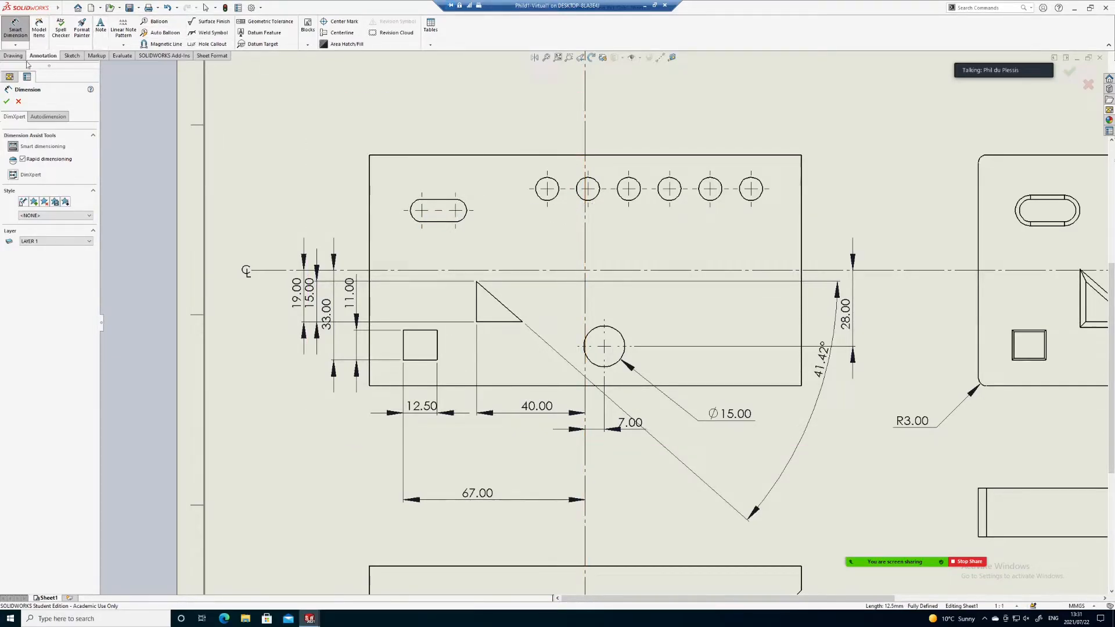
left_click(72, 56)
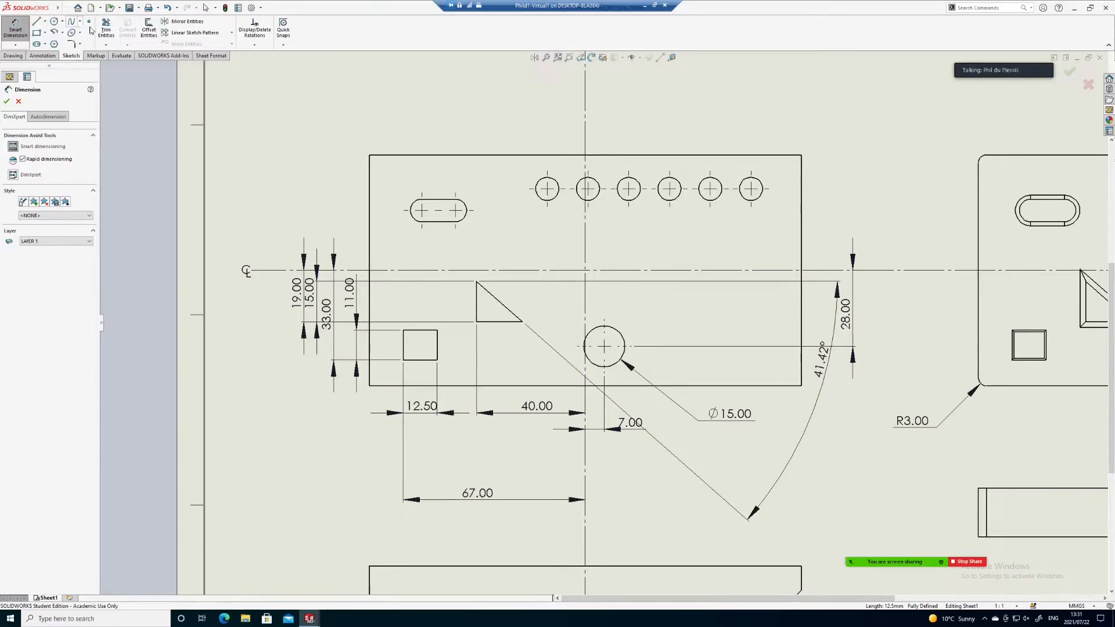
left_click(89, 23)
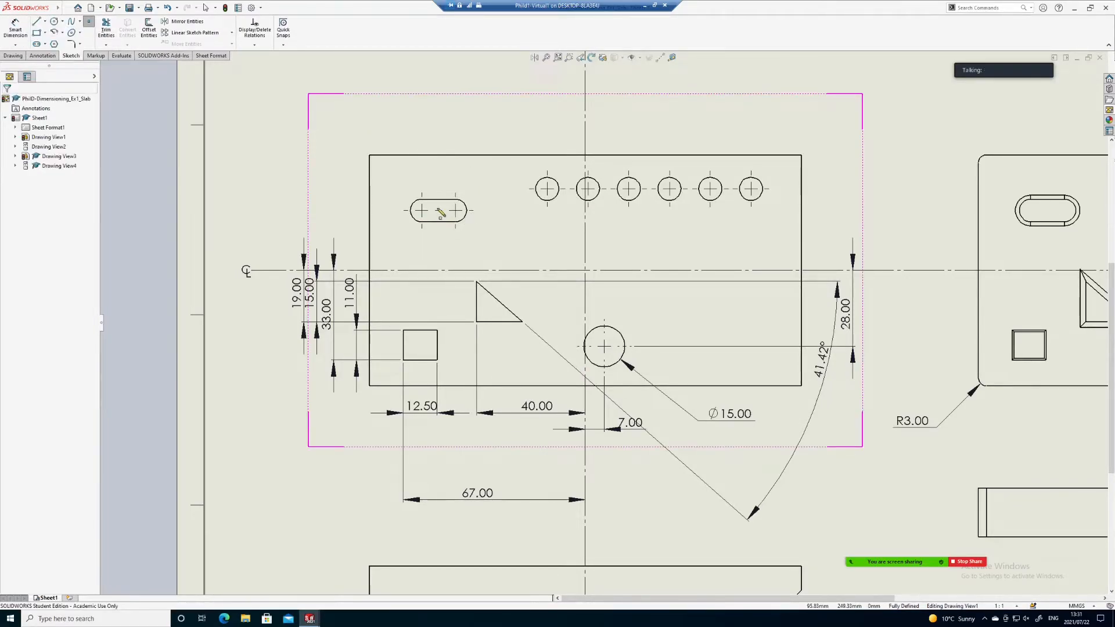
key("Escape")
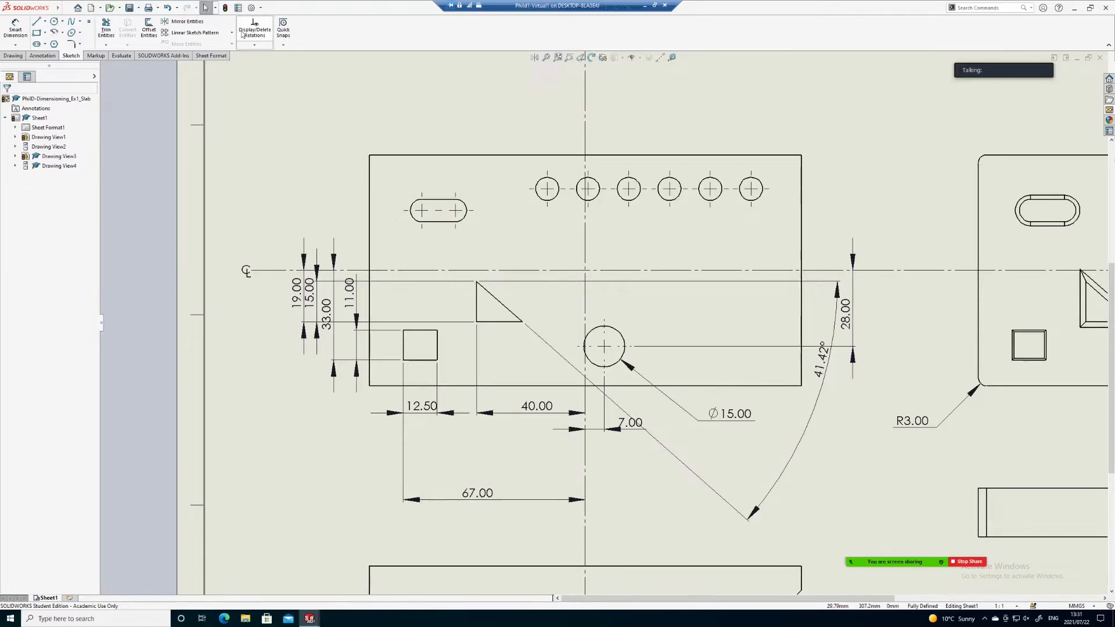
Step: Add a single centre mark at the middle of the Vanilla view's slot
left_click(44, 56)
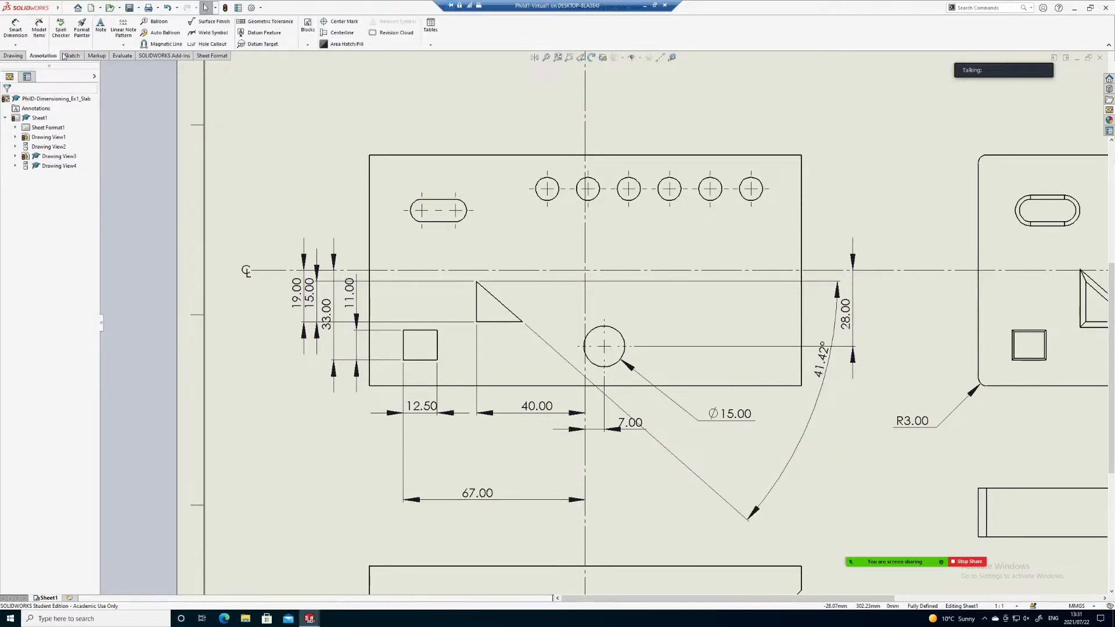
left_click(343, 22)
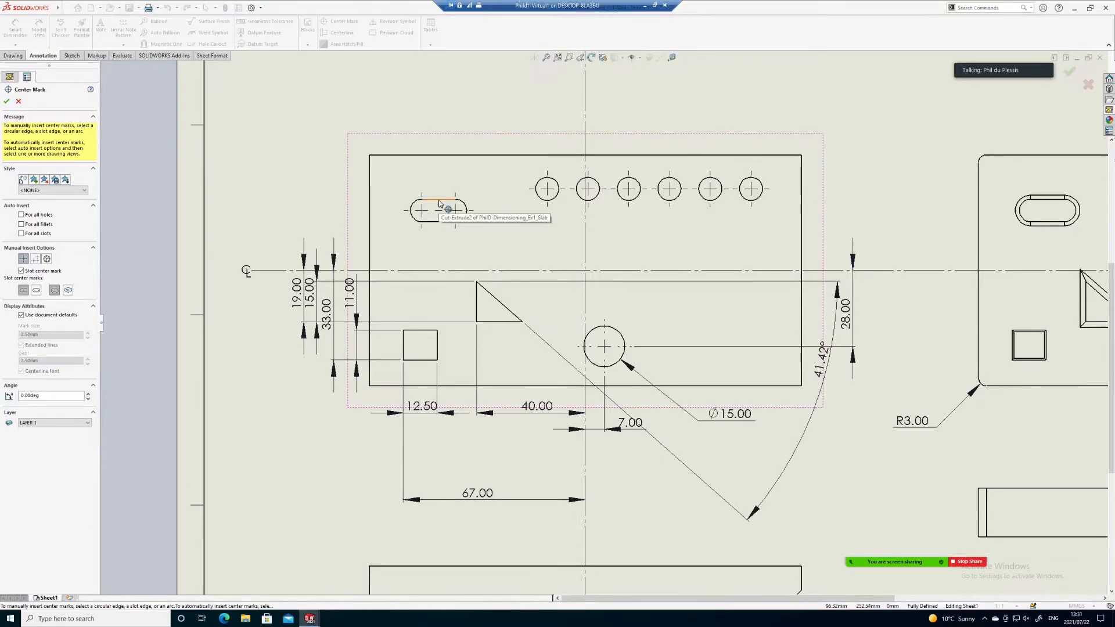
left_click(425, 213)
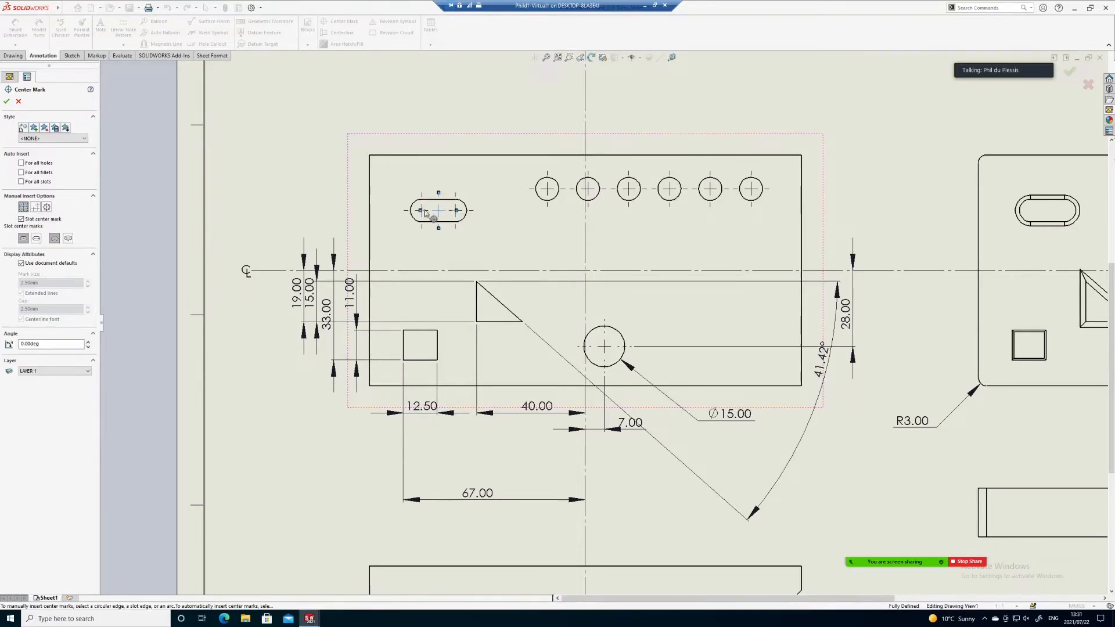
left_click(7, 102)
Step: Dimension the slot's middle horizontally from the vertical centerline, above the plate, and its height from the horizontal centerline, beside the plate
right_click_drag(488, 117, 483, 77)
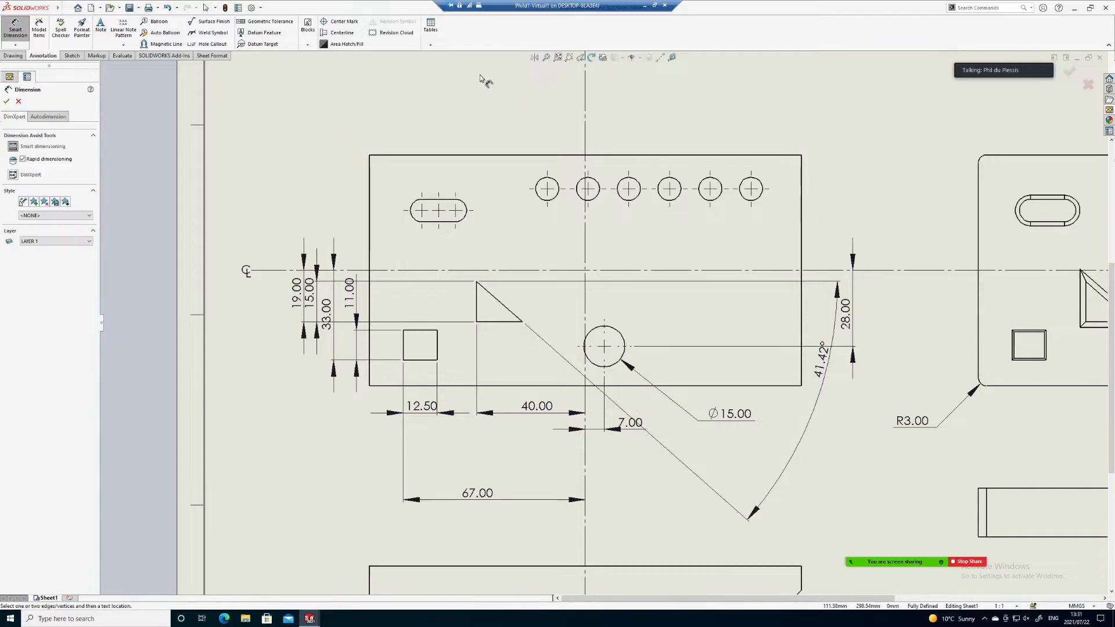
left_click(585, 120)
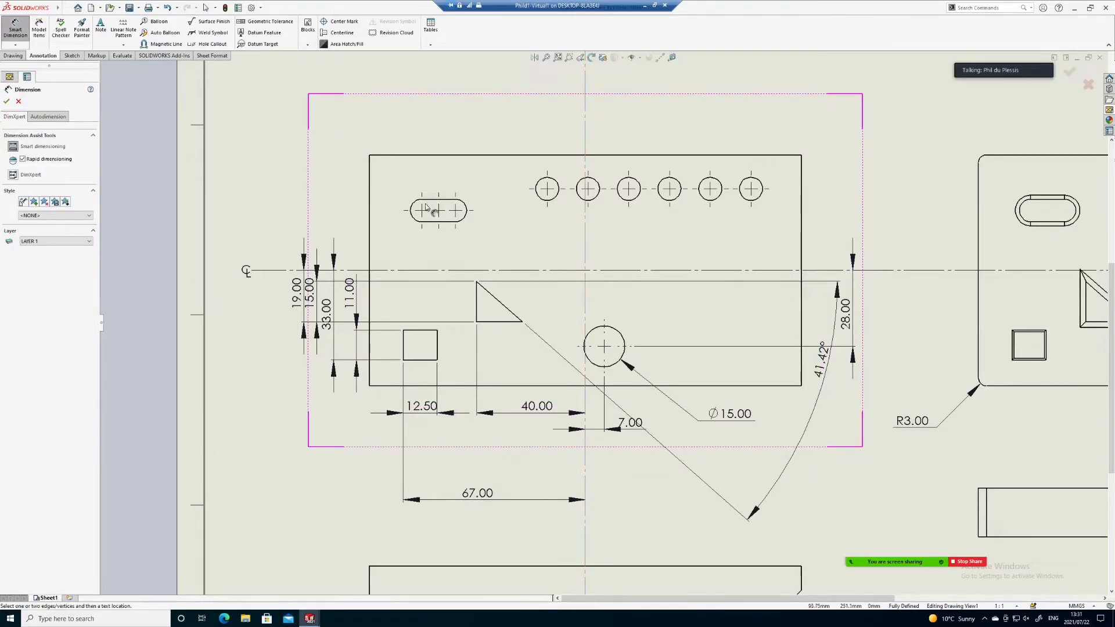
left_click(440, 210)
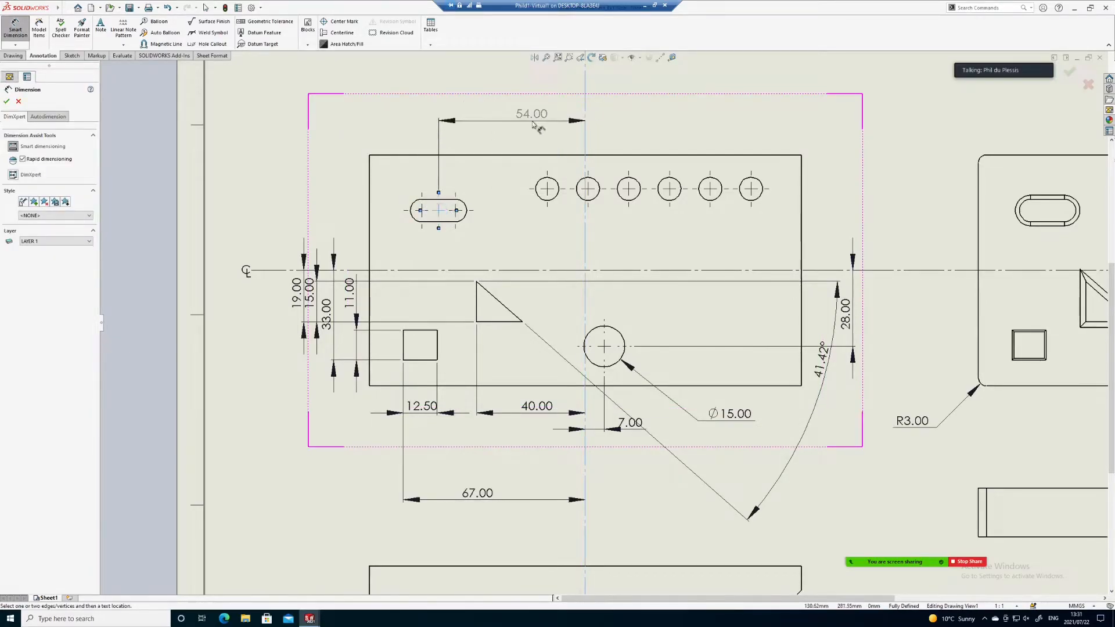
left_click(516, 124)
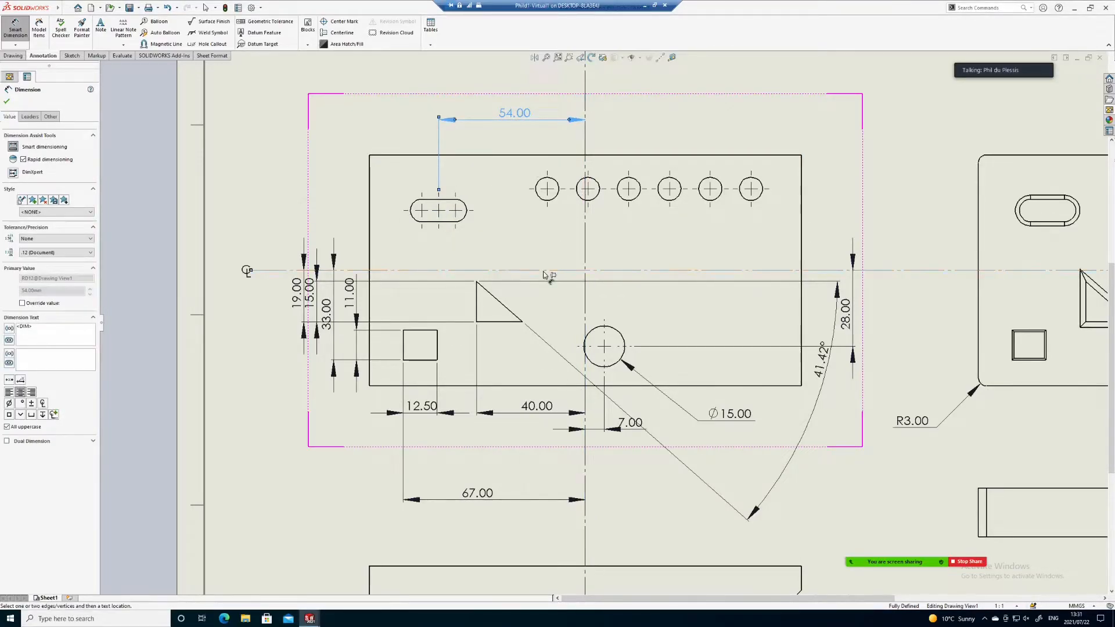
left_click(411, 213)
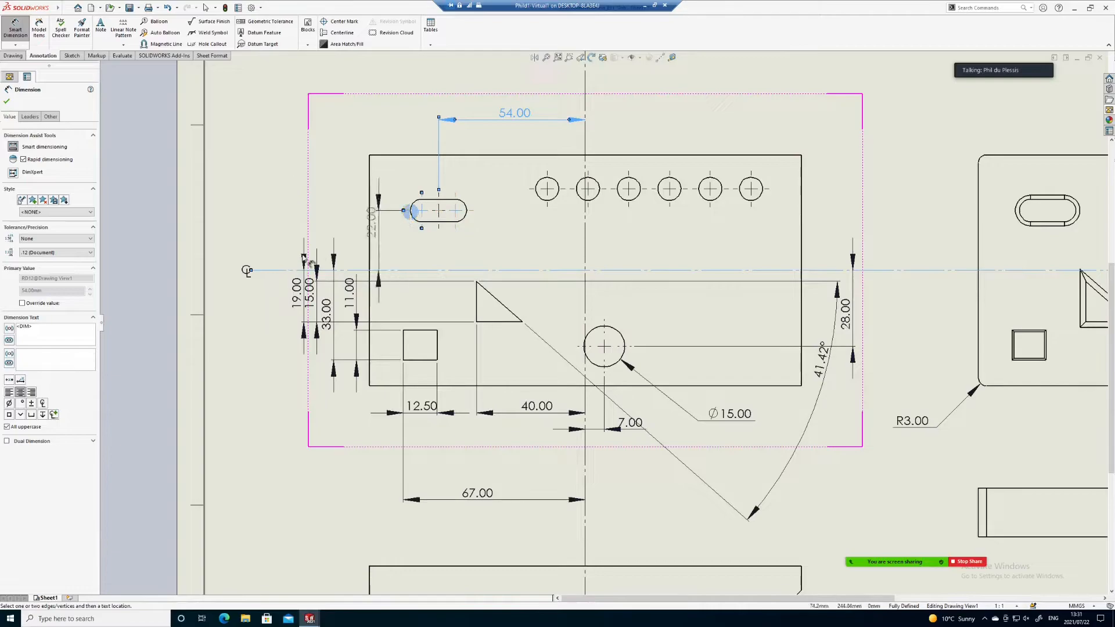
left_click(272, 250)
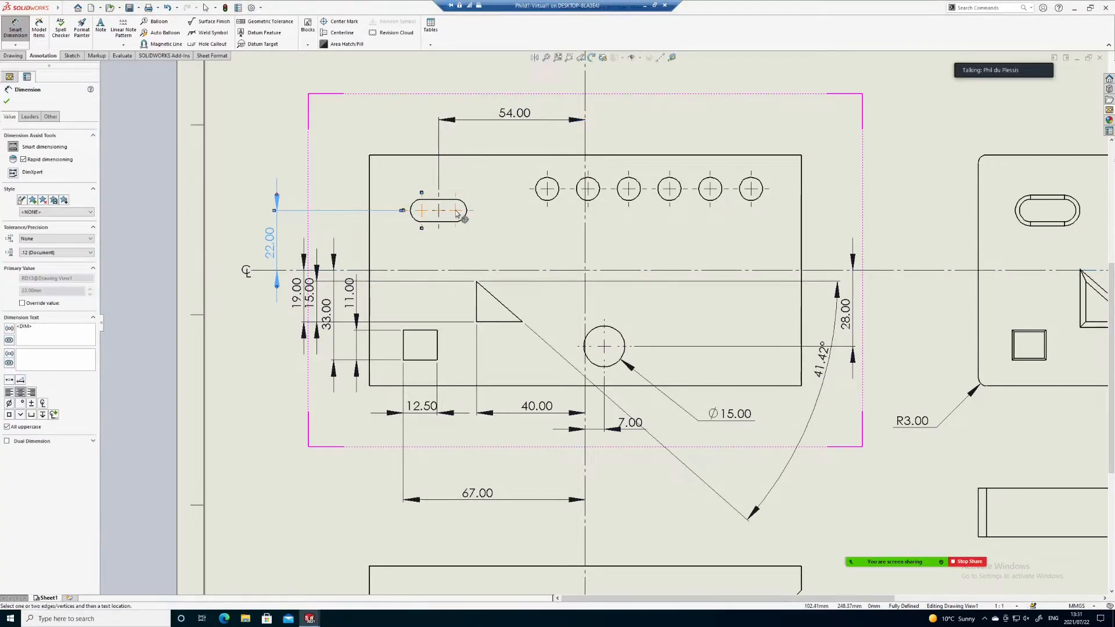
Step: Dimension the slot's size: the distance between its end centres, its width across the straight edges, and its end radius
left_click(422, 210)
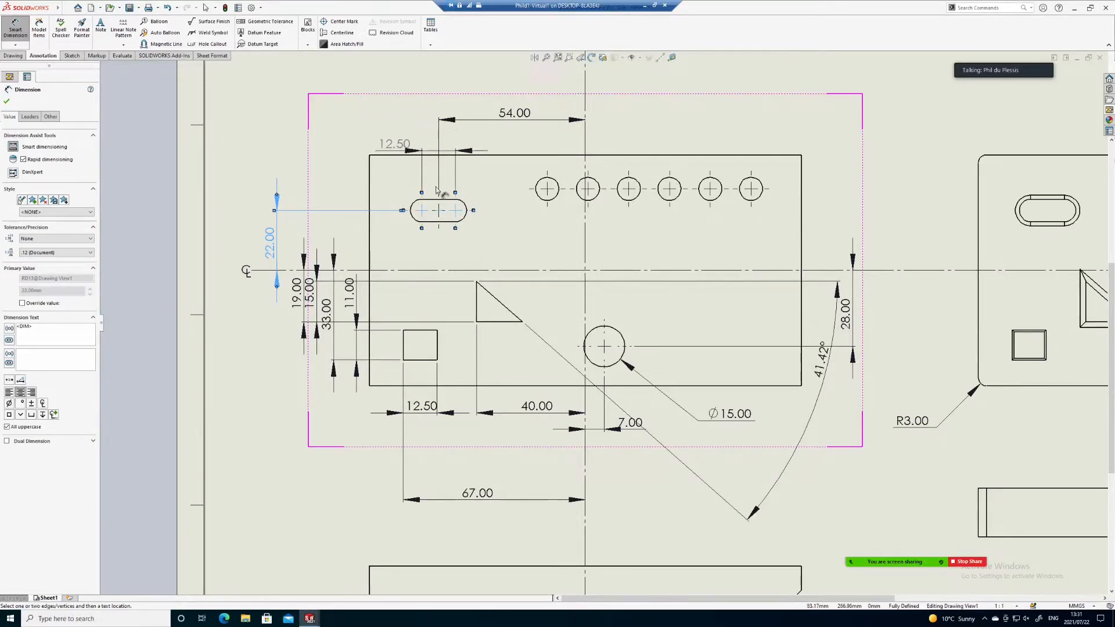
left_click(384, 137)
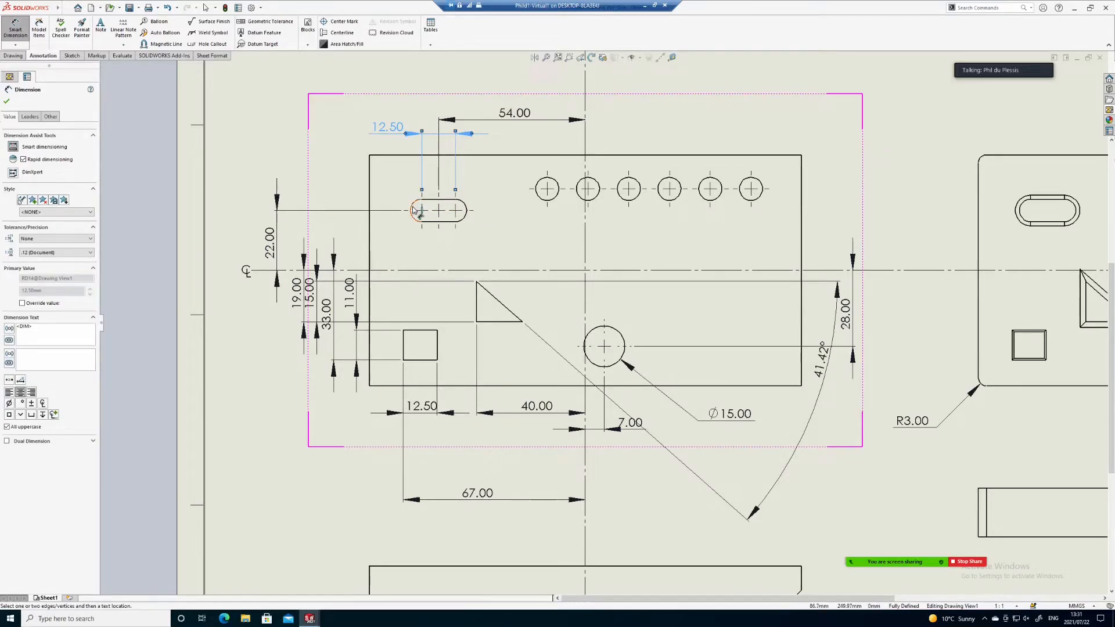
left_click(432, 202)
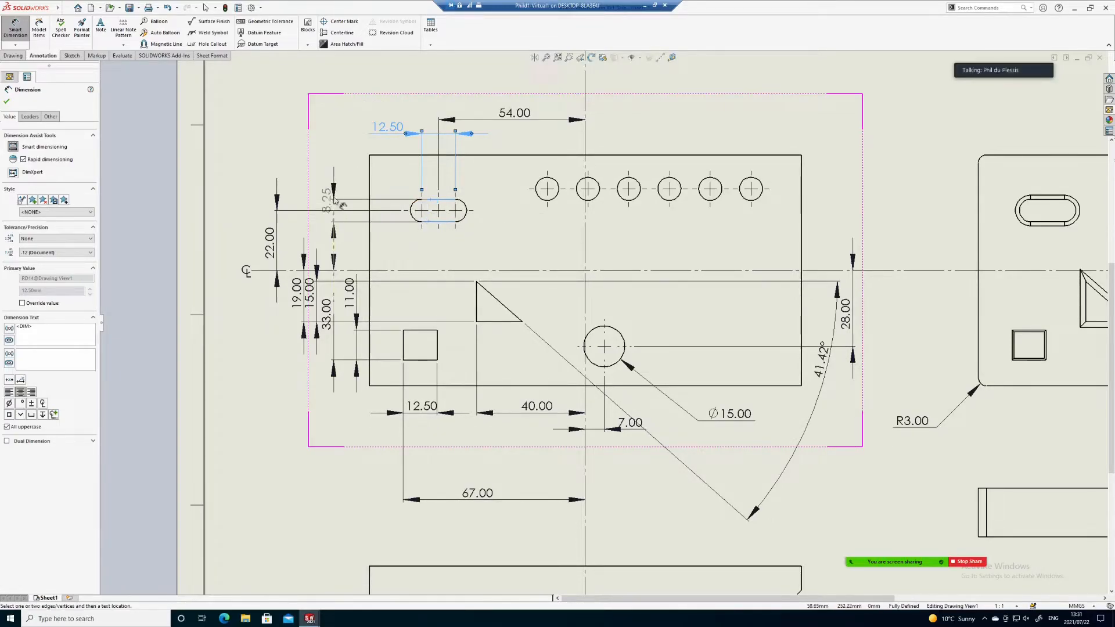
left_click(335, 170)
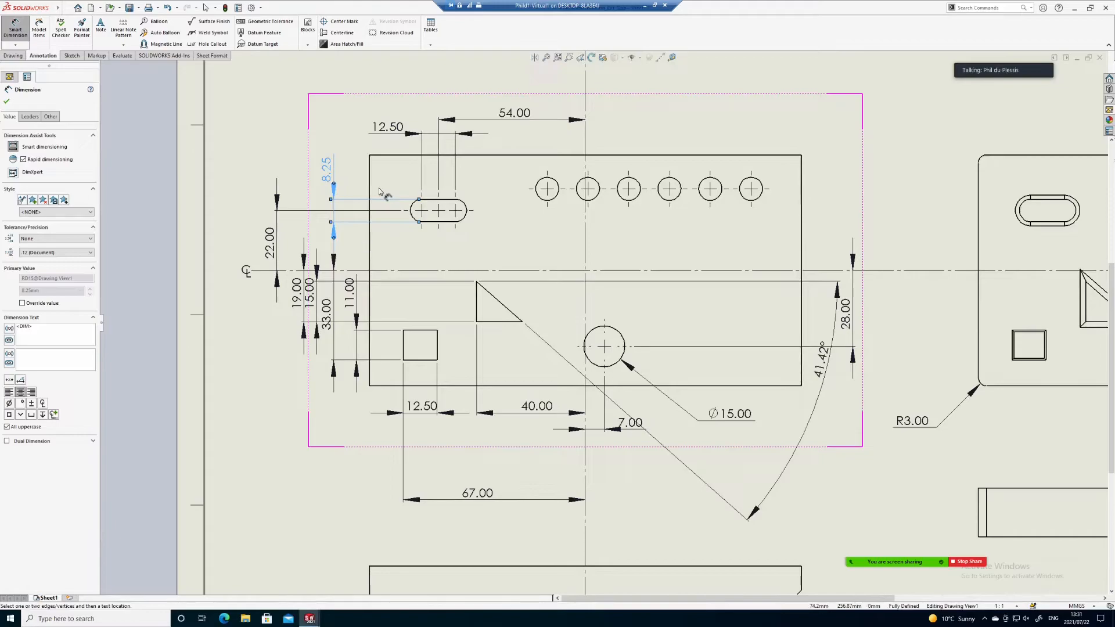
left_click(415, 207)
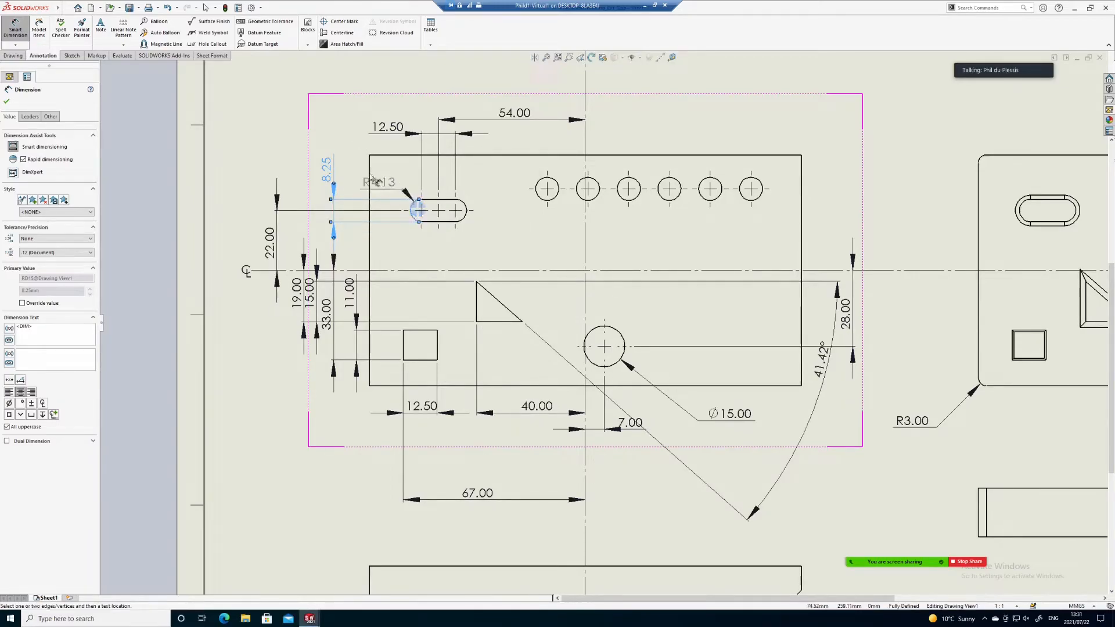
left_click(356, 173)
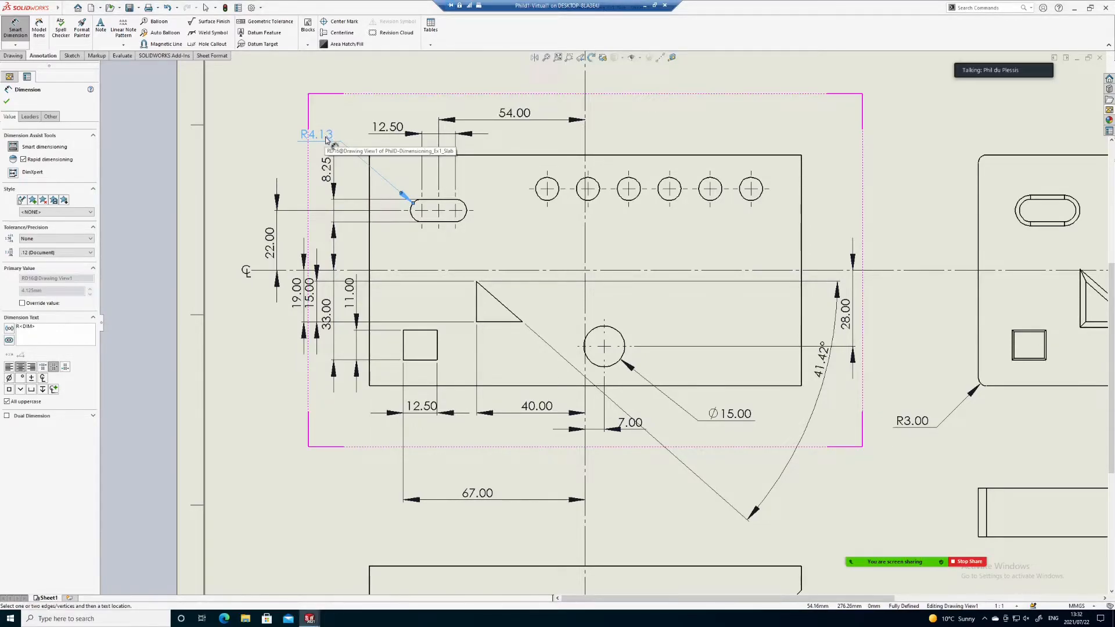
Step: Delete the slot's width dimension and move its end radius dimension slightly lower, beside the plate's upper corner
key("Escape")
left_click(335, 180)
key("Delete")
left_click_drag(316, 134, 322, 160)
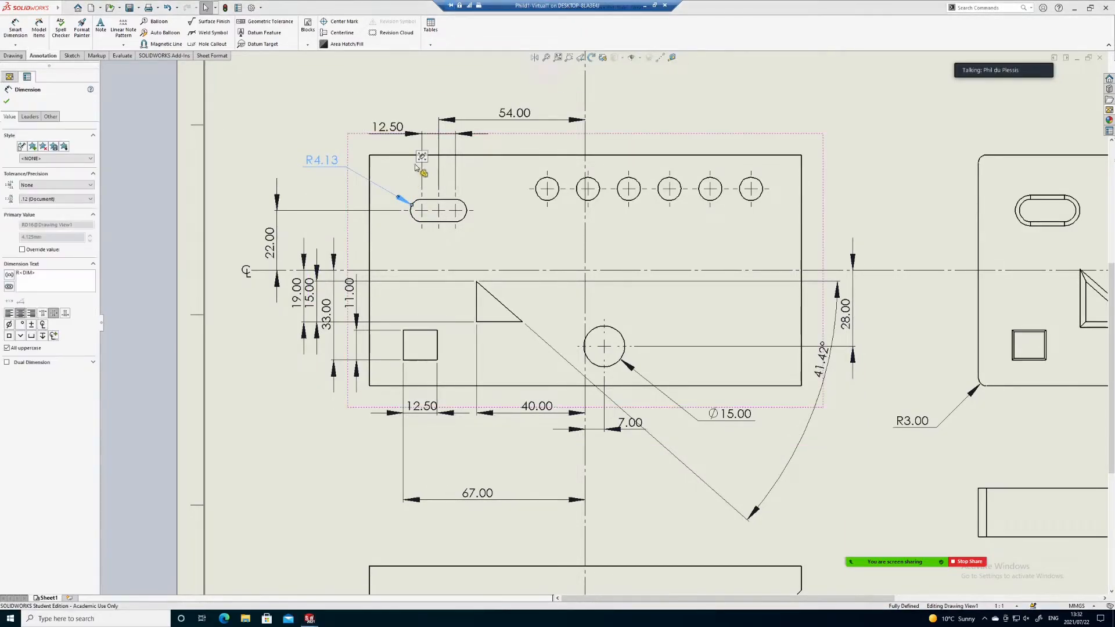
Step: Dimension the first small hole of the Vanilla view's row horizontally and vertically from the two centerlines
left_click(523, 121)
scroll(525, 194, "up", 1)
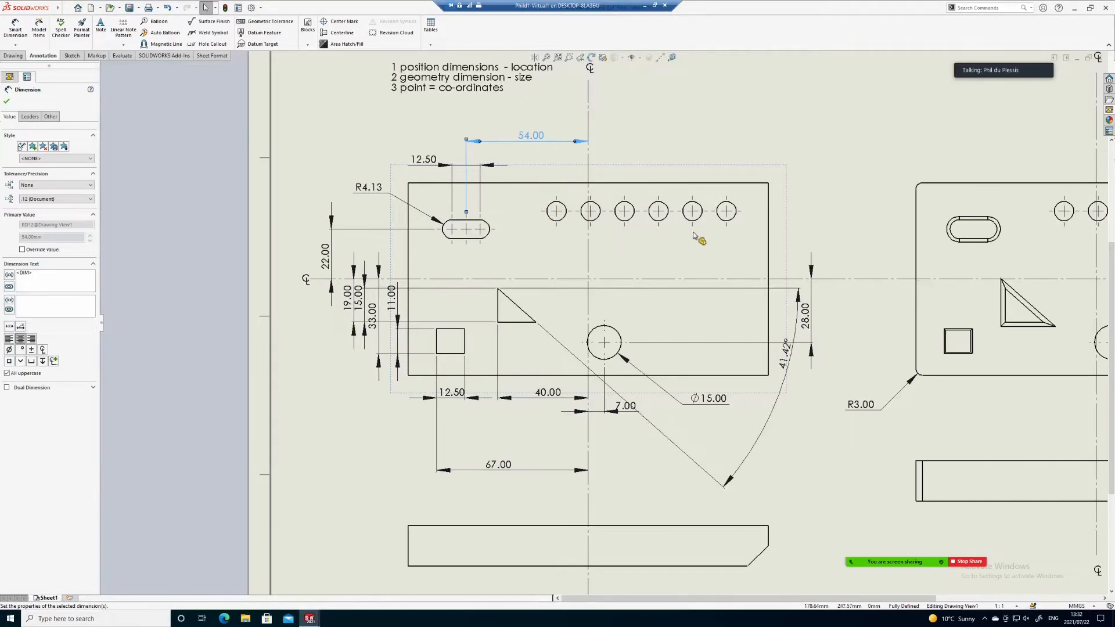
scroll(744, 193, "down", 1)
left_click(717, 139)
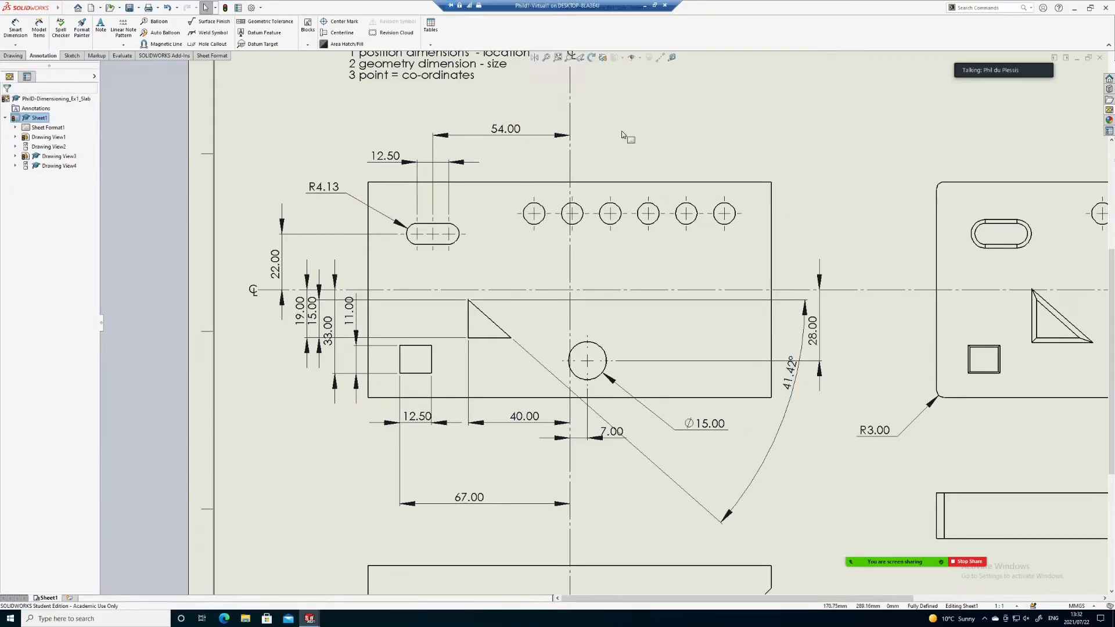
right_click_drag(642, 133, 646, 98)
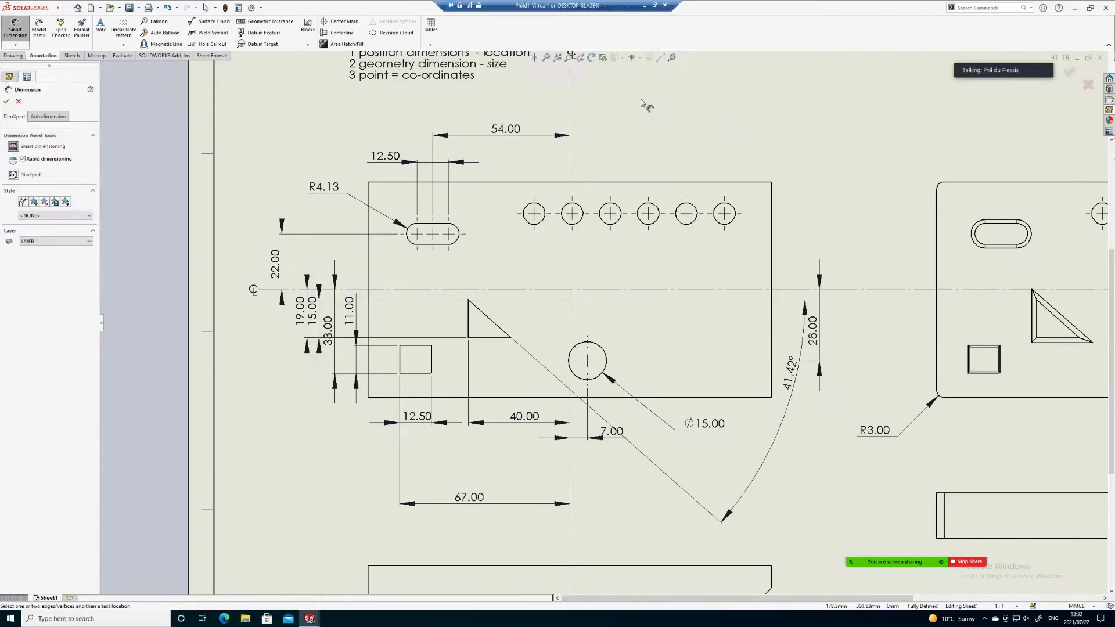
left_click(535, 213)
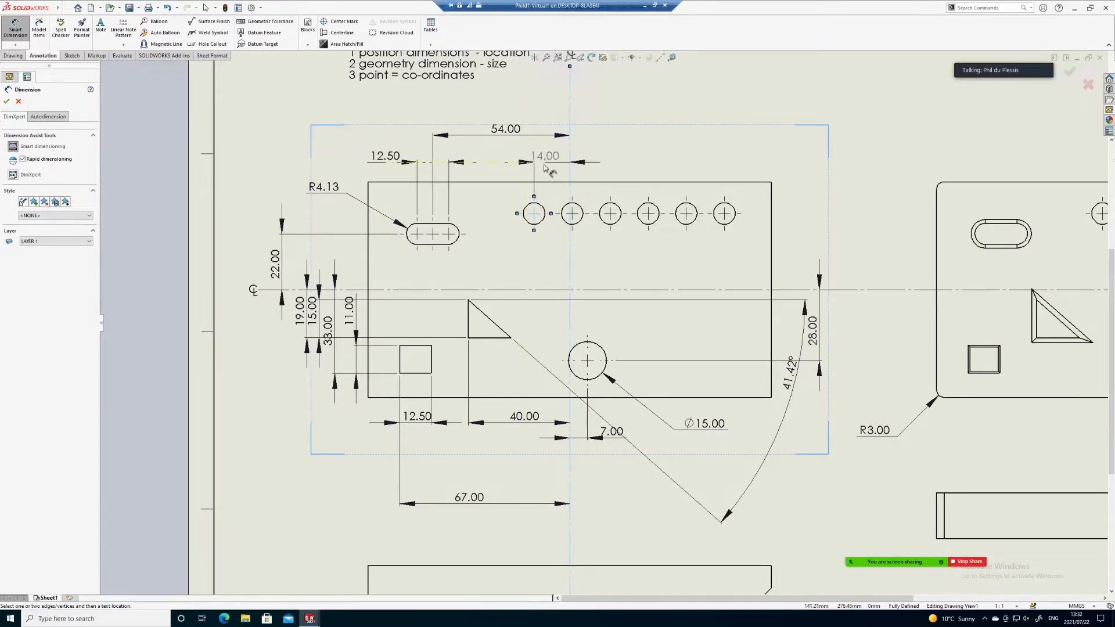
left_click(511, 166)
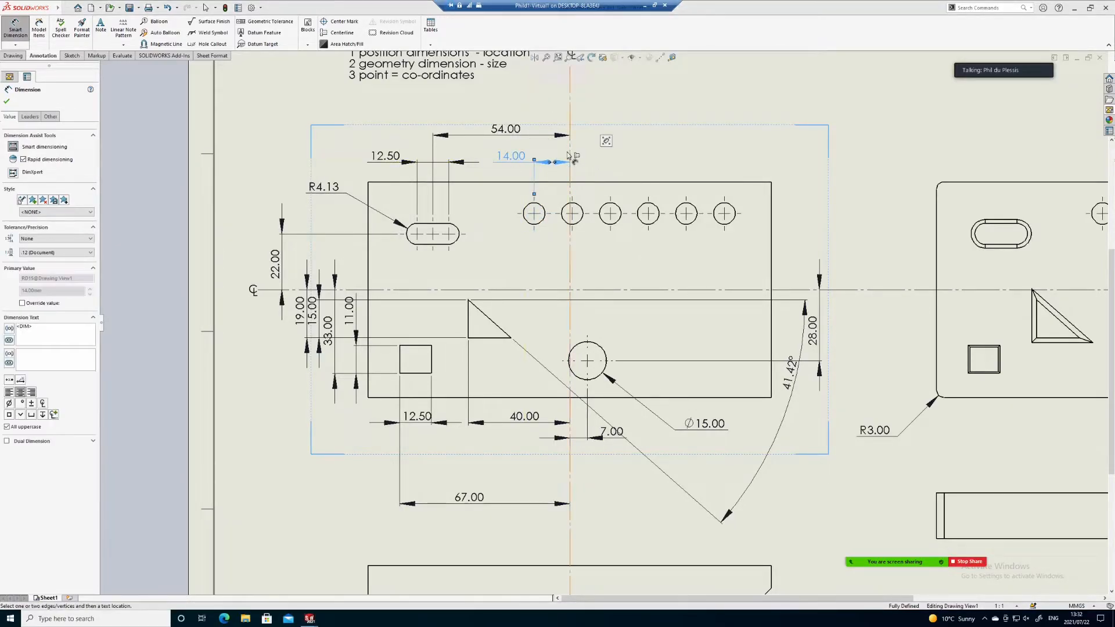
left_click(544, 289)
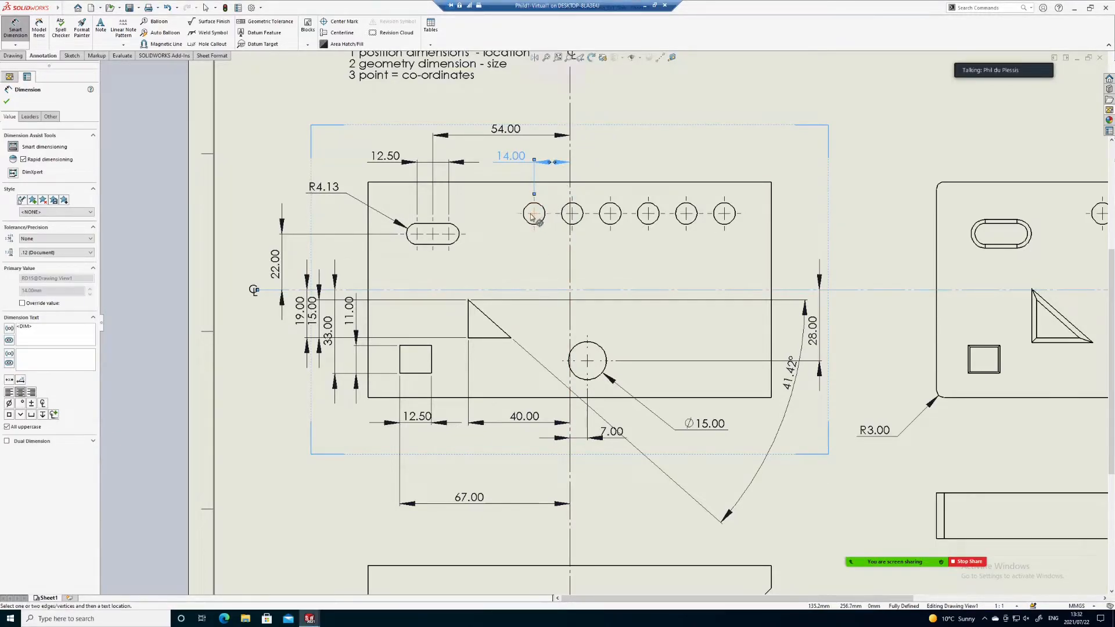
left_click(518, 217)
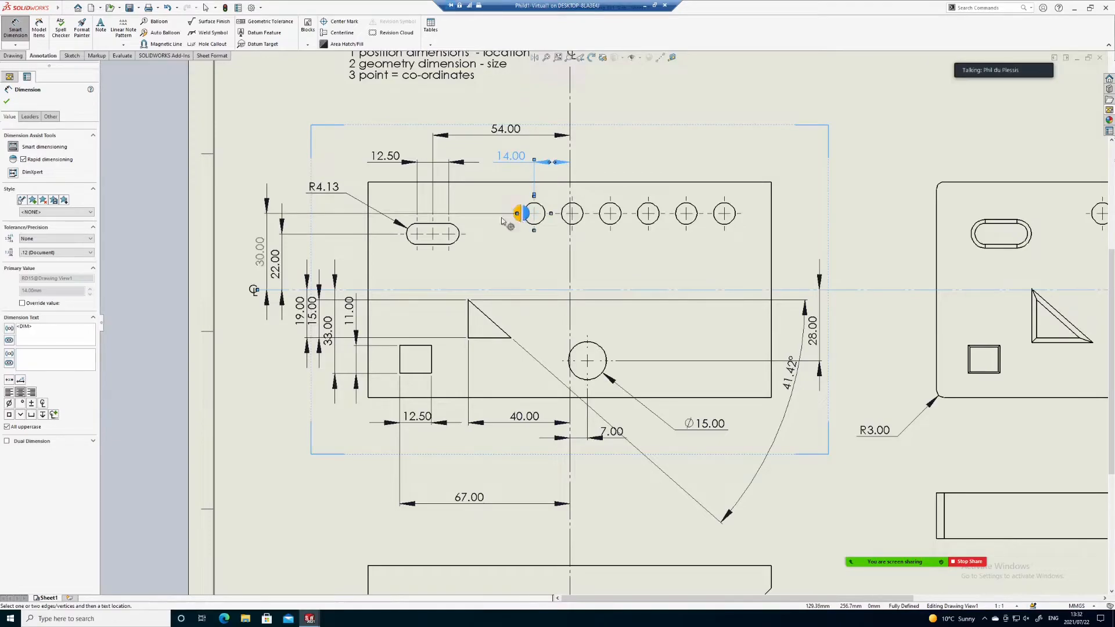
left_click(335, 251)
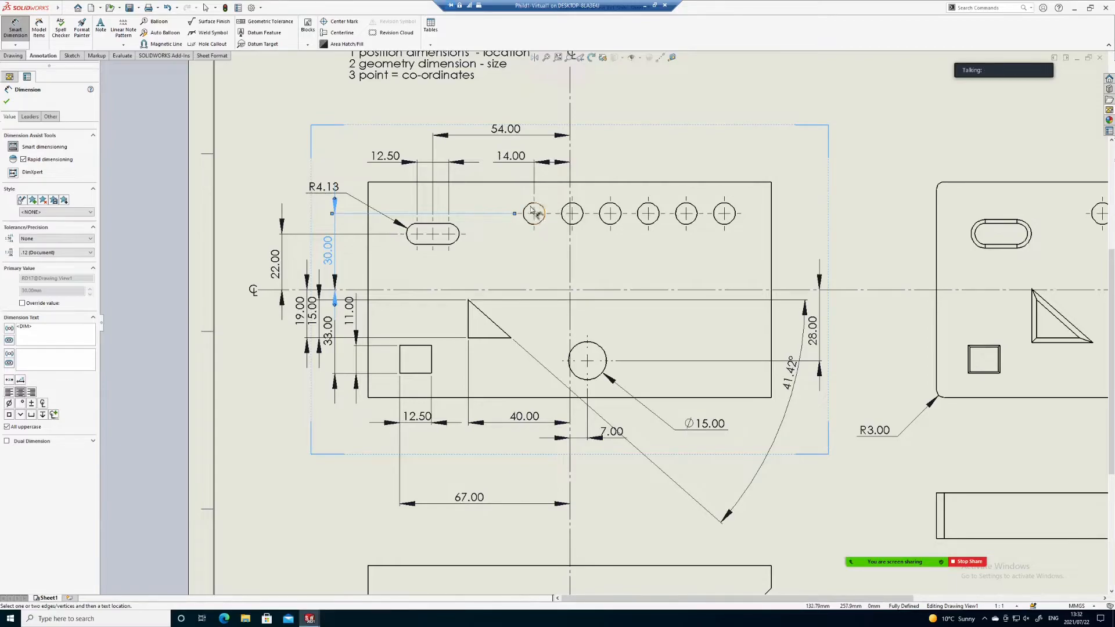
Step: Dimension the spacing between the first two small holes and place it above the slot's location dimension
left_click(574, 203)
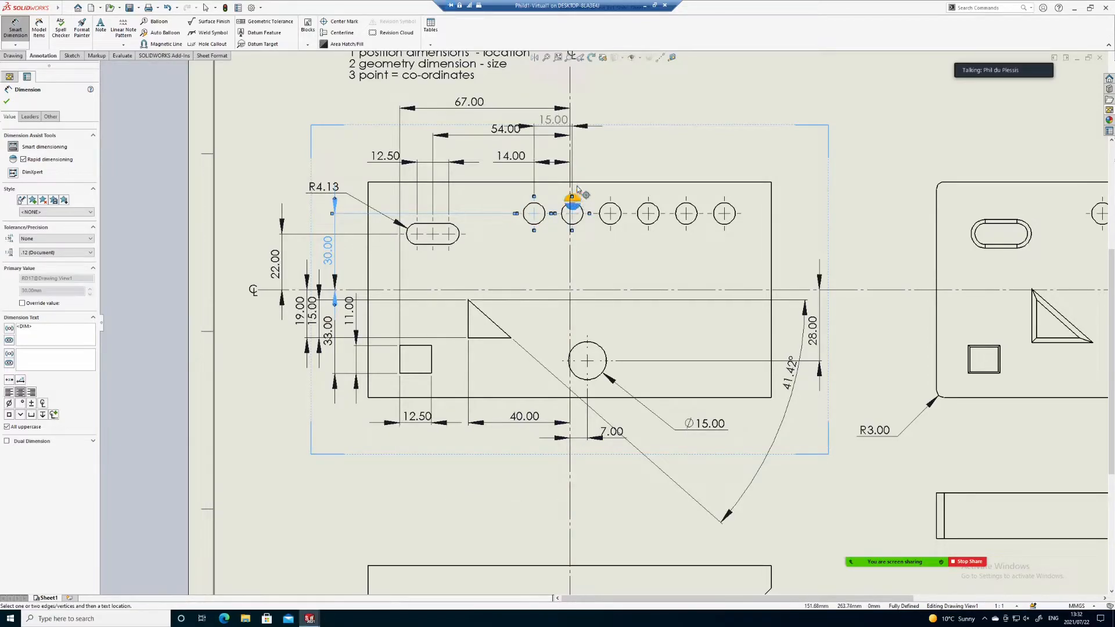
left_click(561, 115)
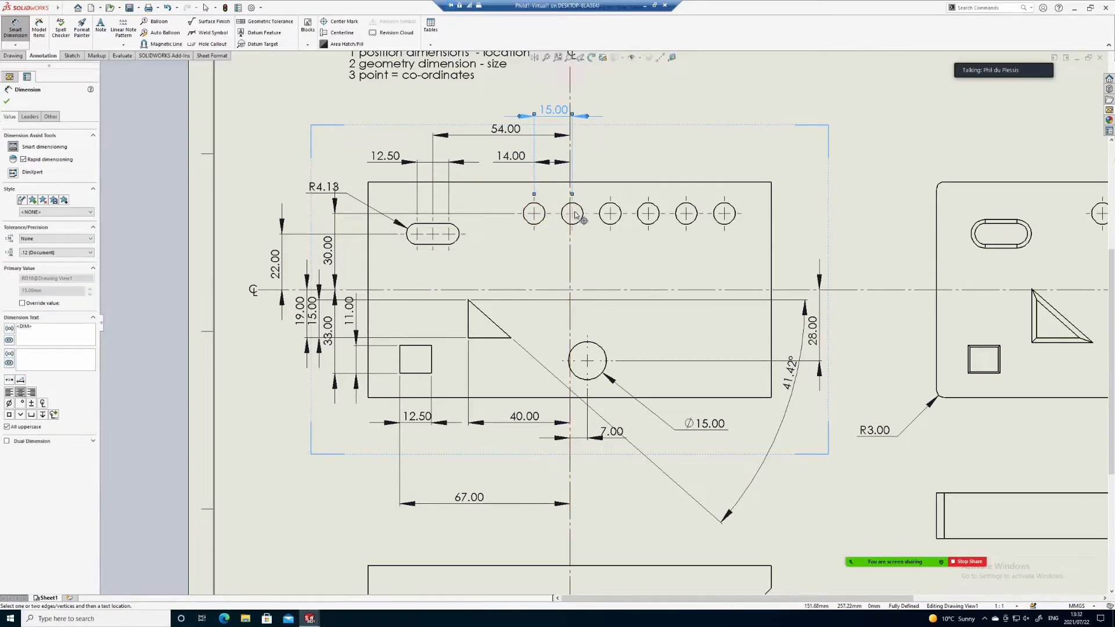
left_click_drag(554, 112, 554, 107)
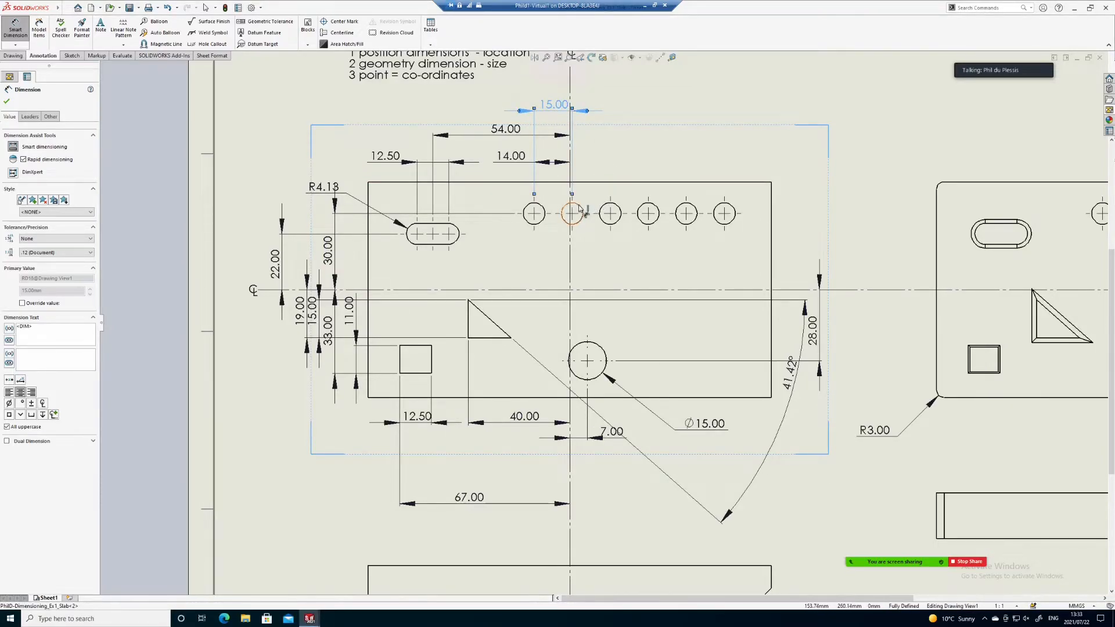
left_click(629, 109)
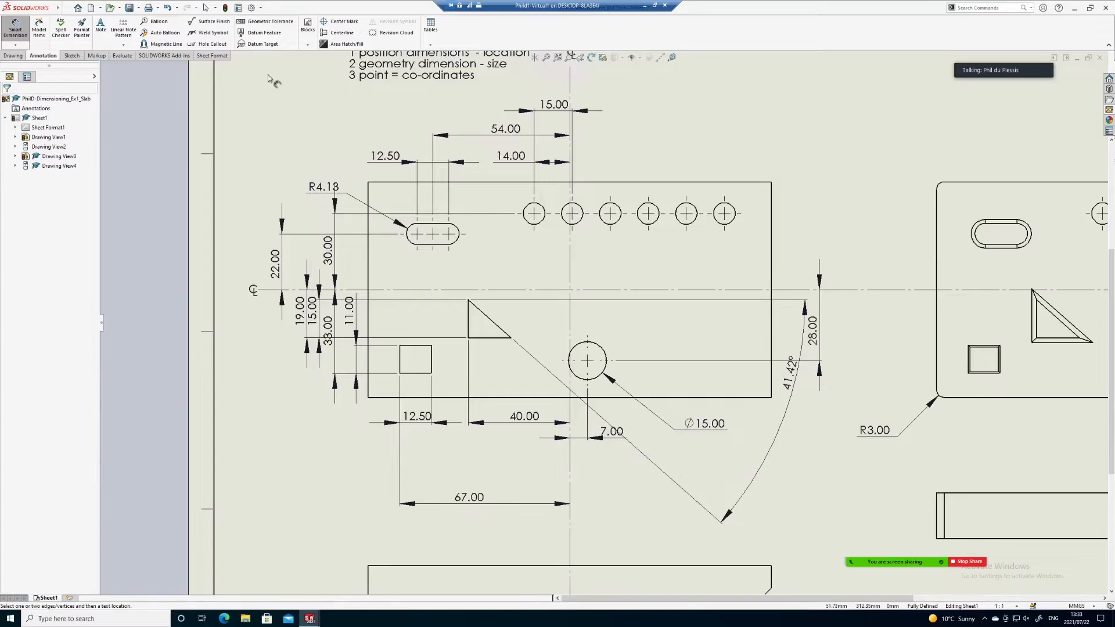
Step: Add a note reading 6 without a leader just above the row, between the first two small holes of the Vanilla view
left_click(100, 26)
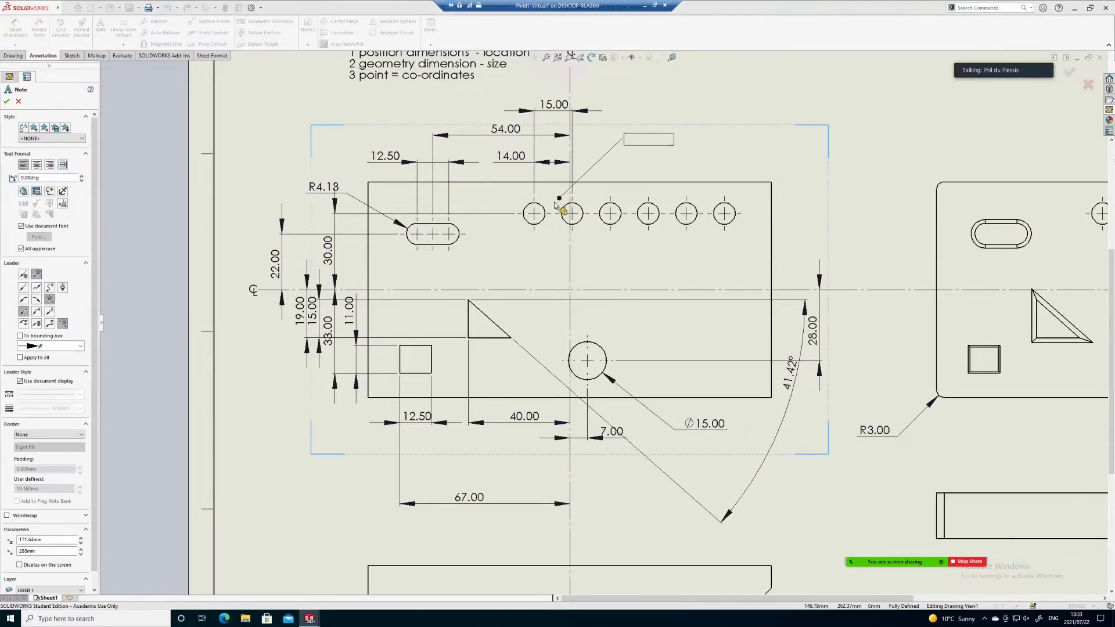
left_click(24, 274)
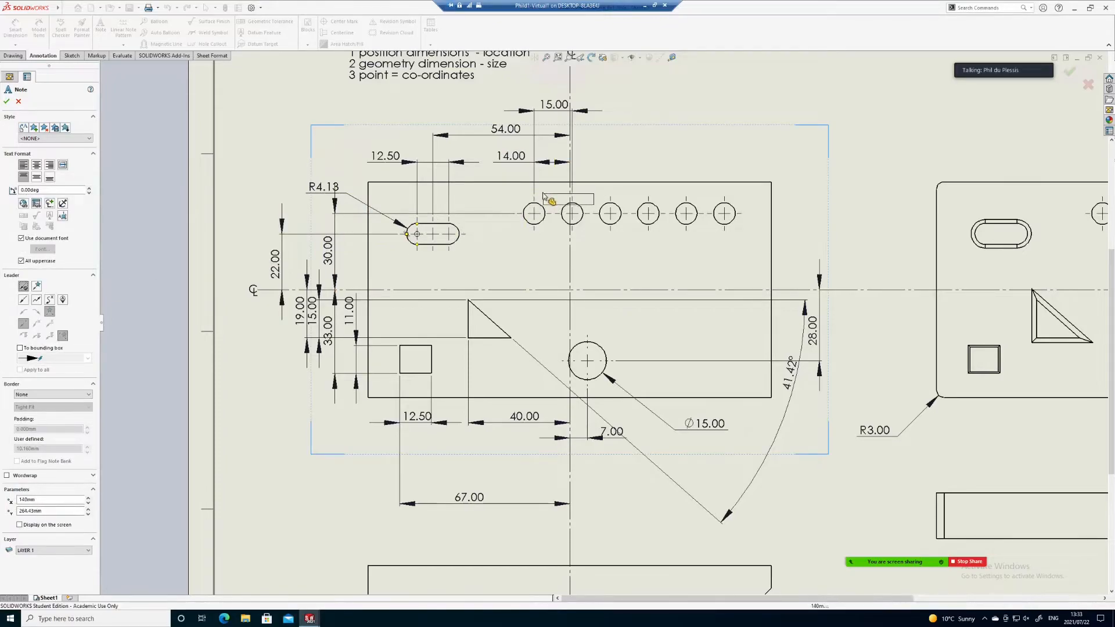
left_click(549, 199)
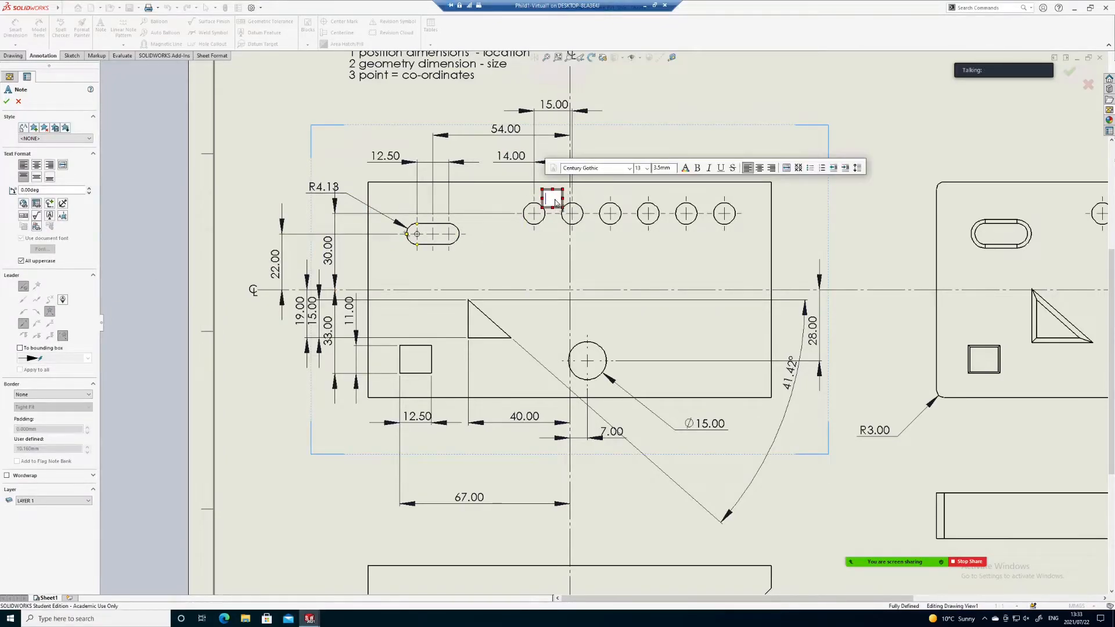
type("6")
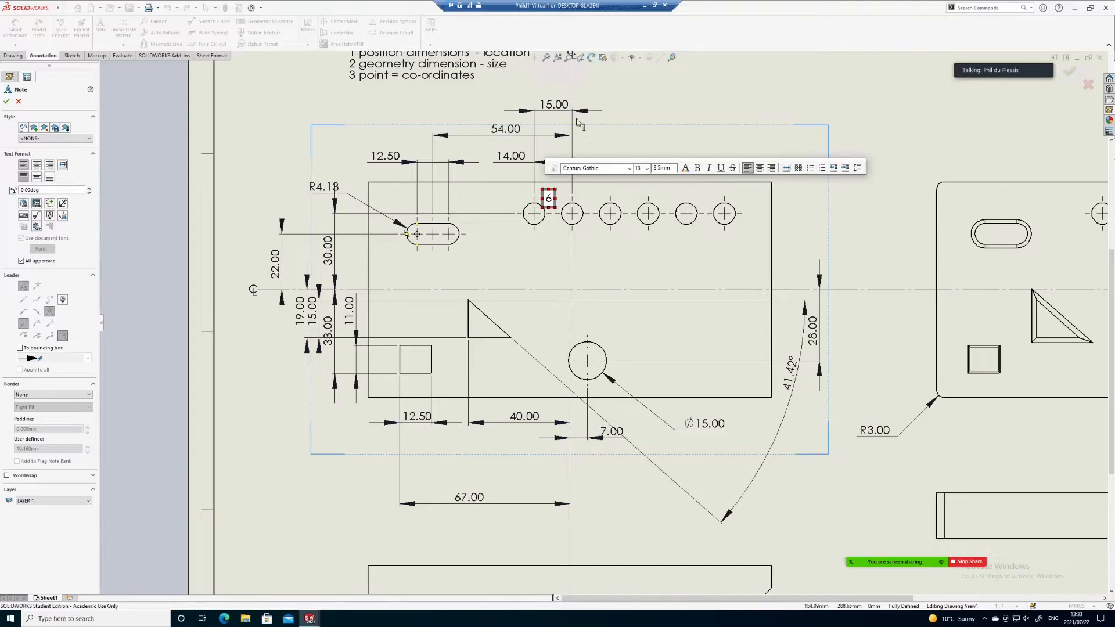
left_click(608, 134)
key("Escape")
left_click_drag(549, 199, 554, 201)
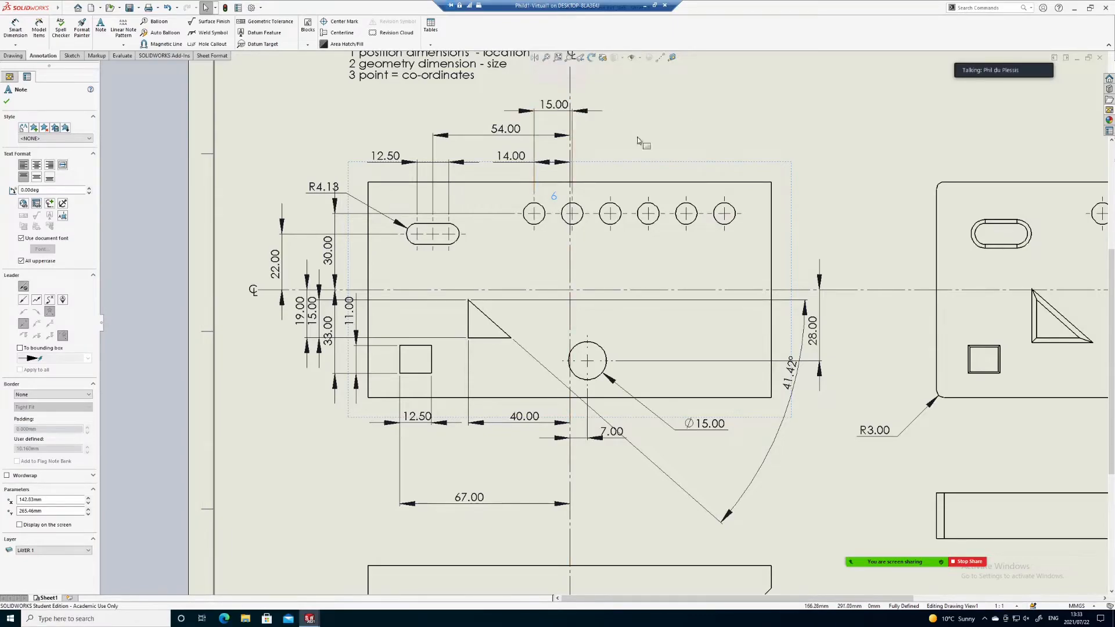
Step: Dimension the diameter of the first small hole, placing the text above the plate
right_click_drag(695, 86, 695, 60)
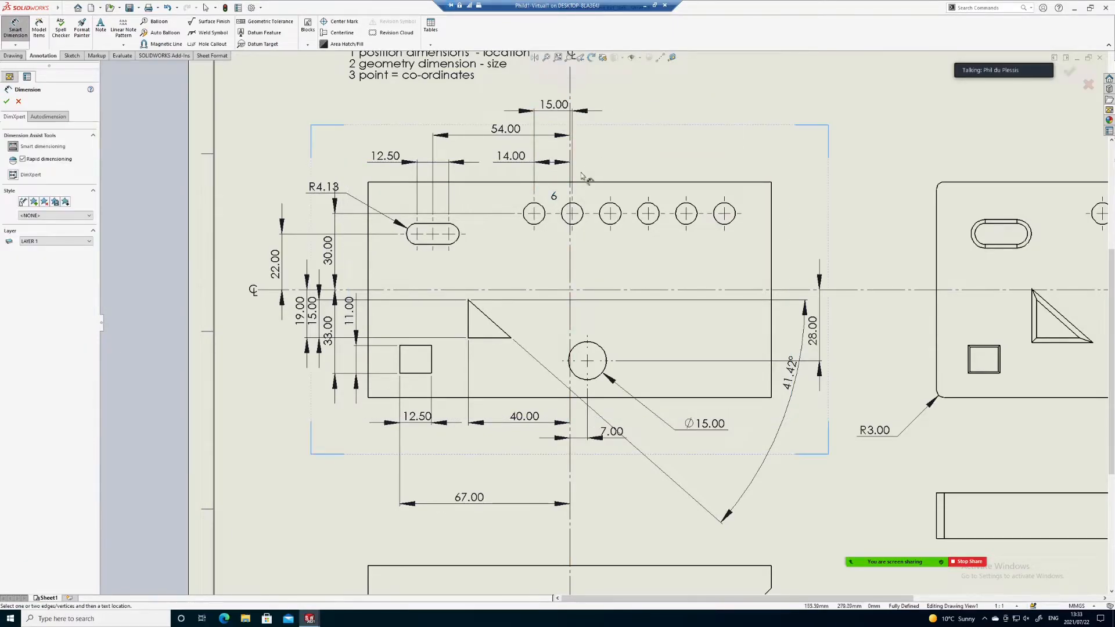
left_click(543, 210)
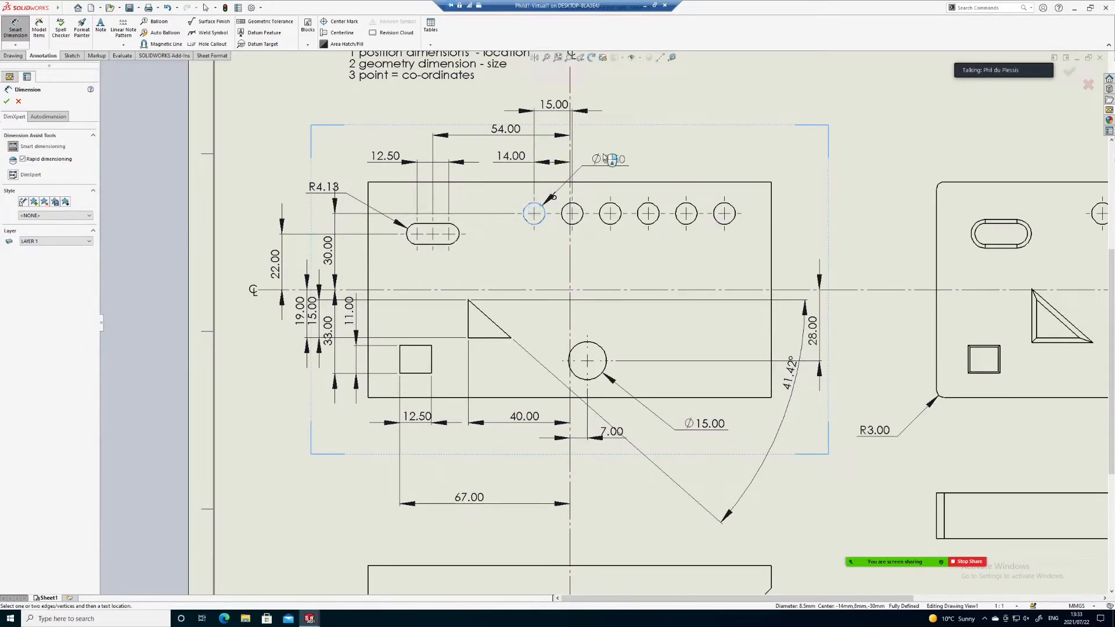
left_click(620, 158)
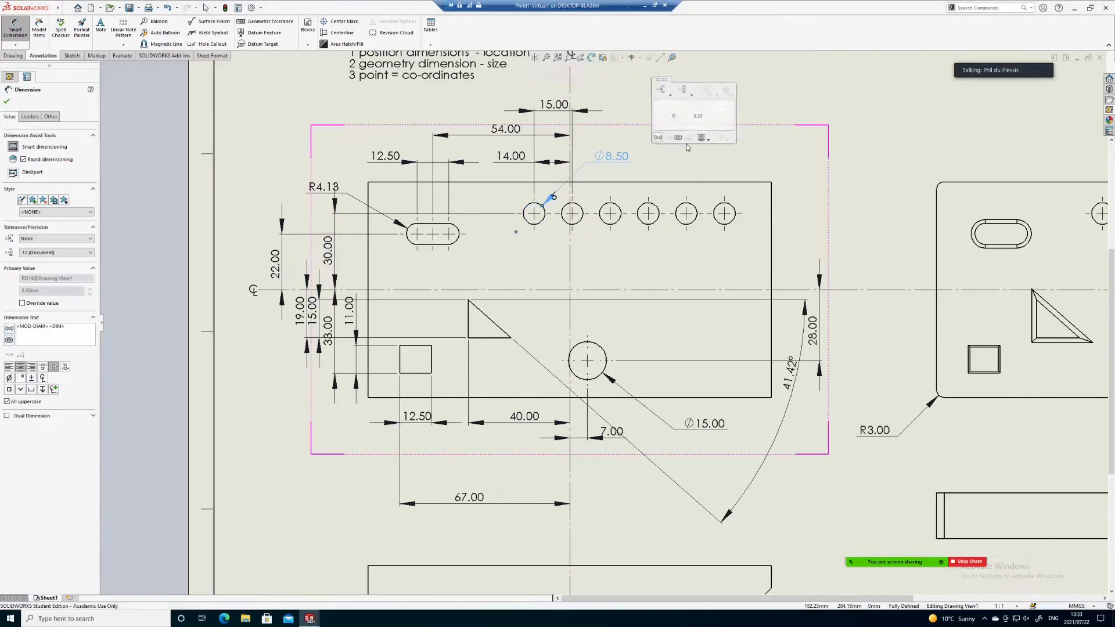
key("Escape")
Step: Move the note 6 to just below the row, between the first two small holes
scroll(627, 207, "up", 1)
scroll(667, 287, "down", 1)
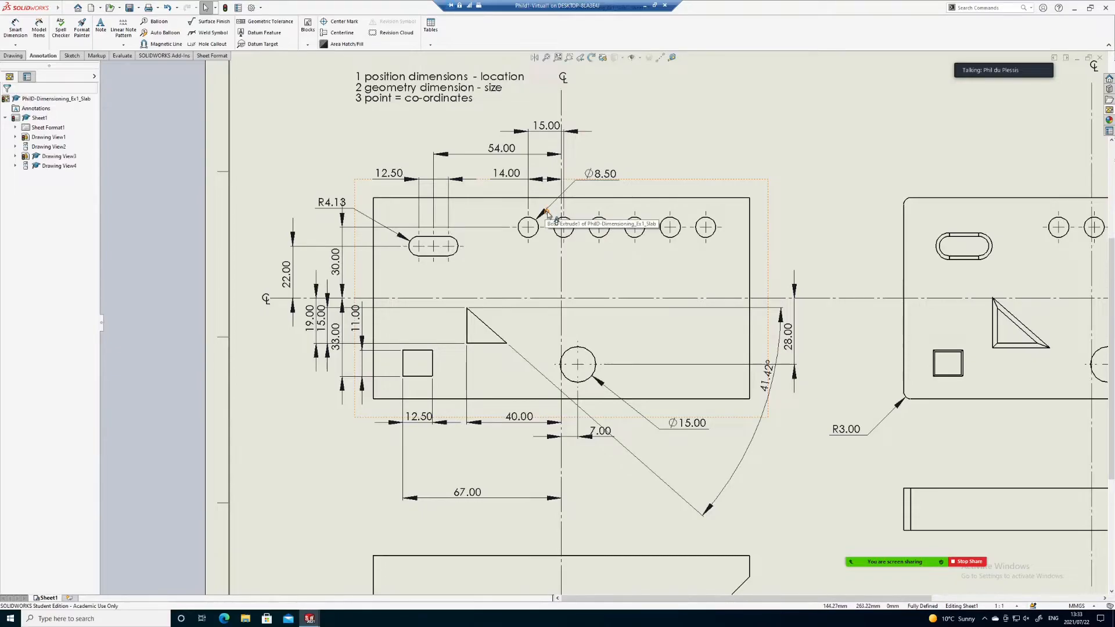
left_click(546, 249)
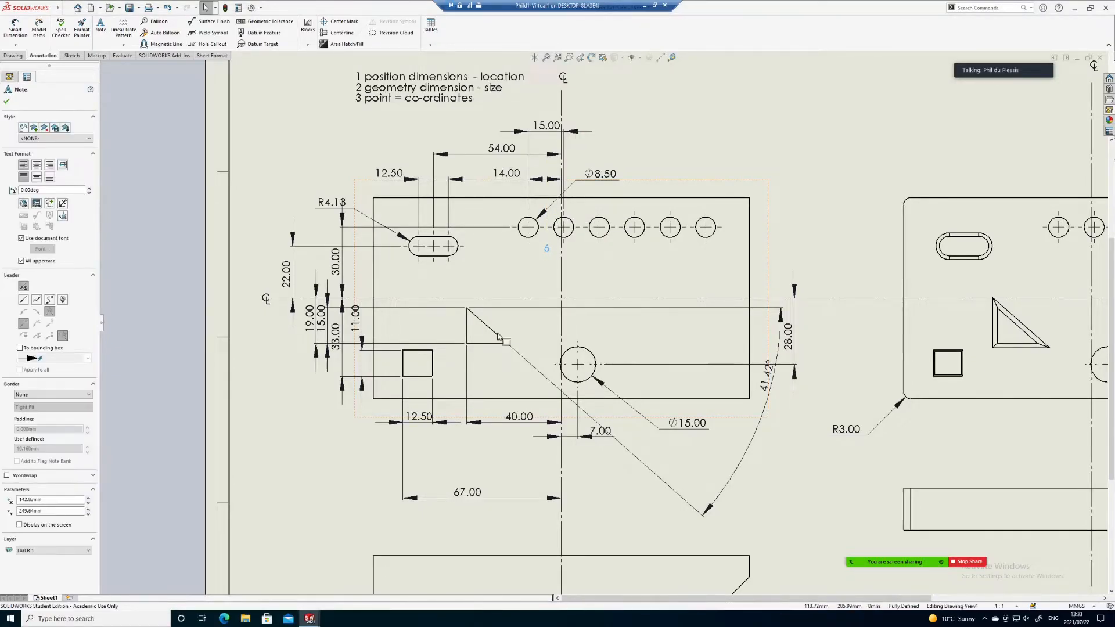
Step: Delete the first small hole's diameter dimension
scroll(616, 173, "down", 1)
left_click(603, 181)
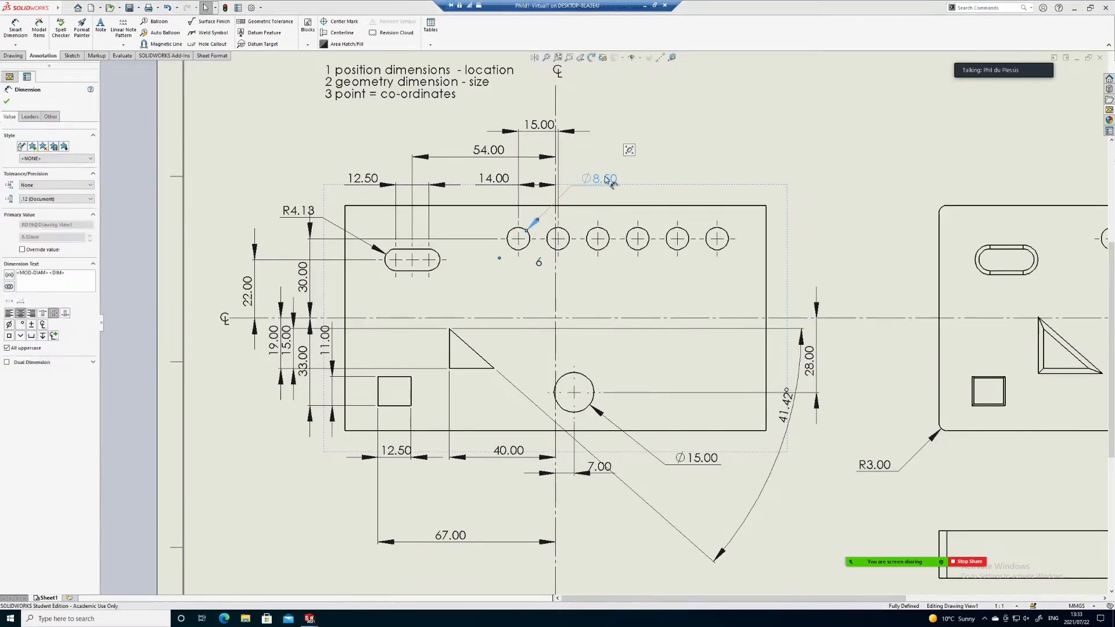
key("Delete")
Step: Try dimensioning the diameter of the second small hole, placing the text above the plate
right_click_drag(648, 160, 657, 92)
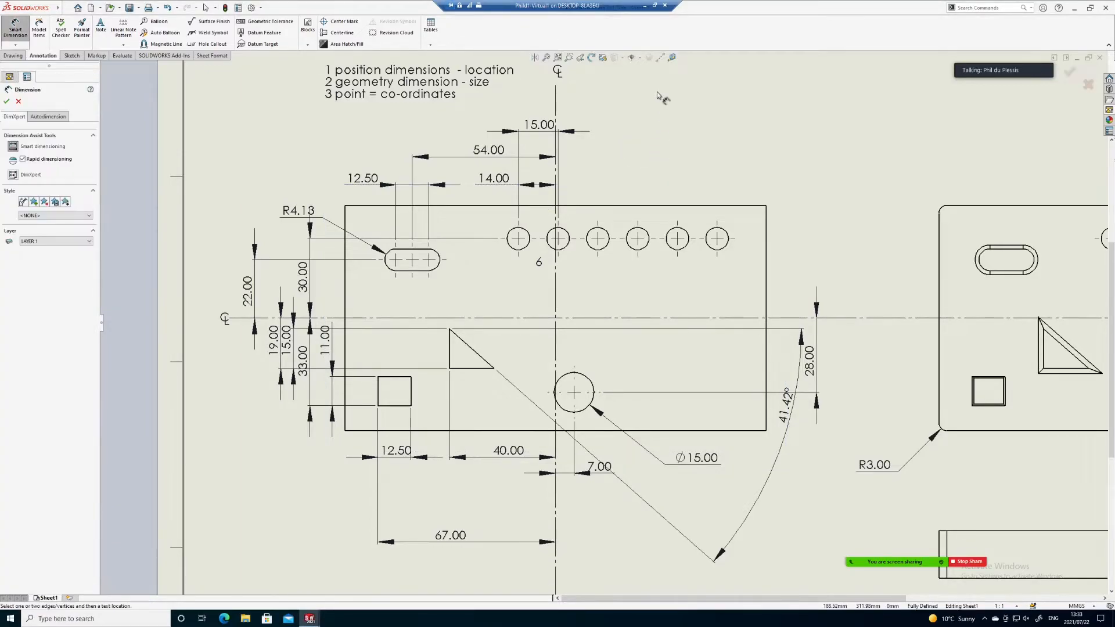
left_click(567, 231)
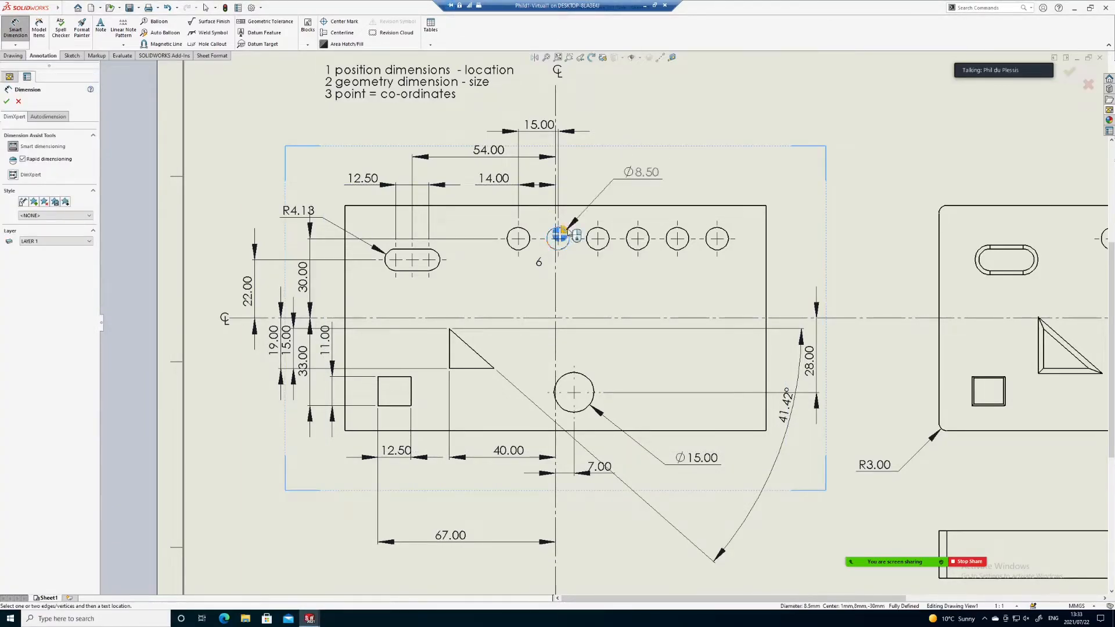
left_click(634, 171)
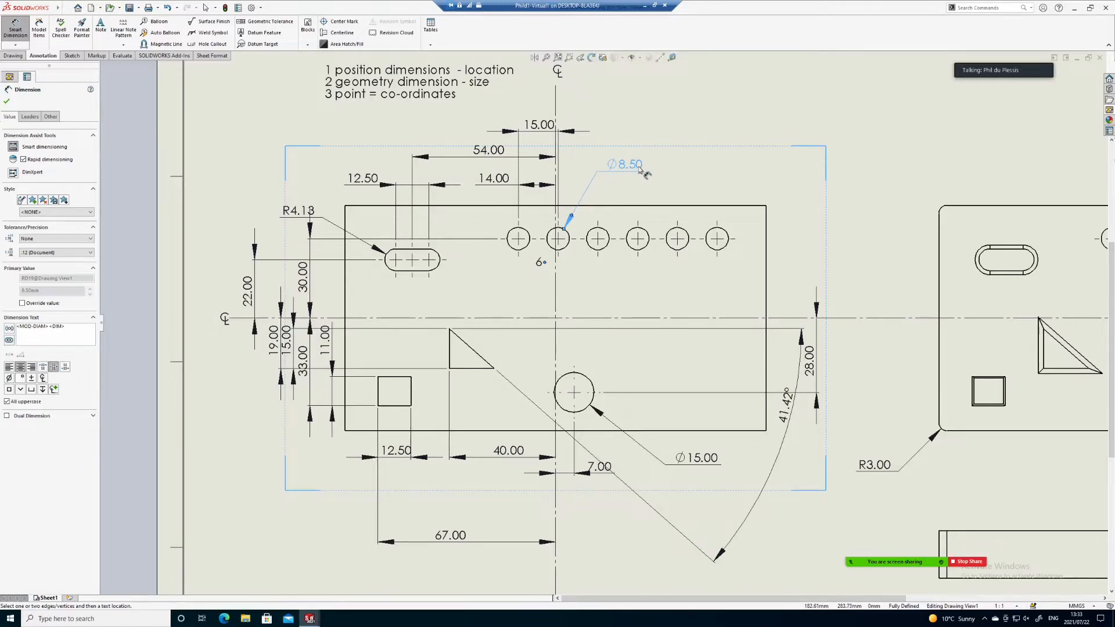
Step: Dimension the first small hole's diameter above the plate and remove the diameter dimension on the second hole
left_click(512, 235)
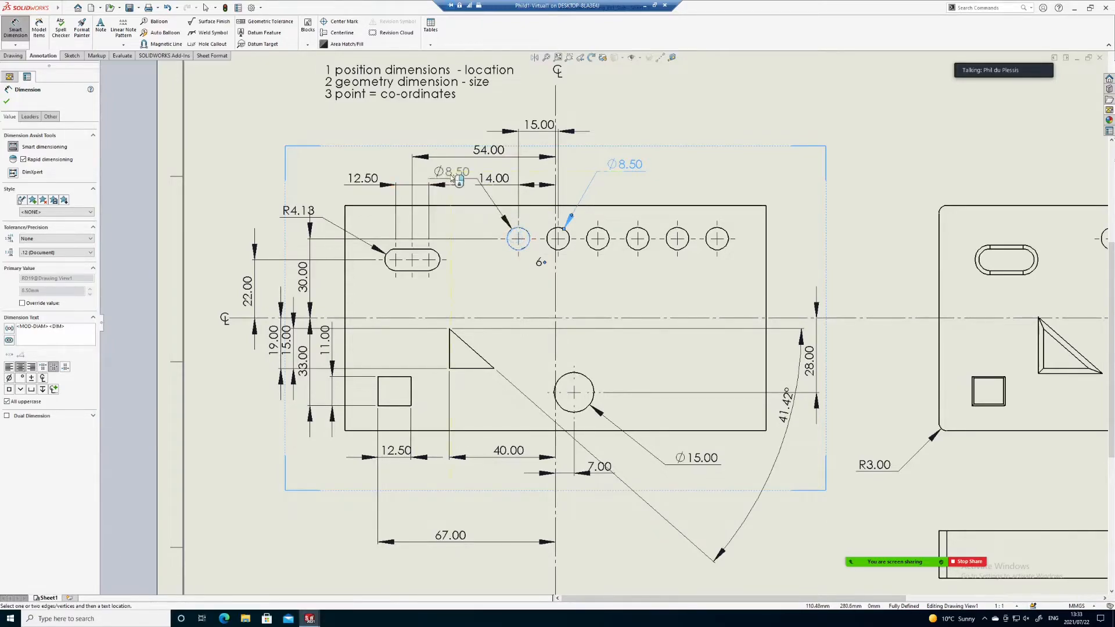
left_click(626, 184)
key("Escape")
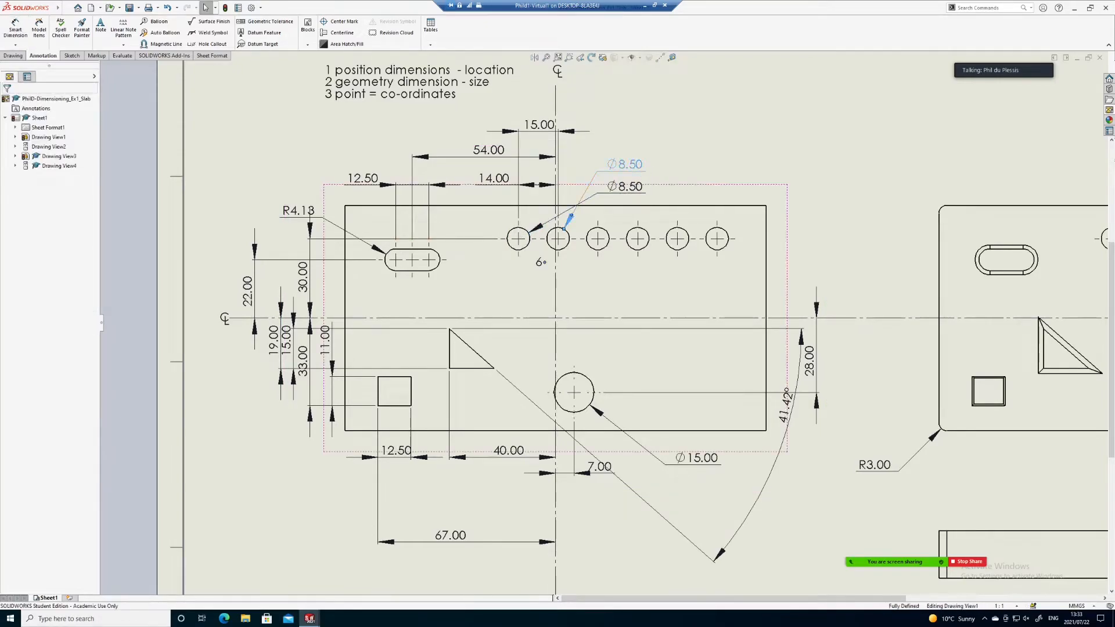
scroll(535, 214, "down", 2)
scroll(540, 210, "up", 2)
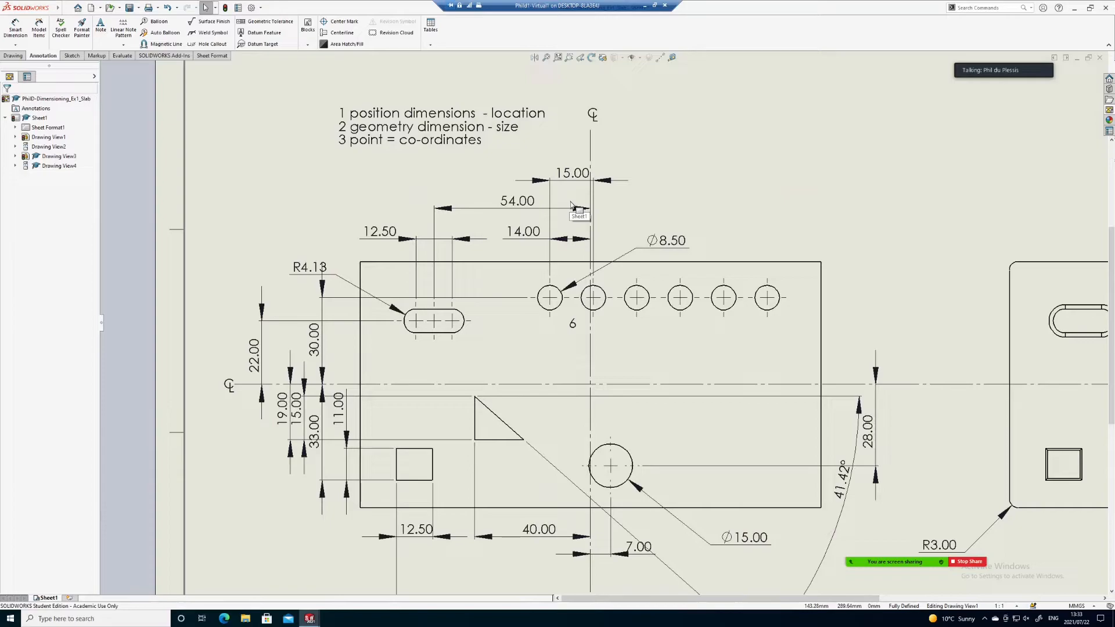
scroll(547, 190, "up", 4)
scroll(652, 495, "down", 3)
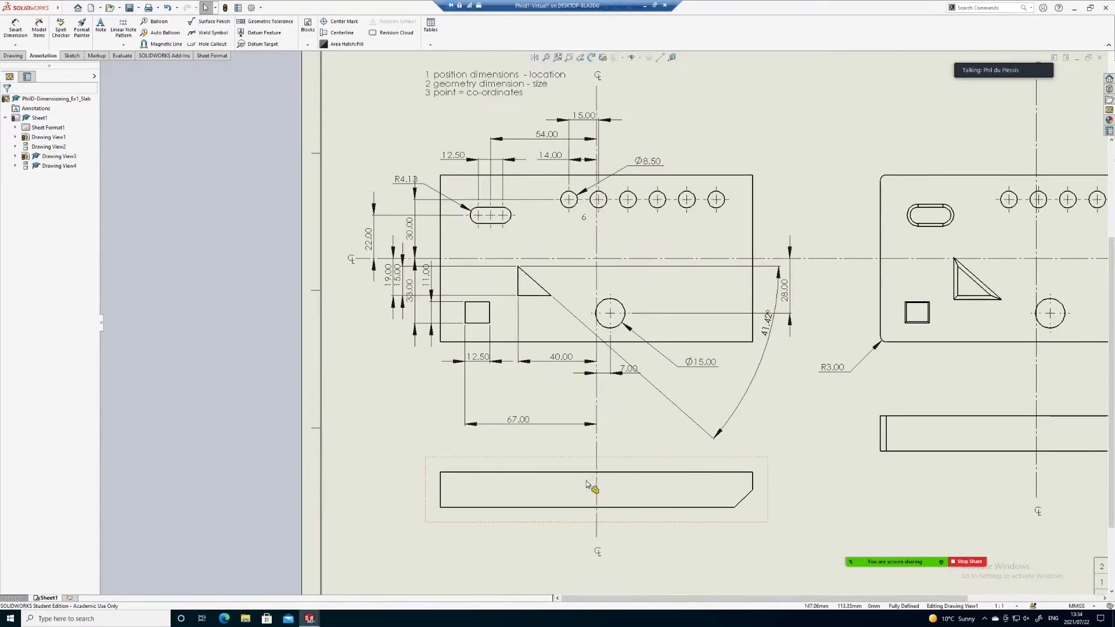
left_click(543, 461)
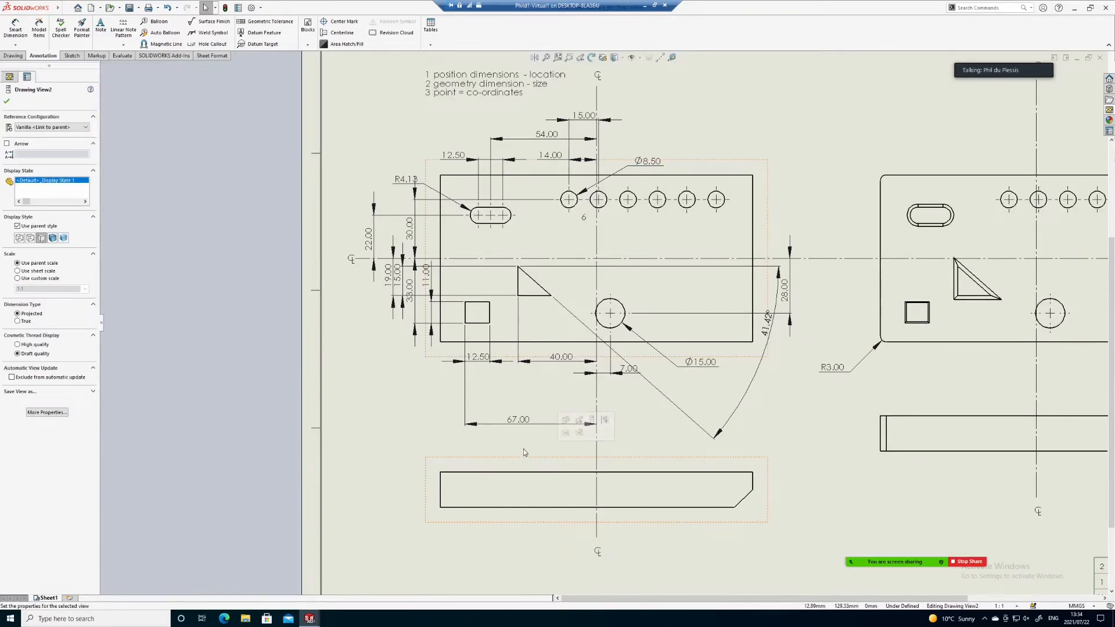
scroll(524, 448, "up", 2)
scroll(772, 405, "down", 1)
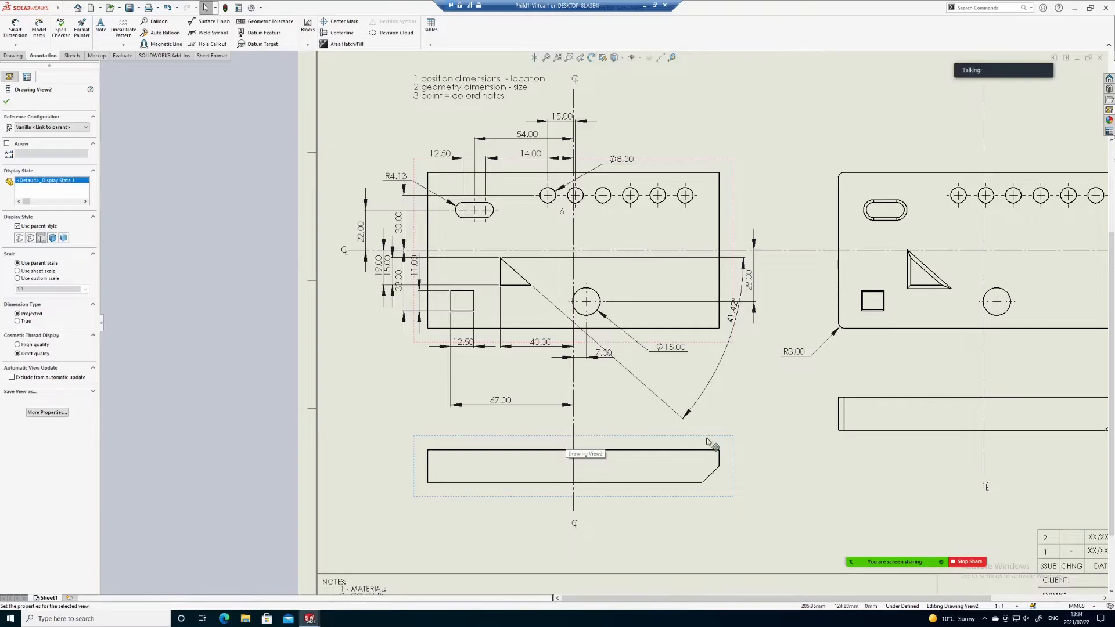
scroll(604, 321, "up", 1)
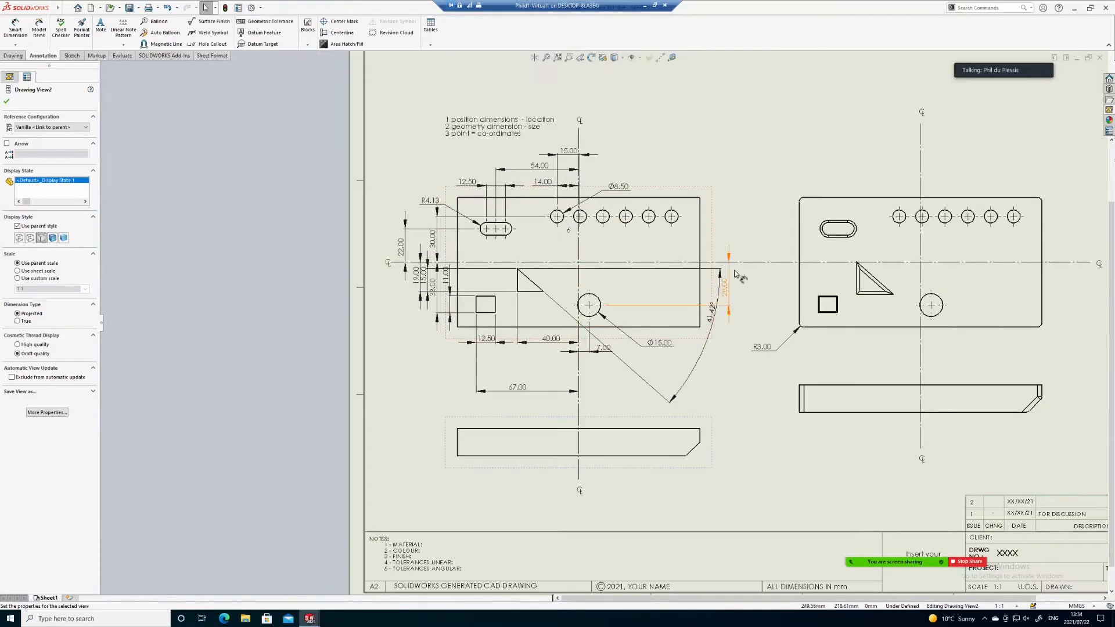
key("Escape")
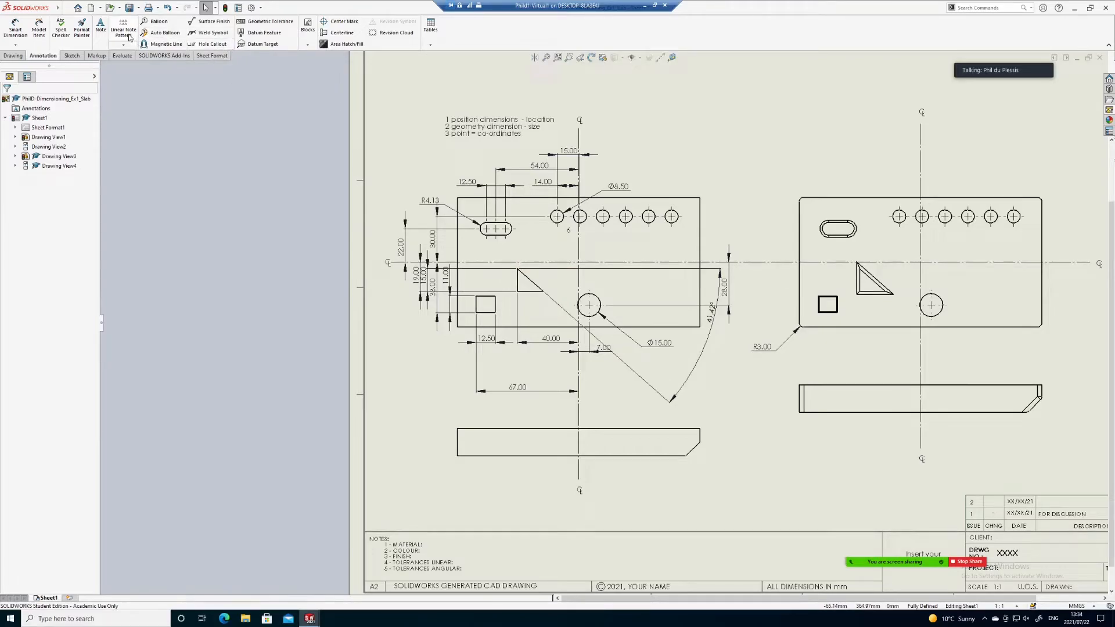
Step: Create a section view cut horizontally along the Vanilla plate's centerline and place it below the projected edge view
left_click(72, 56)
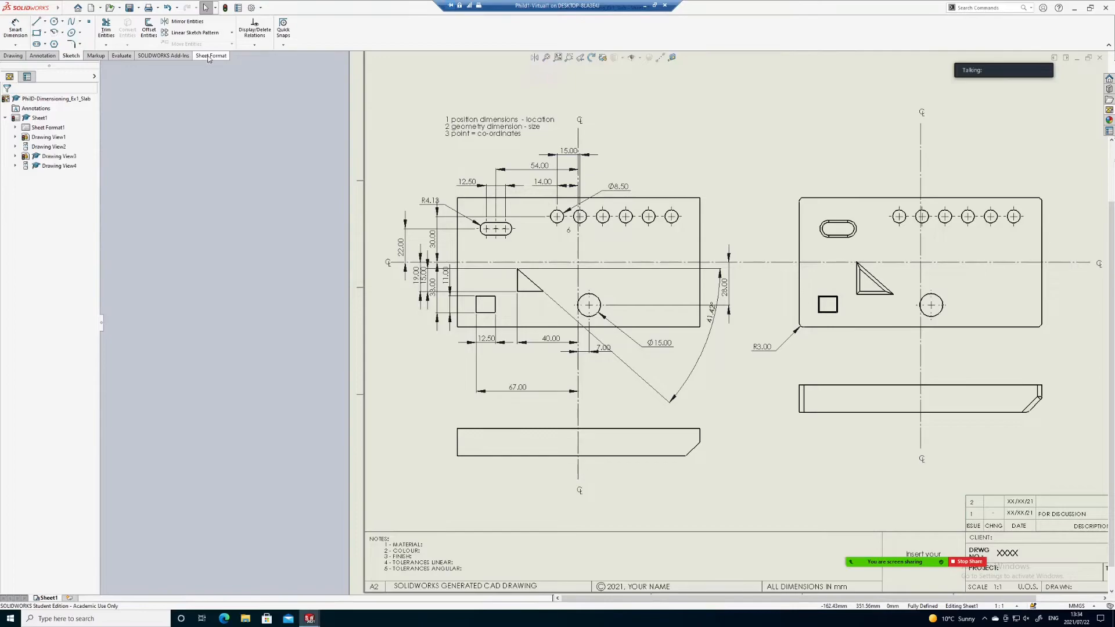
left_click(23, 58)
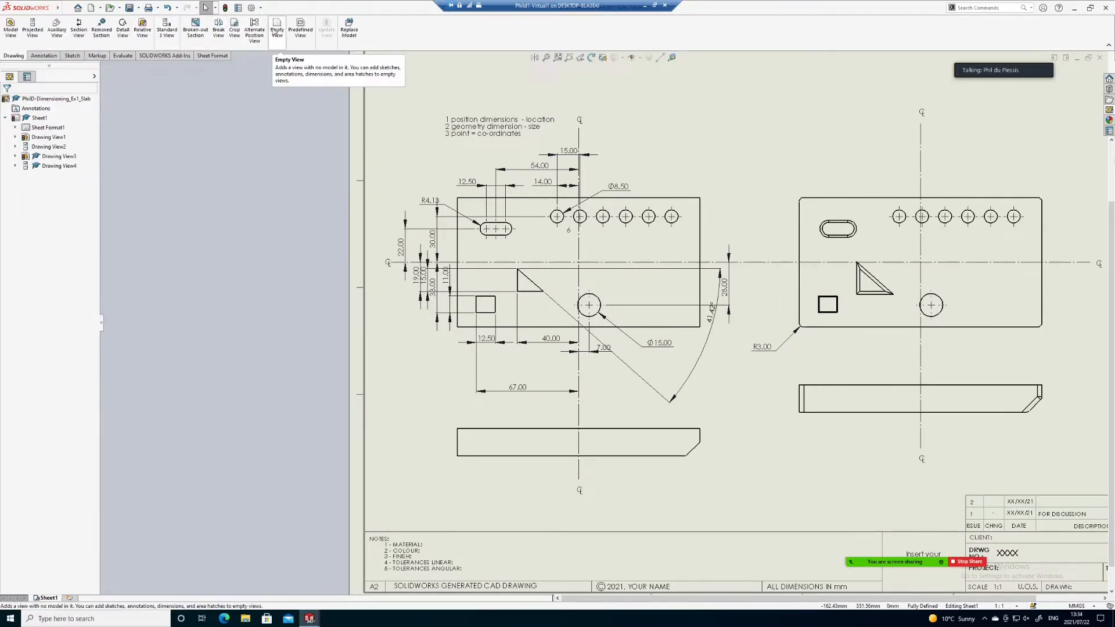
left_click(79, 28)
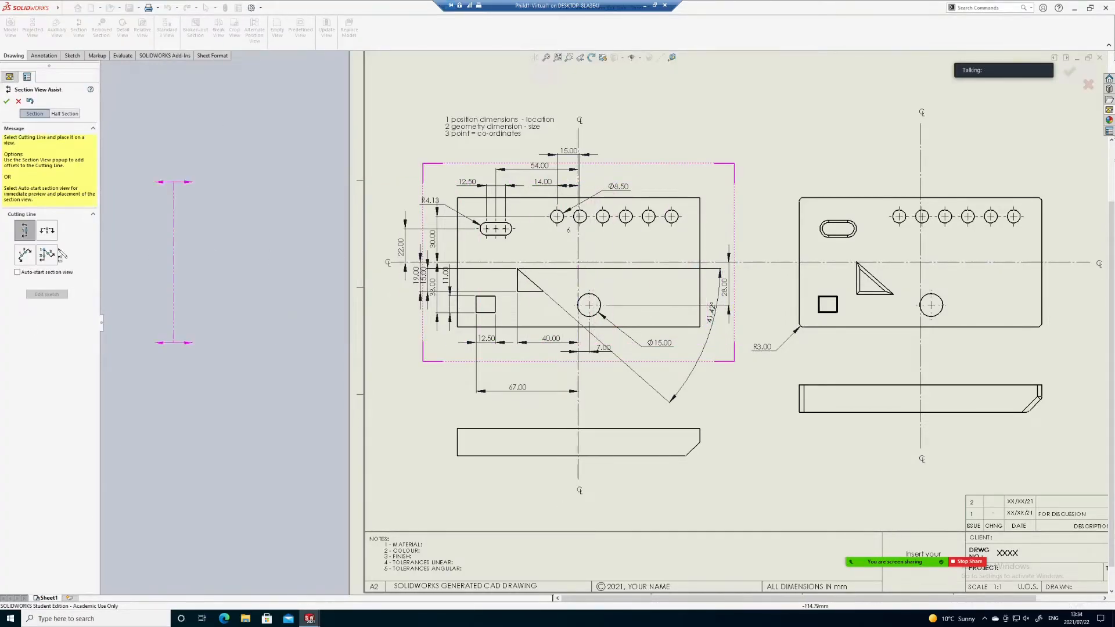
left_click(47, 231)
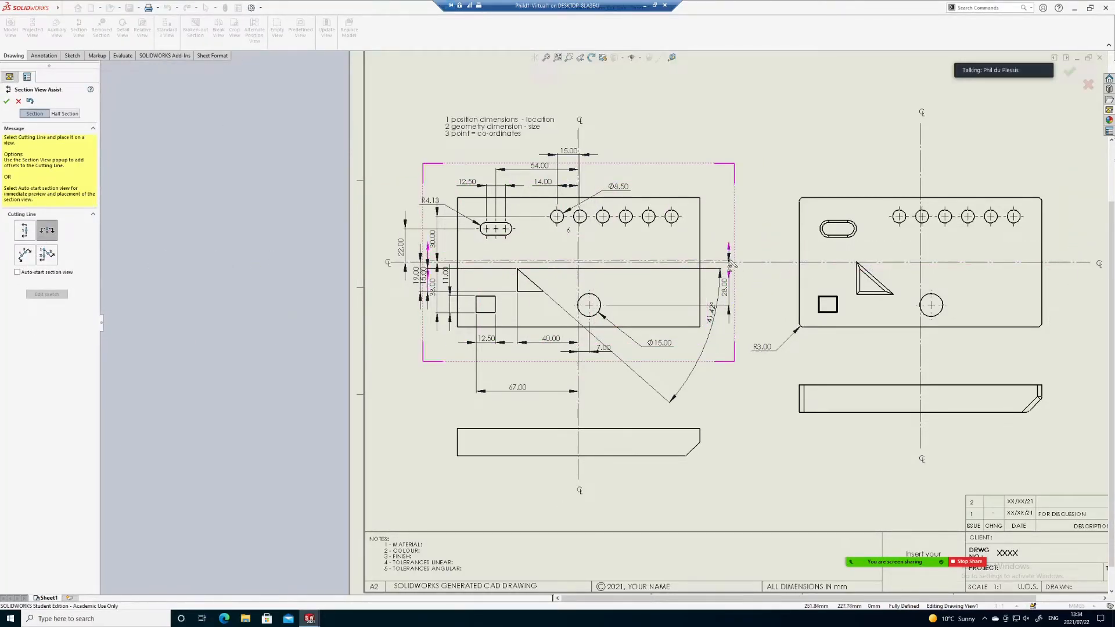
left_click(699, 263)
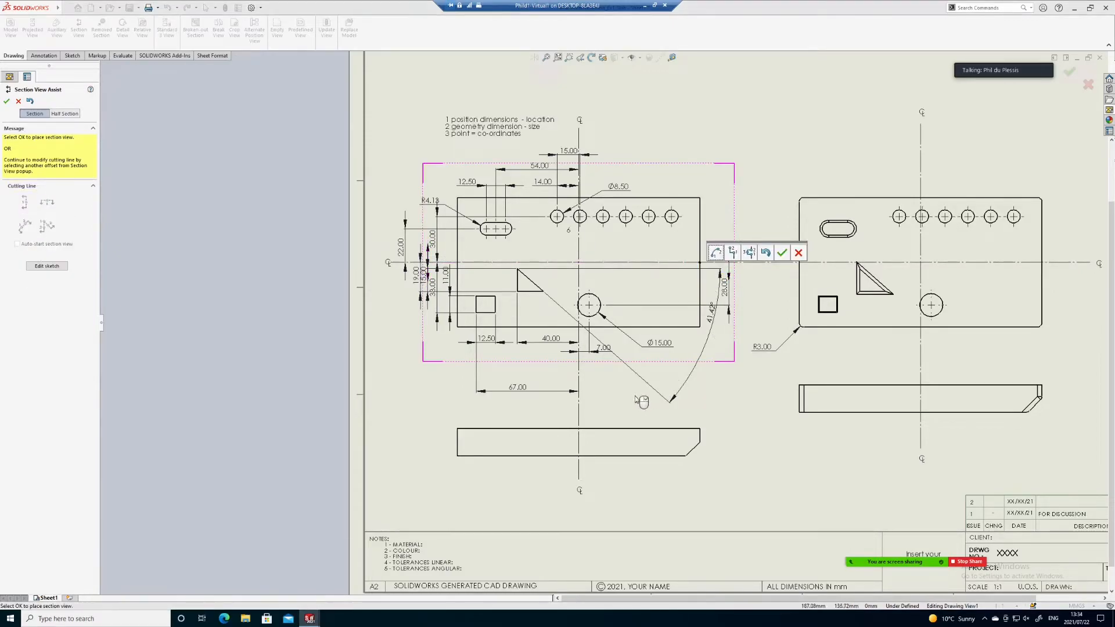
scroll(603, 324, "up", 2)
left_click(783, 254)
scroll(688, 378, "down", 1)
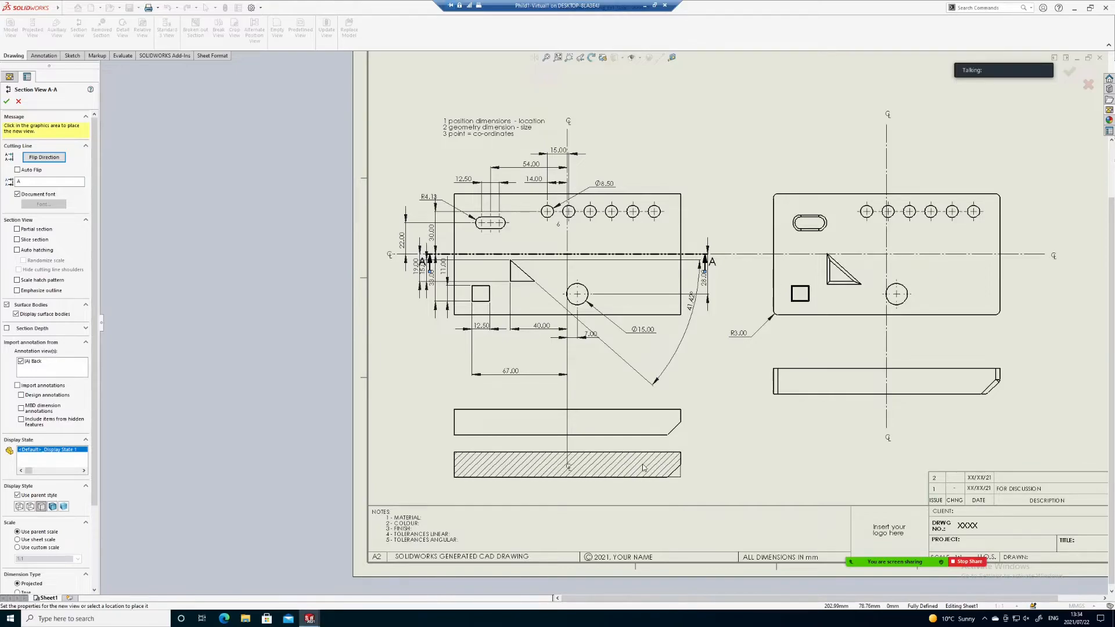
left_click(644, 467)
left_click(656, 257)
scroll(697, 456, "down", 1)
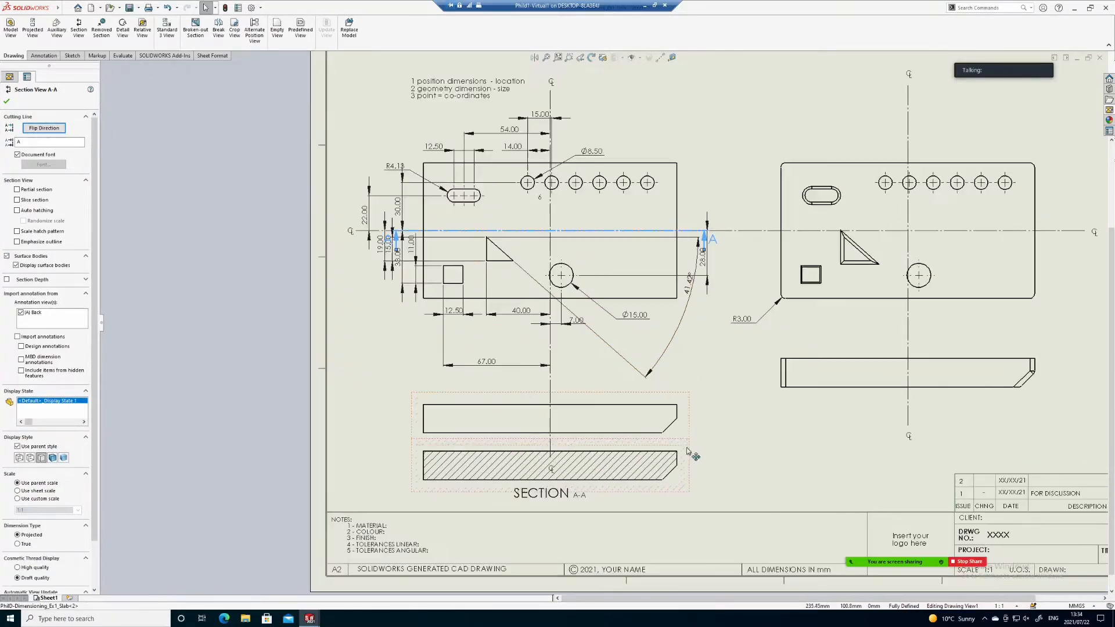
Step: Delete the section view taken through the centerline together with its cutting line and section sketch
key("Delete")
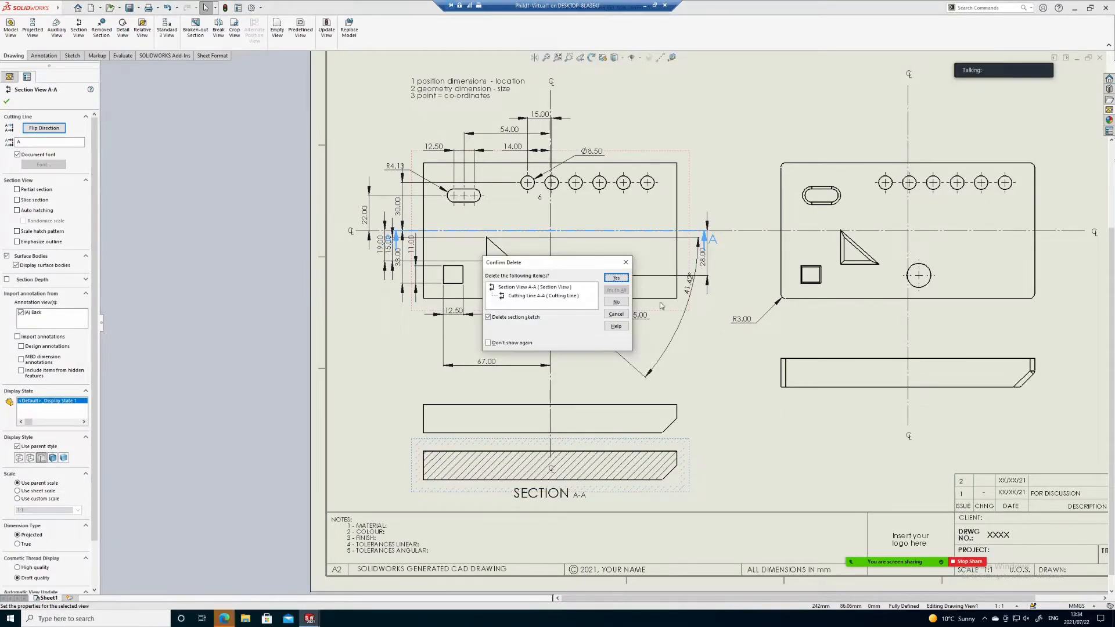
left_click(616, 278)
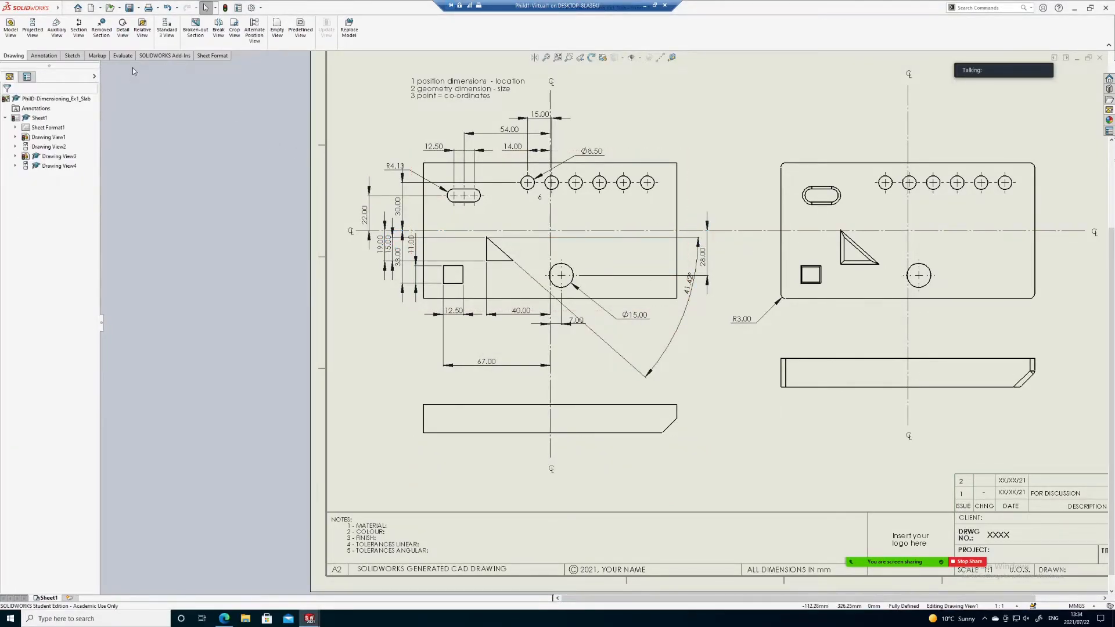
Step: Create a horizontal section view through the square cutout and the large hole, placing it below the projected edge view
left_click(78, 27)
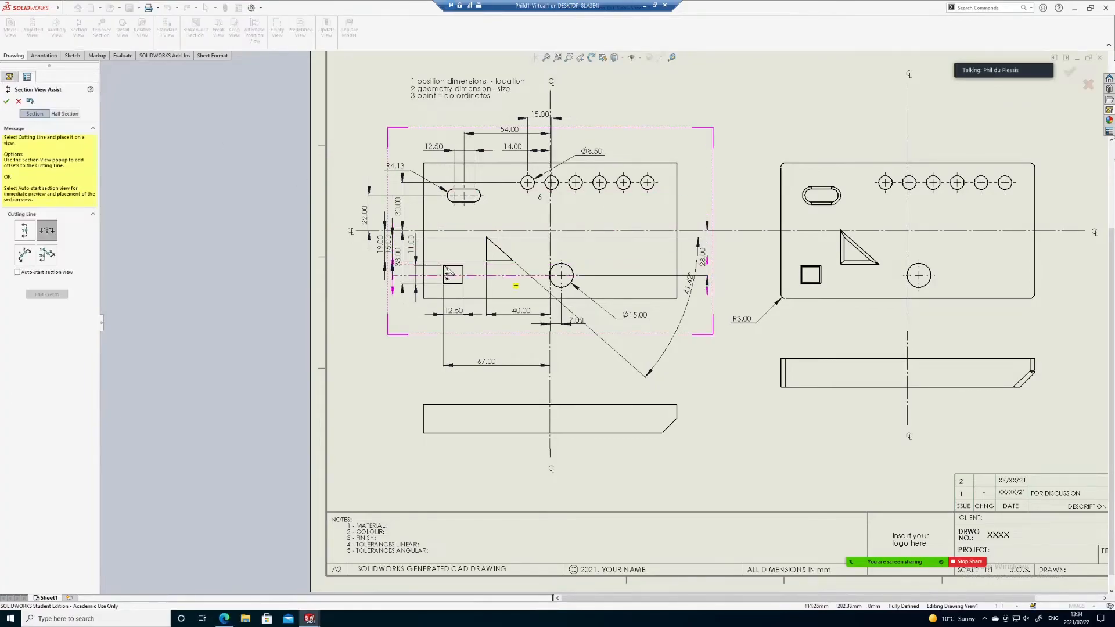
left_click(447, 275)
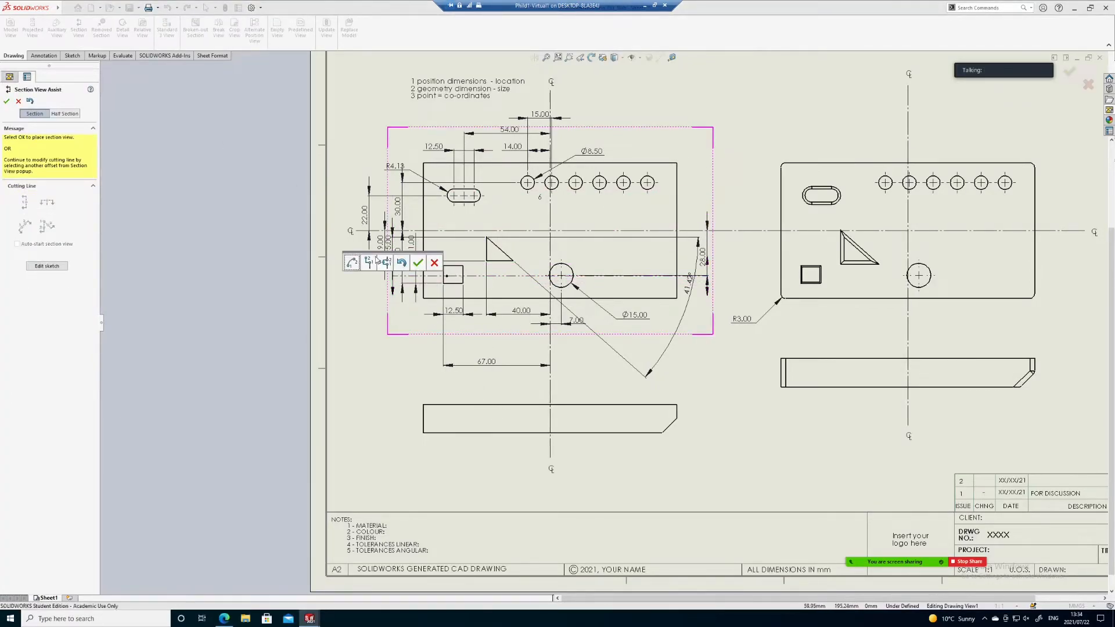
left_click(417, 262)
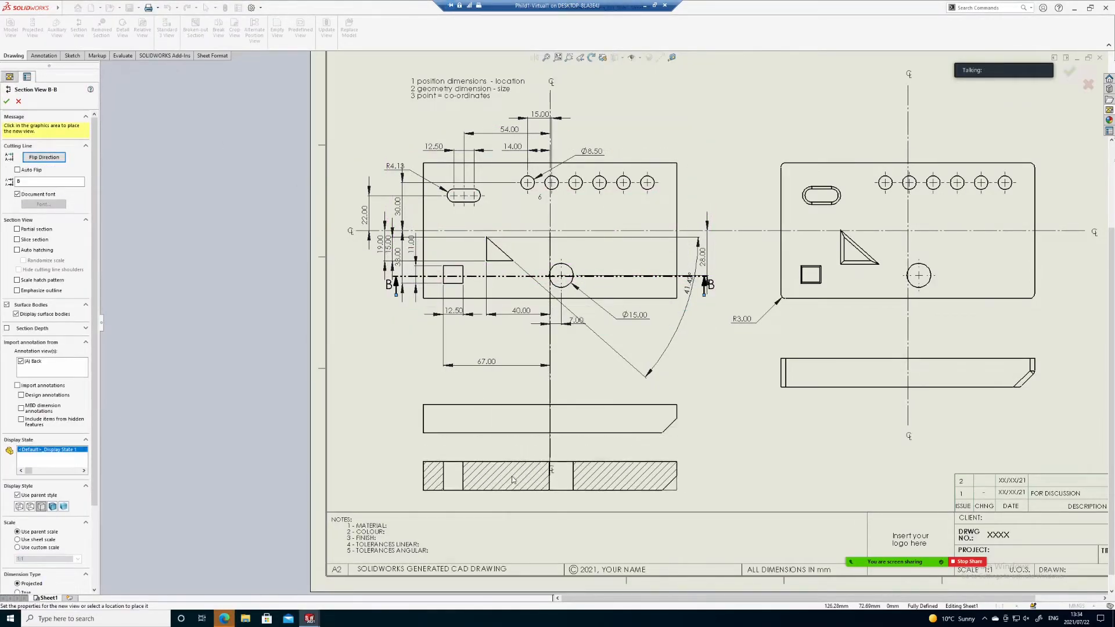
left_click(509, 478)
scroll(497, 480, "down", 1)
key("F1")
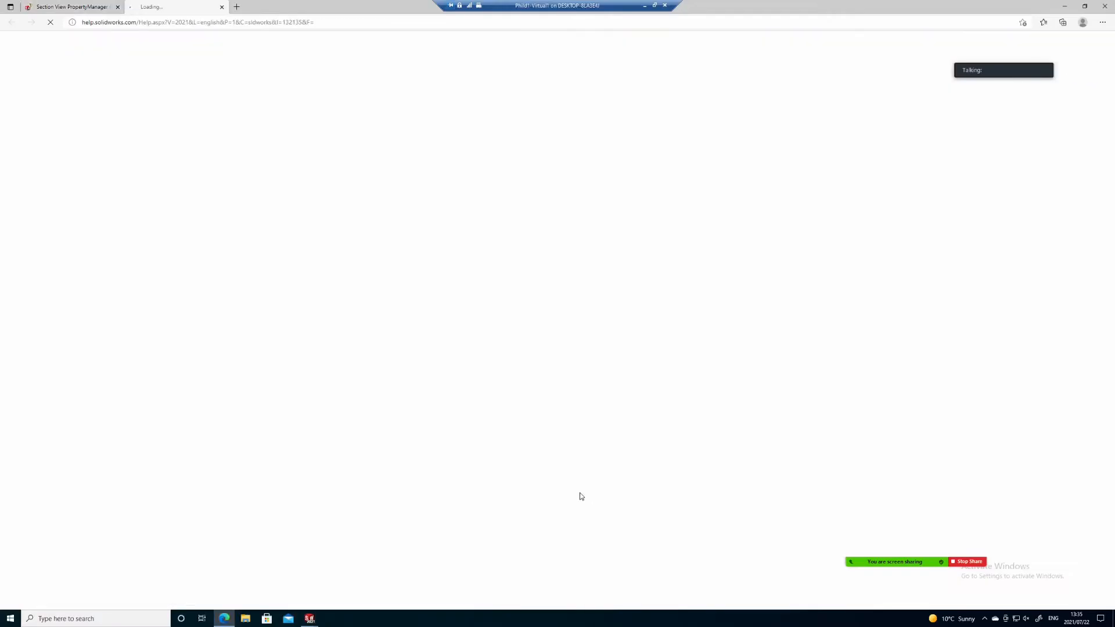
Step: Leave the help page and move the Vanilla projected edge view up, away from the section view
left_click(1064, 6)
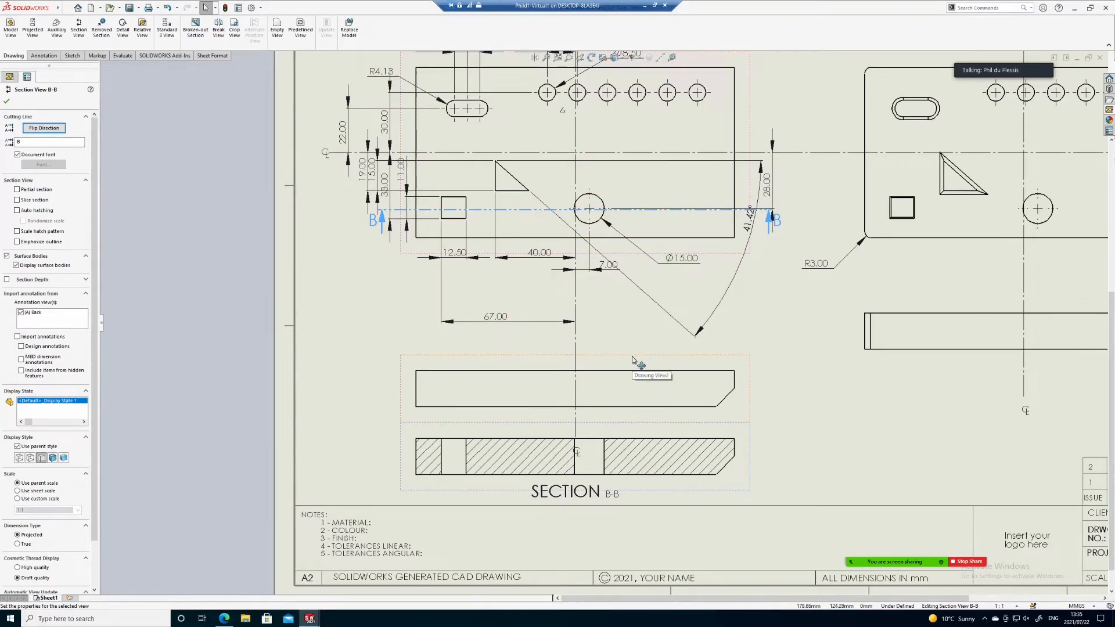
left_click_drag(630, 348, 630, 328)
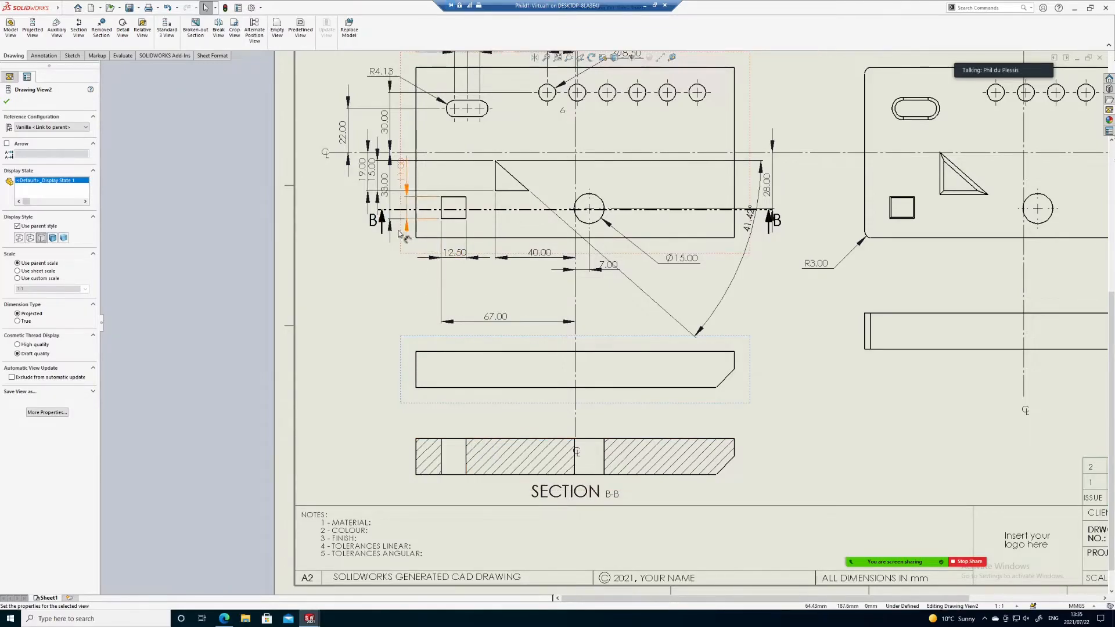
left_click(372, 228)
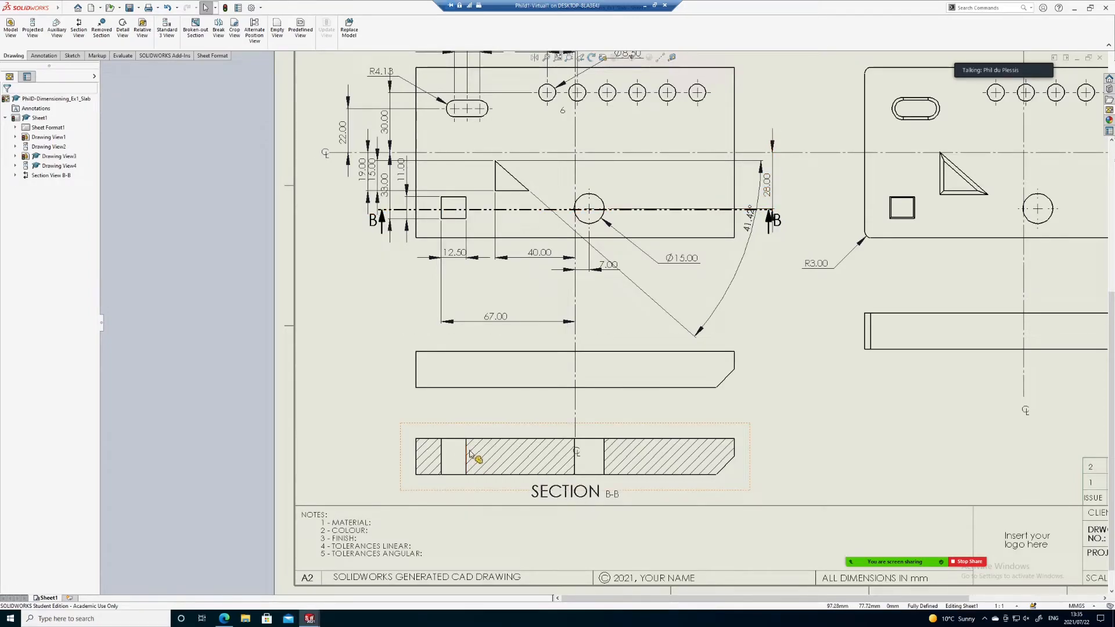
Step: Dimension the square cutout's width in the section view, placing the dimension below it
left_click(441, 461)
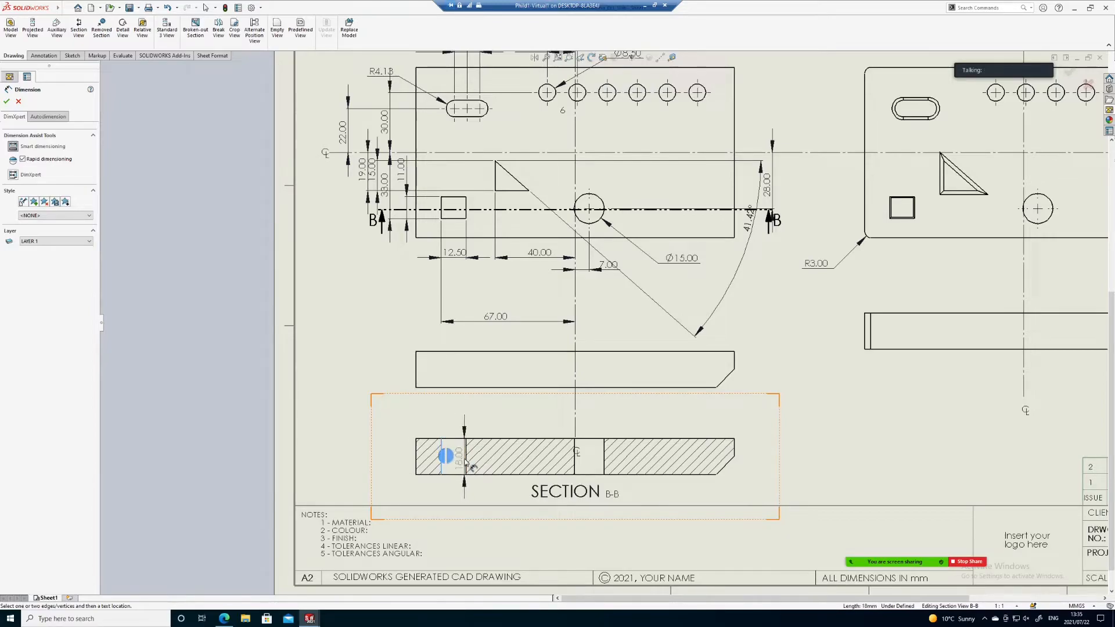
left_click(465, 455)
left_click(422, 490)
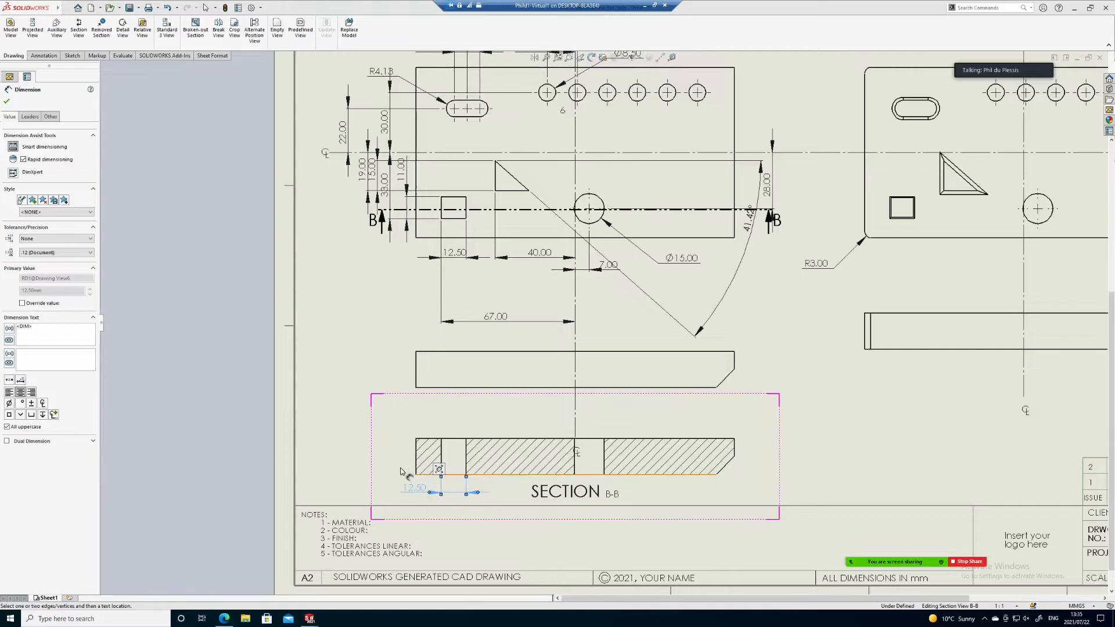
Step: Move the square cutout's width dimension text outside its left extension line in the Vanilla plate view and delete the duplicate width from the section view
scroll(433, 482, "up", 2)
scroll(491, 269, "down", 2)
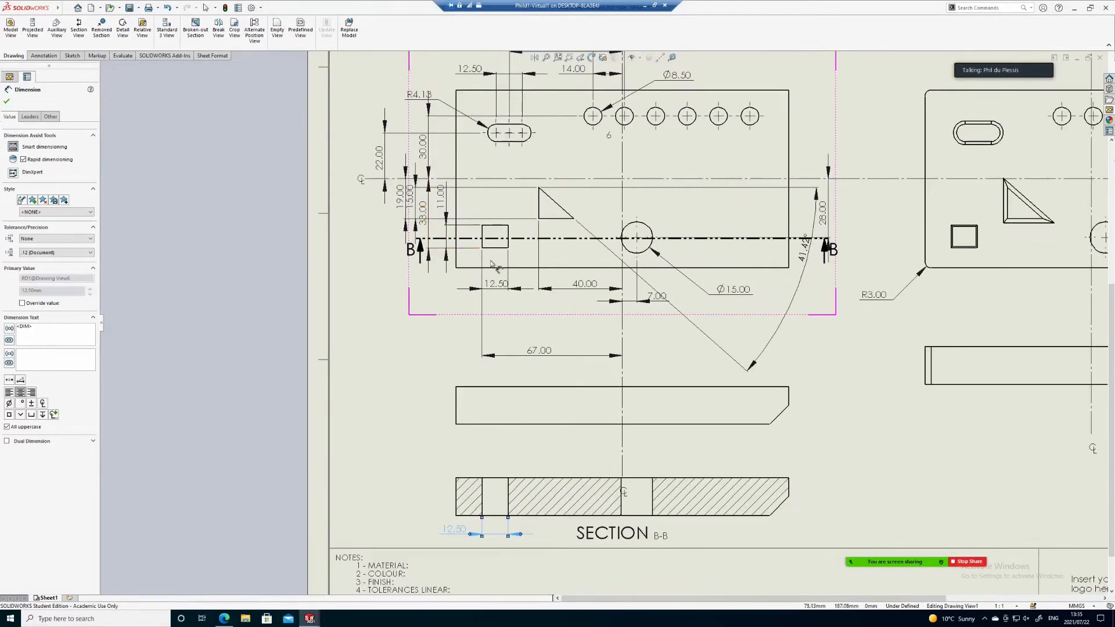
left_click_drag(497, 288, 460, 288)
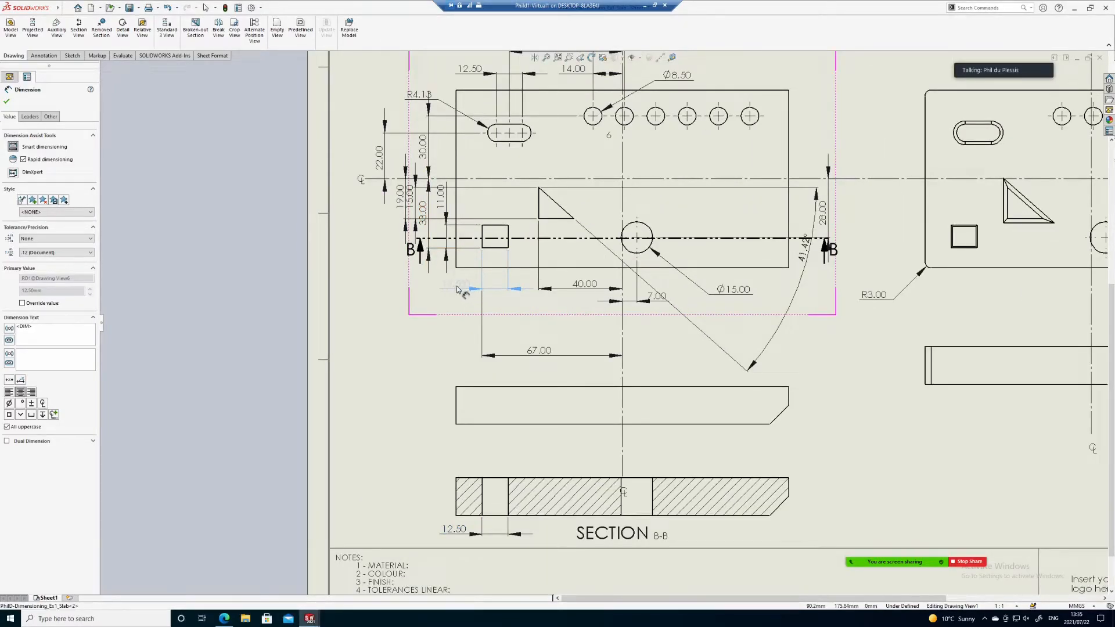
left_click(443, 203)
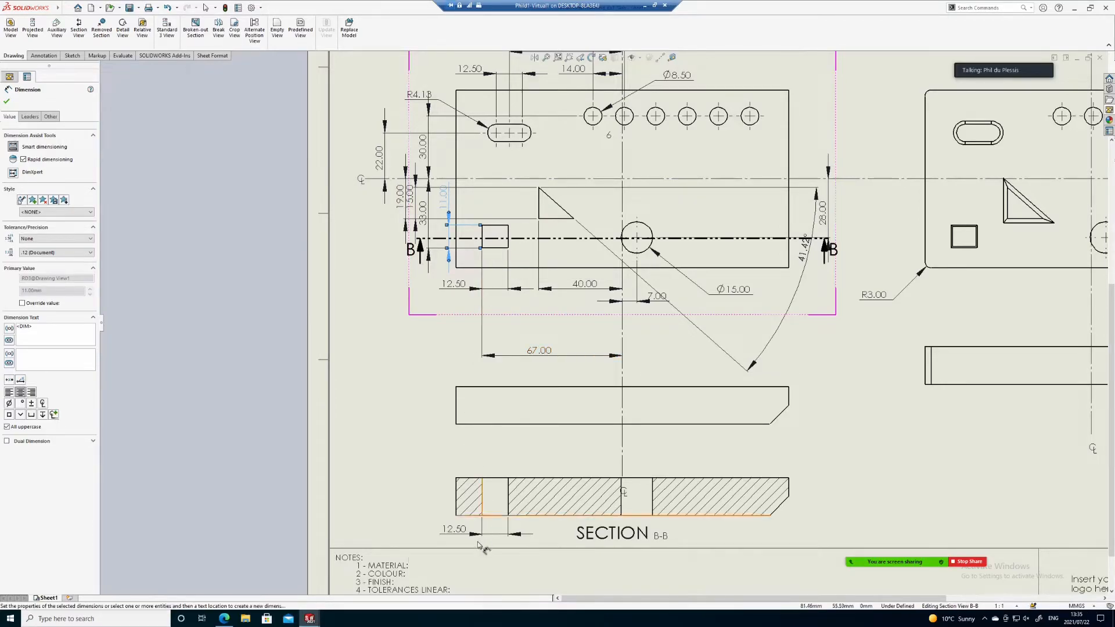
left_click(460, 533)
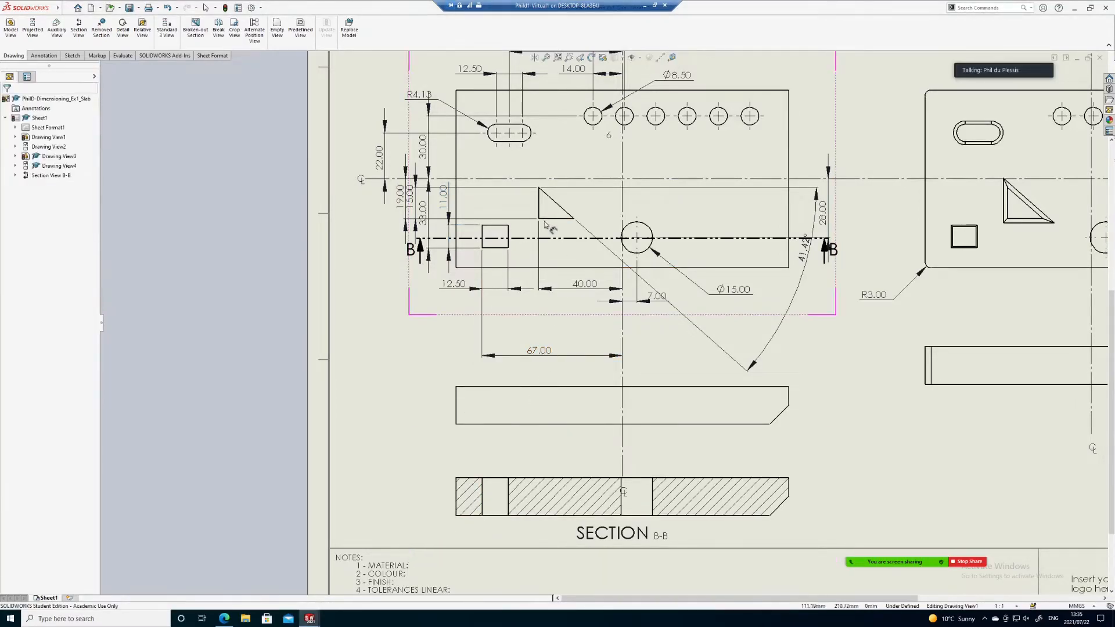
Step: Dimension the square cutout's width below the section view again, with the text left of the cutout
scroll(511, 221, "down", 2)
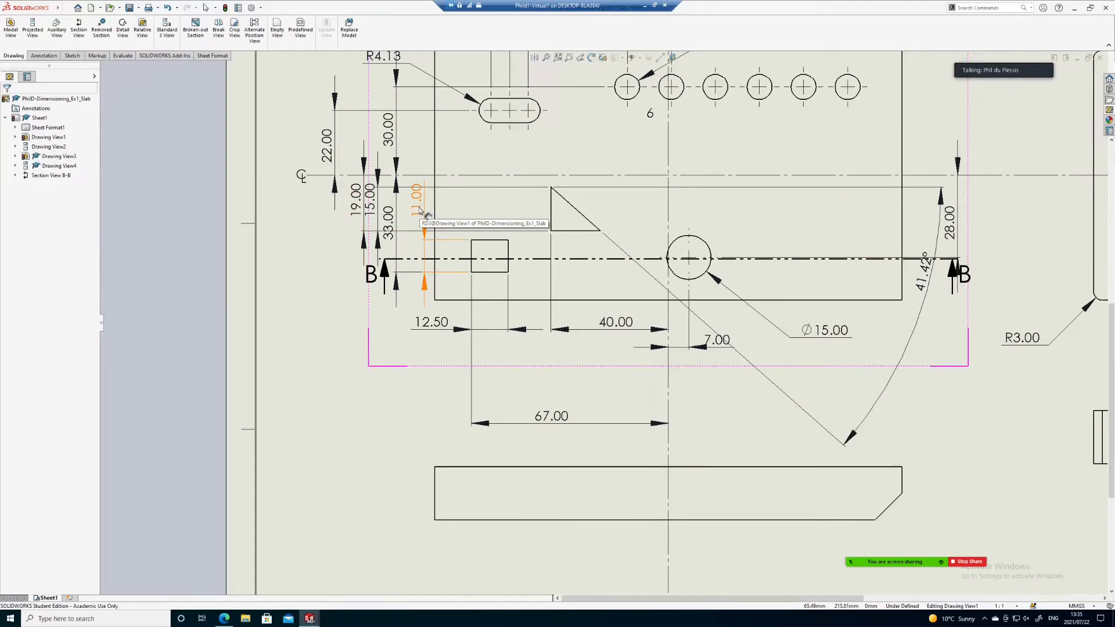
scroll(503, 371, "up", 5)
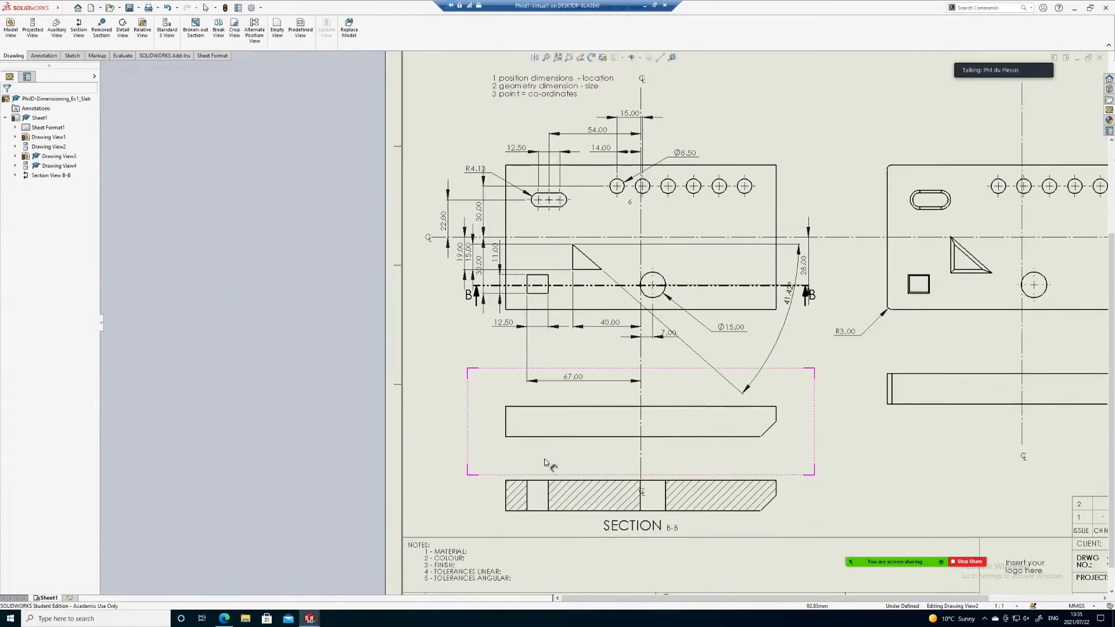
scroll(546, 463, "down", 2)
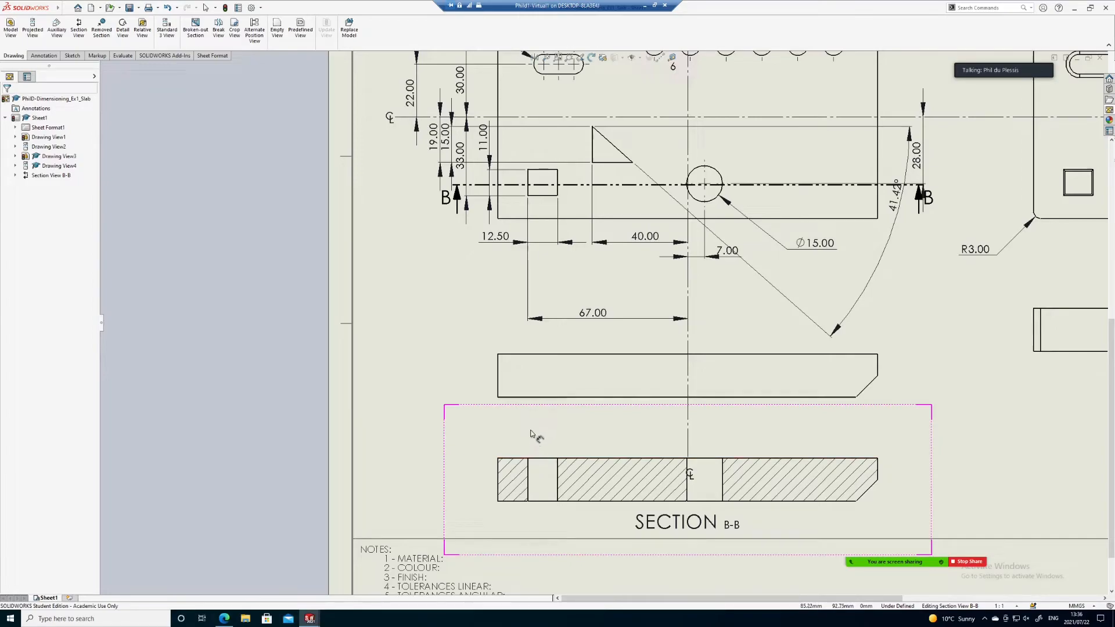
left_click(528, 488)
left_click(558, 486)
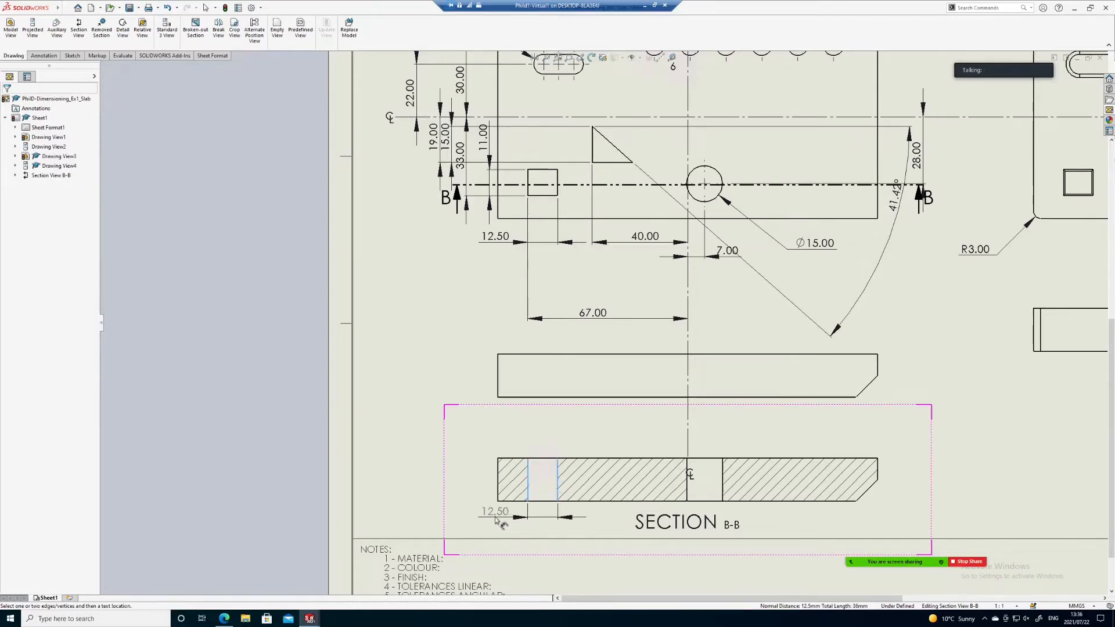
left_click(490, 515)
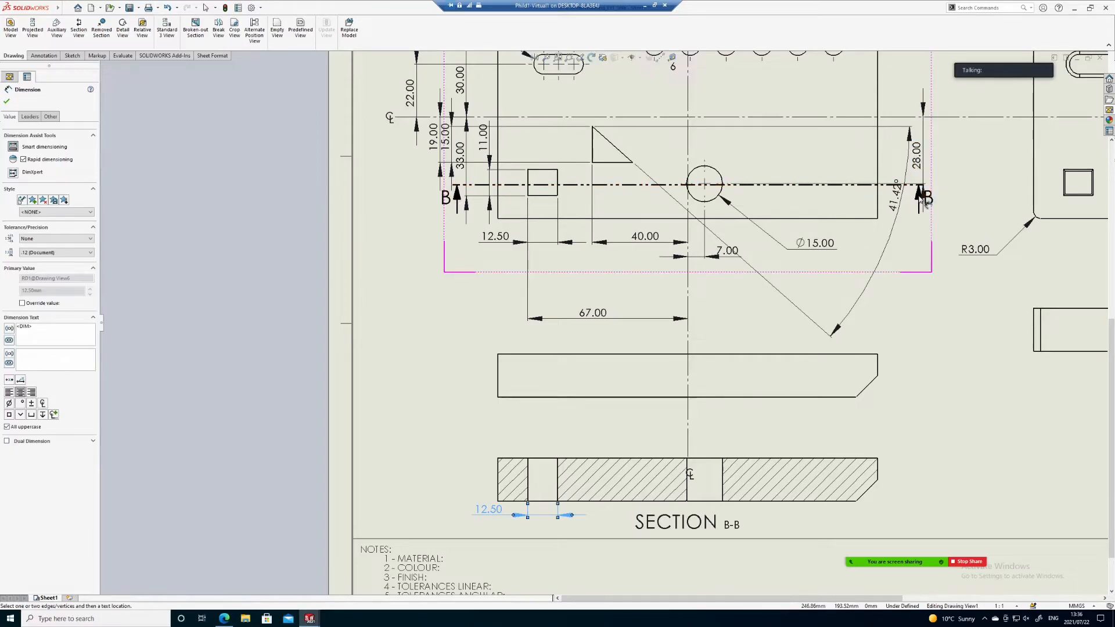
key("Escape")
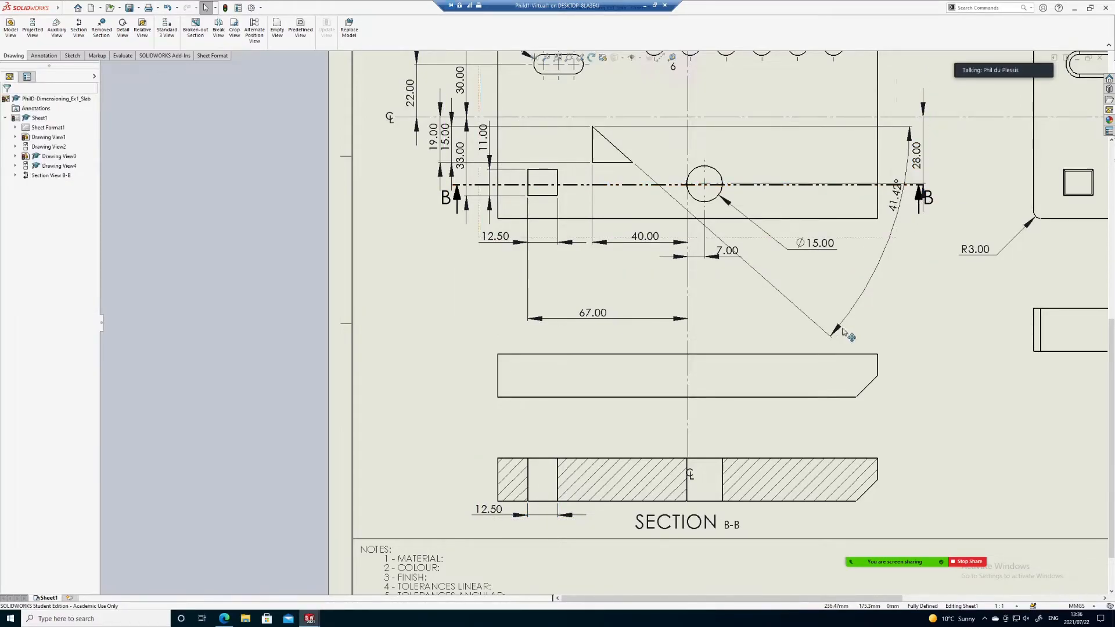
Step: Delete section view B-B together with its cutting line and section sketch
left_click(920, 192)
key("Delete")
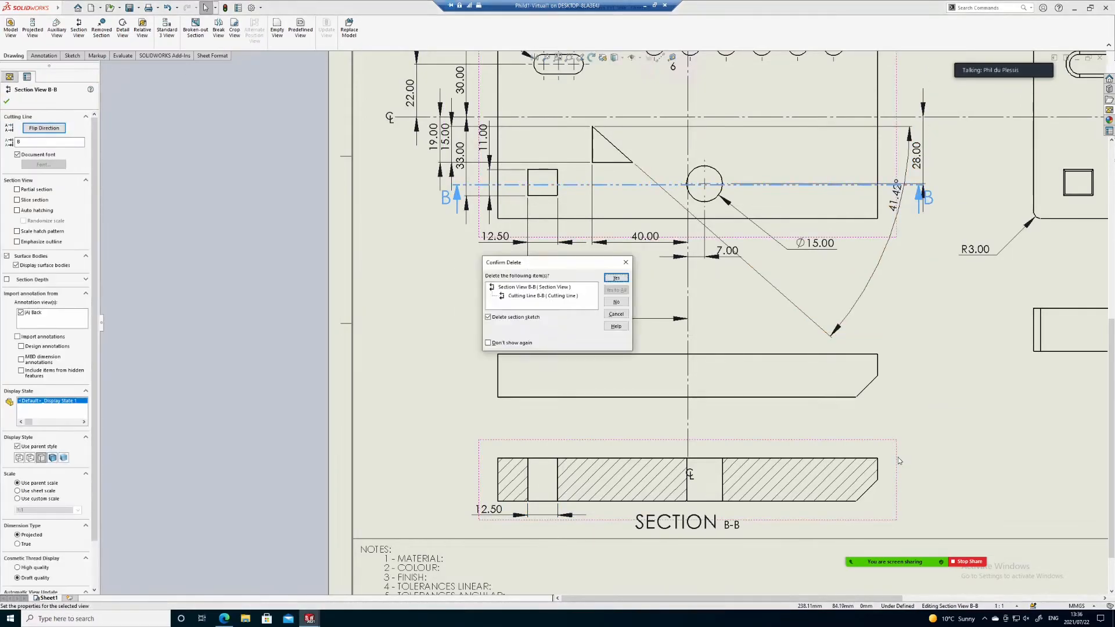
left_click(616, 278)
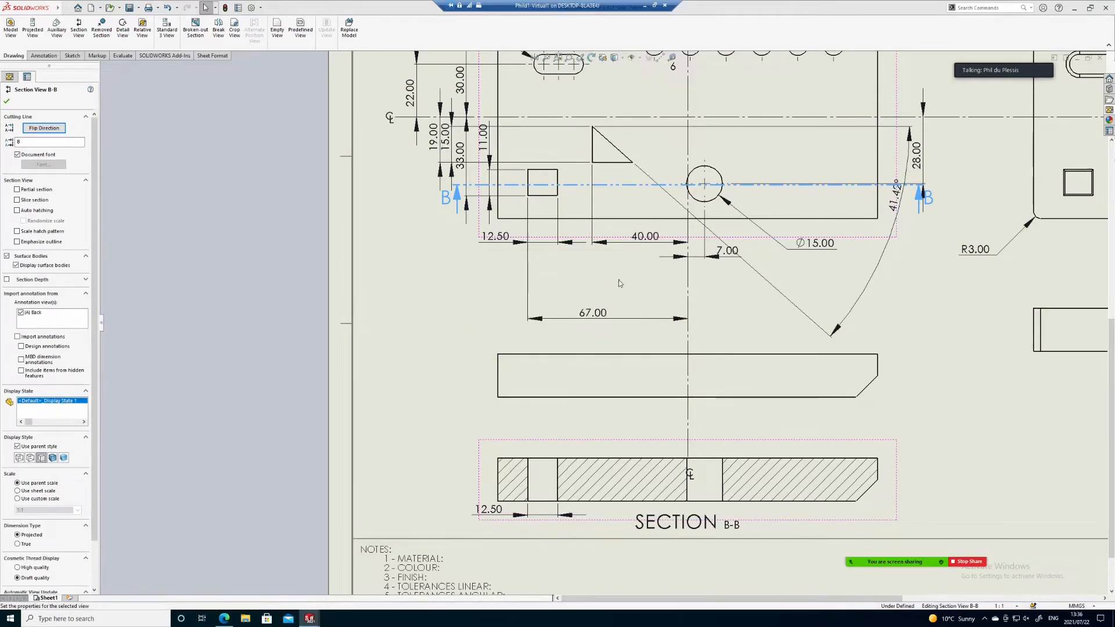
Step: Dimension the overall width of the Vanilla plate between its two side edges, placing it above the other dimensions
scroll(907, 190, "down", 4)
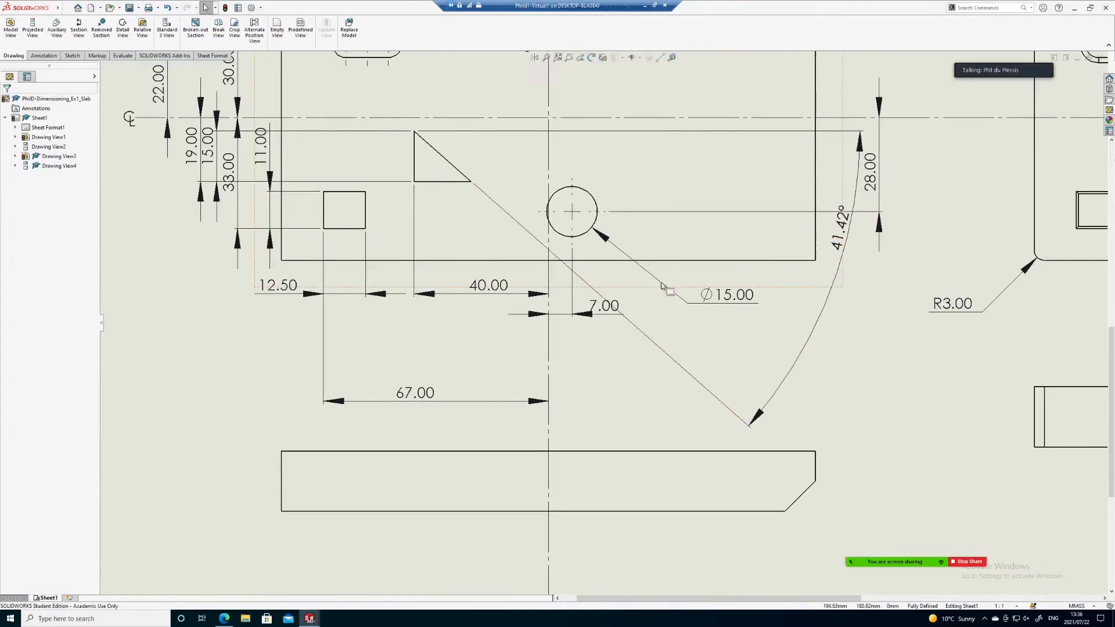
scroll(704, 181, "up", 2)
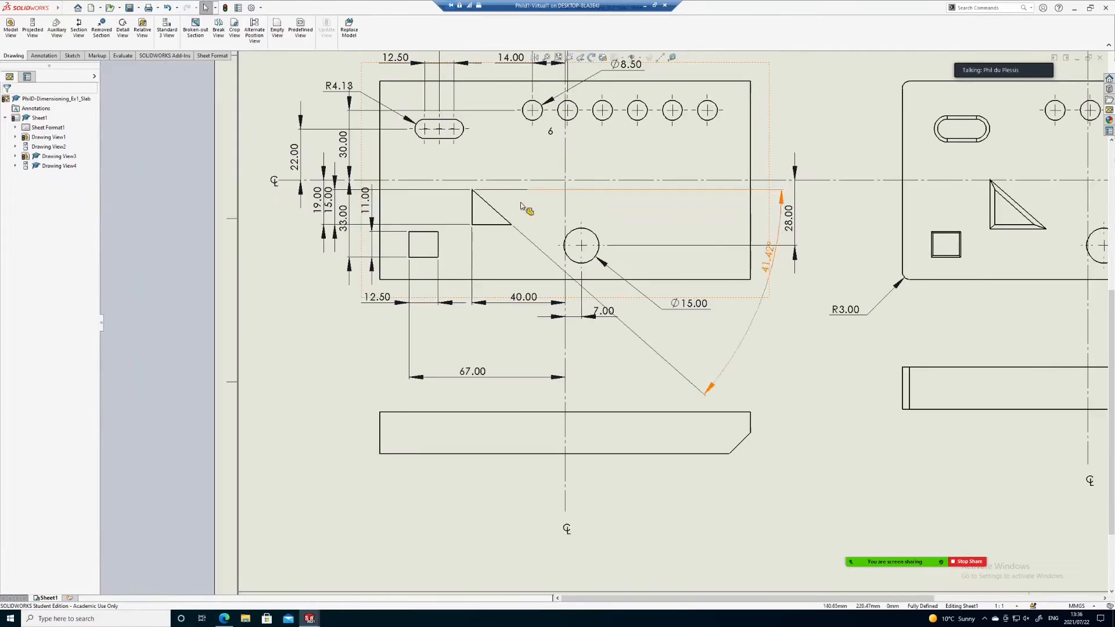
scroll(603, 321, "up", 1)
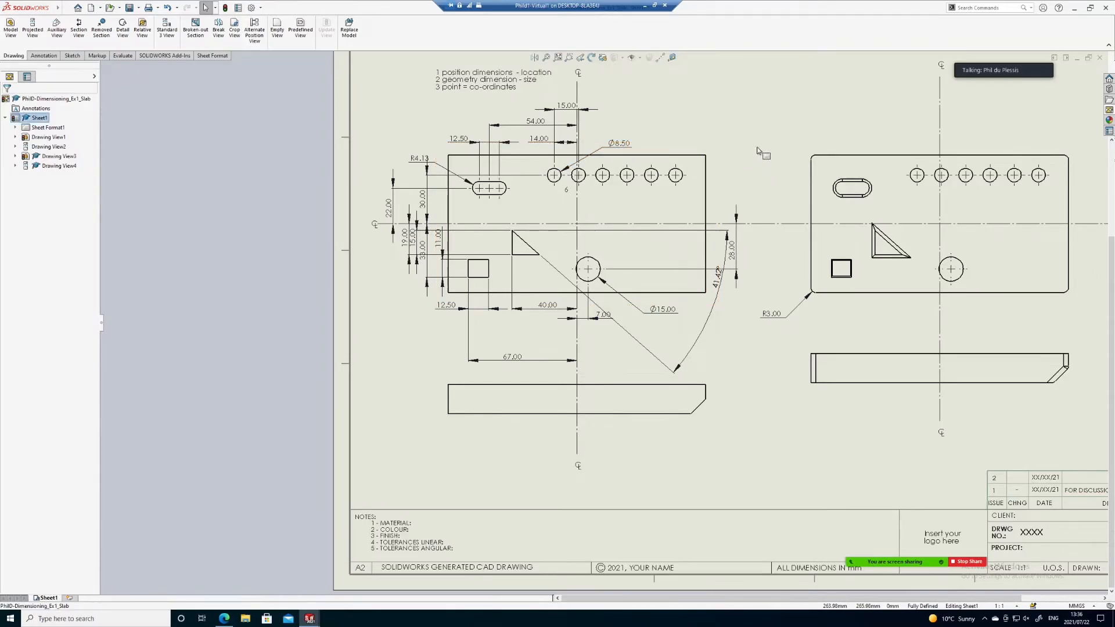
key("d")
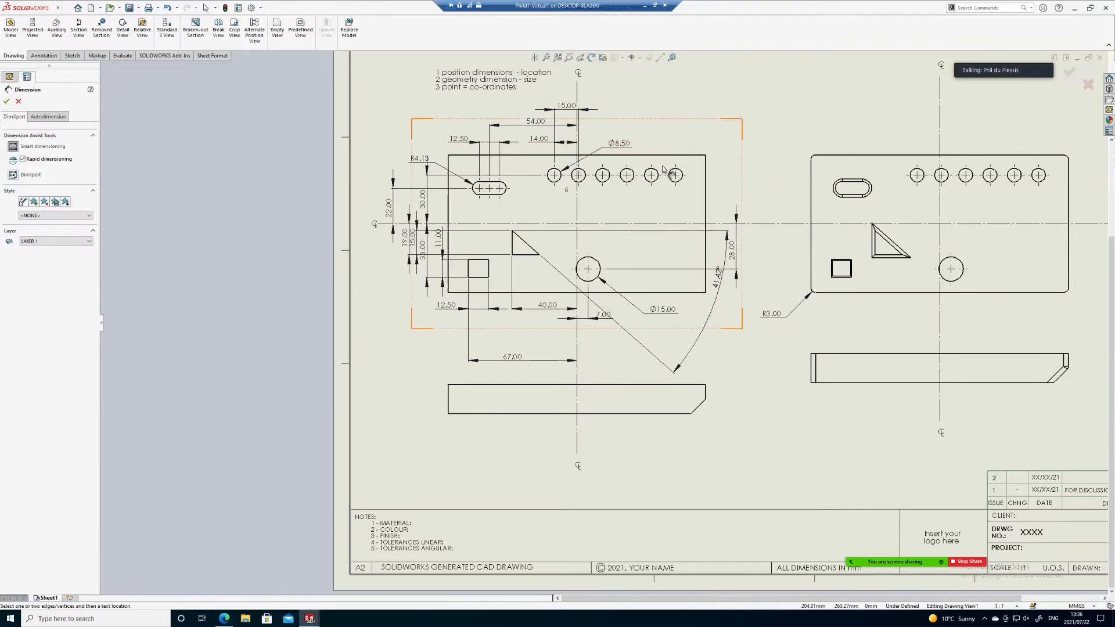
left_click(706, 170)
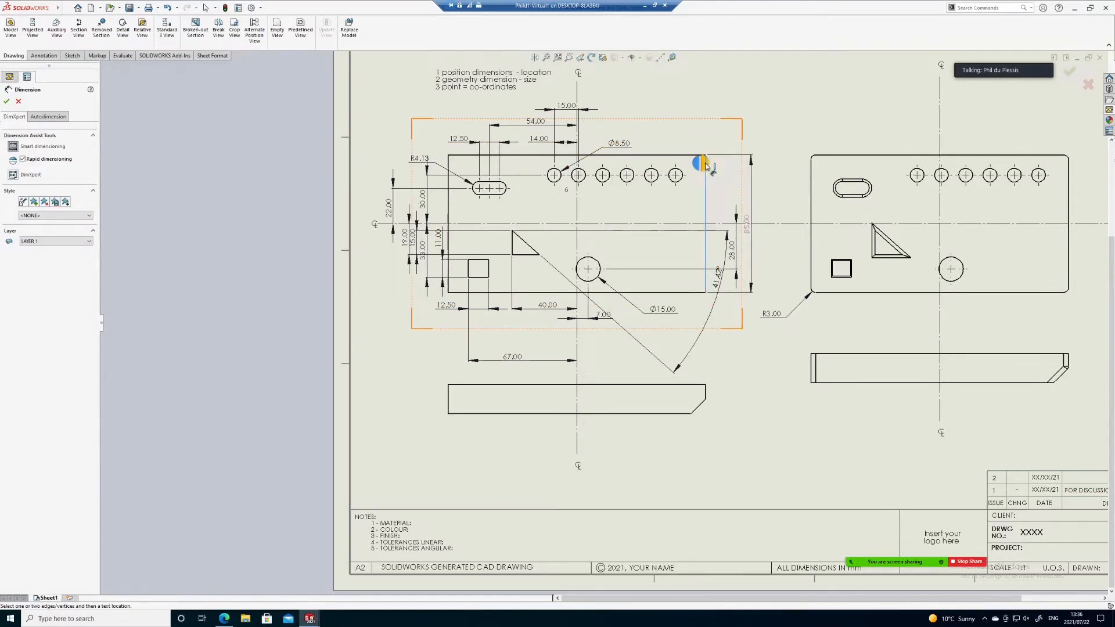
left_click(448, 165)
key("z")
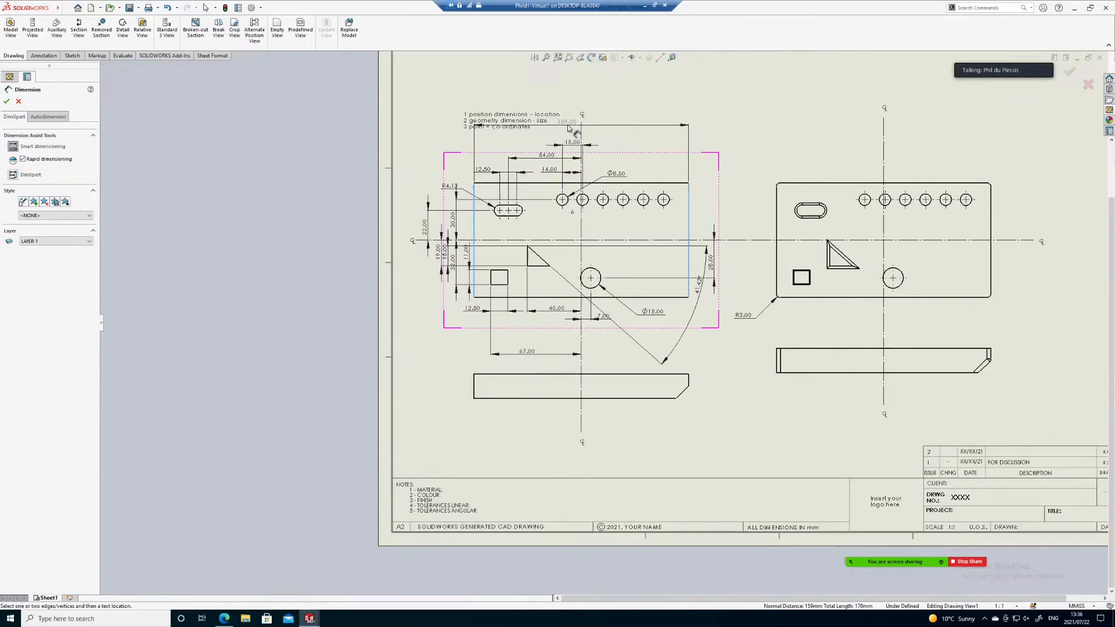
left_click(568, 128)
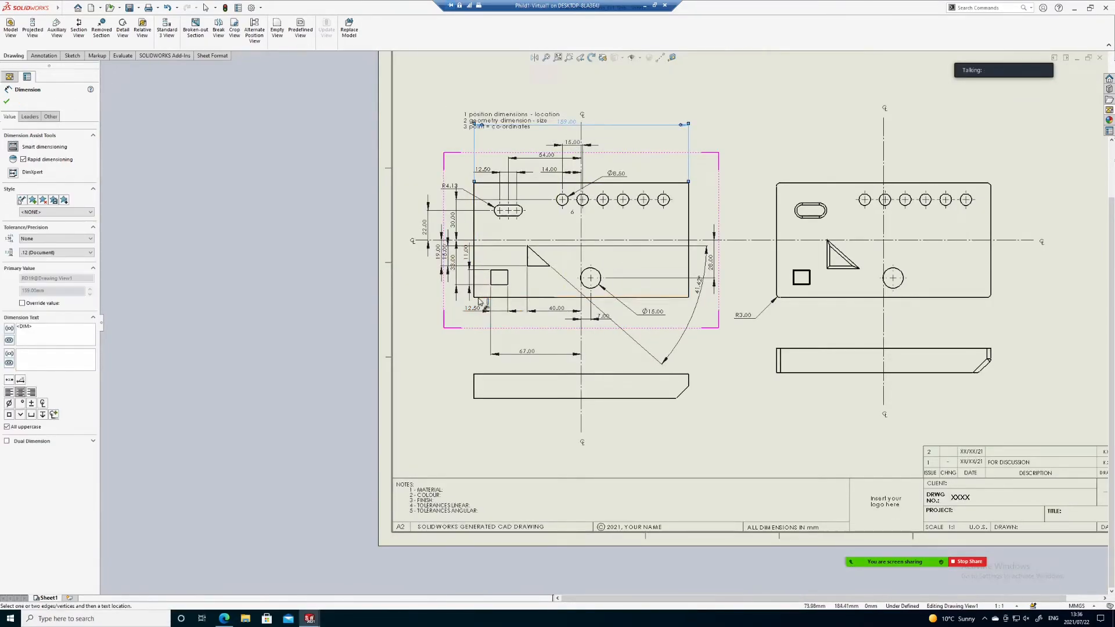
Step: Dimension the overall height of the Vanilla plate, placing it outside the other dimensions to the plate's left
left_click(480, 297)
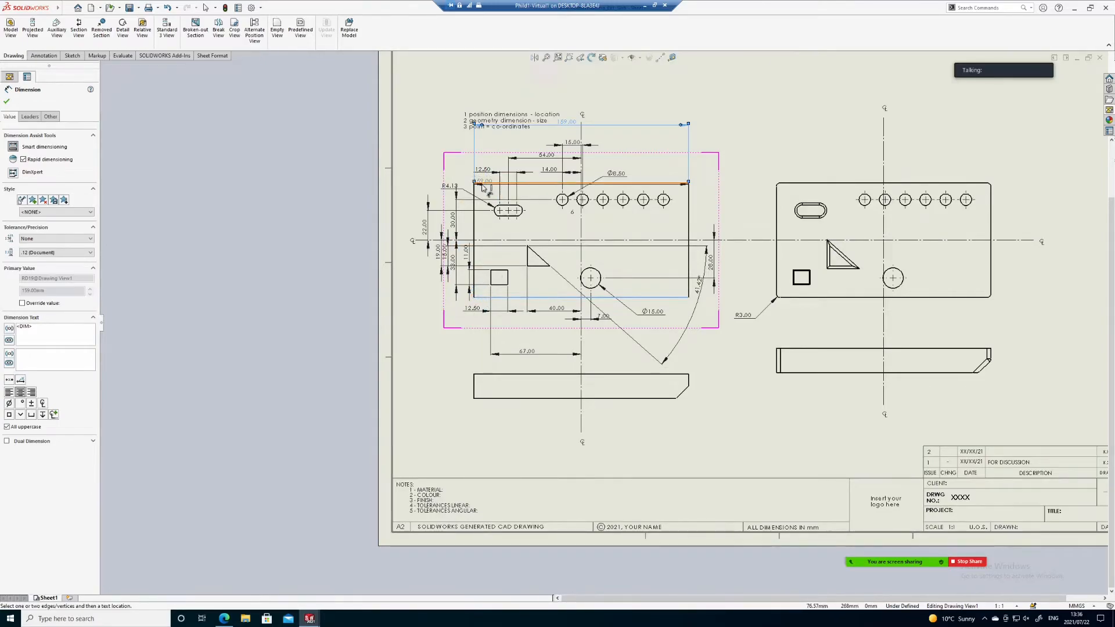
left_click(482, 184)
left_click(411, 227)
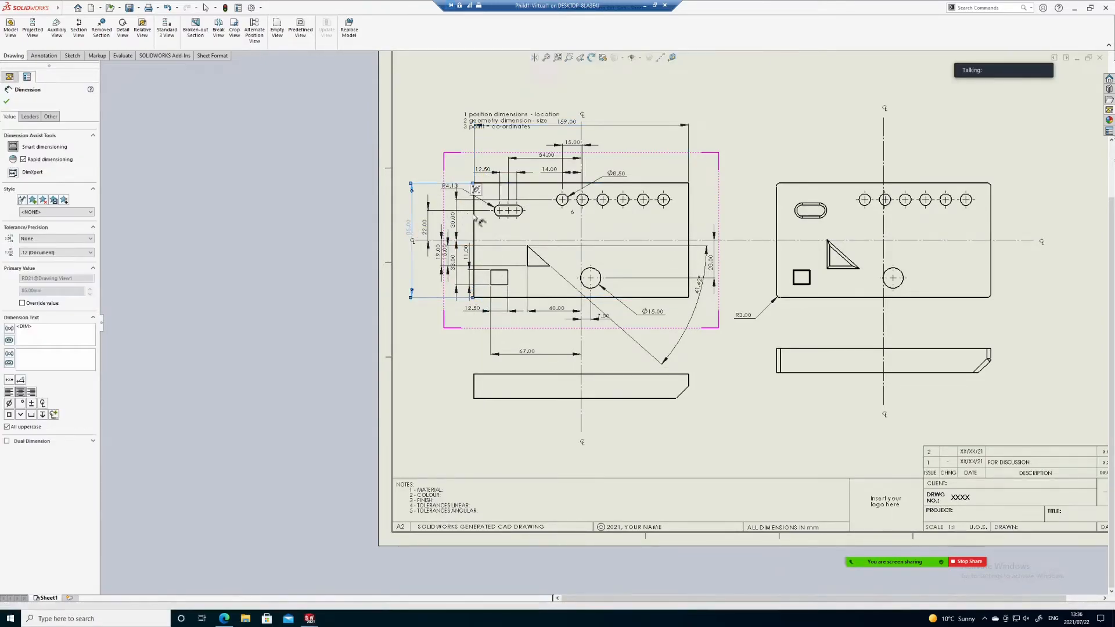
key("Escape")
scroll(541, 180, "down", 1)
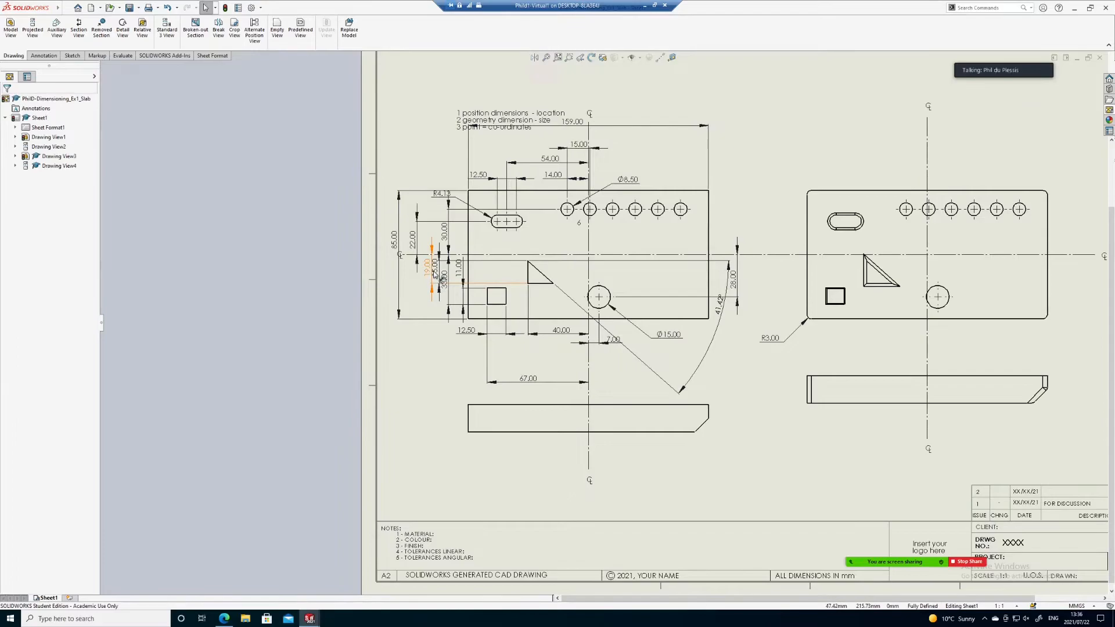
scroll(416, 259, "up", 1)
left_click_drag(473, 341, 436, 202)
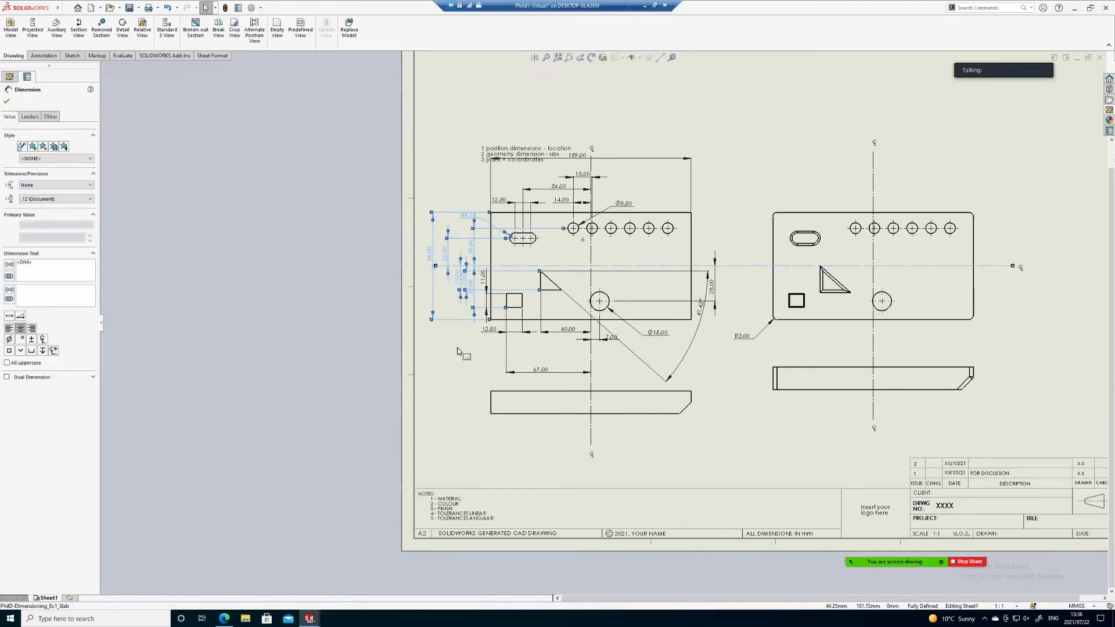
left_click(485, 278, "ctrl")
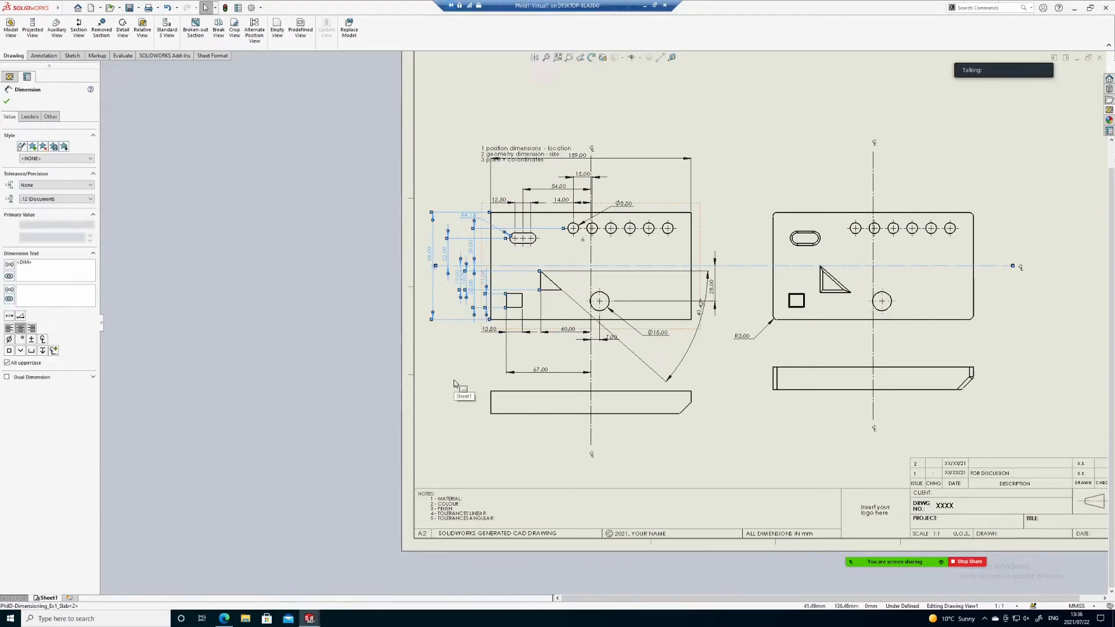
right_click(455, 384)
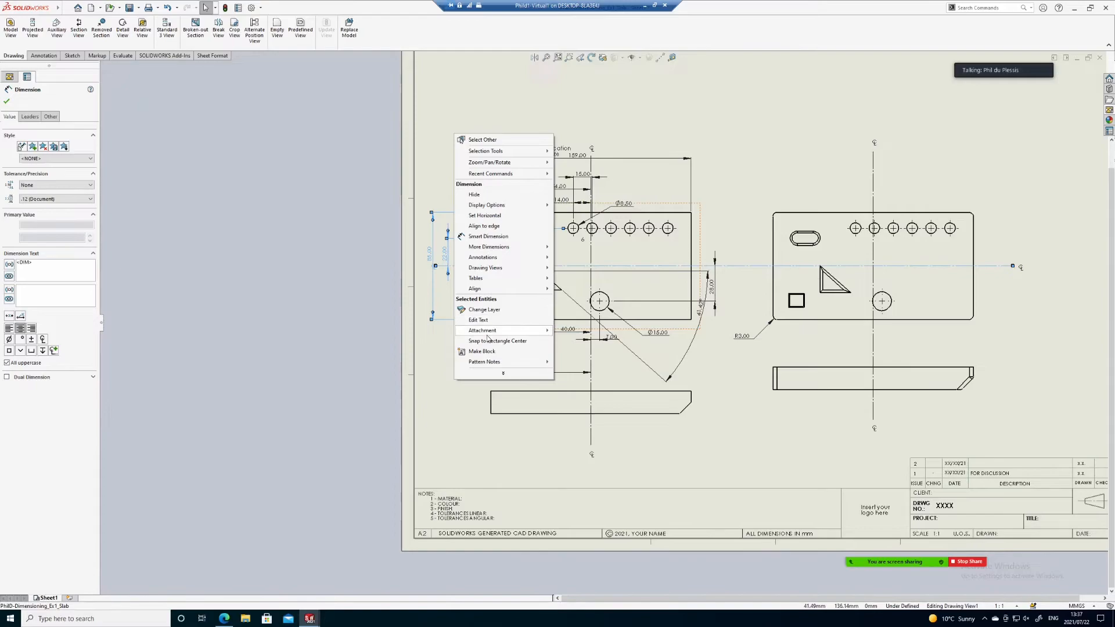
mouse_move(490, 334)
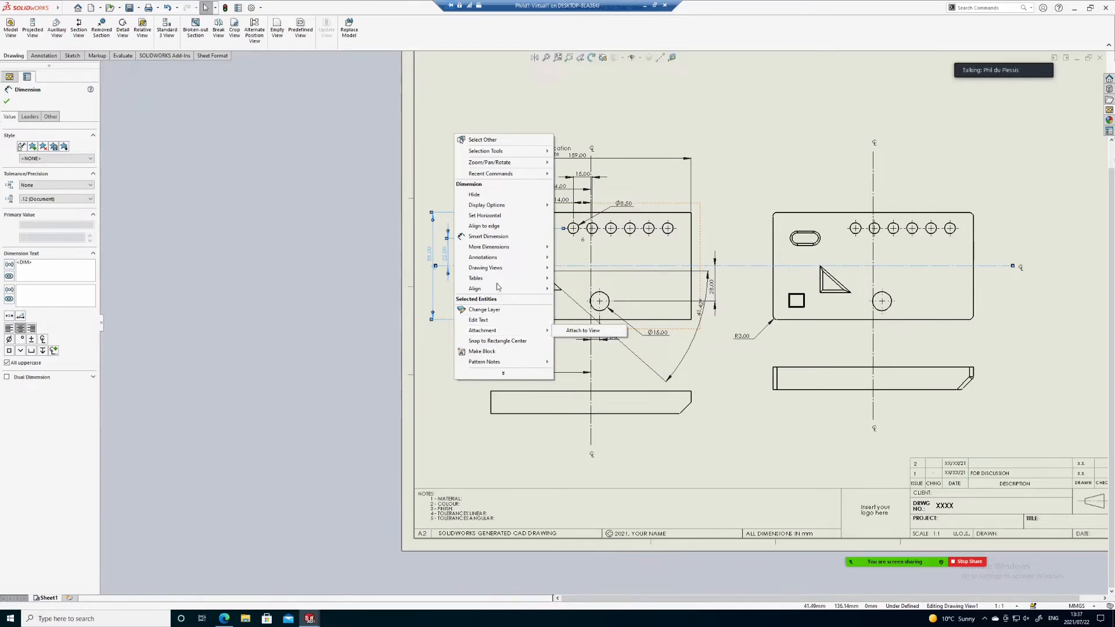
mouse_move(518, 251)
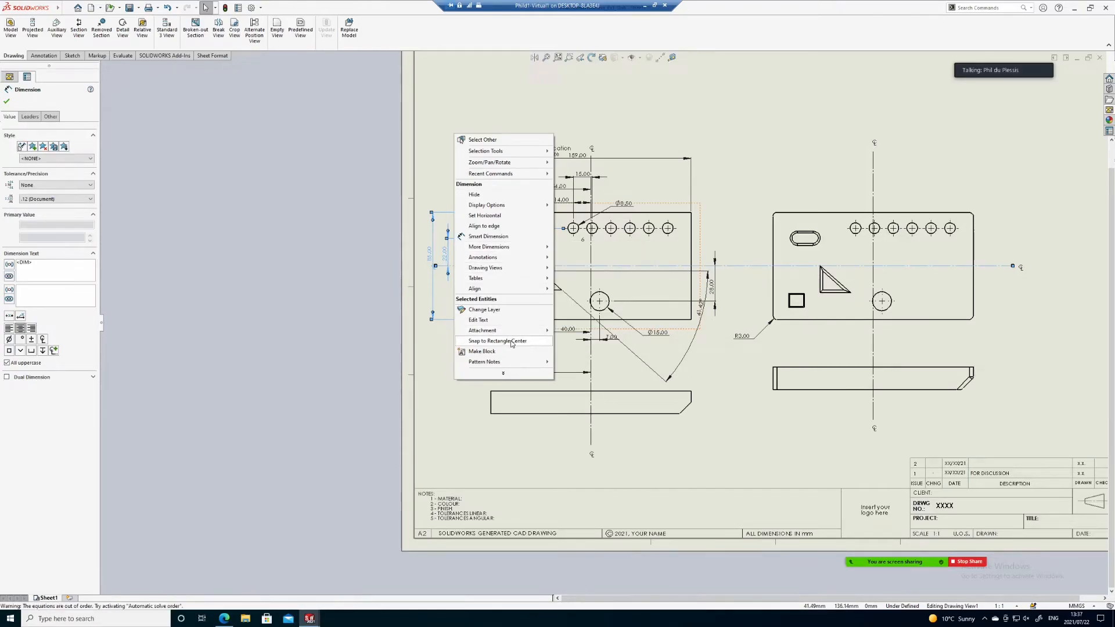
left_click(503, 375)
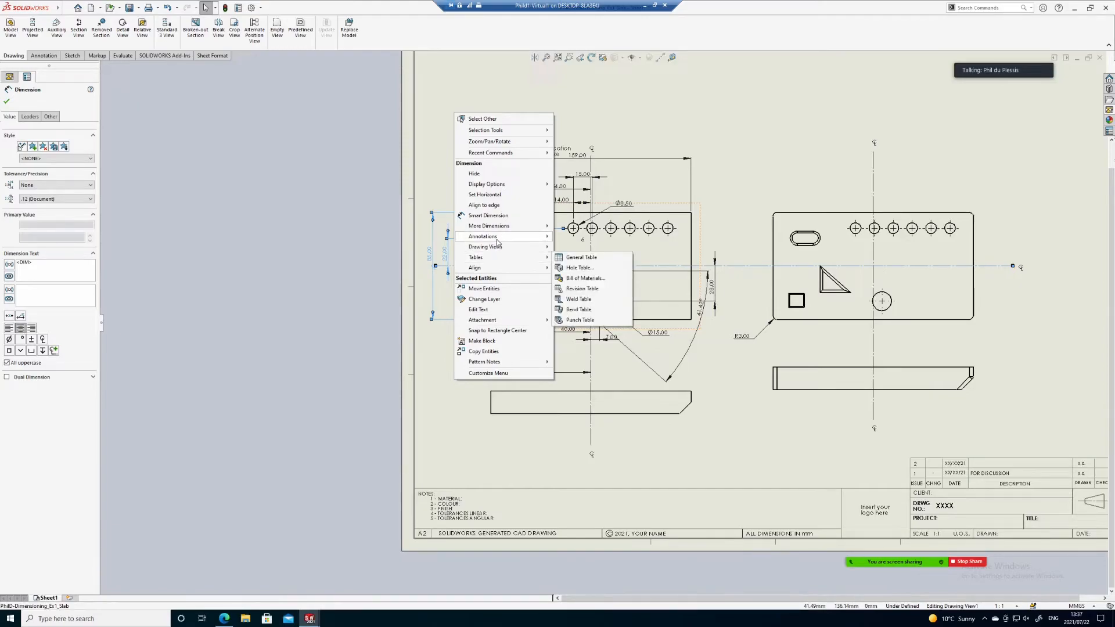
mouse_move(506, 230)
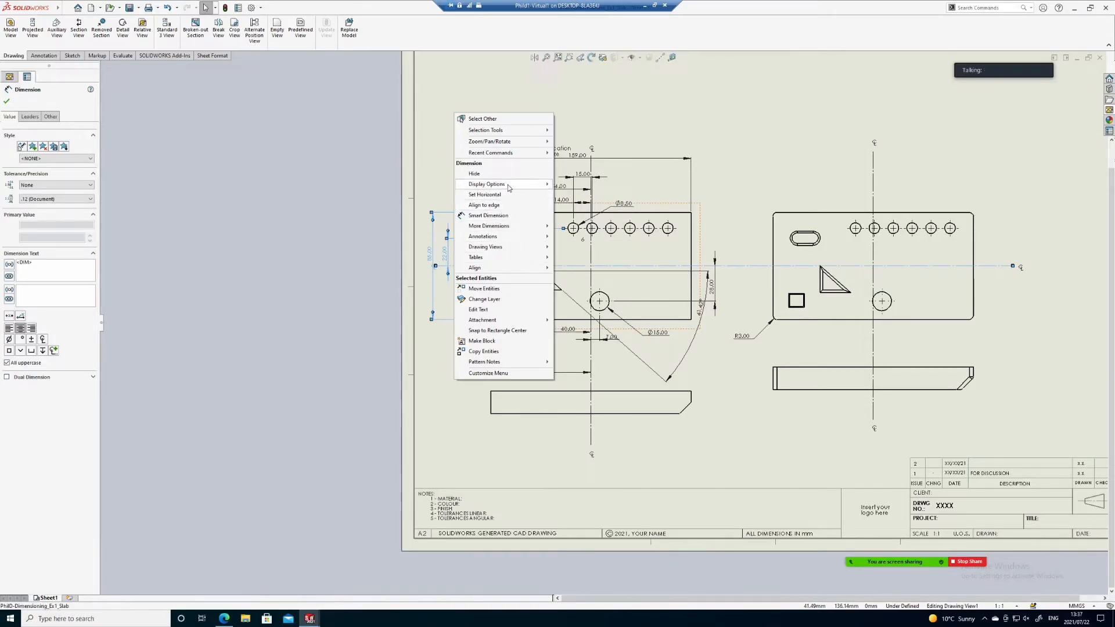
mouse_move(510, 187)
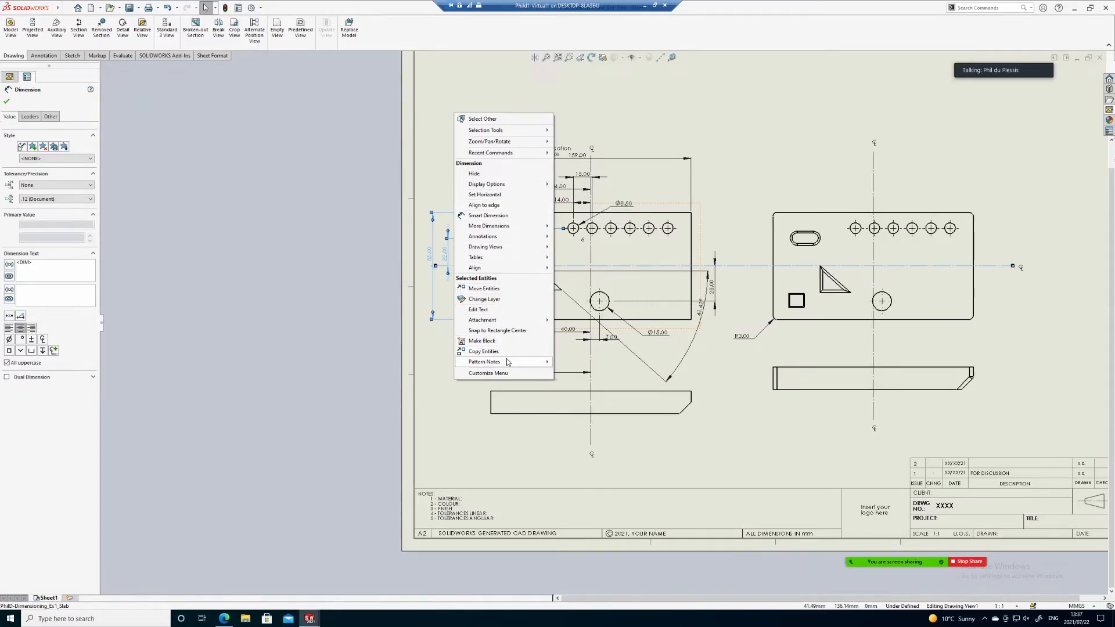
mouse_move(508, 362)
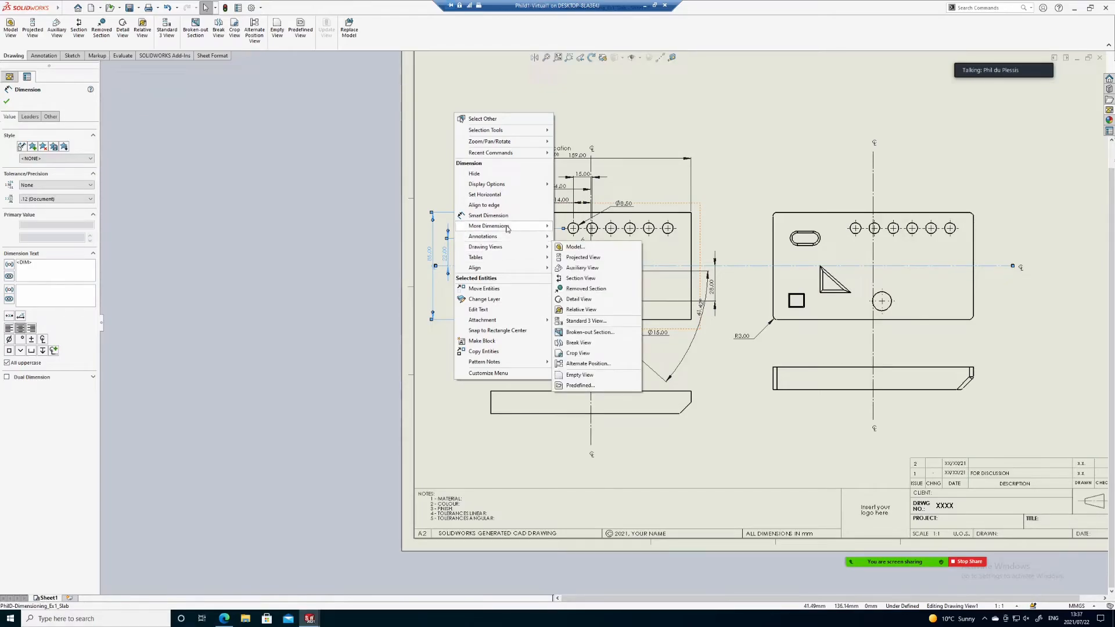
left_click(829, 119)
Step: Display the selection filters and restrict selection to dimensions only
scroll(490, 304, "down", 1)
scroll(488, 304, "down", 1)
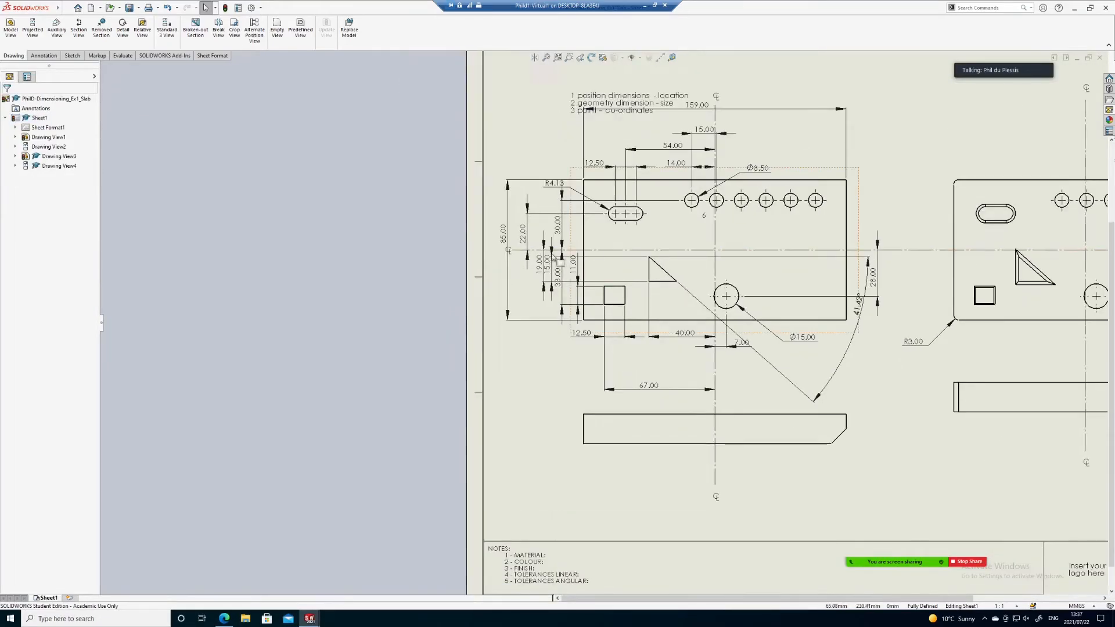
scroll(572, 237, "down", 1)
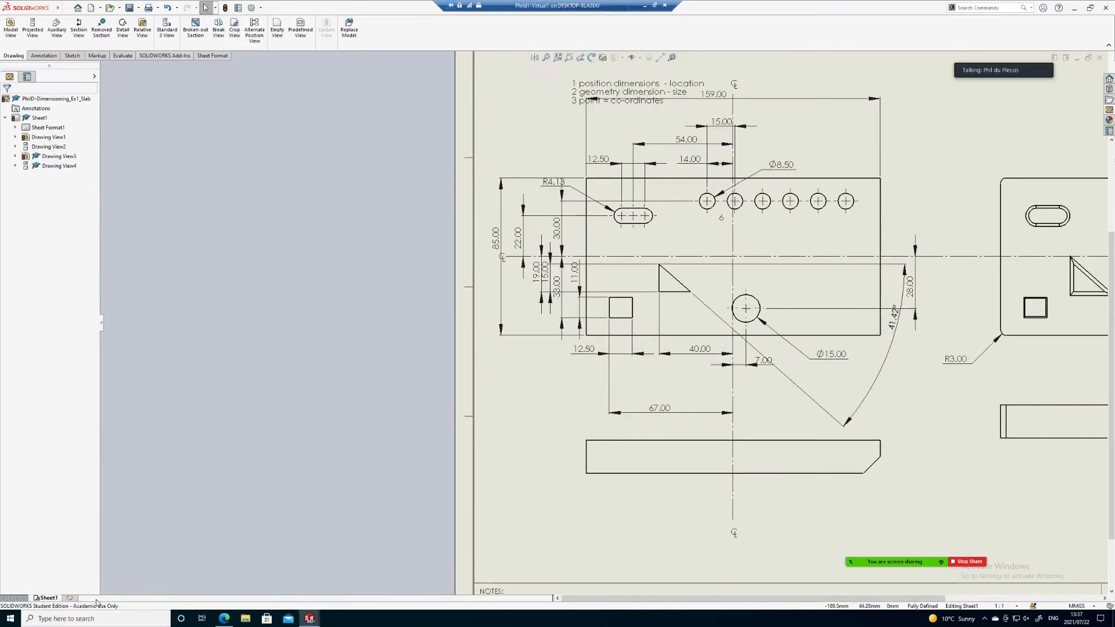
key("F5")
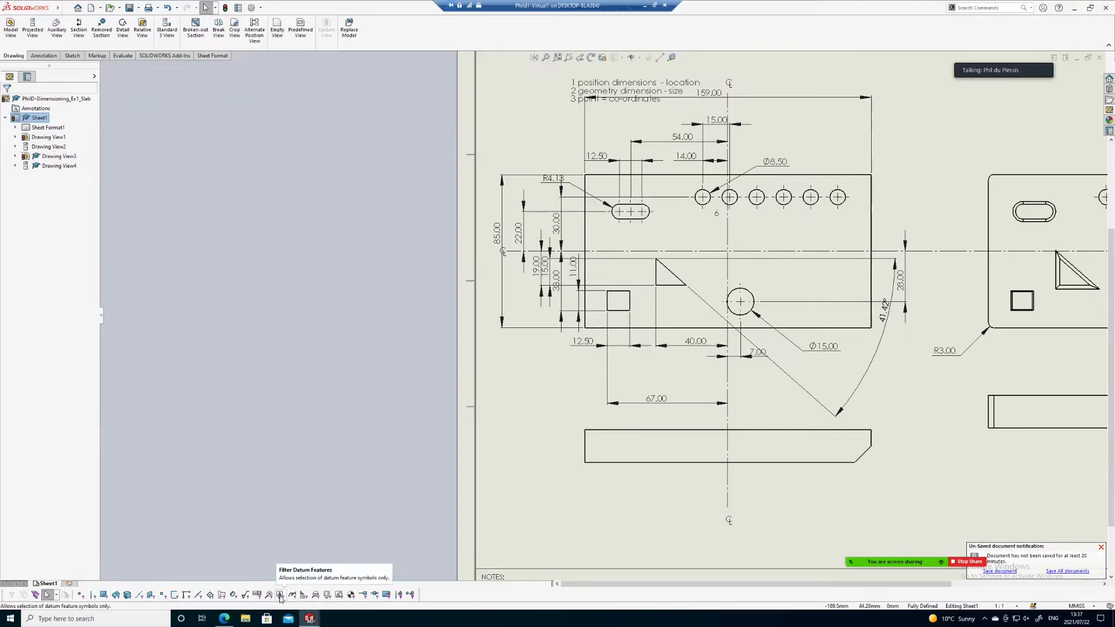
left_click(234, 594)
Step: Auto-arrange all dimensions to the left of the Vanilla plate, including the slot's radius dimension
left_click_drag(569, 383, 482, 154)
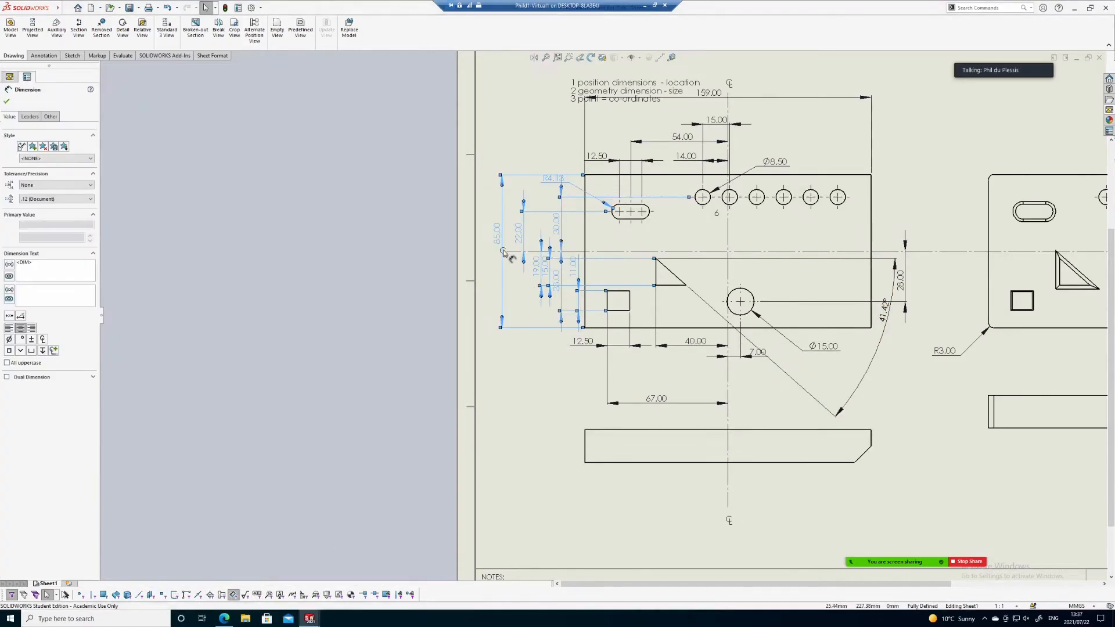
right_click(539, 370)
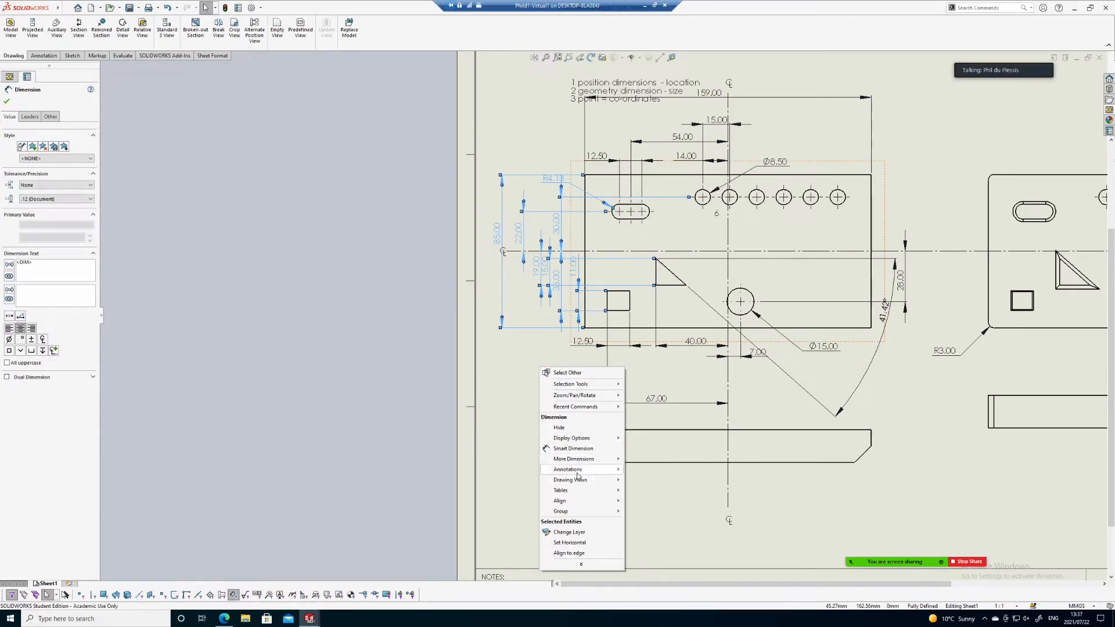
mouse_move(580, 475)
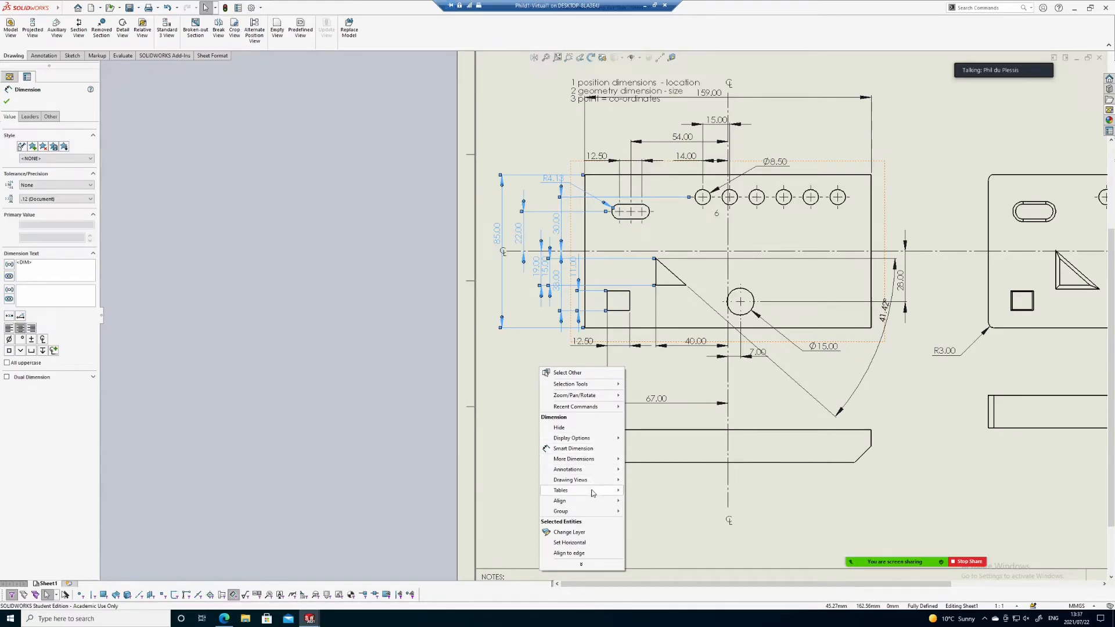
mouse_move(597, 504)
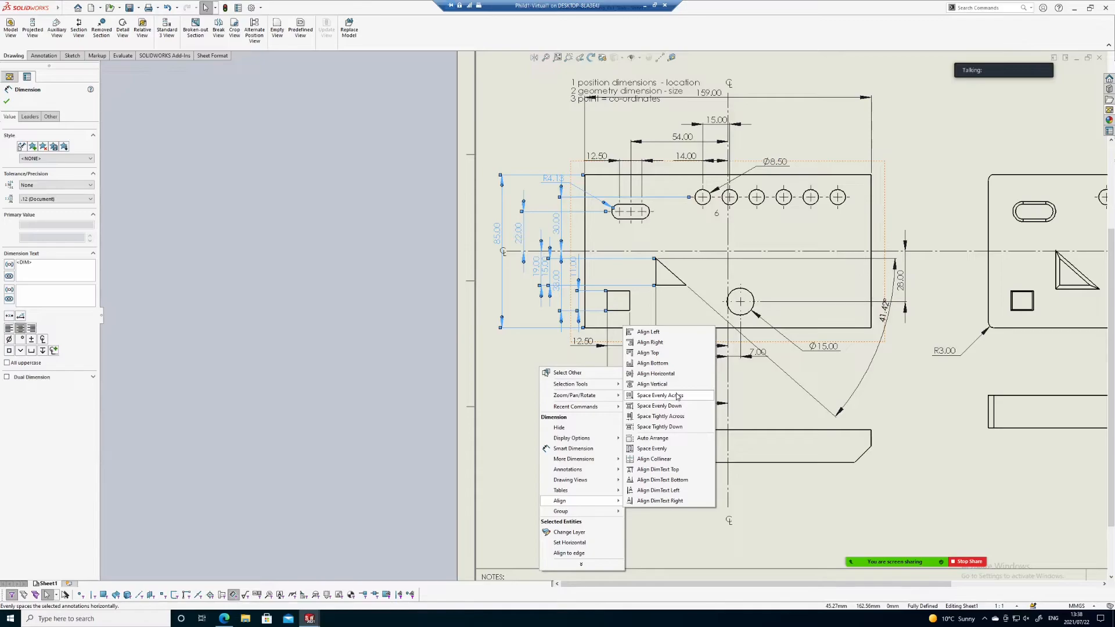
left_click(653, 438)
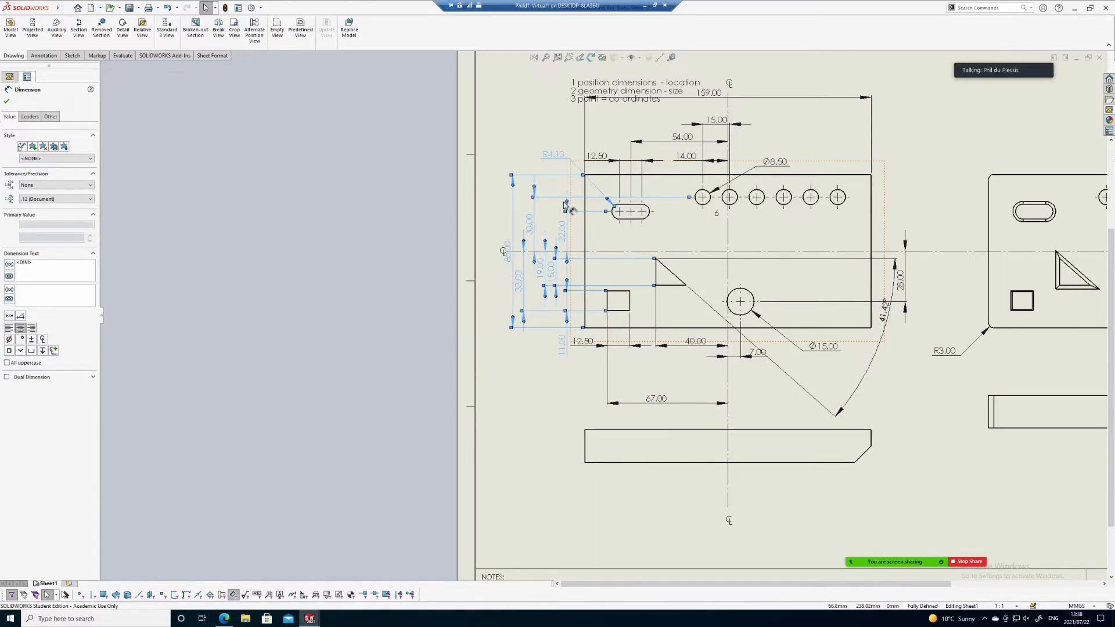
scroll(553, 150, "down", 1)
left_click(550, 131)
Step: Move the horizontal centerline's symbol beside the Vanilla plate outward, clear of the overall height dimension
scroll(514, 272, "down", 2)
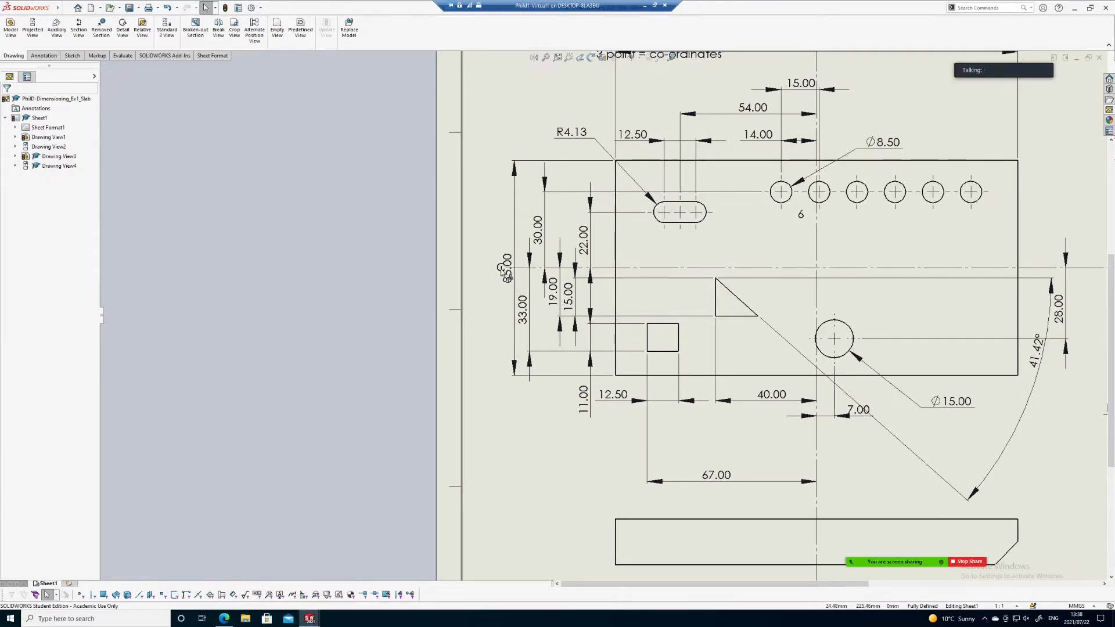
left_click(480, 270)
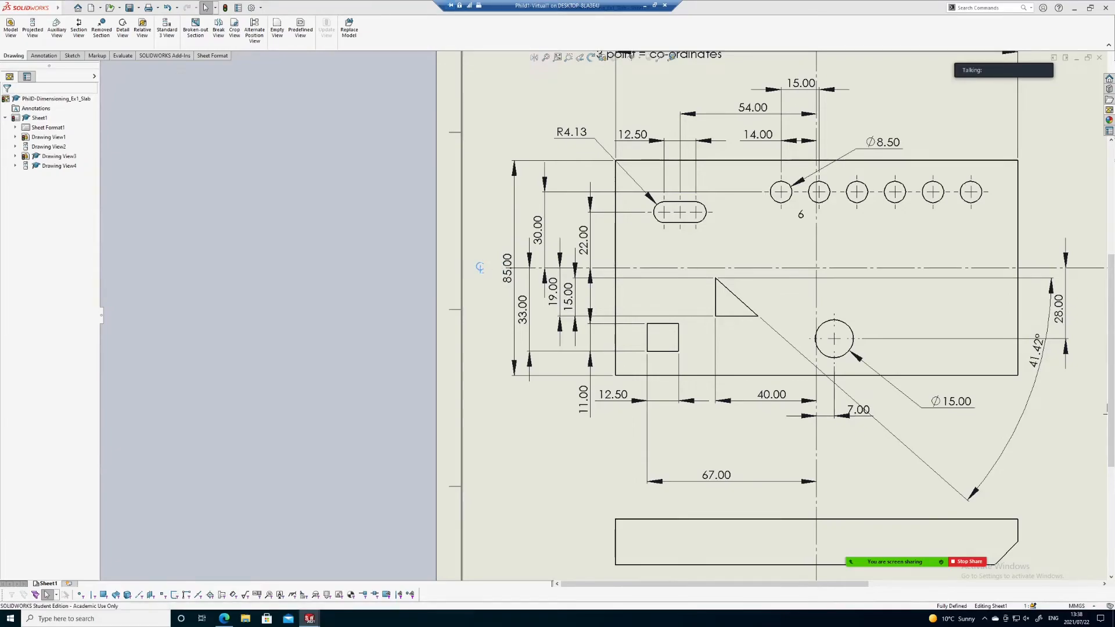
scroll(749, 386, "up", 1)
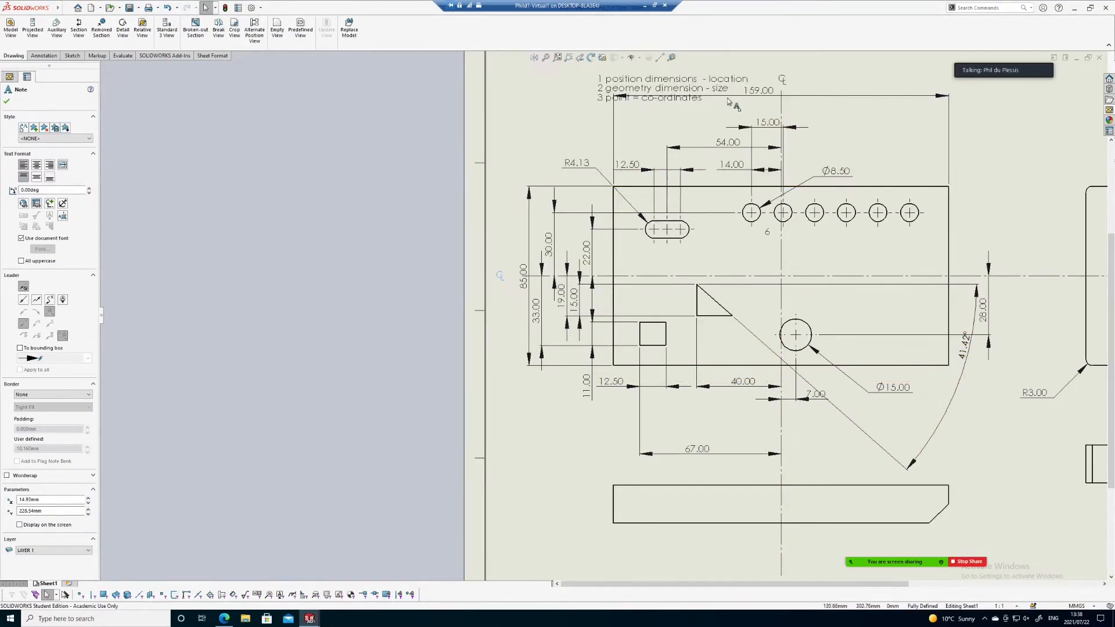
Step: Move the three-line note about position, geometry and point dimensions up, clear of the Vanilla plate's overall width dimension
scroll(697, 116, "up", 2)
left_click(644, 125)
left_click_drag(645, 125, 641, 86)
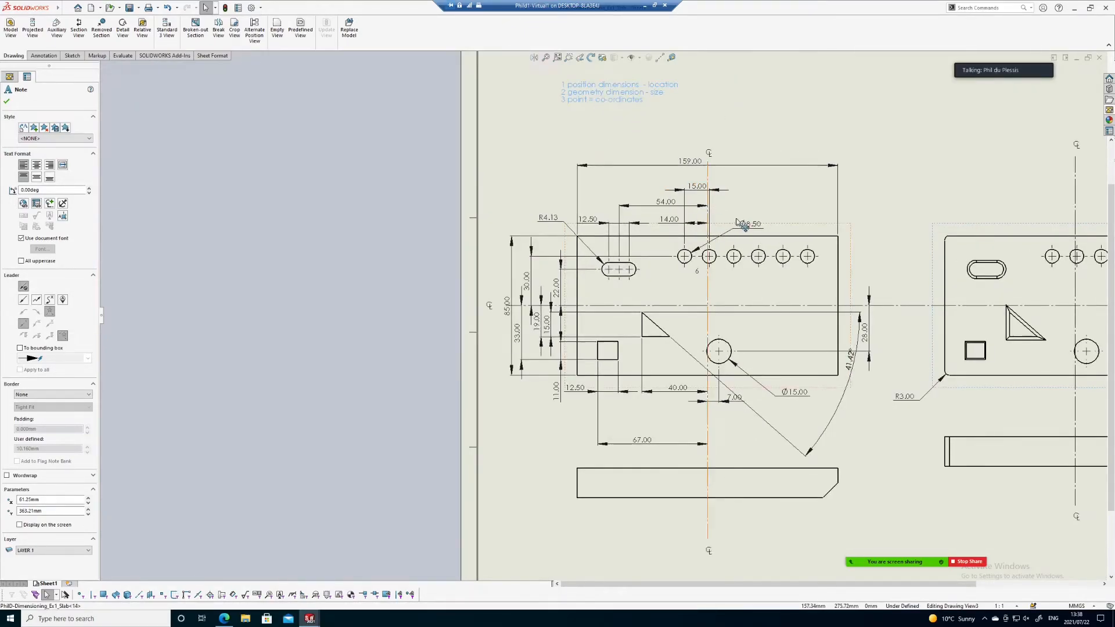
Step: Restrict selection to dimensions and auto-arrange all dimensions around the Vanilla plate
scroll(869, 164, "down", 2)
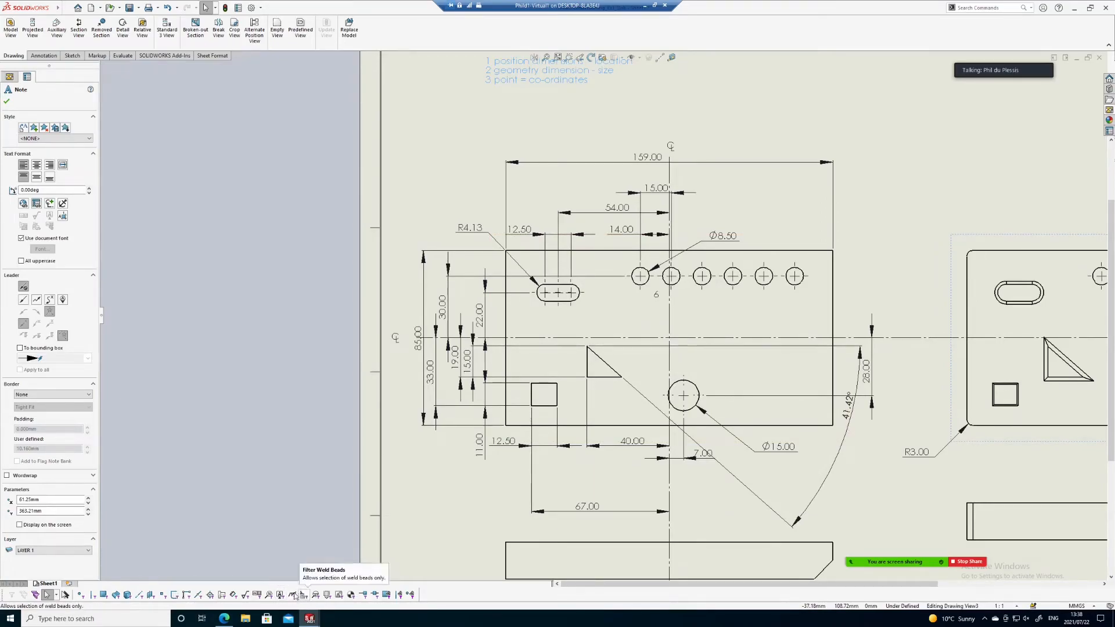
left_click(233, 597)
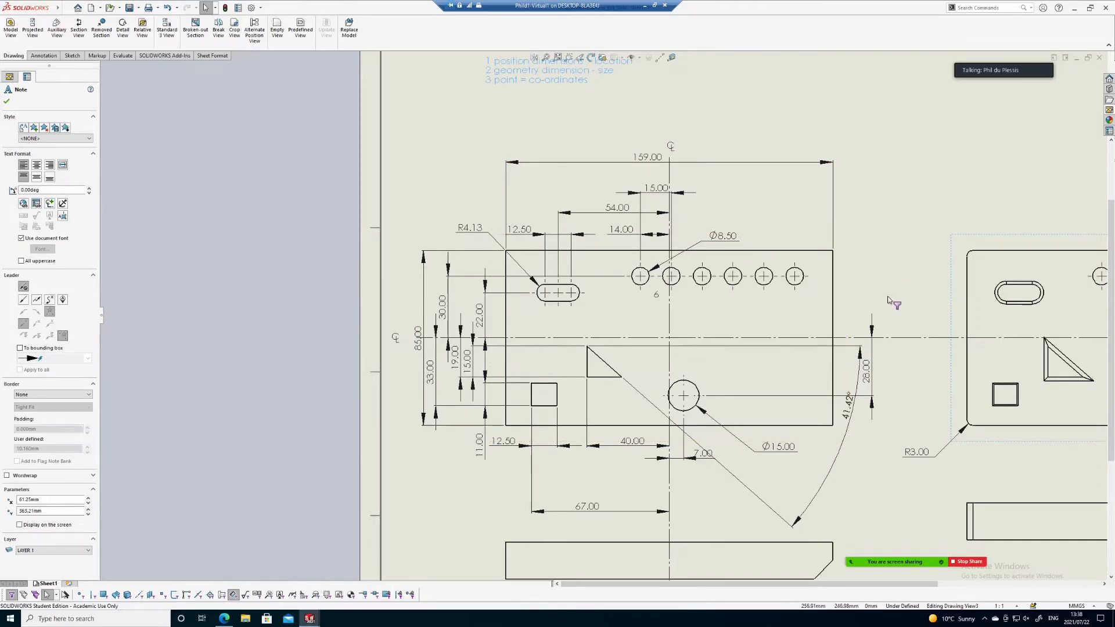
left_click_drag(889, 525, 393, 112)
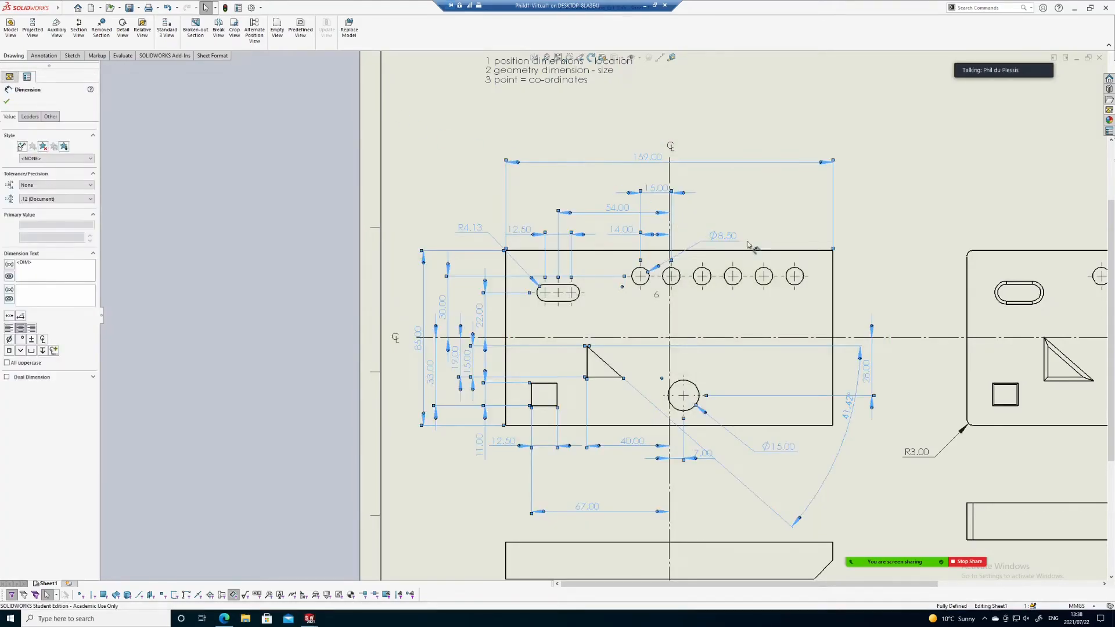
right_click(774, 196)
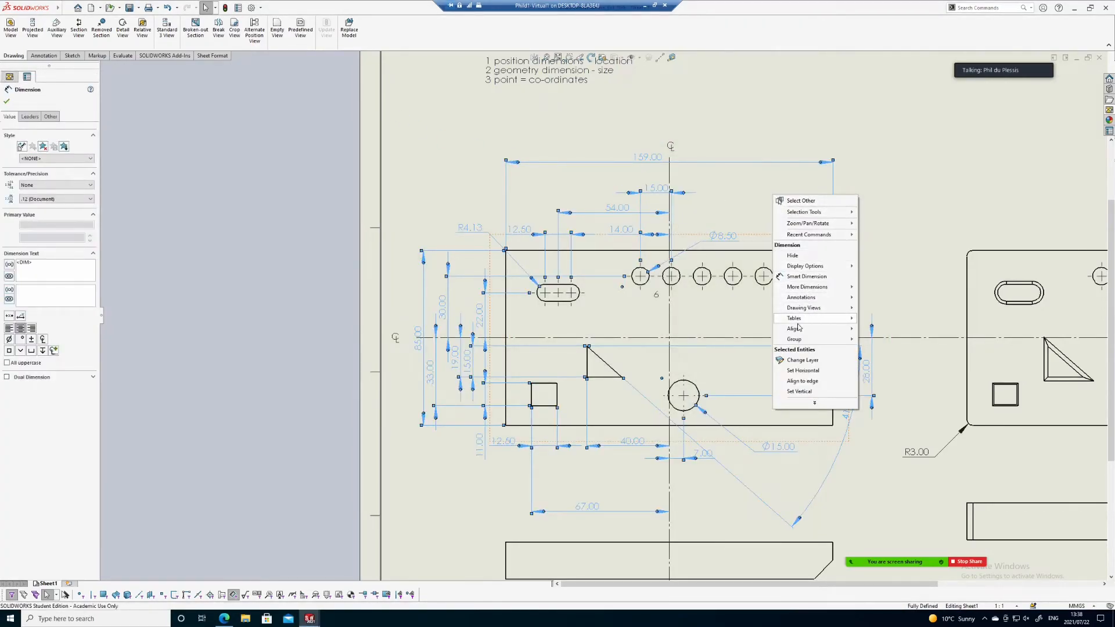
mouse_move(824, 328)
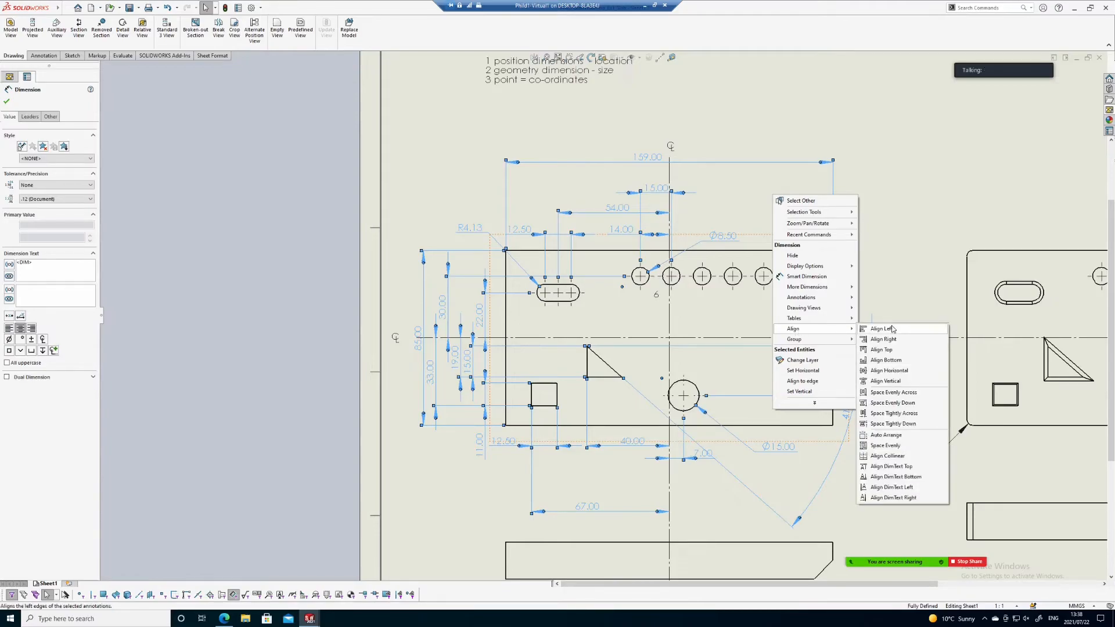
left_click(887, 436)
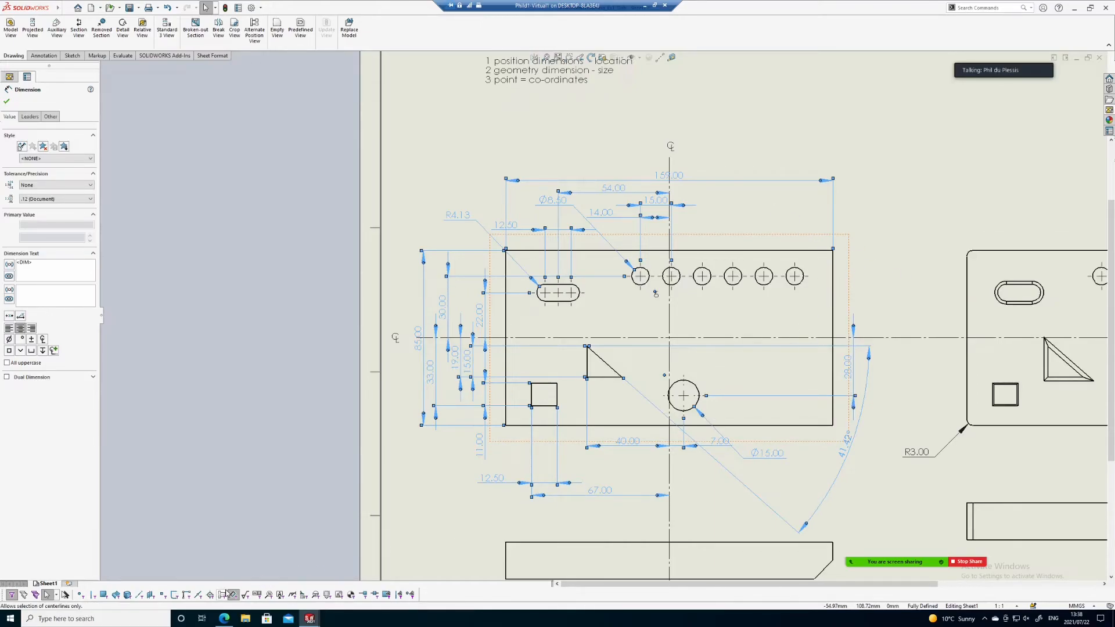
scroll(639, 296, "up", 1)
scroll(851, 301, "down", 1)
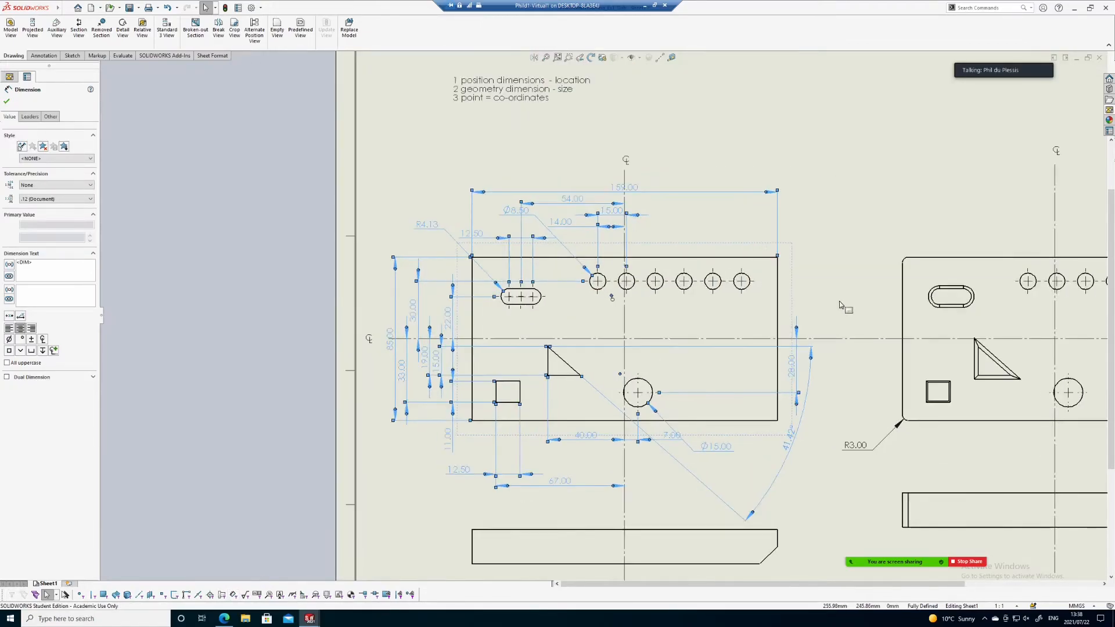
left_click(838, 303)
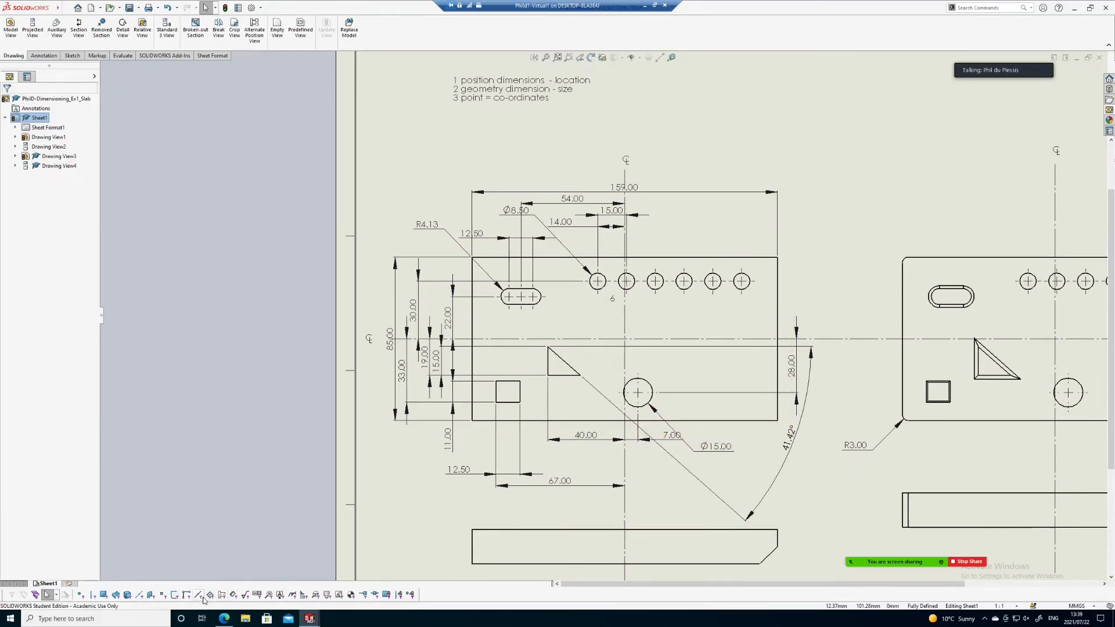
left_click(234, 594)
scroll(714, 382, "up", 2)
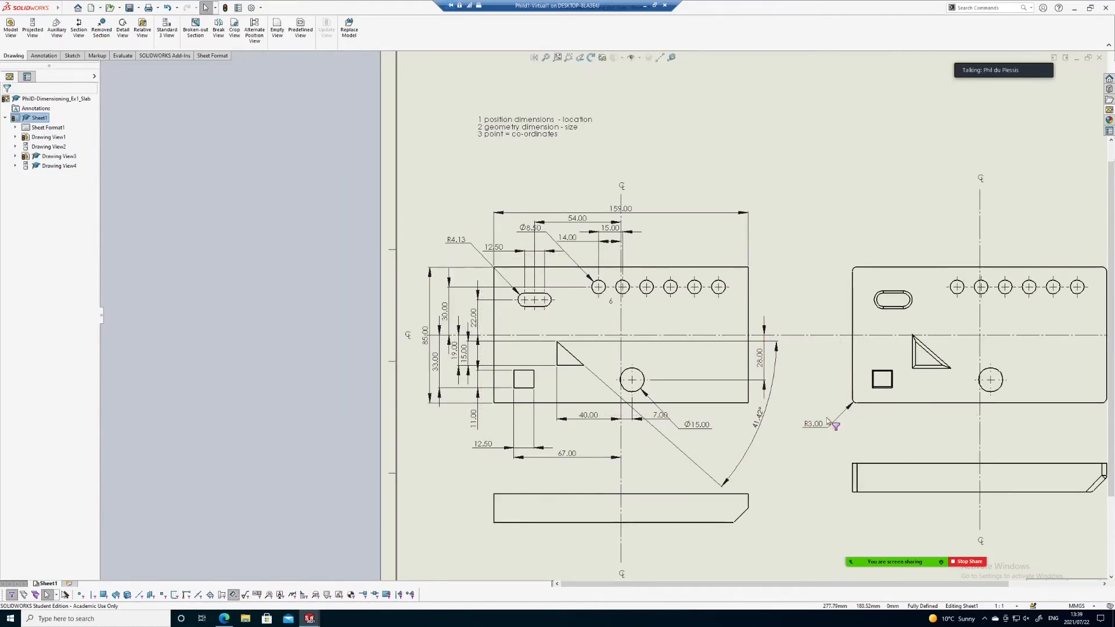
right_click(790, 296)
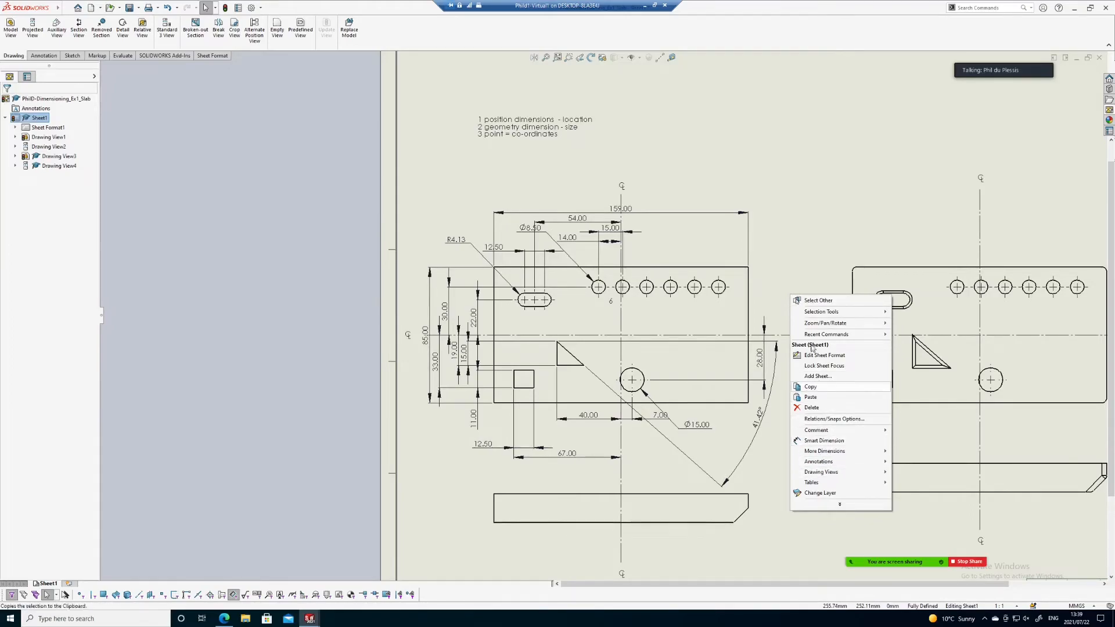
left_click(773, 365)
left_click_drag(786, 482, 427, 159)
right_click(802, 234)
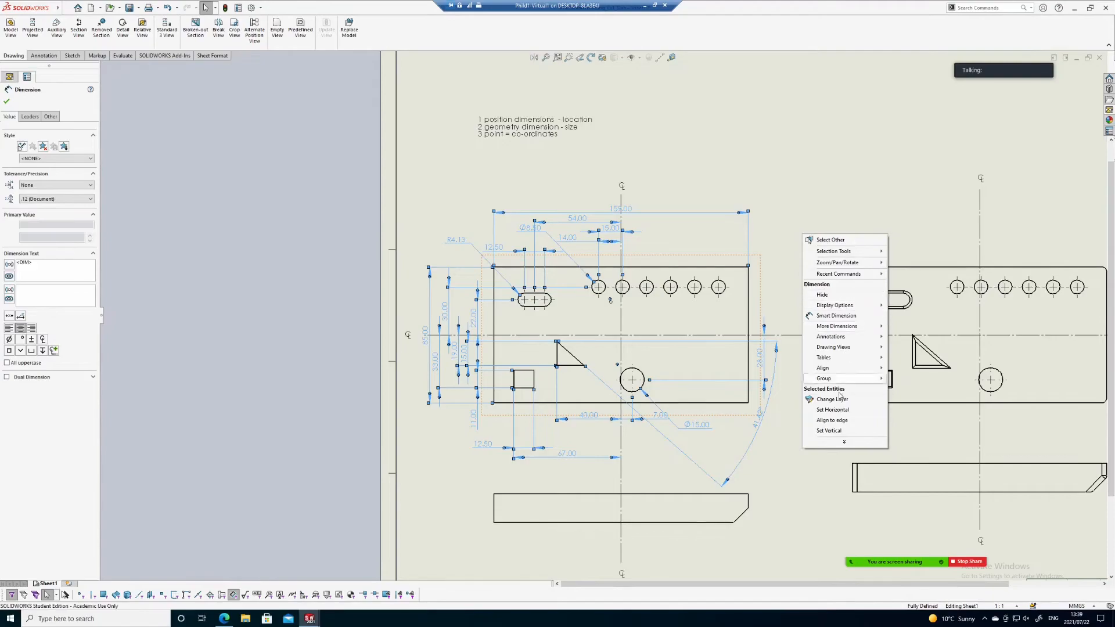
mouse_move(835, 368)
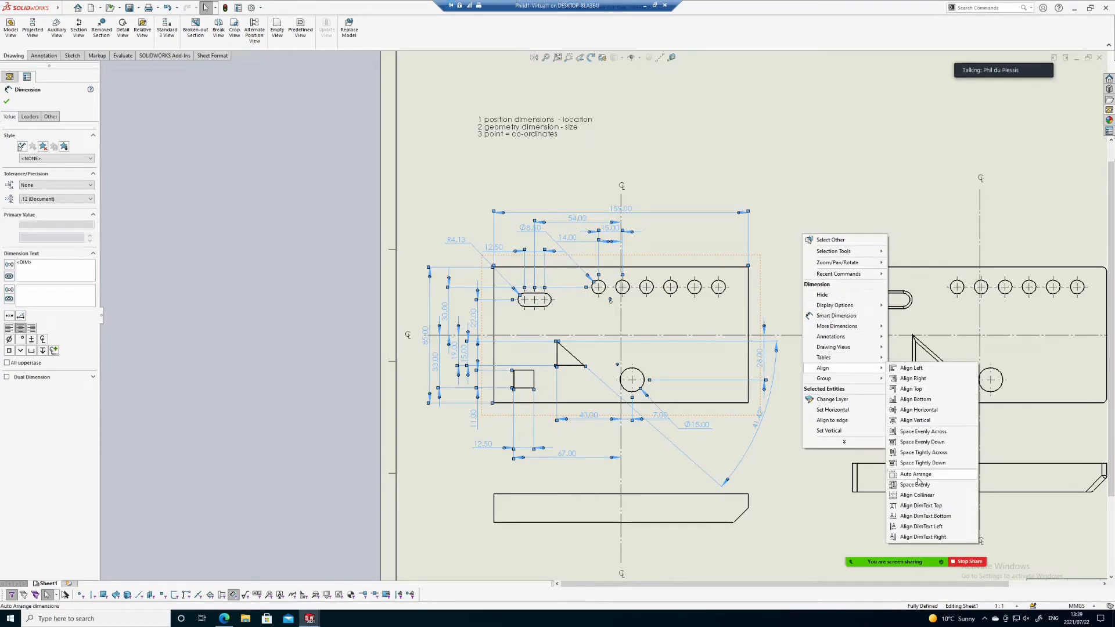
left_click(792, 195)
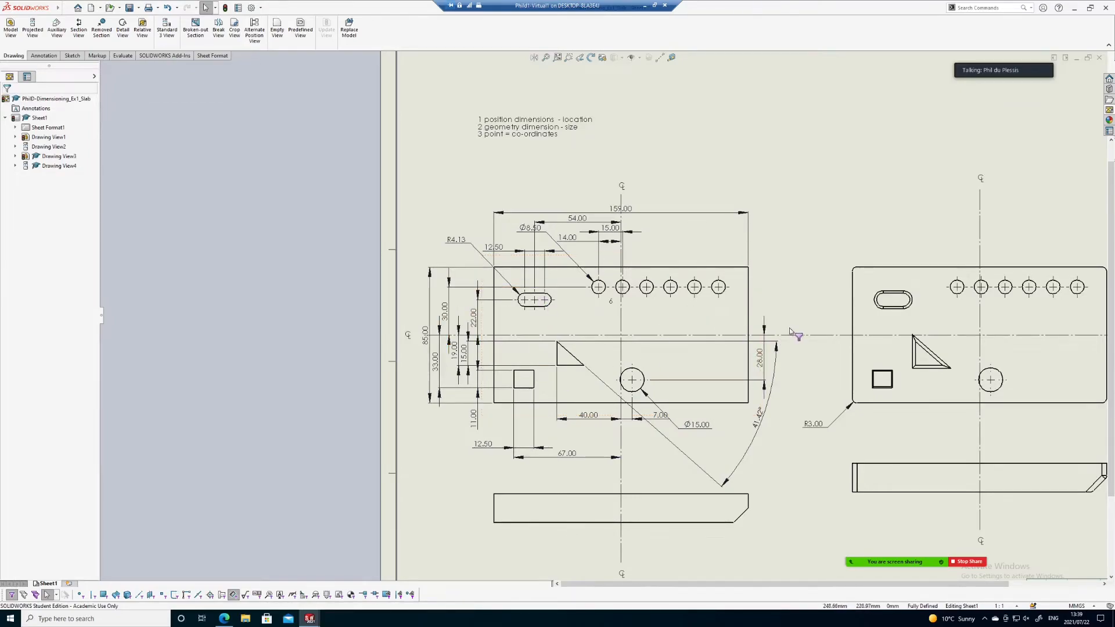
scroll(657, 319, "up", 3)
scroll(755, 322, "down", 2)
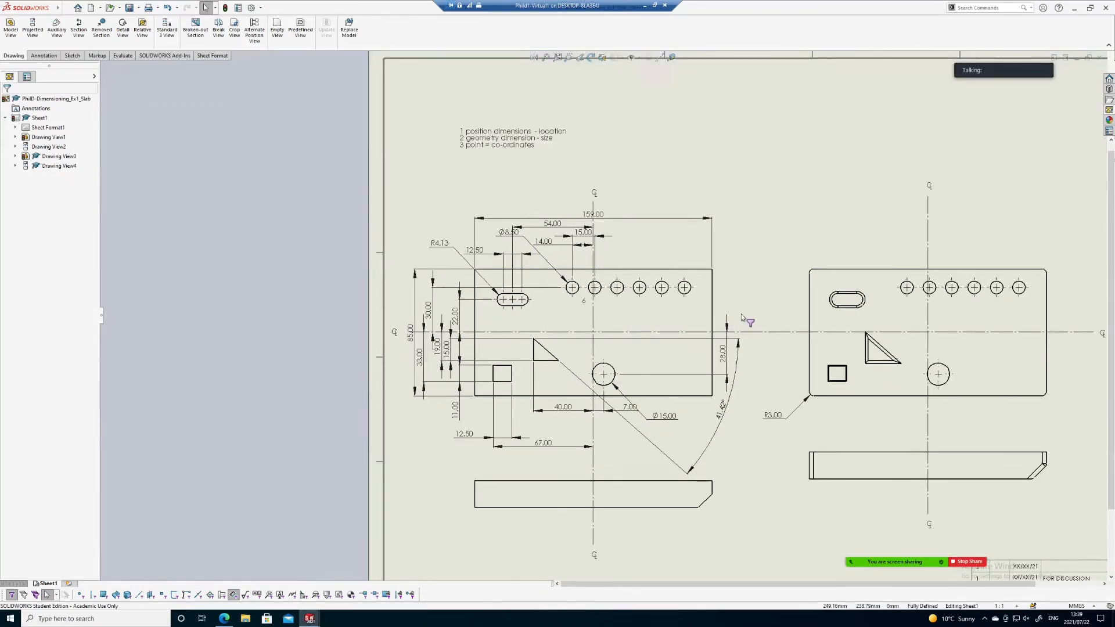
Step: Move the corner radius dimension of the With Edge Radii plate further out from its lower-left corner
scroll(738, 292, "up", 1)
scroll(988, 338, "down", 1)
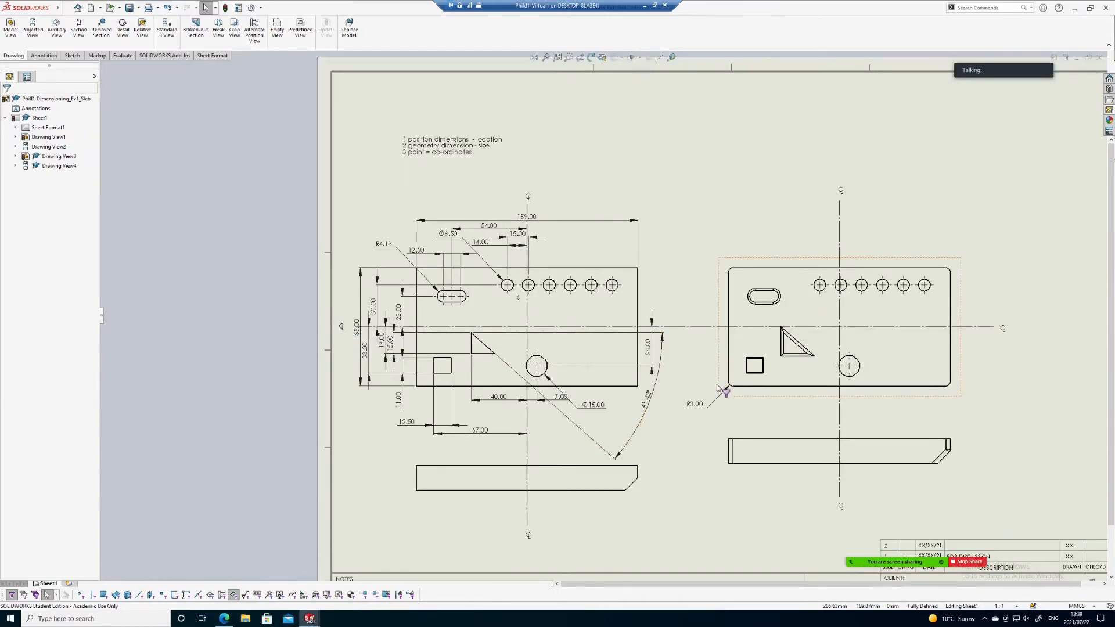
left_click(699, 412)
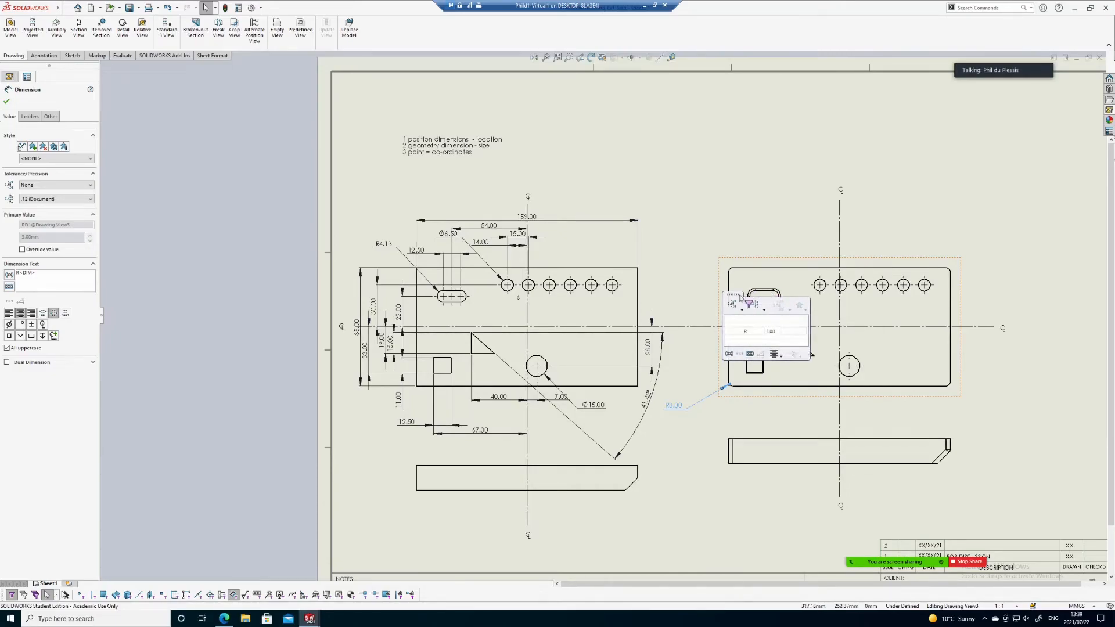
left_click(644, 251)
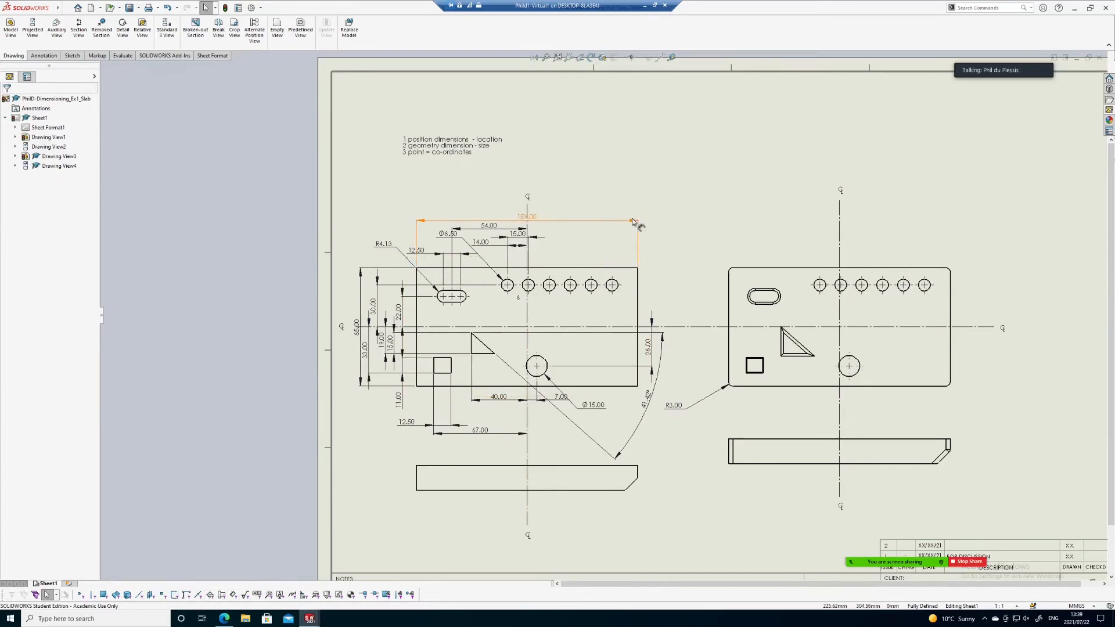
scroll(673, 232, "down", 1)
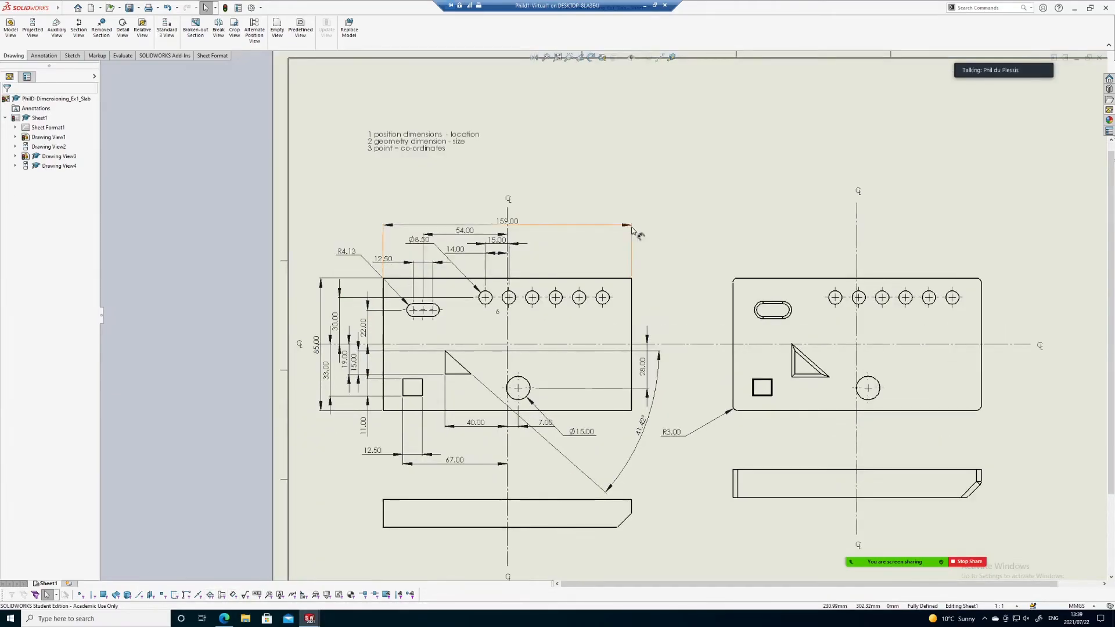
Step: Switch to the slab part and open the sketch under Cut-Extrude1 for editing
left_click(667, 250)
key("ctrl+Tab")
left_click(588, 329)
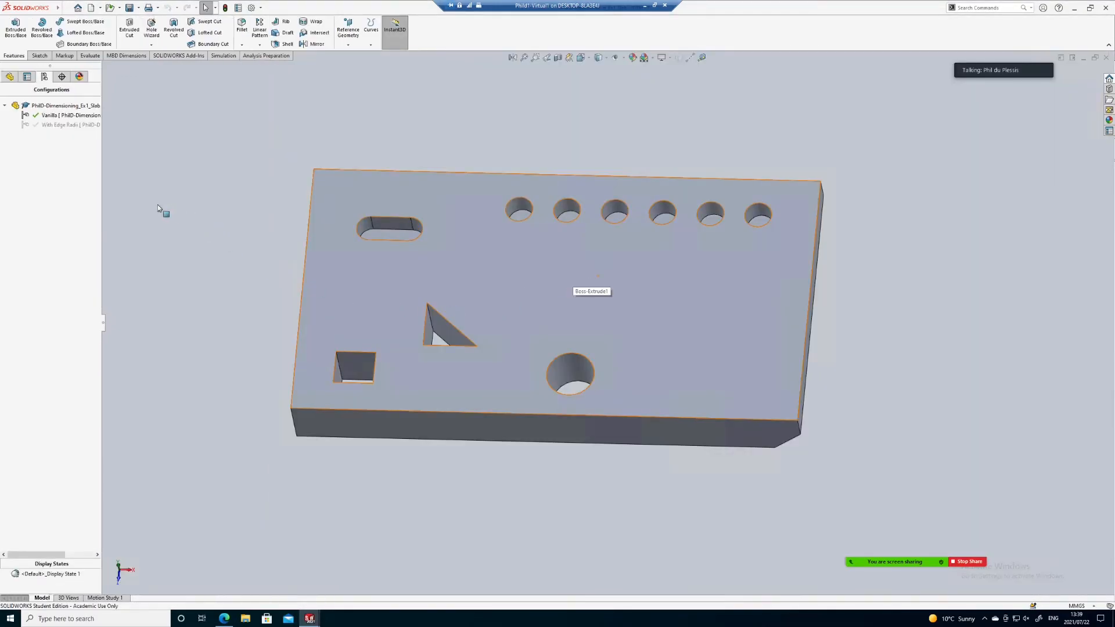
left_click(11, 77)
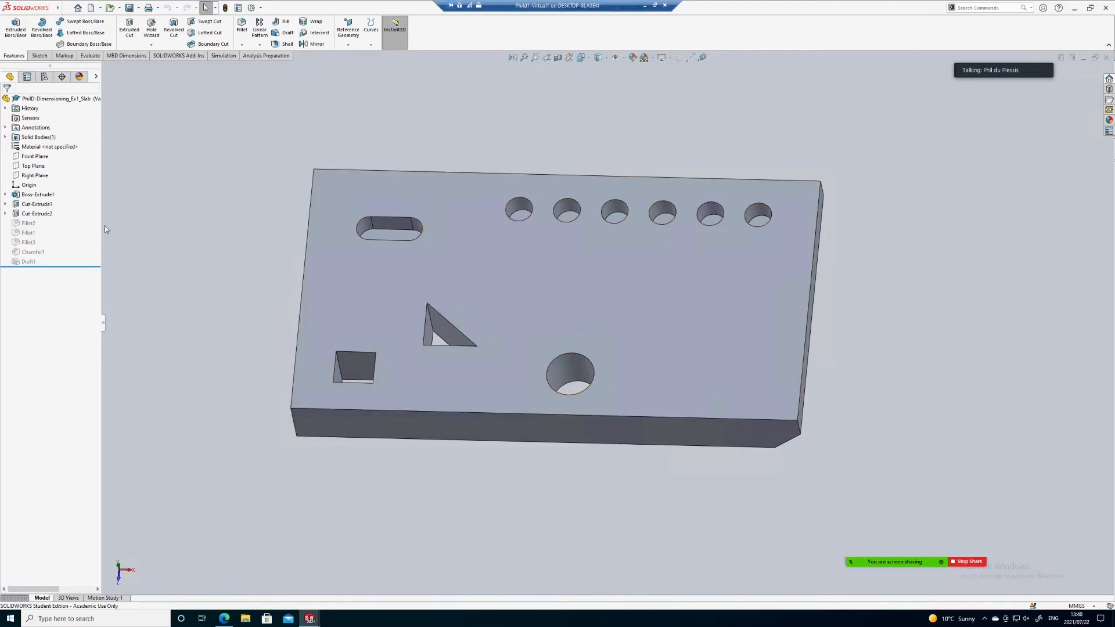
left_click(6, 205)
left_click(47, 213)
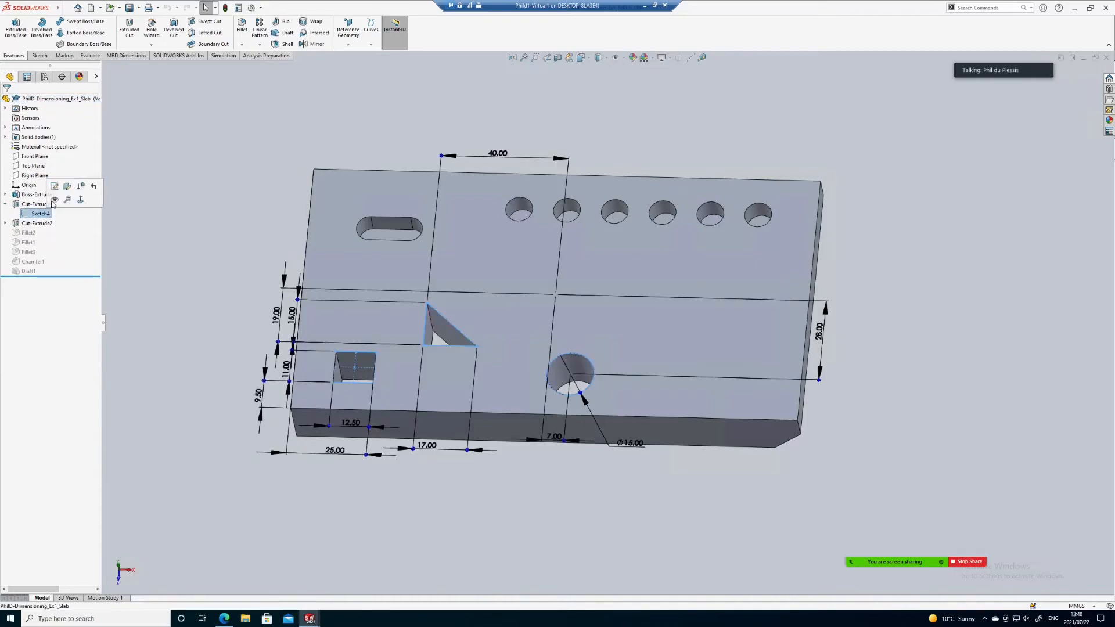
left_click(54, 186)
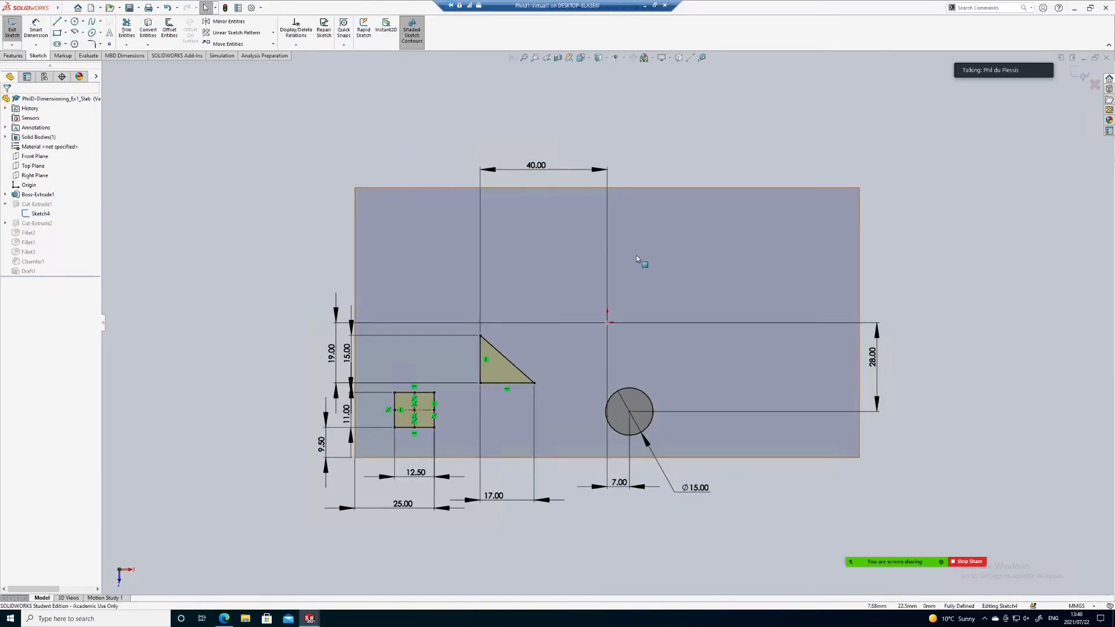
Step: Space out the triangle's and large circle's size and position dimensions in the sketch, then exit the sketch
left_click(536, 155)
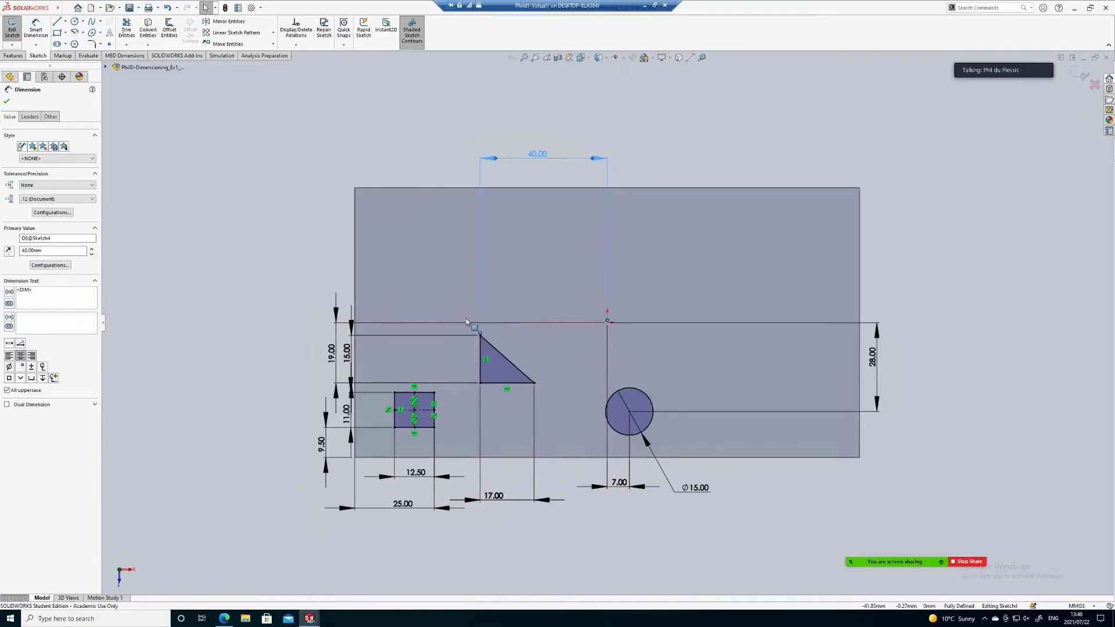
left_click_drag(331, 353, 254, 355)
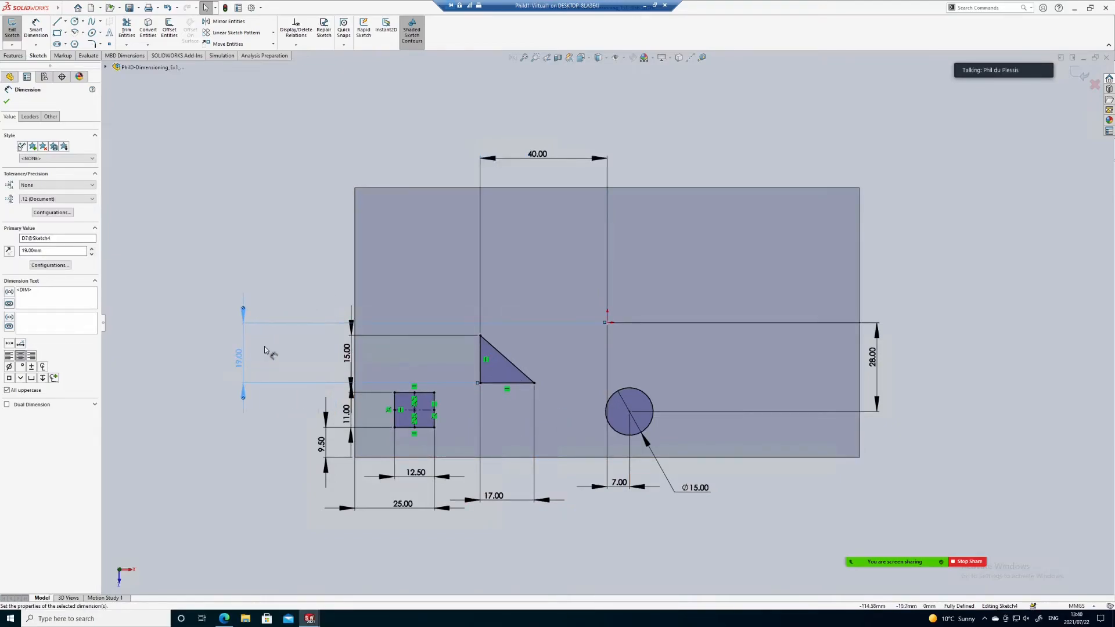
left_click_drag(537, 154, 536, 135)
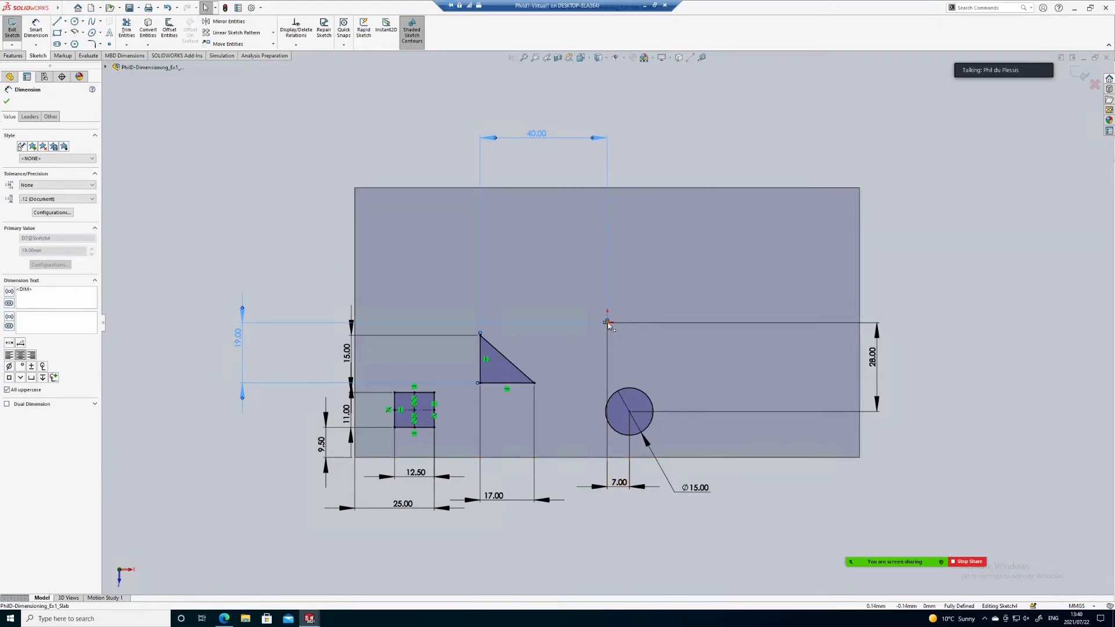
left_click(290, 325)
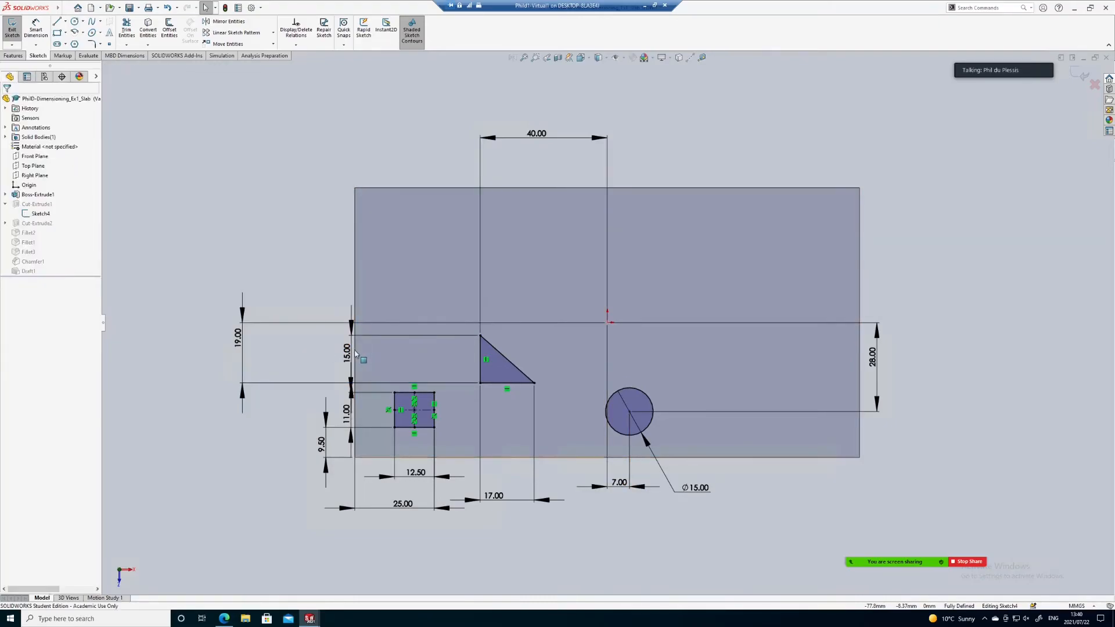
left_click_drag(347, 351, 317, 348)
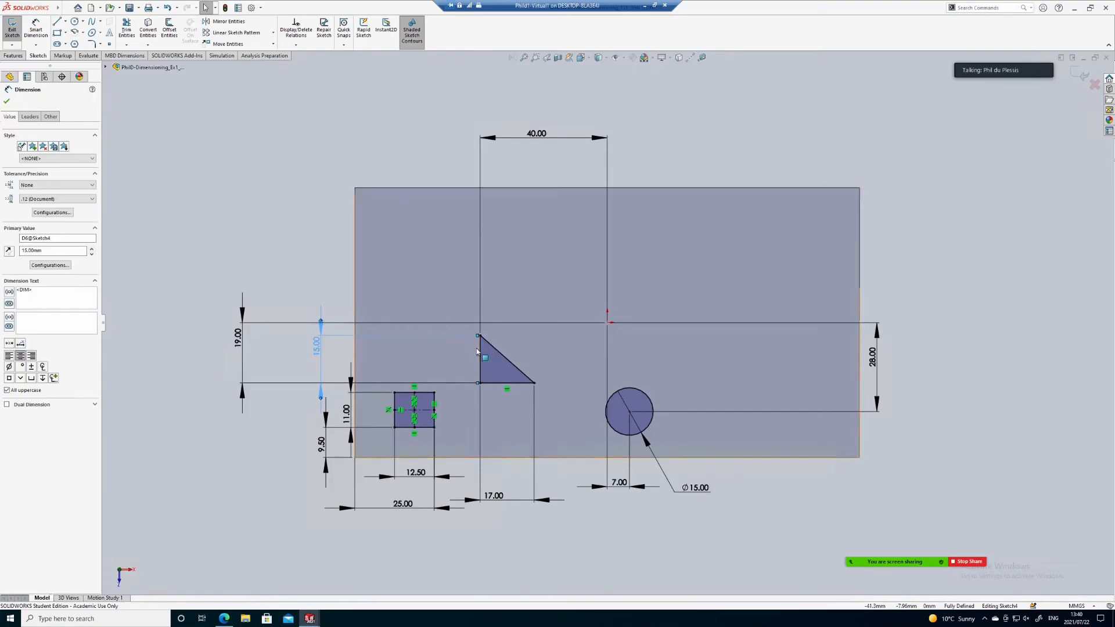
left_click_drag(493, 496, 508, 489)
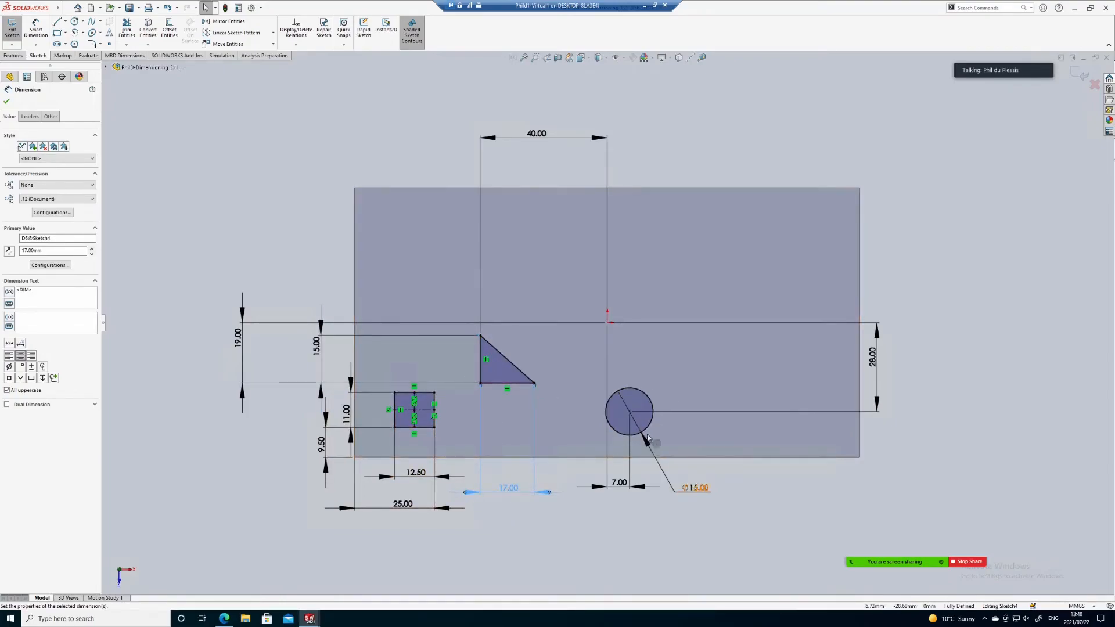
left_click_drag(621, 491, 623, 508)
left_click_drag(695, 489, 724, 483)
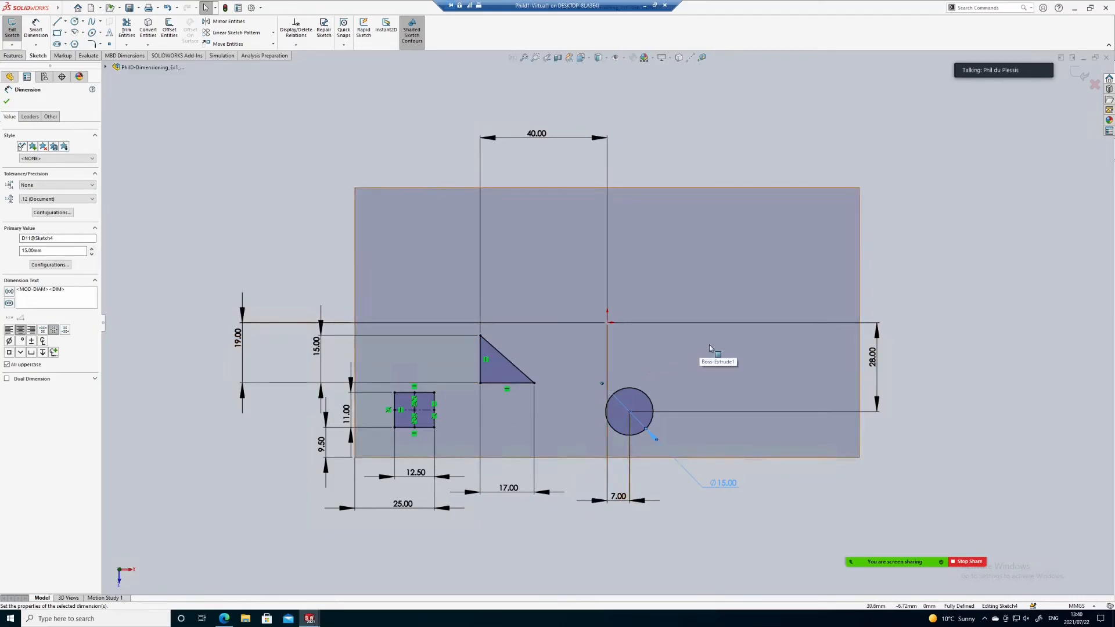
left_click(1079, 77)
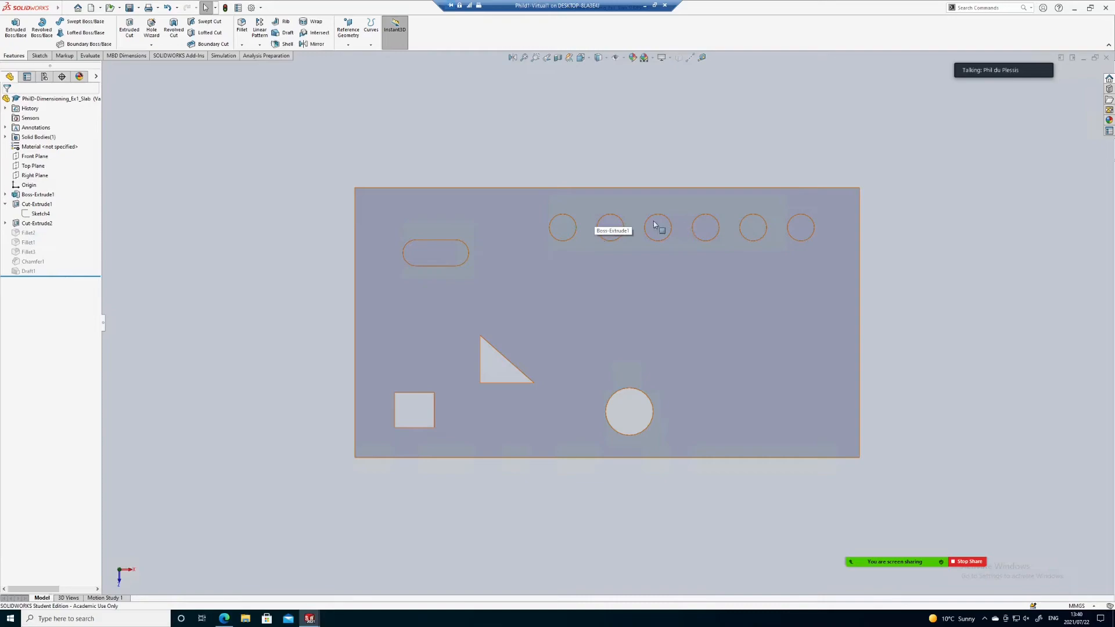
Step: Edit the sketch under Cut-Extrude2 and reposition the dimensions of the slot and hole row so they are clearly separated, then exit it
left_click(32, 225)
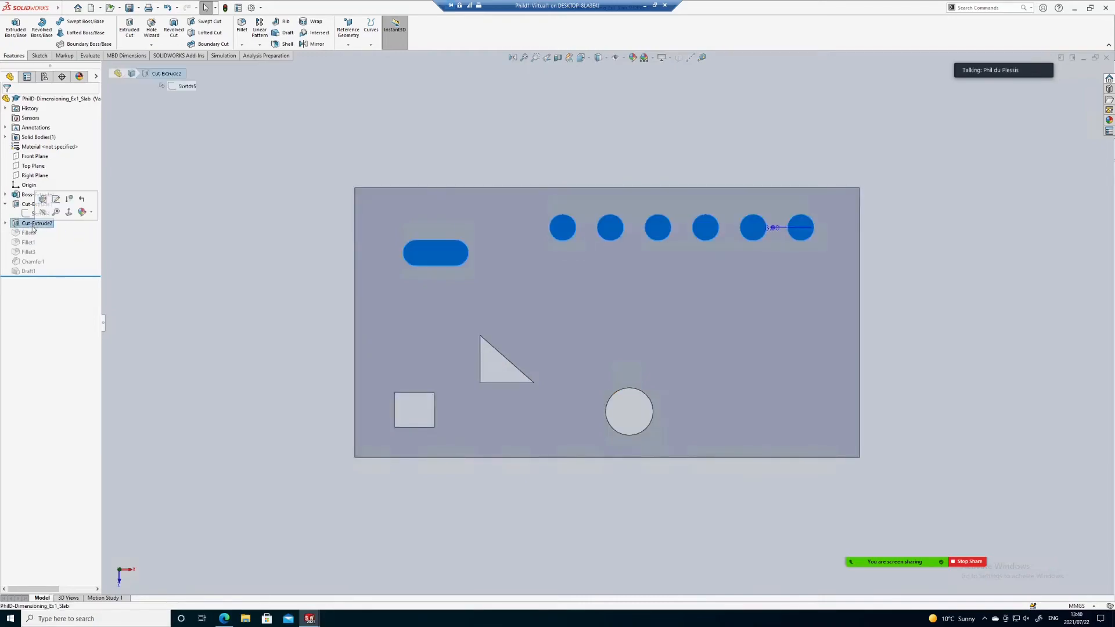
left_click(6, 223)
left_click(40, 233)
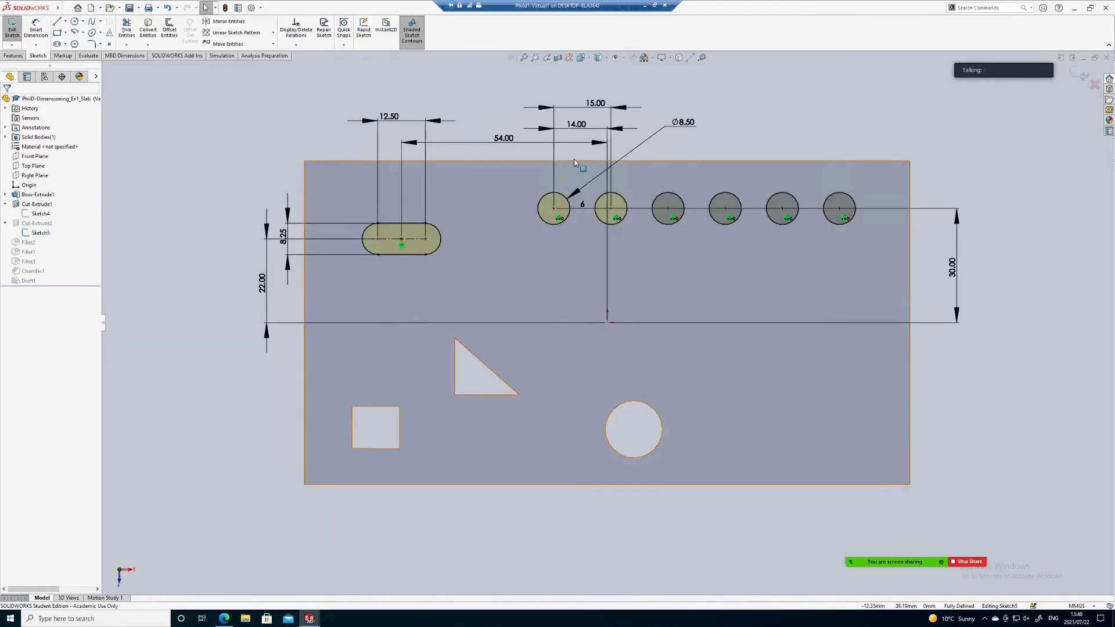
left_click_drag(590, 105, 580, 92)
left_click_drag(581, 130, 582, 123)
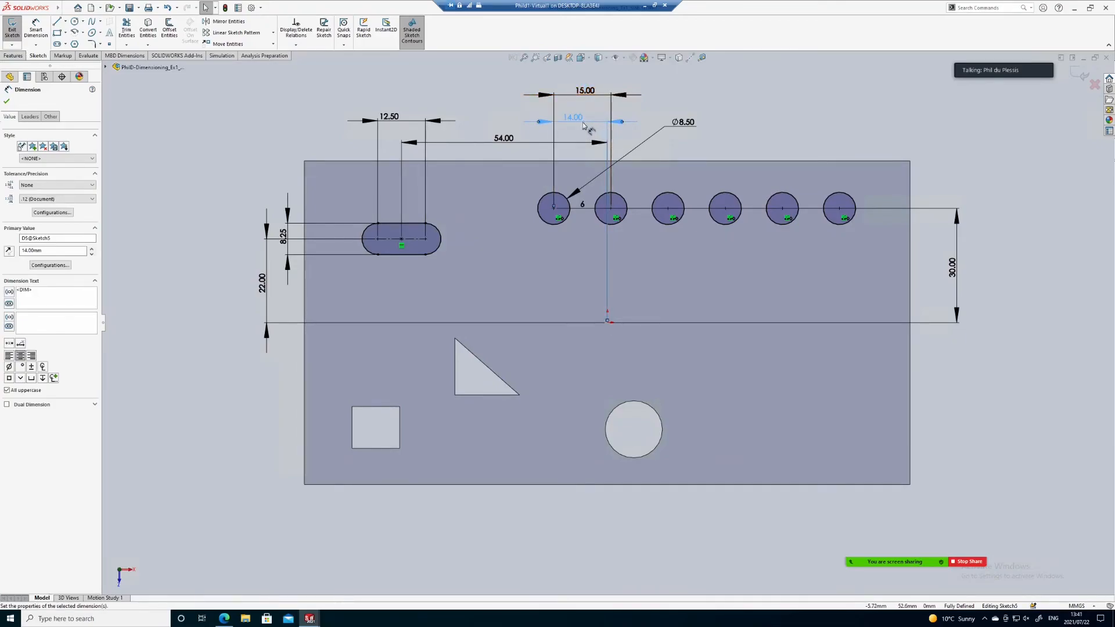
left_click_drag(956, 274, 970, 272)
left_click_drag(688, 125, 719, 118)
left_click_drag(582, 95, 582, 103)
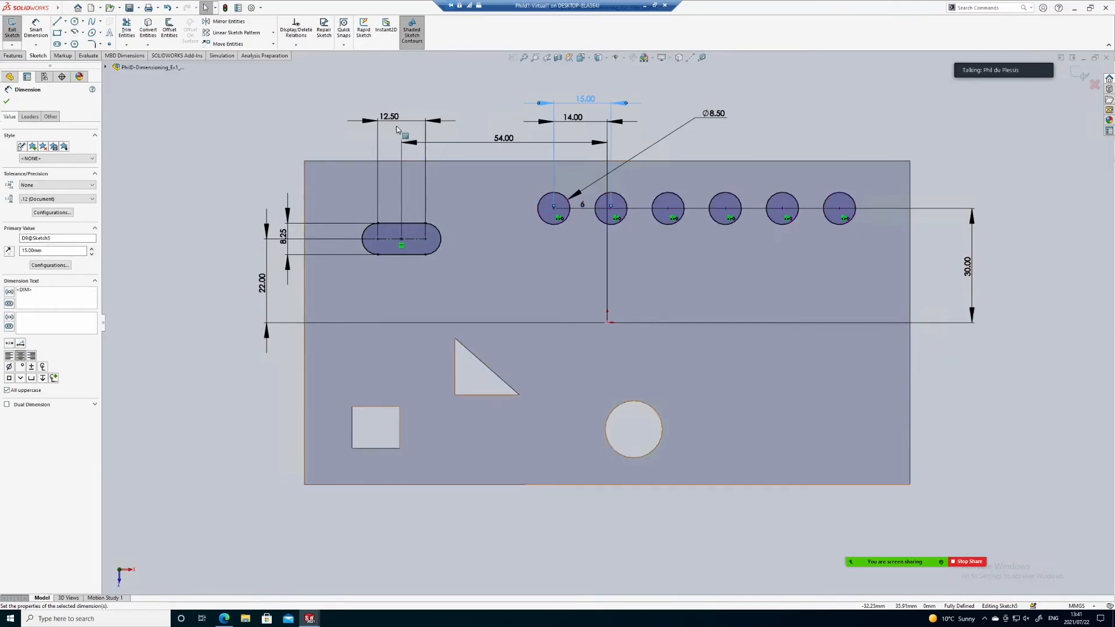
left_click_drag(389, 117, 391, 131)
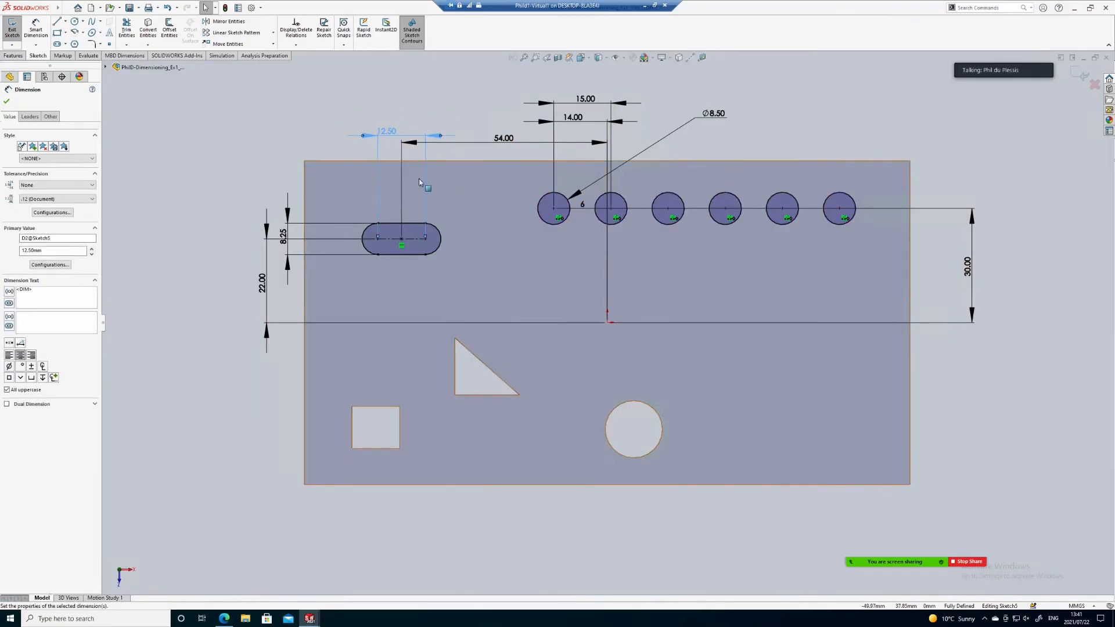
left_click(1078, 75)
Step: Return to the drawing and delete all dimensions from both plates, plus the leftover instance count below the hole row
right_click_drag(906, 322, 862, 327)
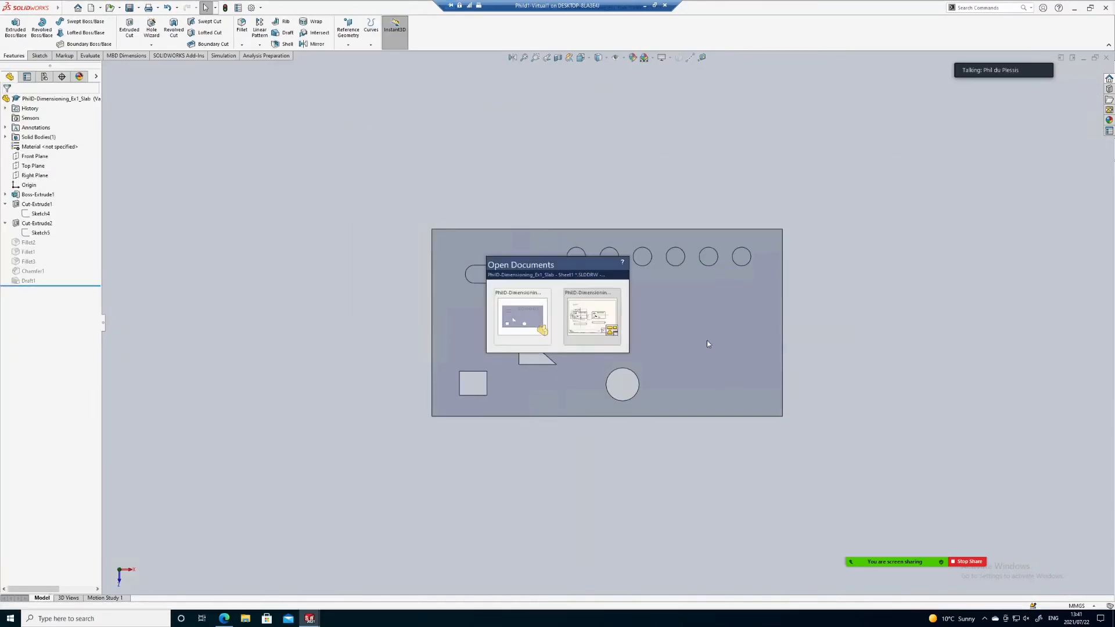
left_click(614, 330)
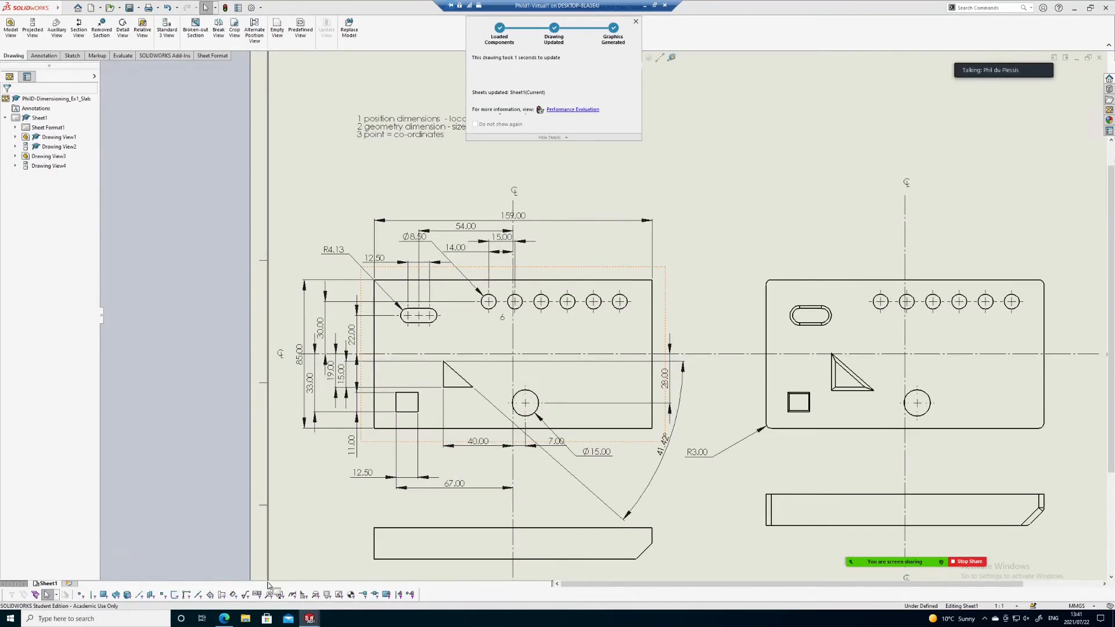
left_click(241, 597)
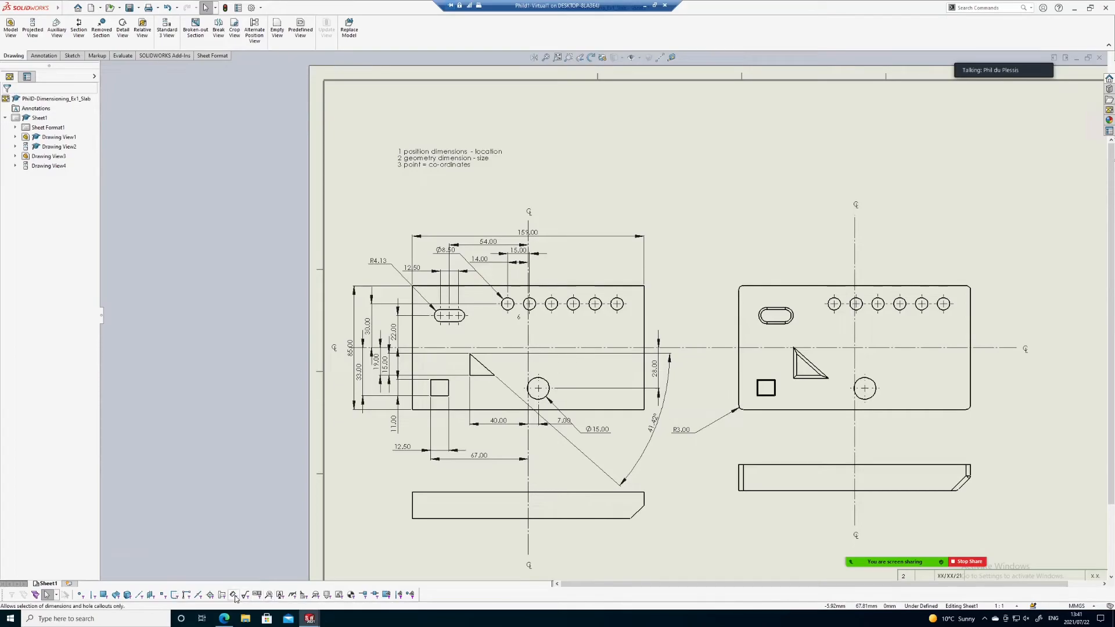
key("f")
mouse_move(388, 227)
left_mouse_down()
mouse_move(635, 368)
mouse_move(678, 473)
mouse_move(691, 455)
left_mouse_up()
key("Delete")
scroll(630, 316, "down", 3)
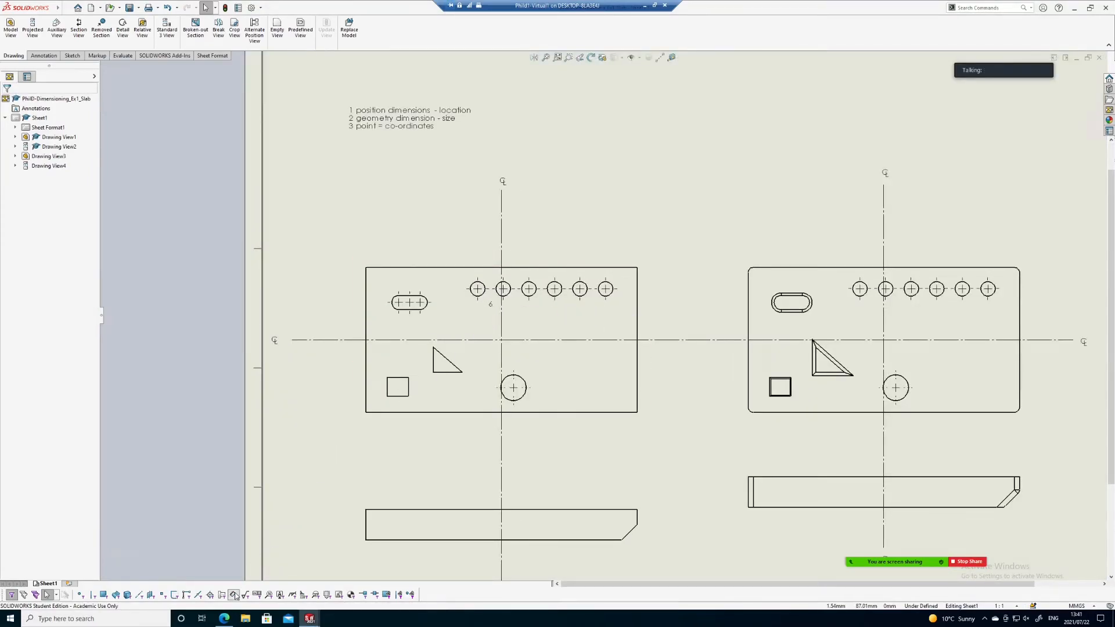
left_click(490, 304)
left_click(659, 292)
scroll(600, 273, "down", 2)
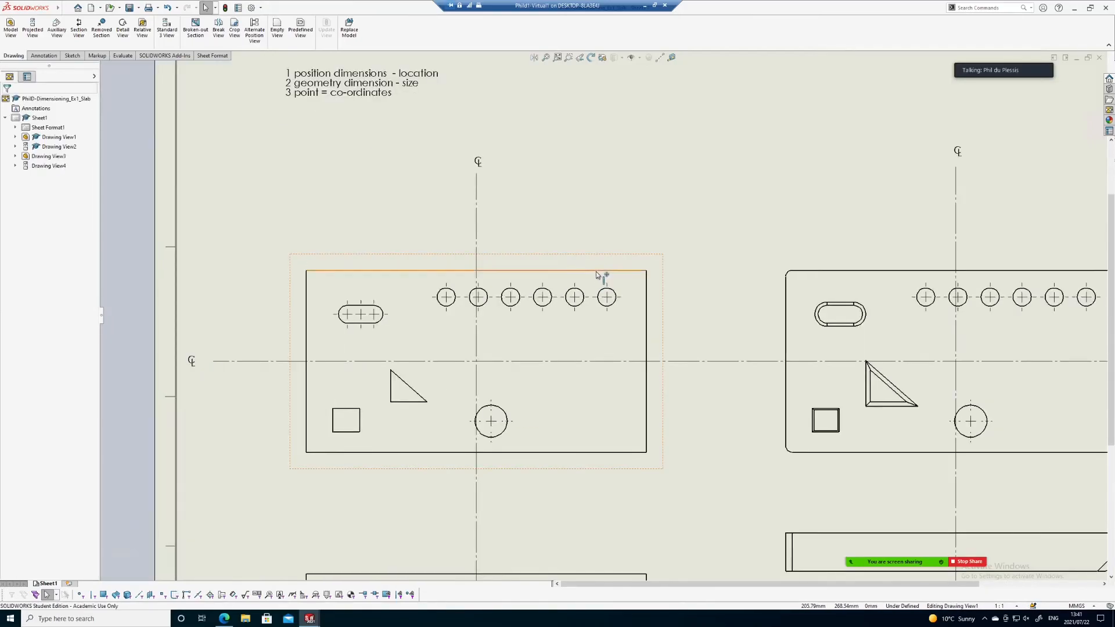
Step: Insert Model Items dimensions, with Selected feature as source, from the hole-row cut, the large circular hole's cut and the slab's base extrusion
left_click(39, 56)
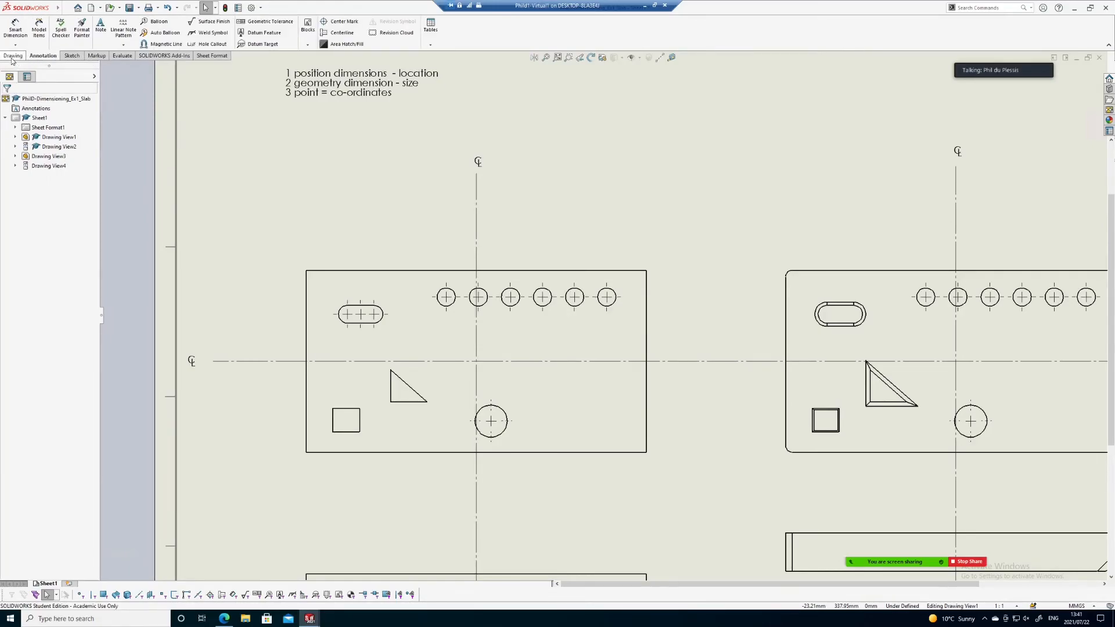
left_click(40, 30)
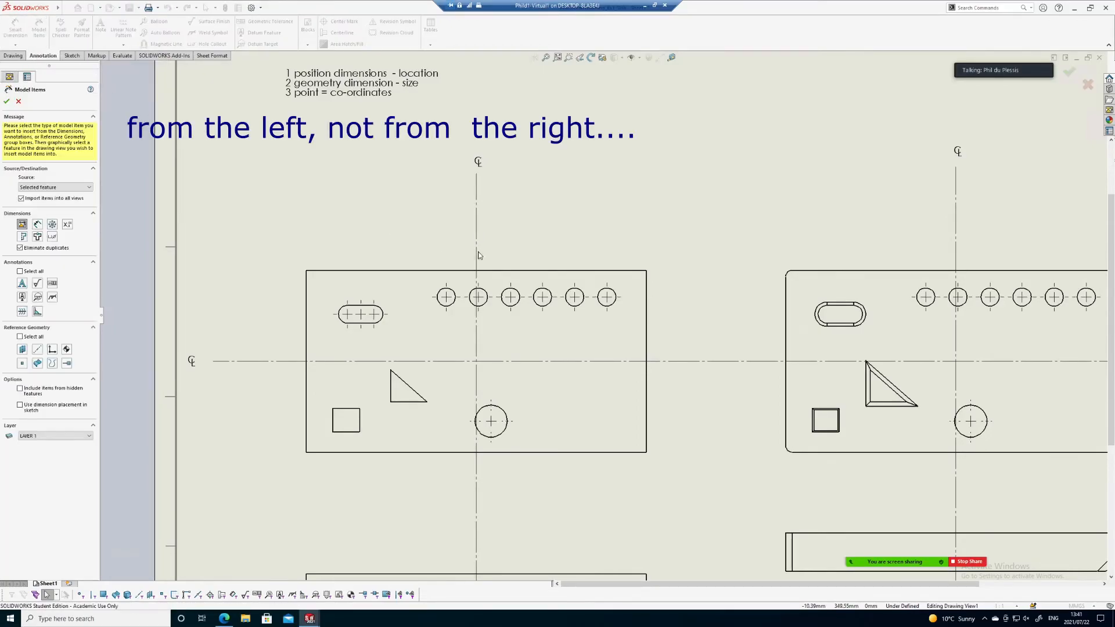
left_click(605, 308)
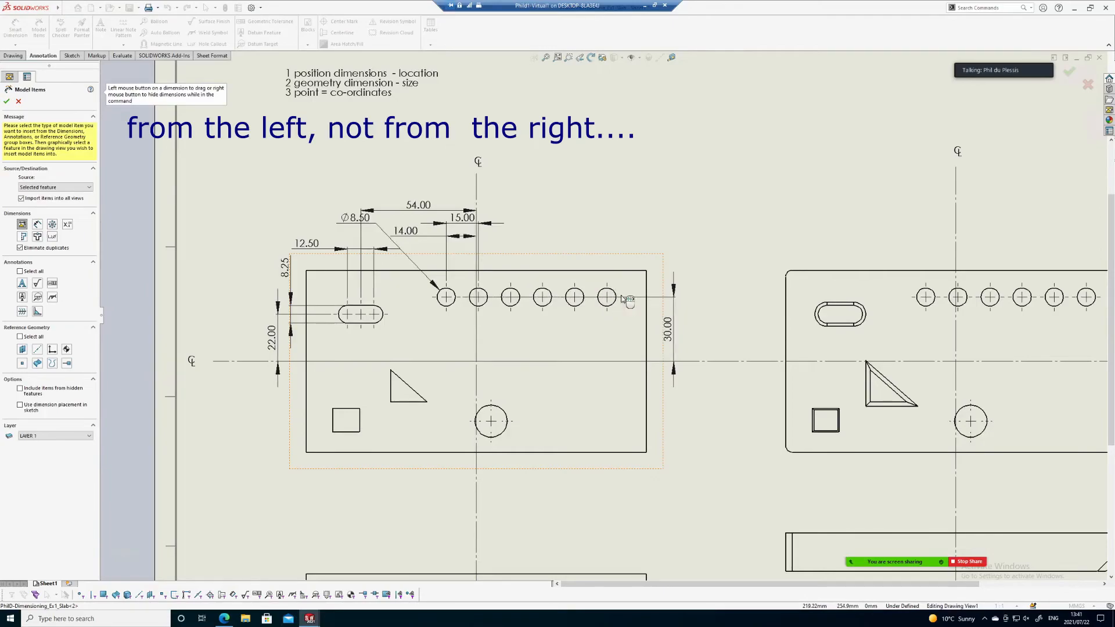
left_click(503, 413)
scroll(503, 412, "up", 3)
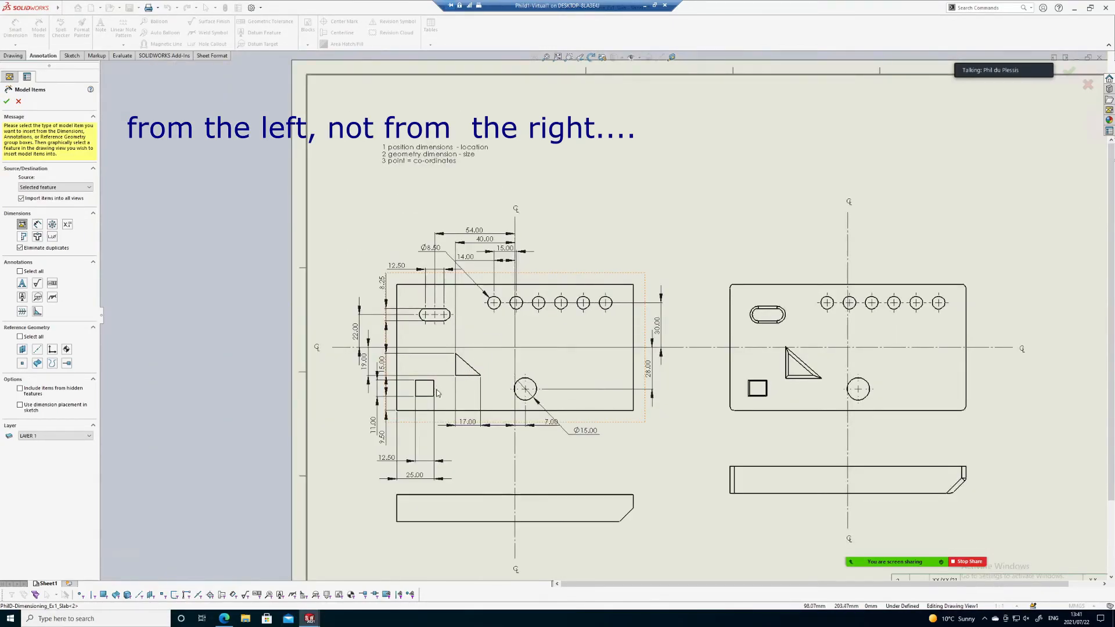
scroll(712, 354, "down", 2)
left_click(700, 349)
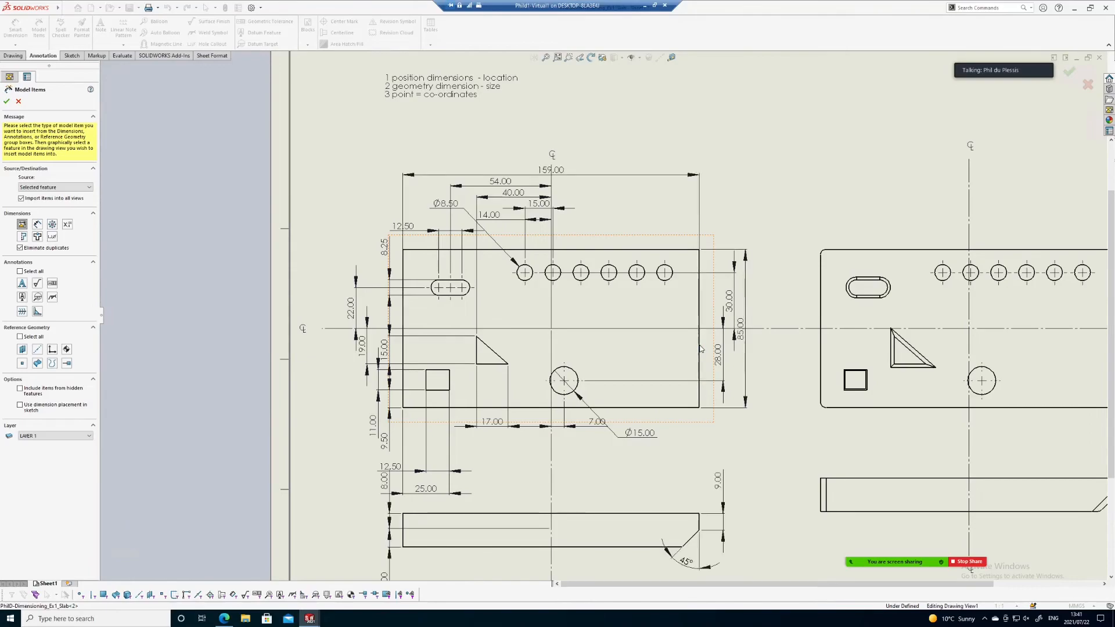
scroll(619, 315, "up", 1)
scroll(621, 316, "up", 1)
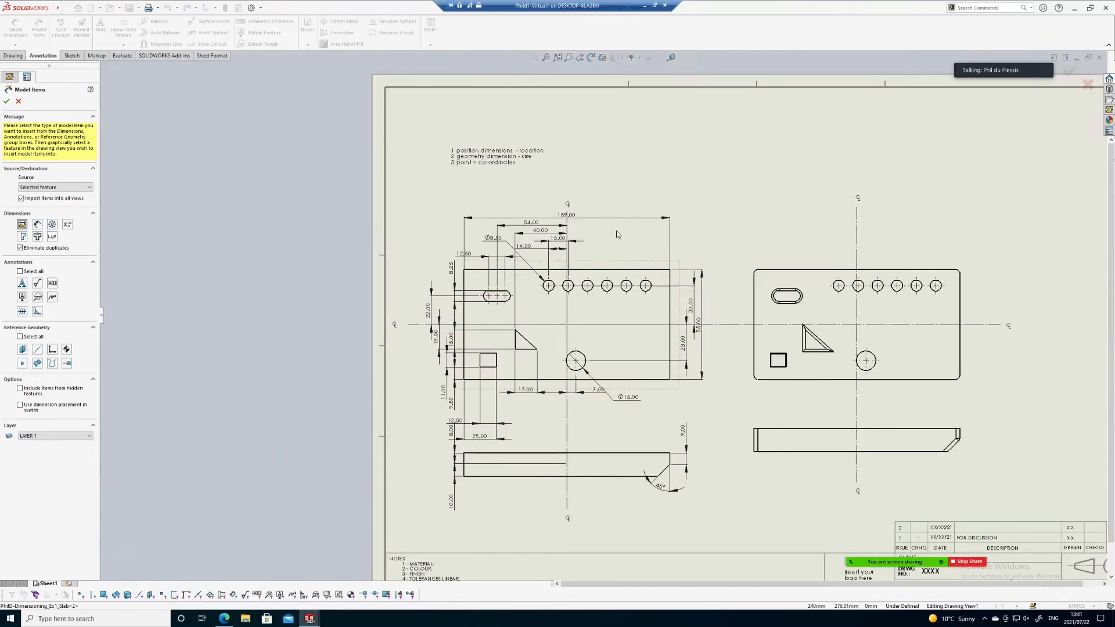
scroll(463, 336, "down", 1)
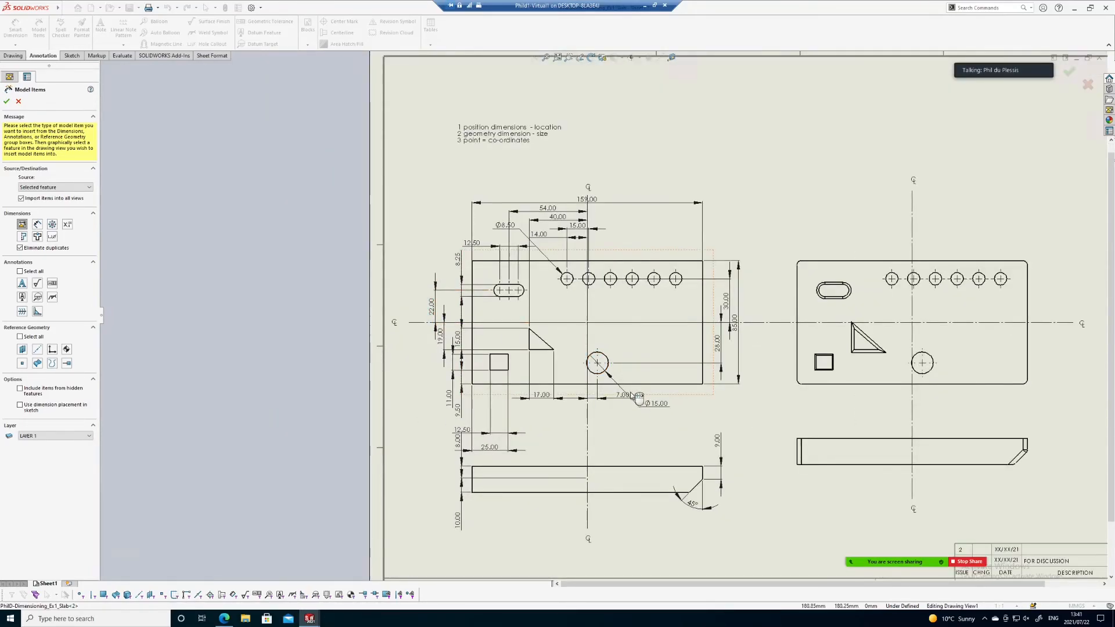
scroll(488, 323, "down", 2)
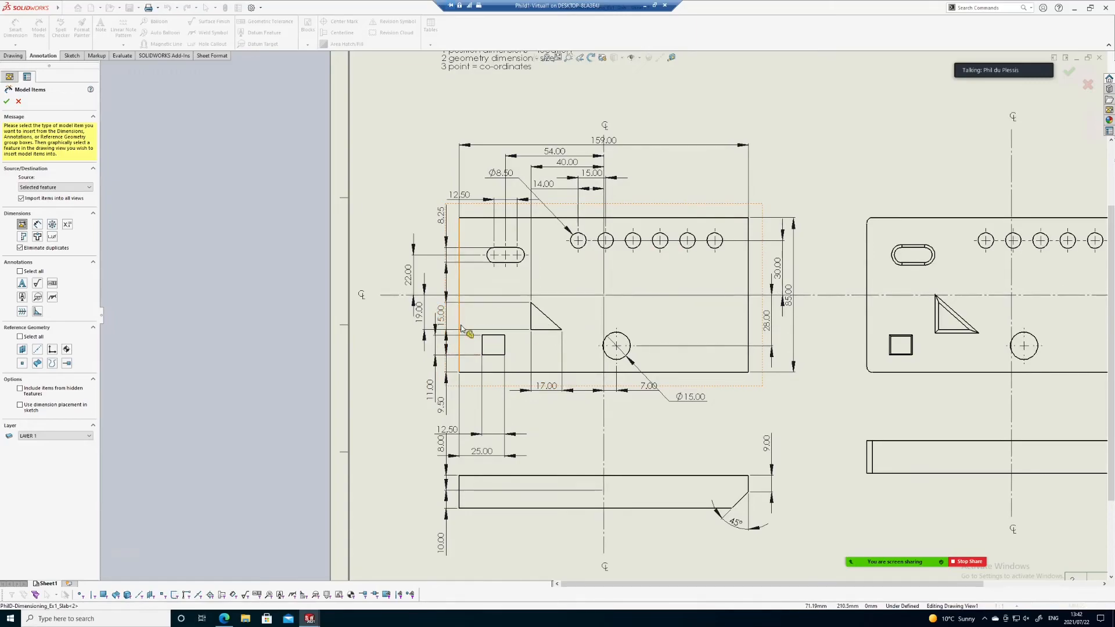
scroll(604, 316, "up", 1)
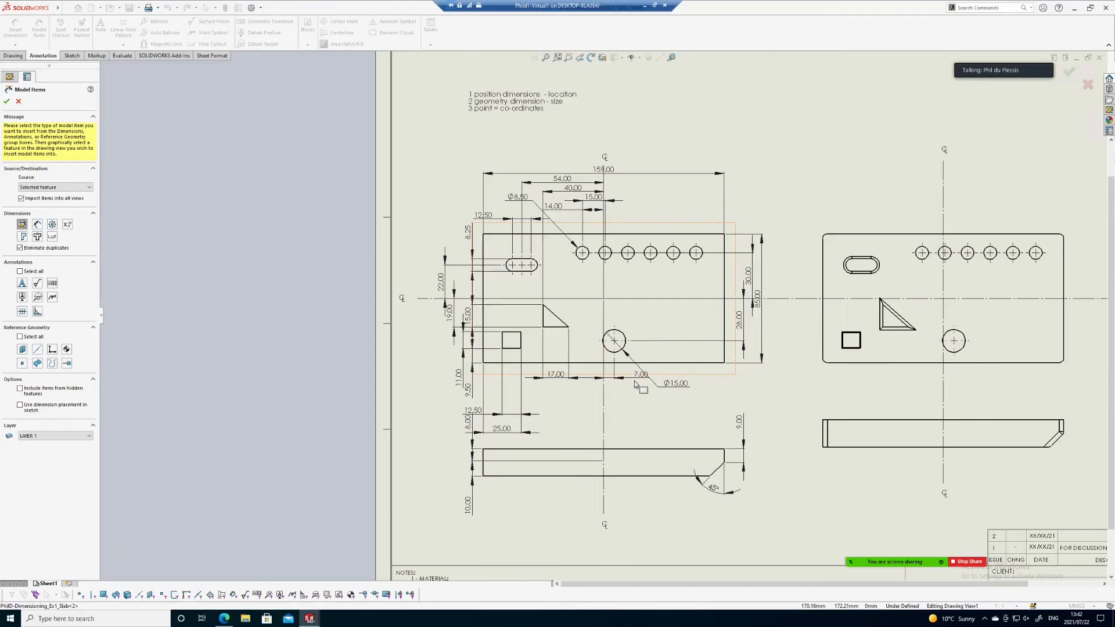
Step: Space out the large circular hole's 7 mm position and Ø15 size dimensions, and raise the slab's 159 mm overall width dimension
left_click_drag(639, 376, 681, 383)
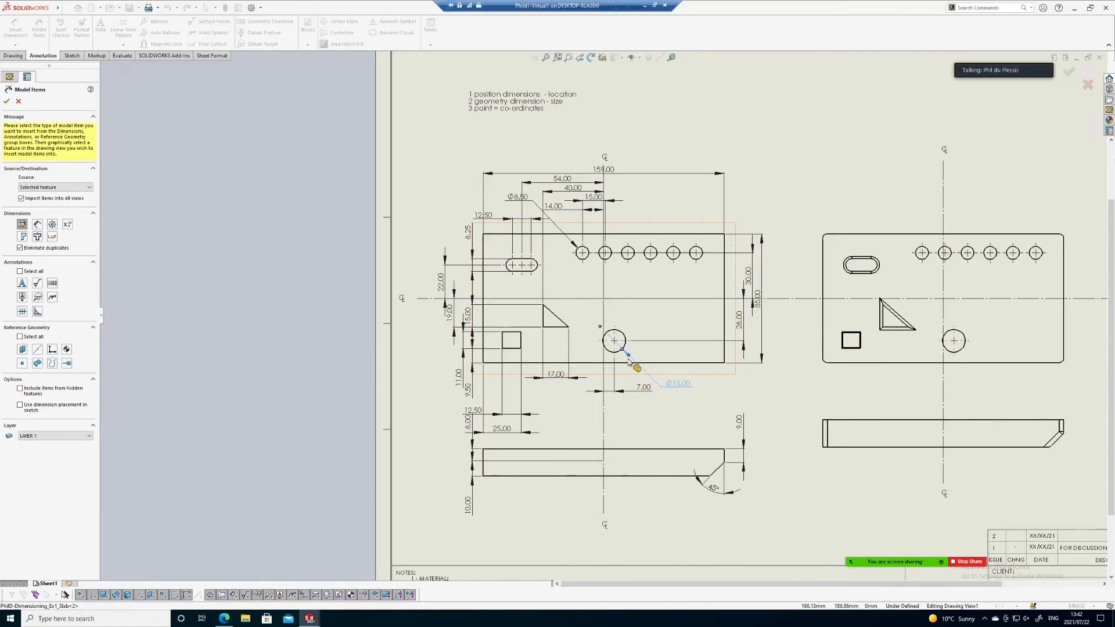
scroll(645, 360, "down", 1)
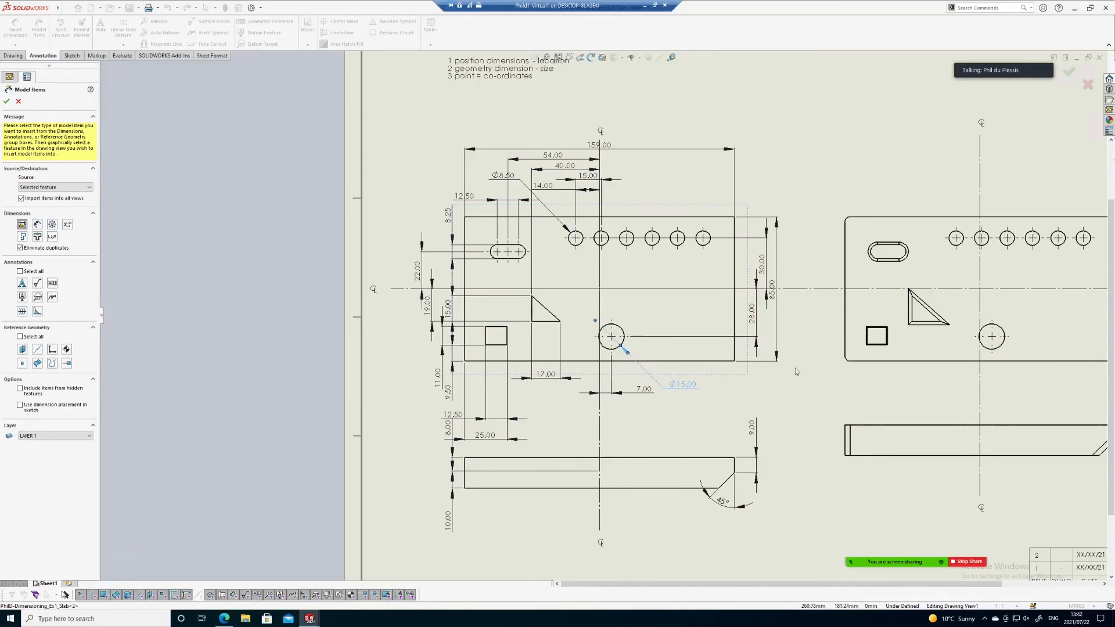
scroll(680, 392, "down", 1)
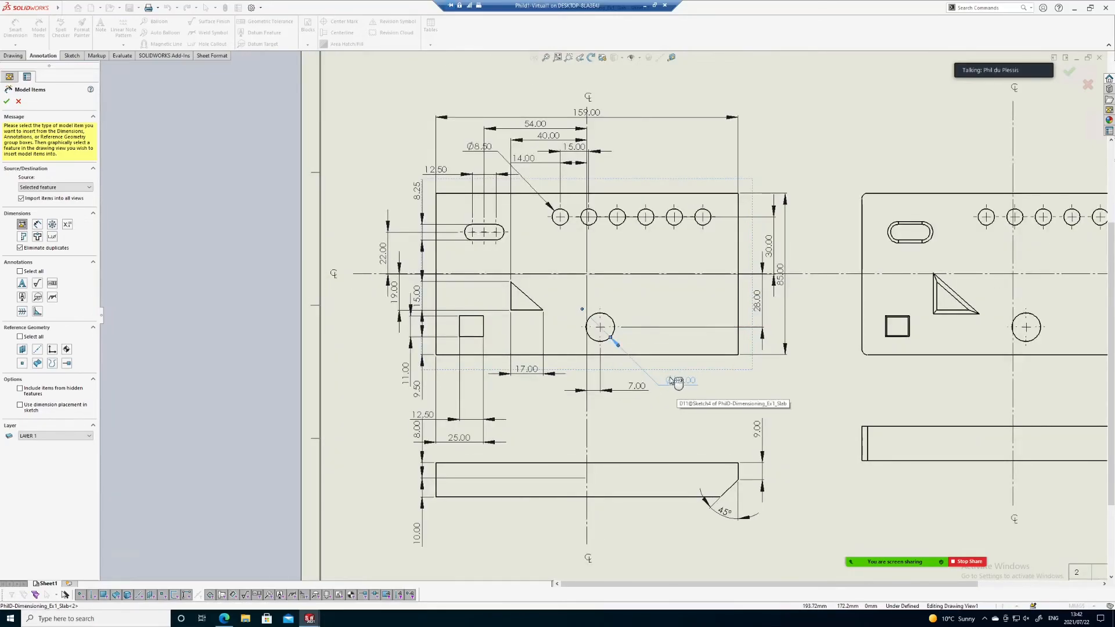
left_click_drag(681, 393, 678, 390)
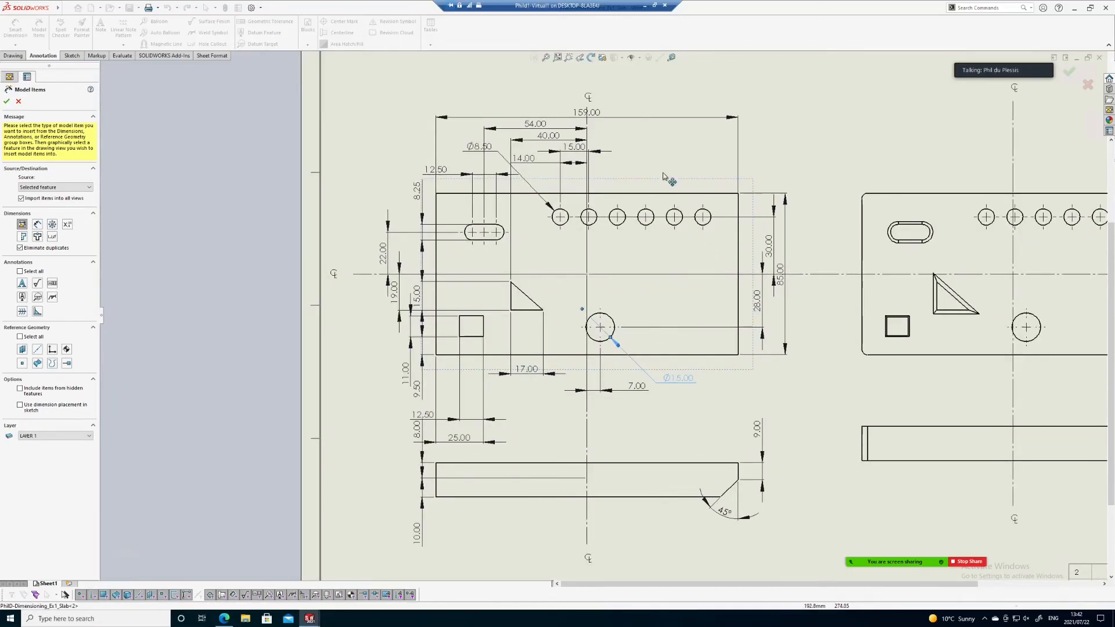
left_click_drag(598, 116, 592, 111)
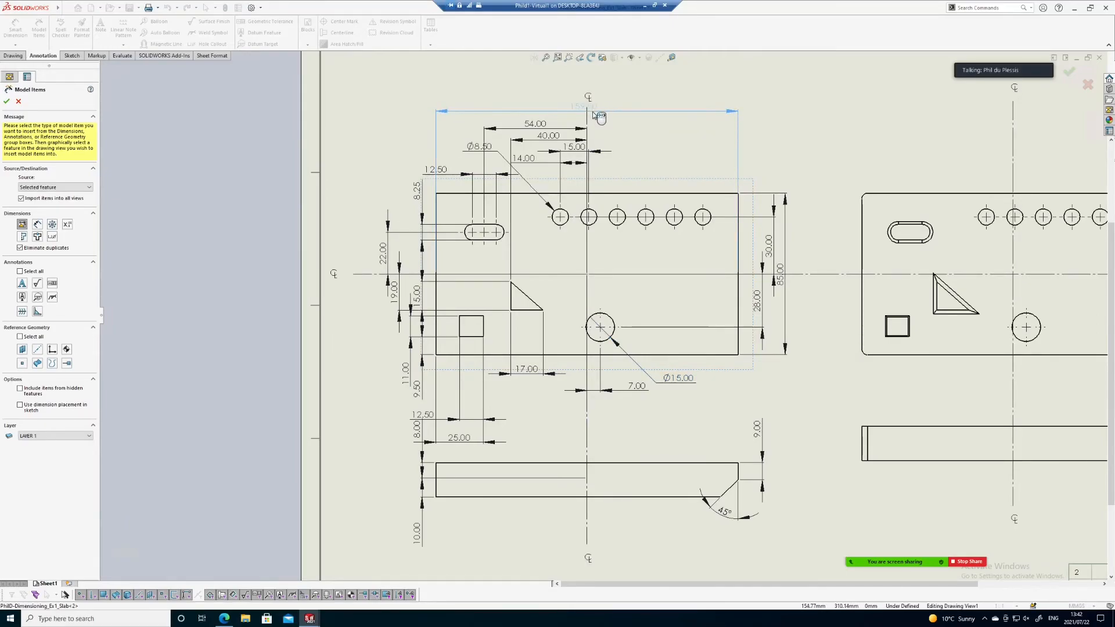
Step: Raise the centreline symbol above the fully dimensioned plate and shift the side view below that plate slightly further down
left_click(588, 91)
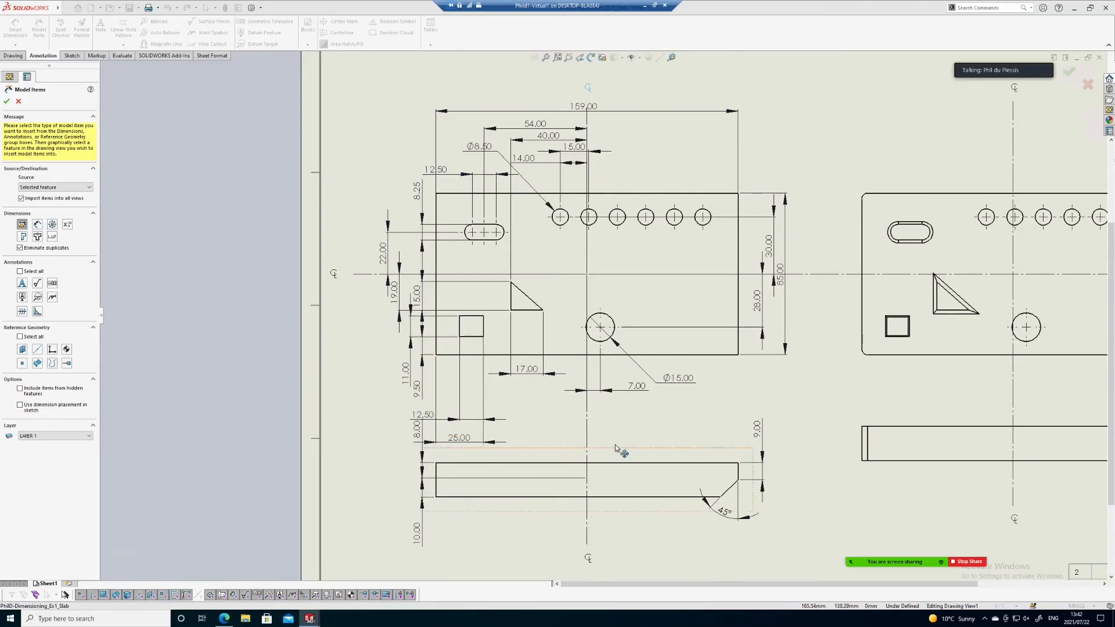
left_click_drag(609, 448, 609, 457)
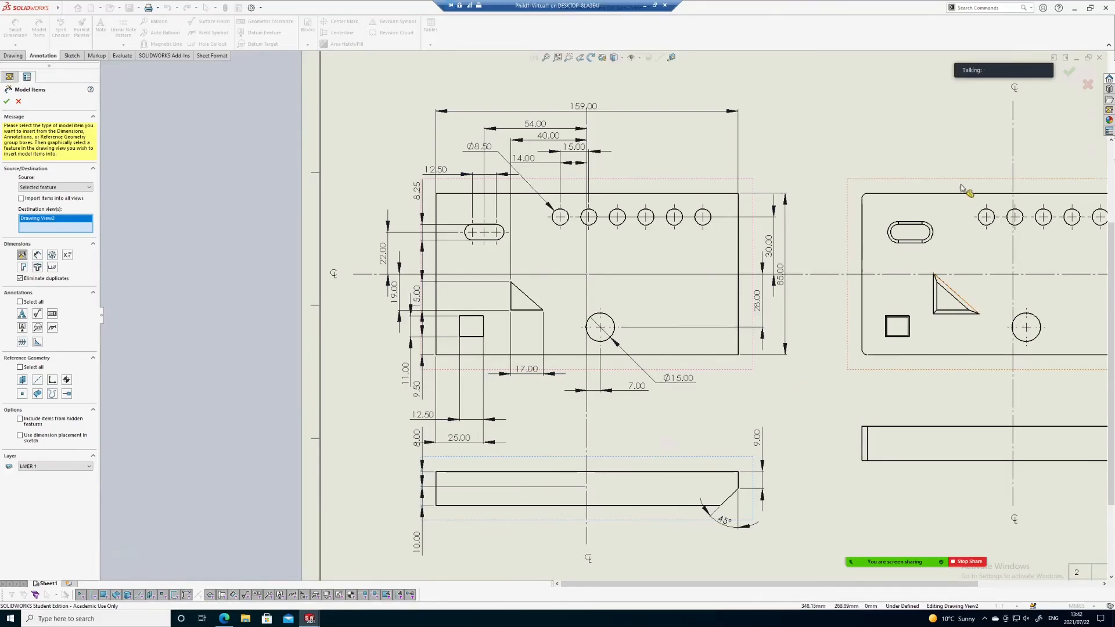
mouse_move(1002, 66)
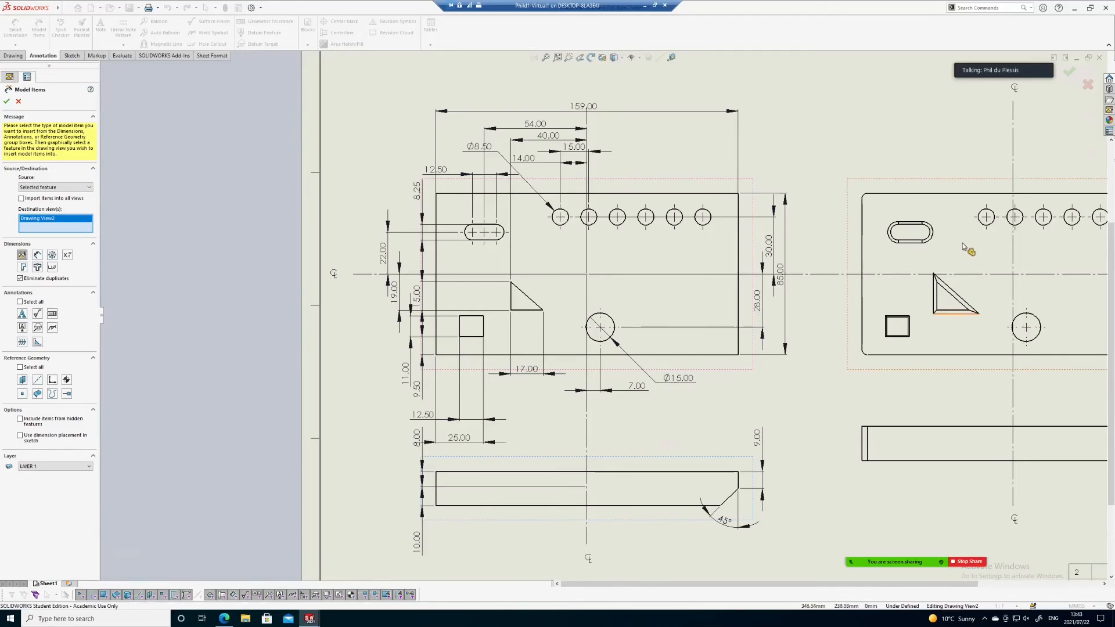
Step: Try to insert Model Items dimensions from the slot and triangle edge features in the edge-radii view, and delete the 2 mm dimension
scroll(771, 284, "down", 3)
scroll(697, 316, "up", 5)
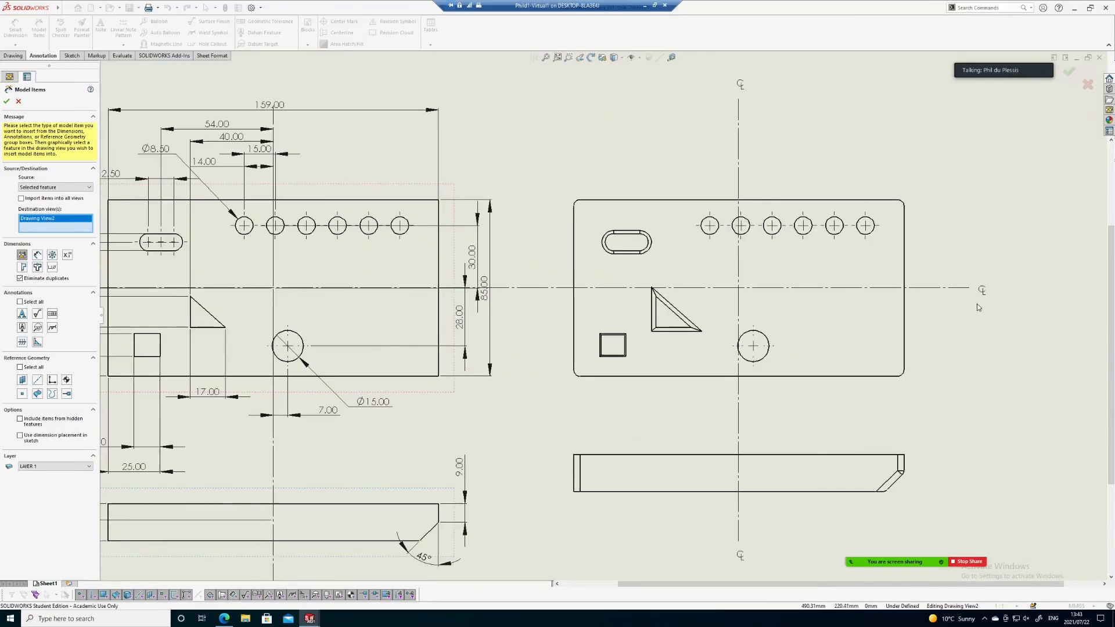
left_click(697, 318)
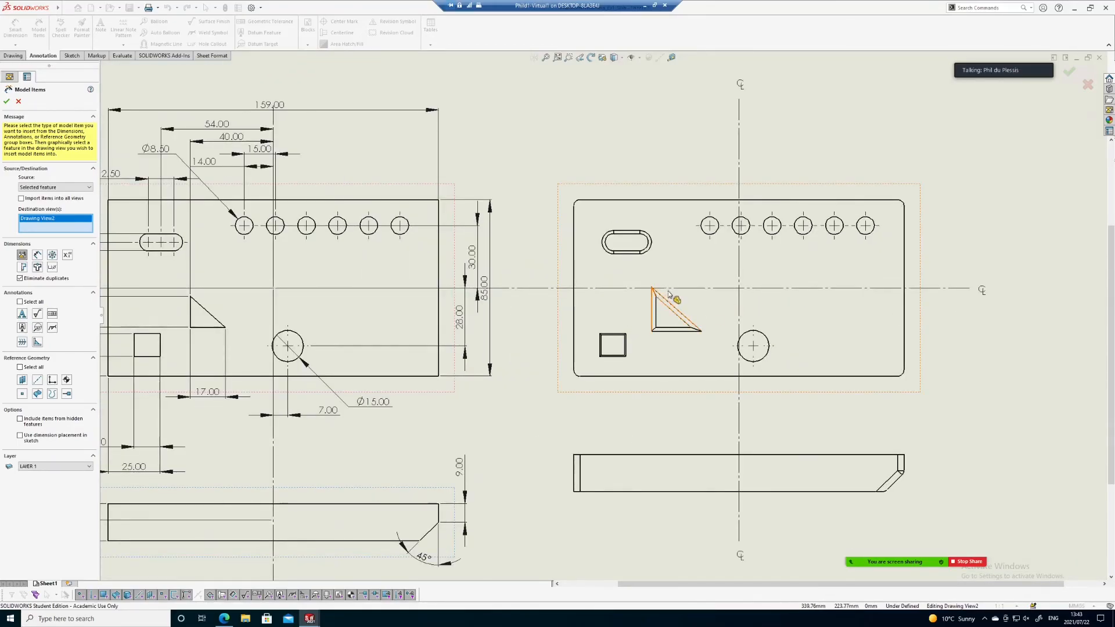
left_click(650, 240)
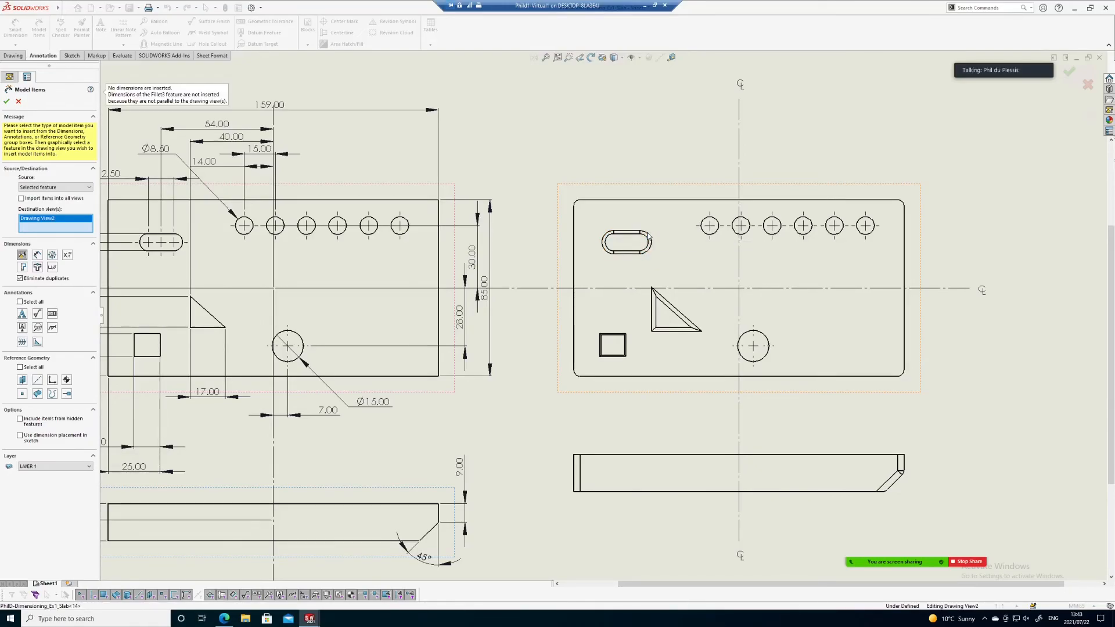
scroll(650, 240, "down", 3)
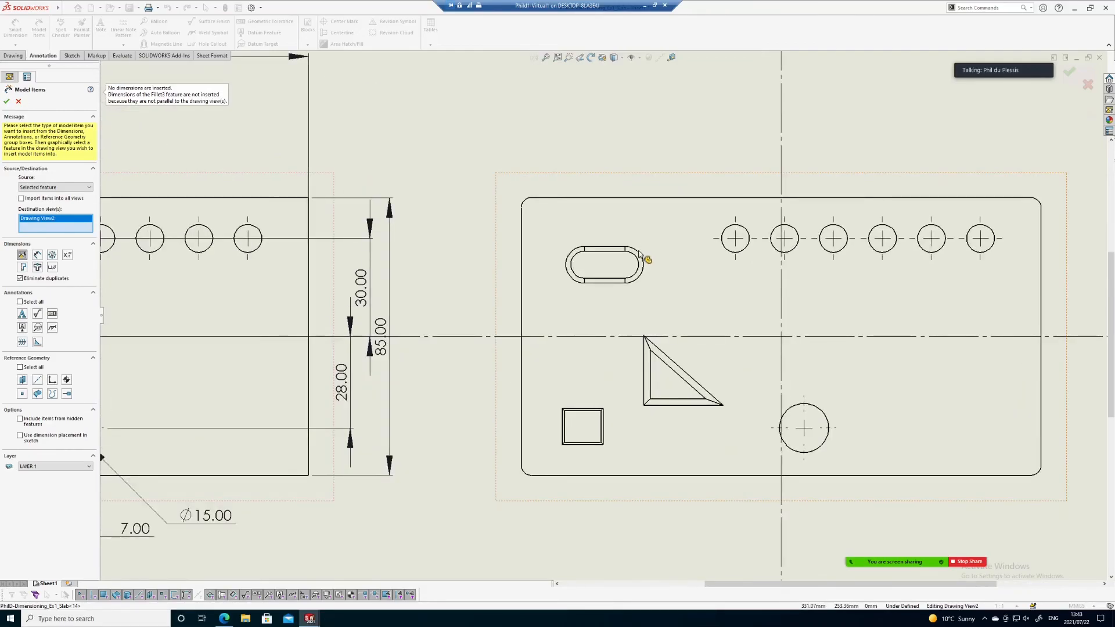
left_click(661, 353)
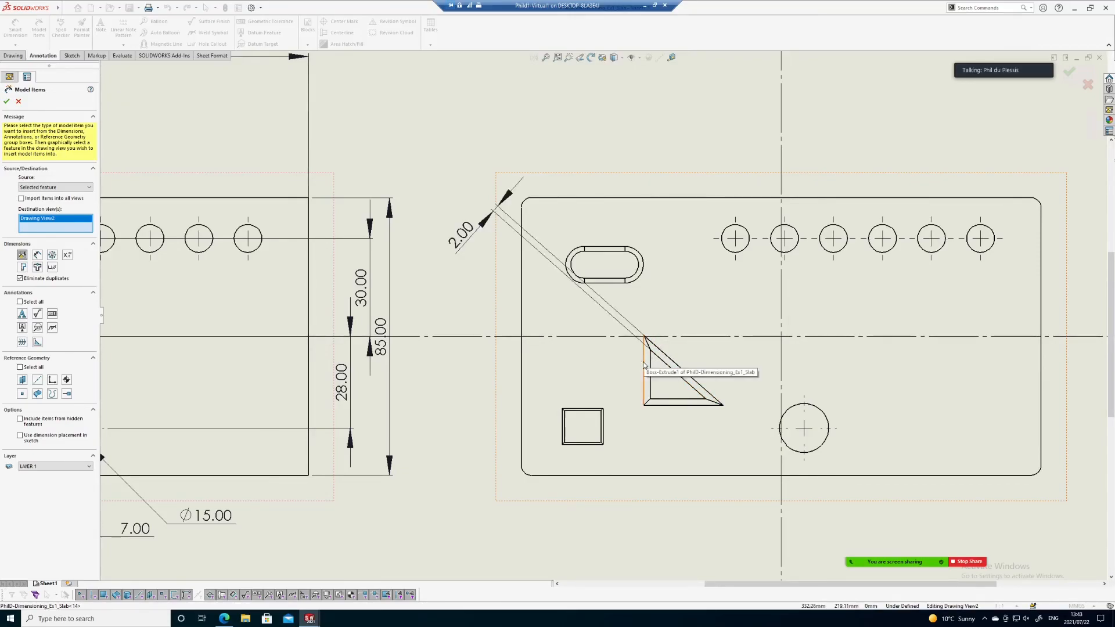
left_click(642, 361)
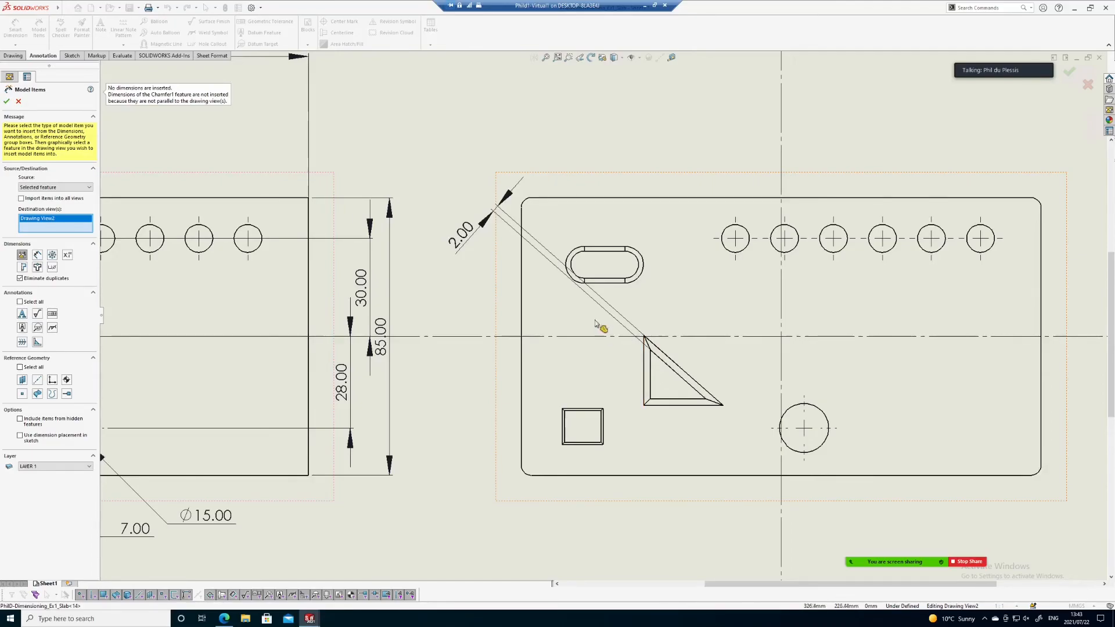
left_click(468, 241)
key("Delete")
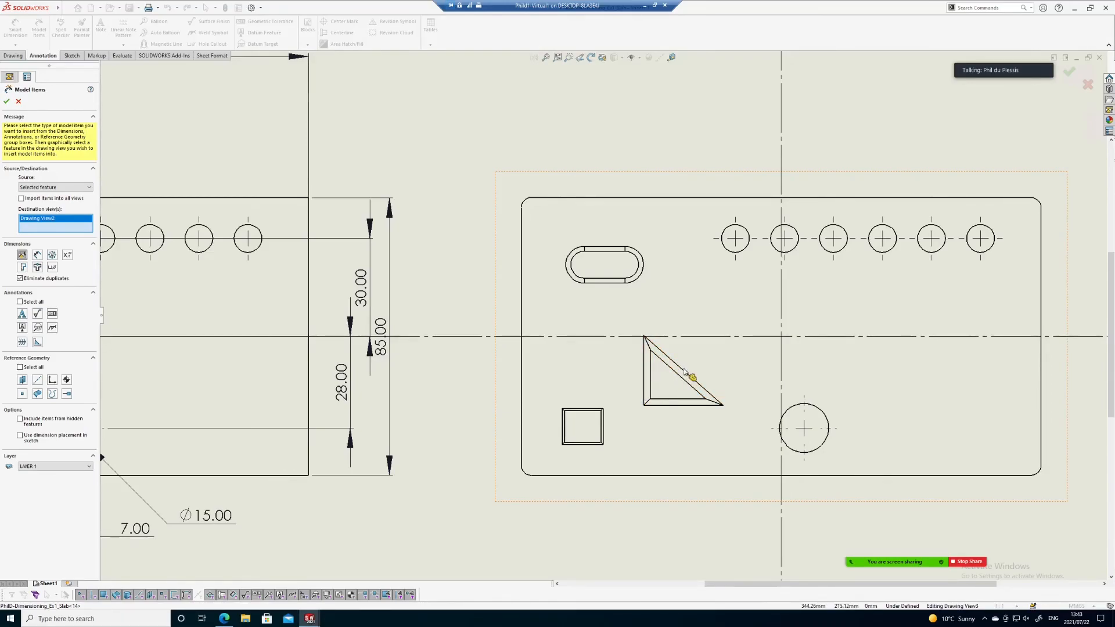
Step: Inspect the side view of the edge-radii plate and cancel the Model Items insertion
scroll(646, 325, "up", 1)
scroll(646, 325, "up", 3)
scroll(735, 412, "down", 4)
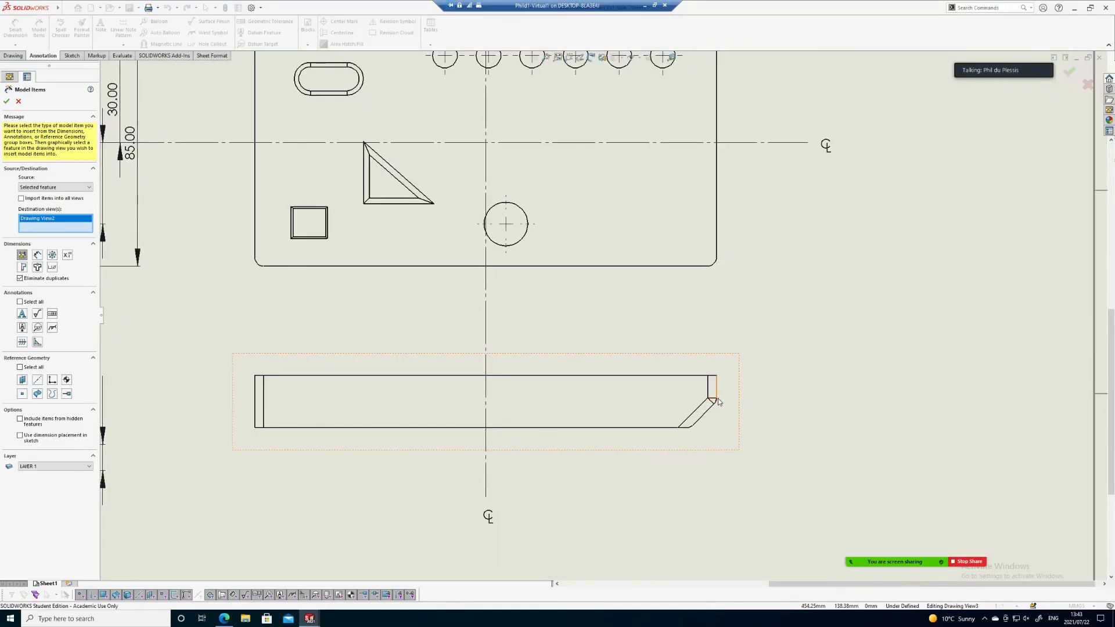
scroll(721, 405, "up", 1)
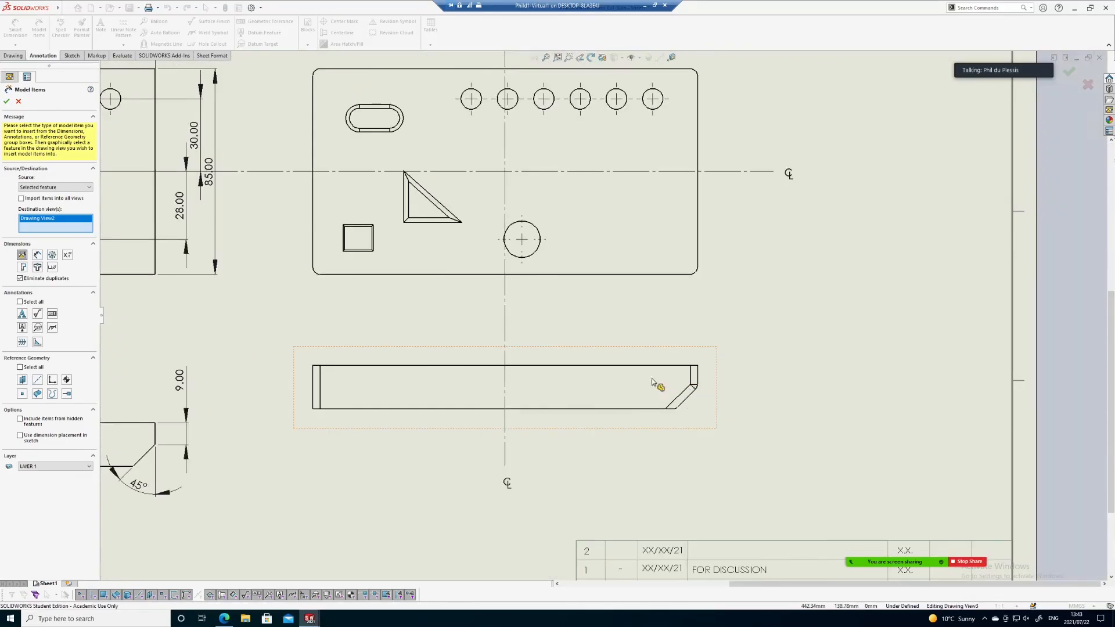
key("Escape")
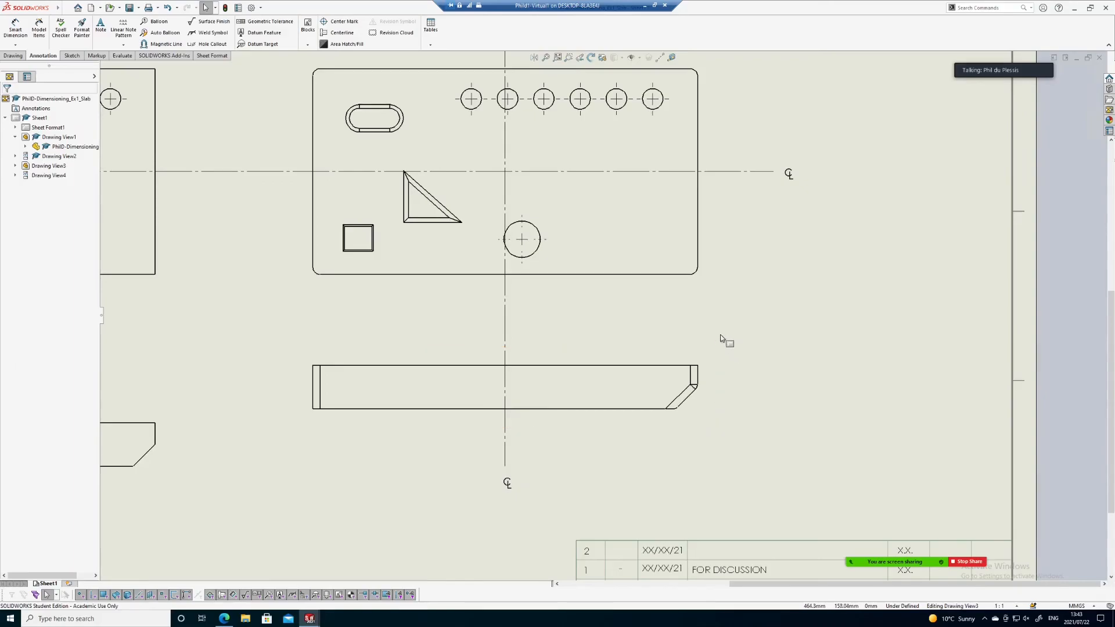
scroll(690, 337, "up", 1)
scroll(678, 330, "up", 1)
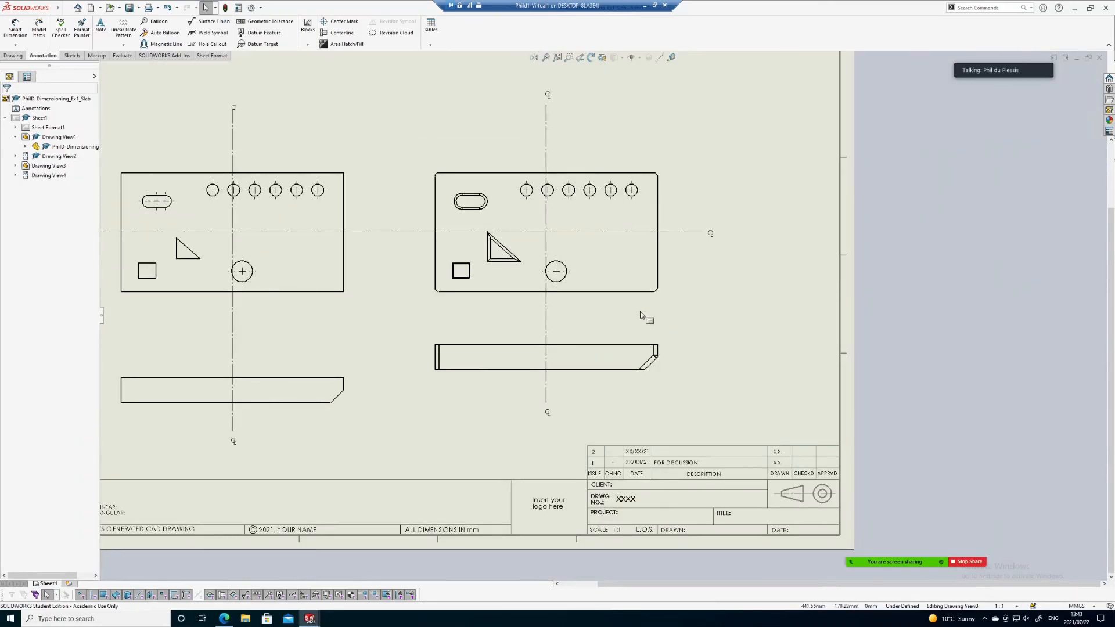
scroll(639, 311, "down", 1)
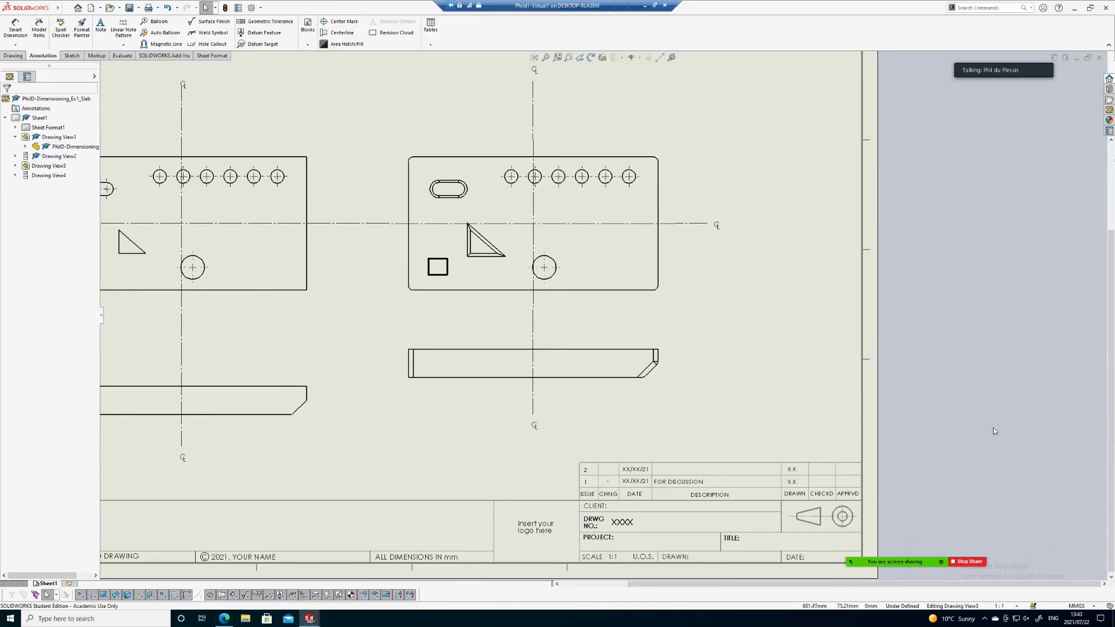
Step: Minimise the remote desktop session and bring up Zoom's home window, moving the floating speaker indicator aside
mouse_move(1050, 64)
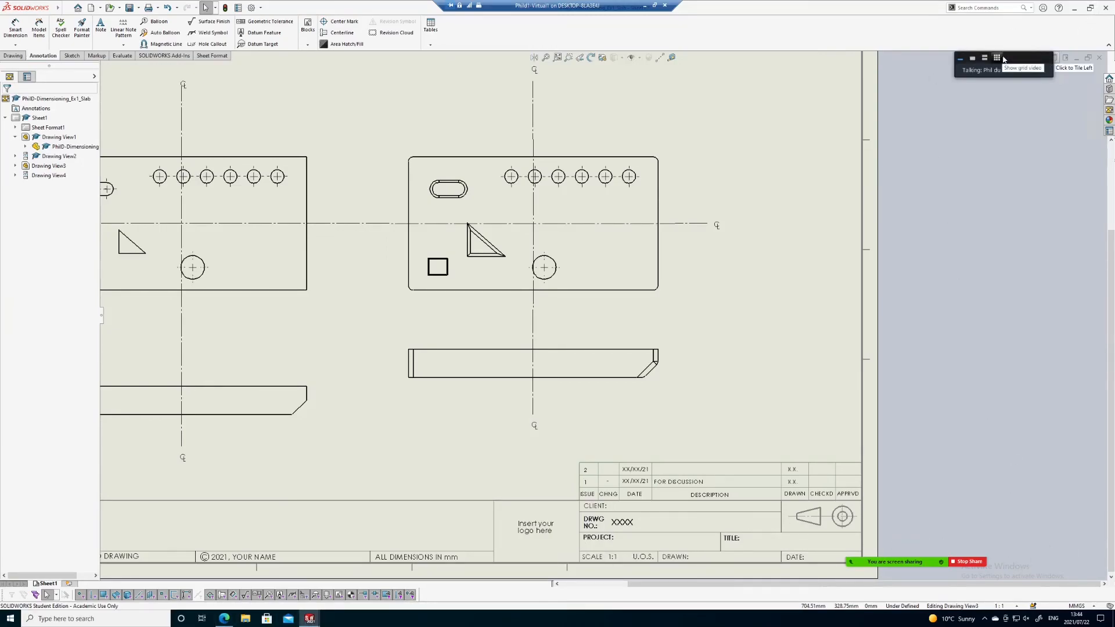
left_click(644, 5)
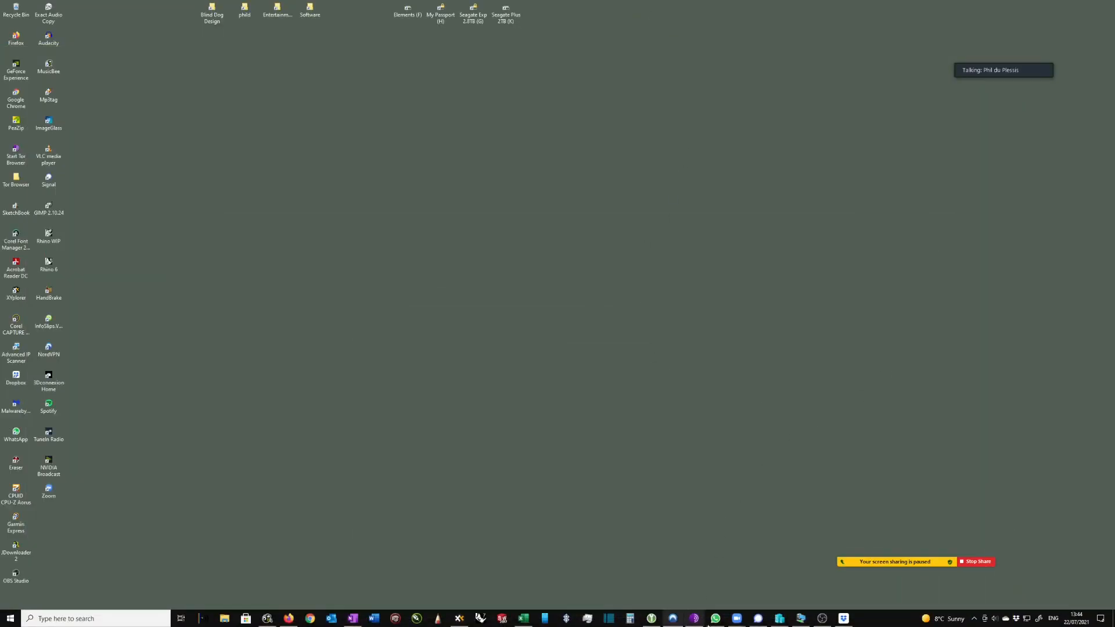
left_click(802, 619)
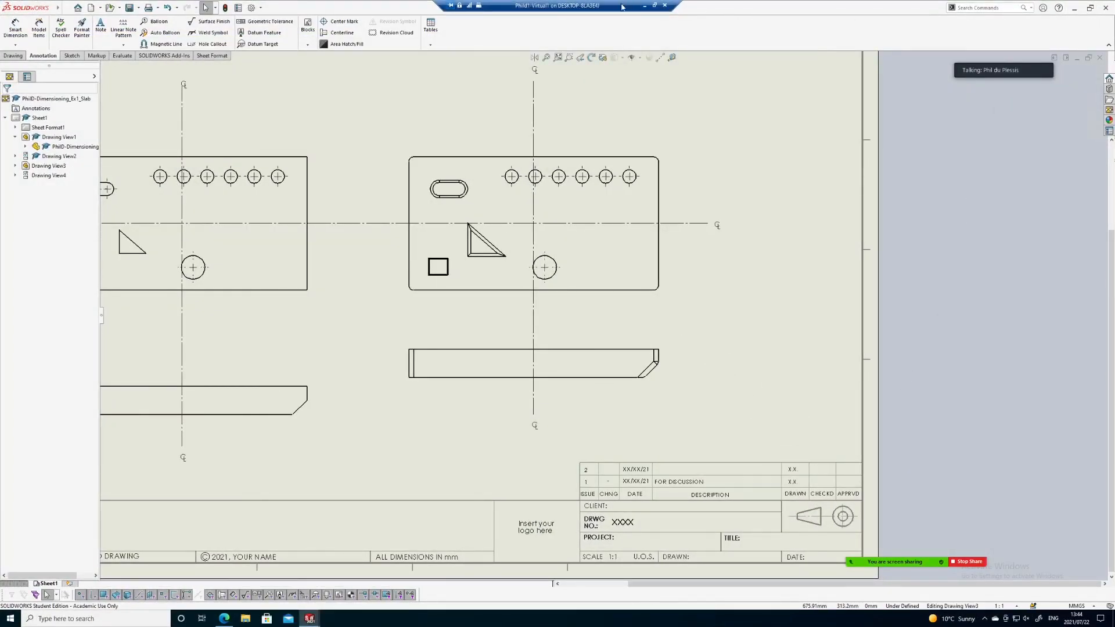
left_click(645, 6)
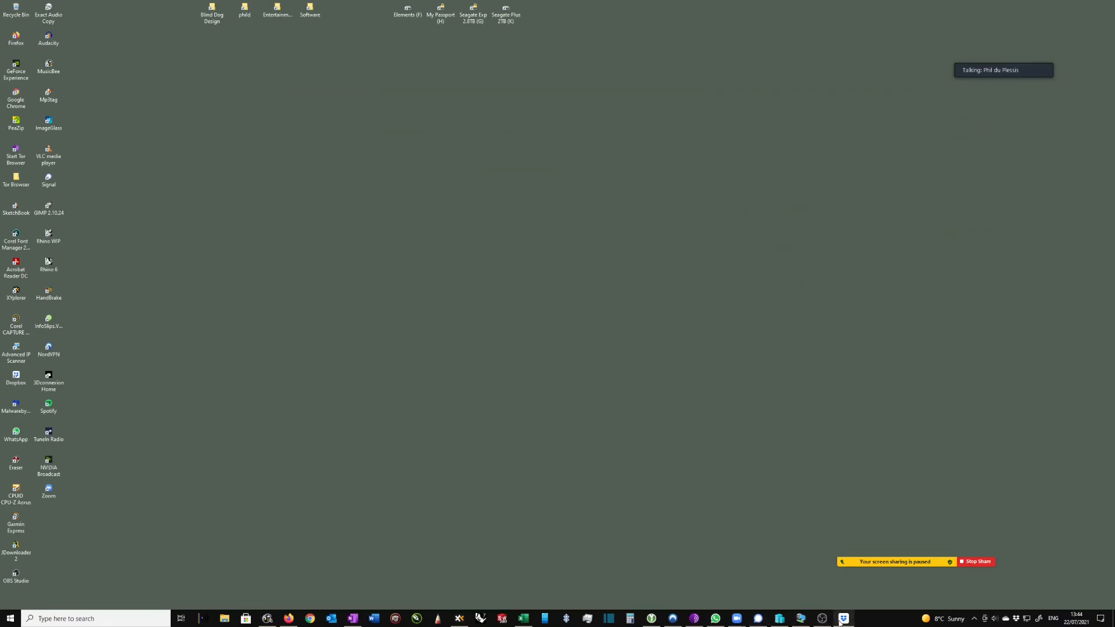
mouse_move(736, 622)
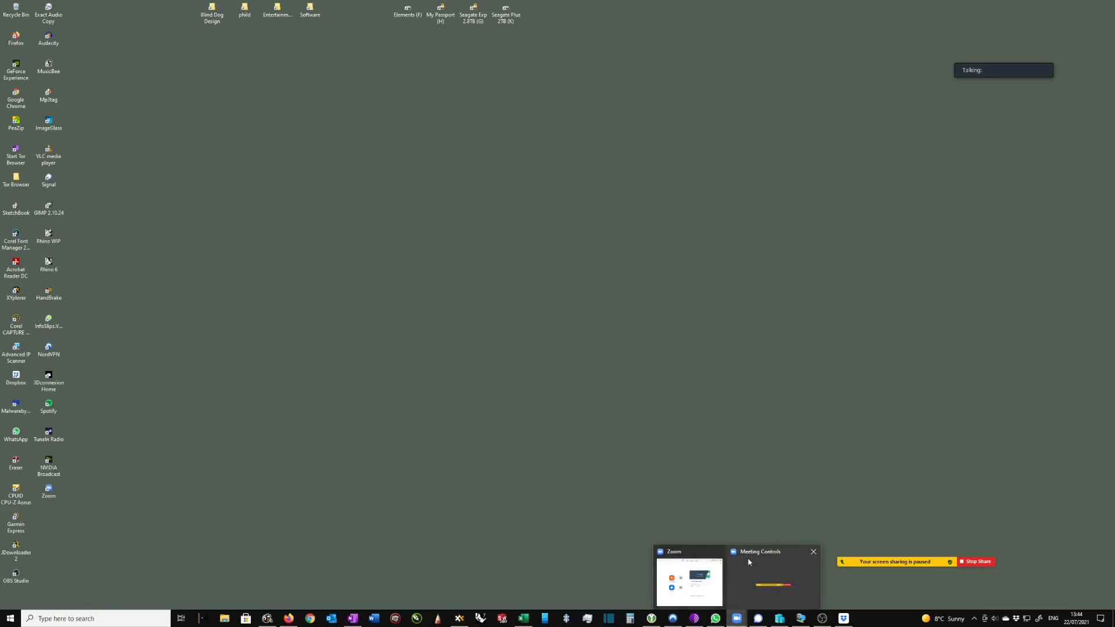
left_click(695, 555)
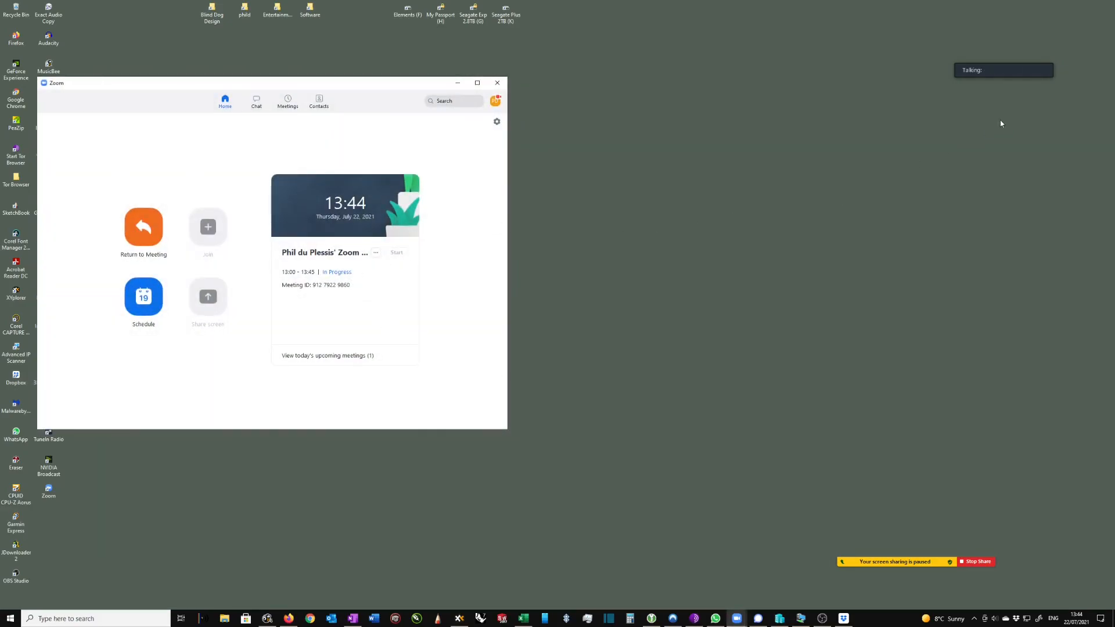
mouse_move(991, 70)
left_click_drag(1011, 61, 858, 117)
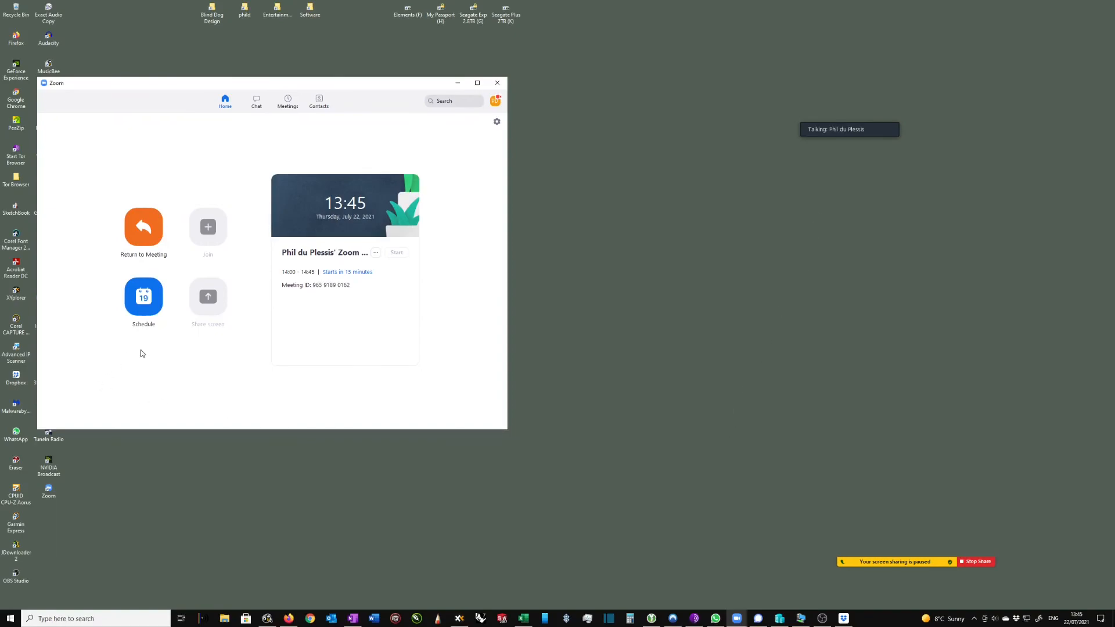
Step: View the Zoom account options, close them, and switch to OBS Studio
left_click(495, 101)
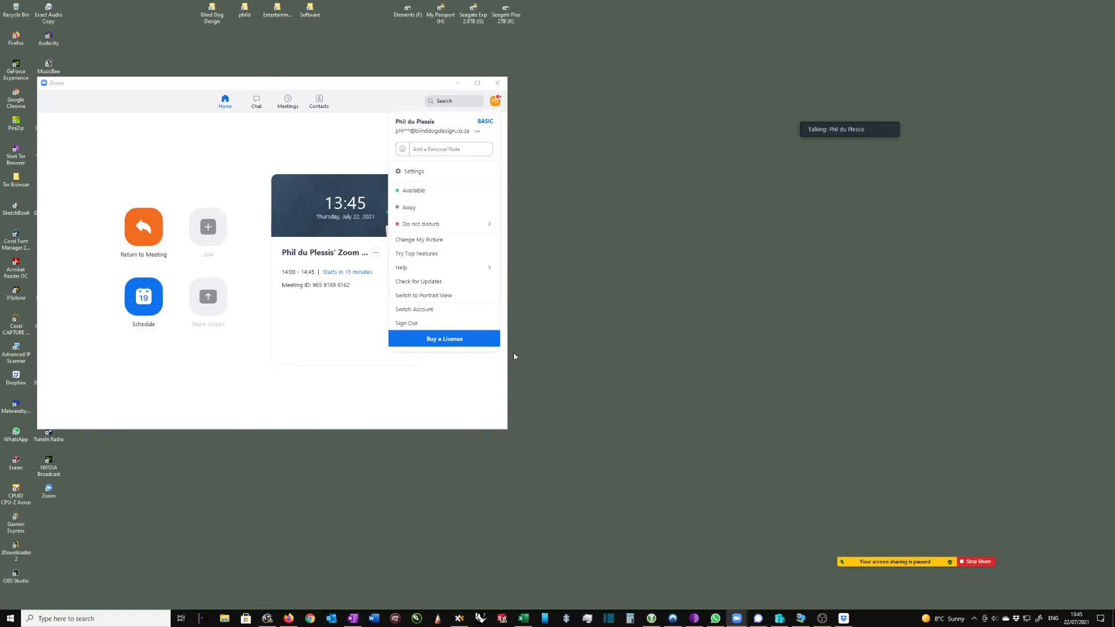
left_click(625, 353)
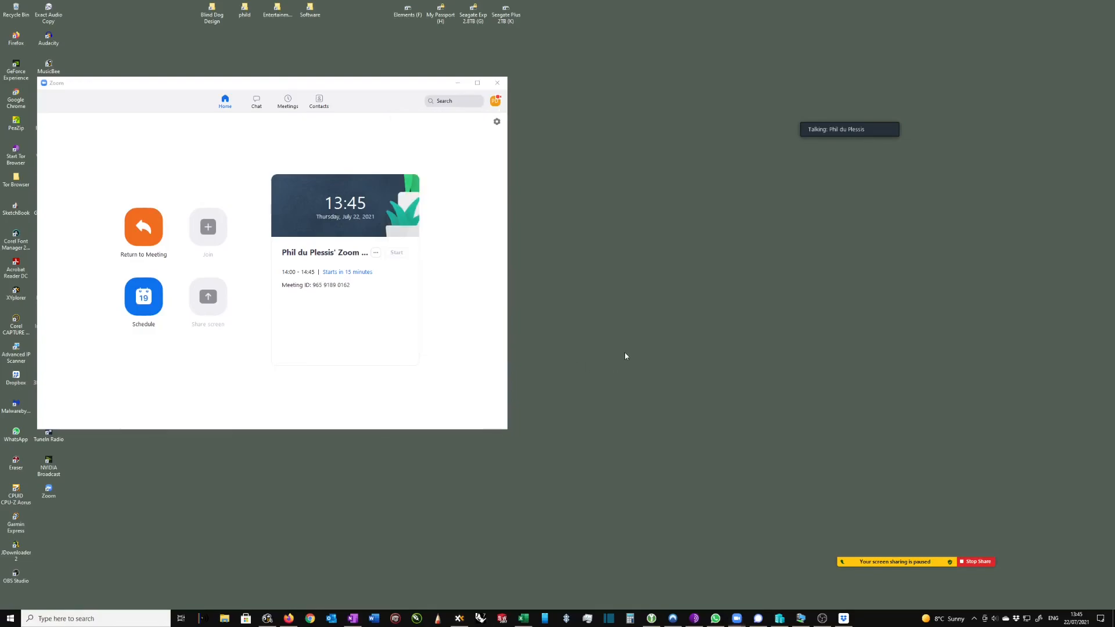
left_click(823, 620)
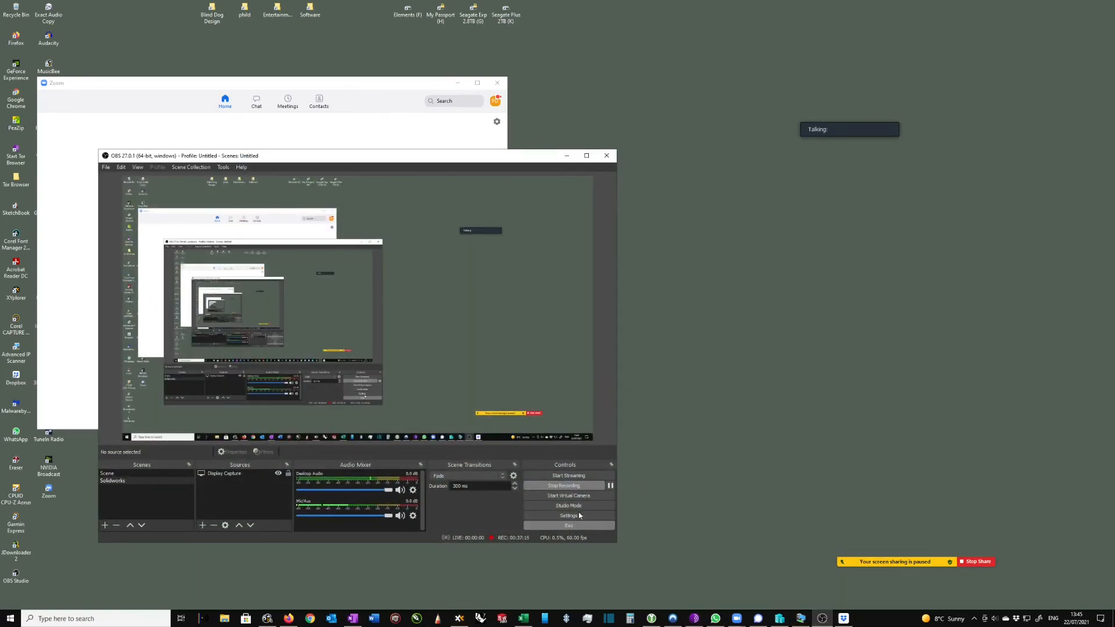